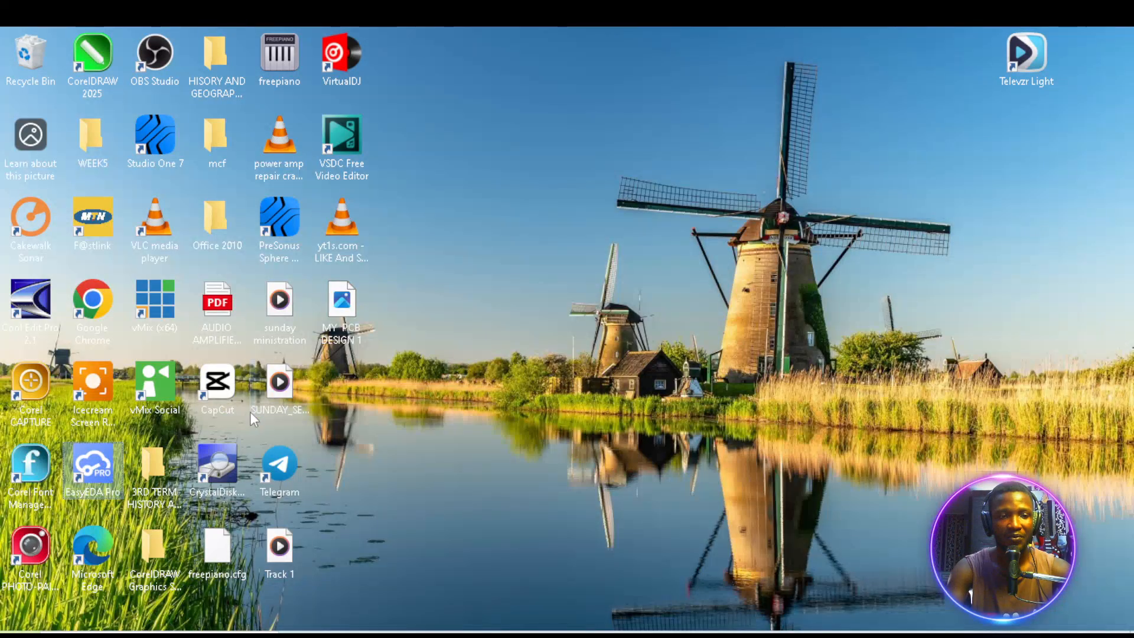
- Launch EasyEDA Pro and start a new project named BOOST PEDAL
double_click(84, 473)
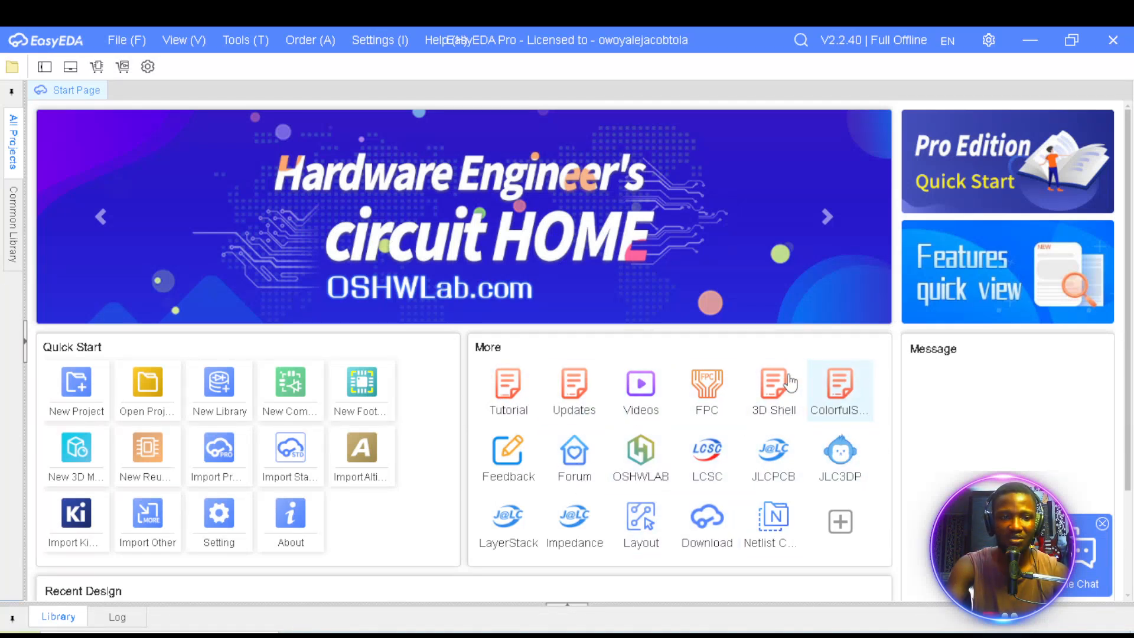
click(77, 395)
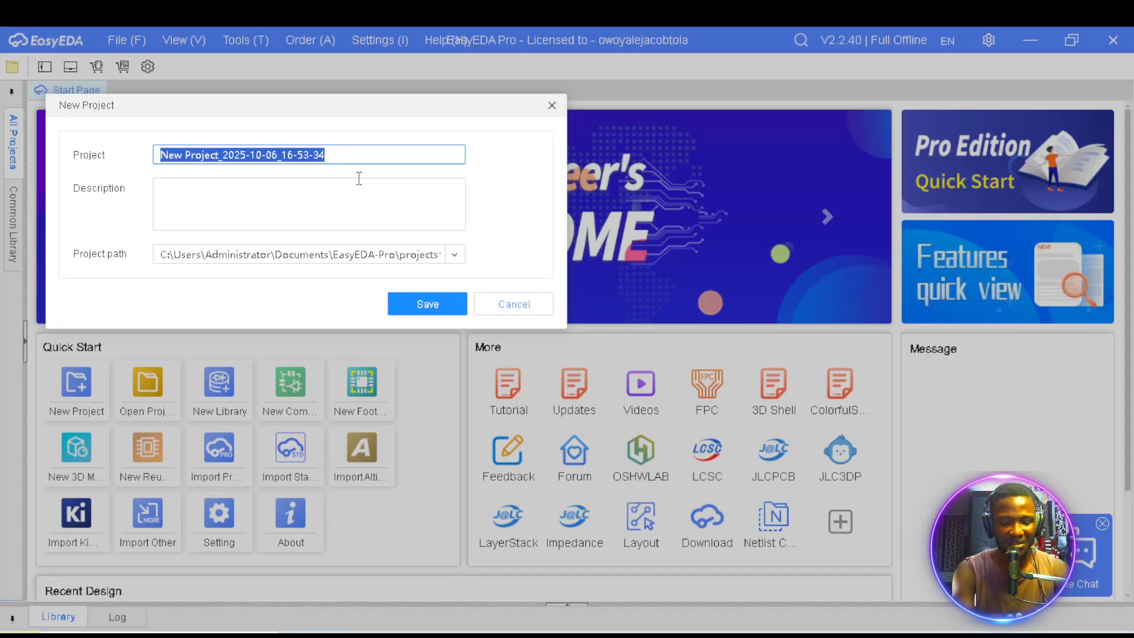
text(TRIAL 001)
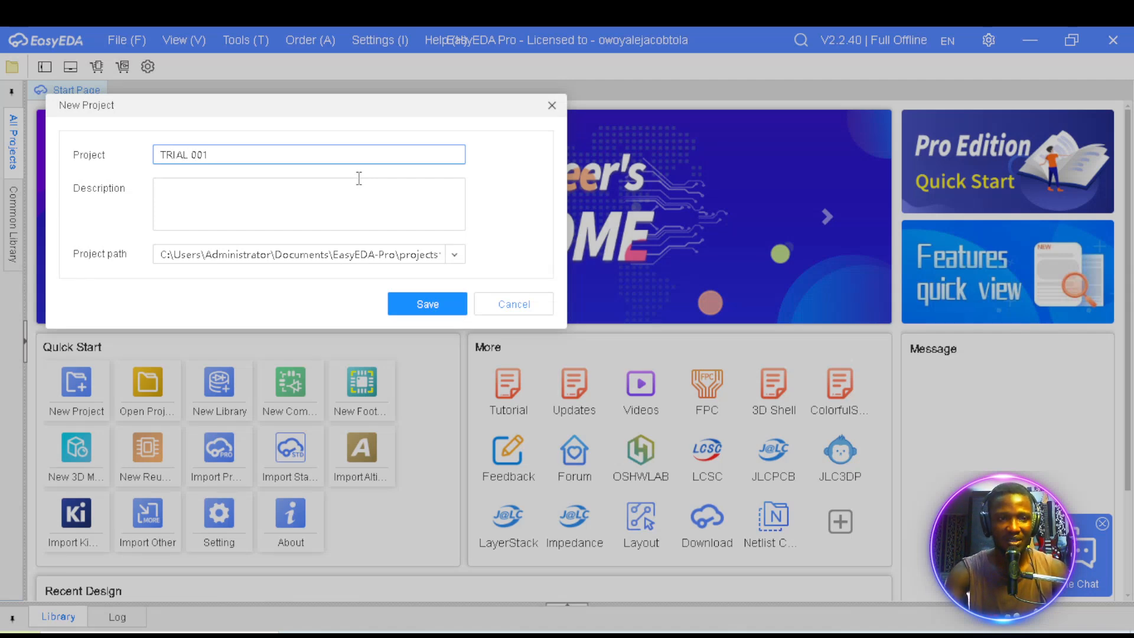
click(255, 205)
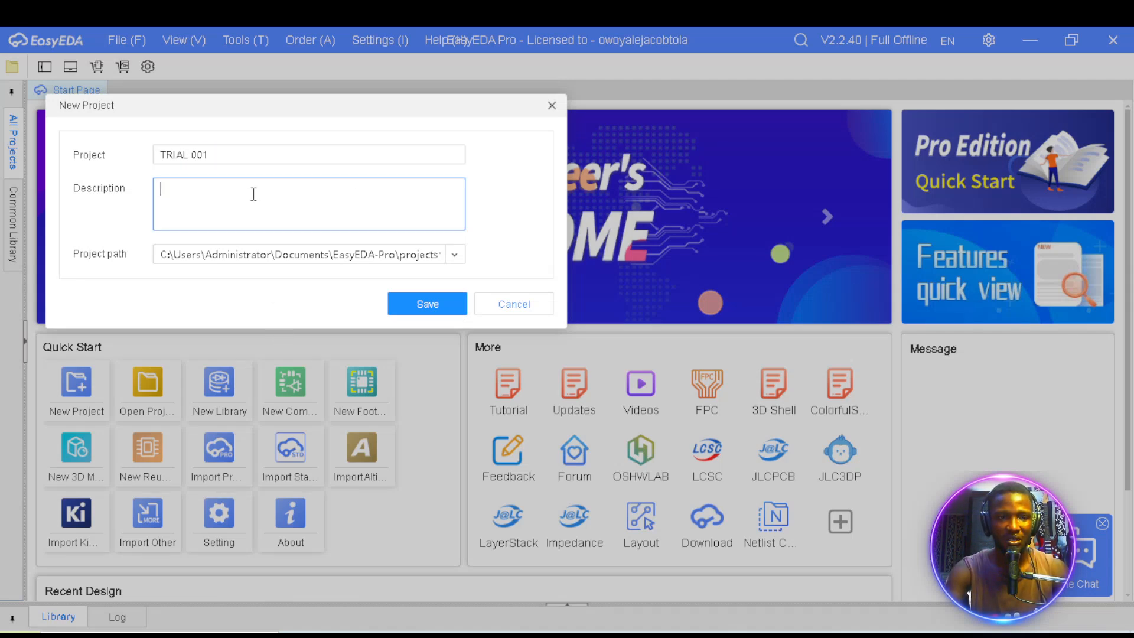
triple_click(247, 156)
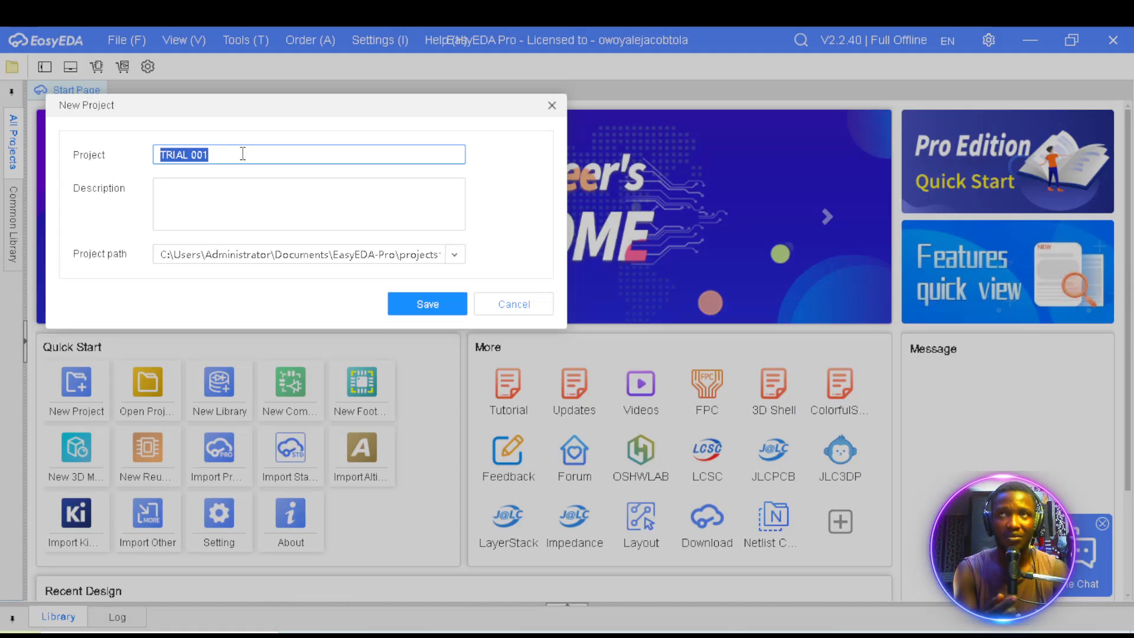
text(BOOST)
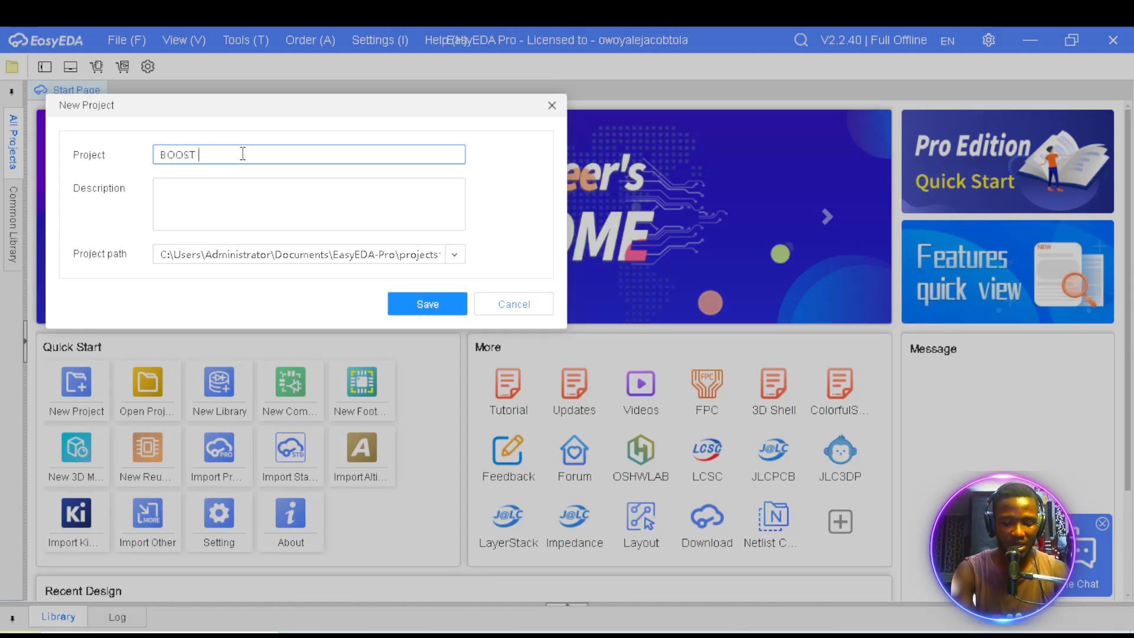
text( PEDA;L)
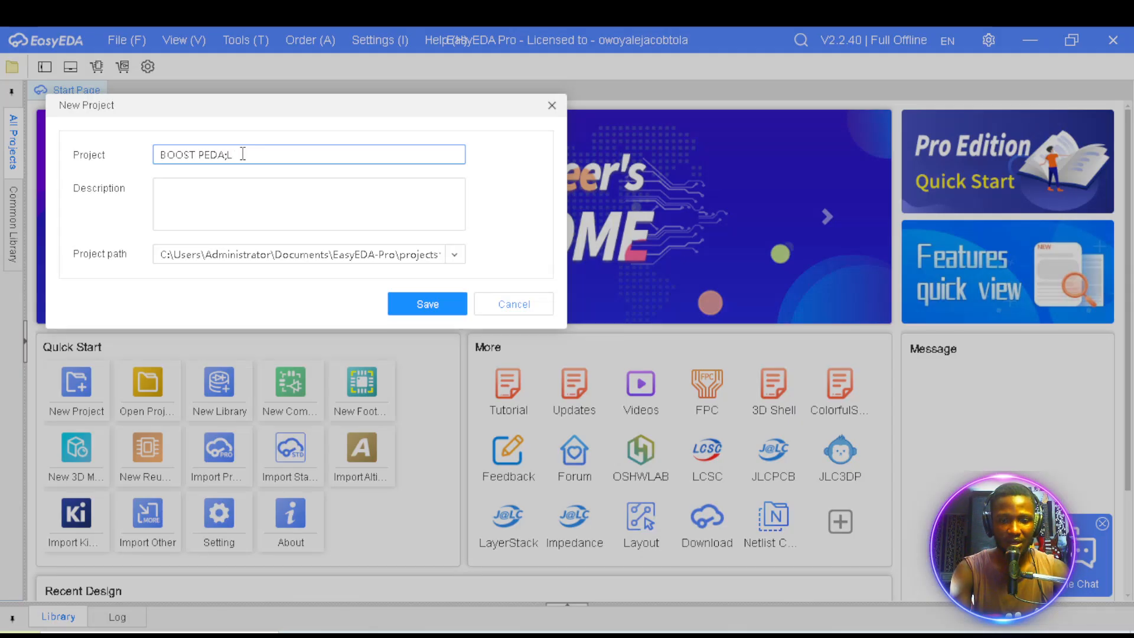
- Add the description "THIS WILL BOOST THE VOLUME OF OUR GUITAR" and save the new project in the default projects folder
key(Tab)
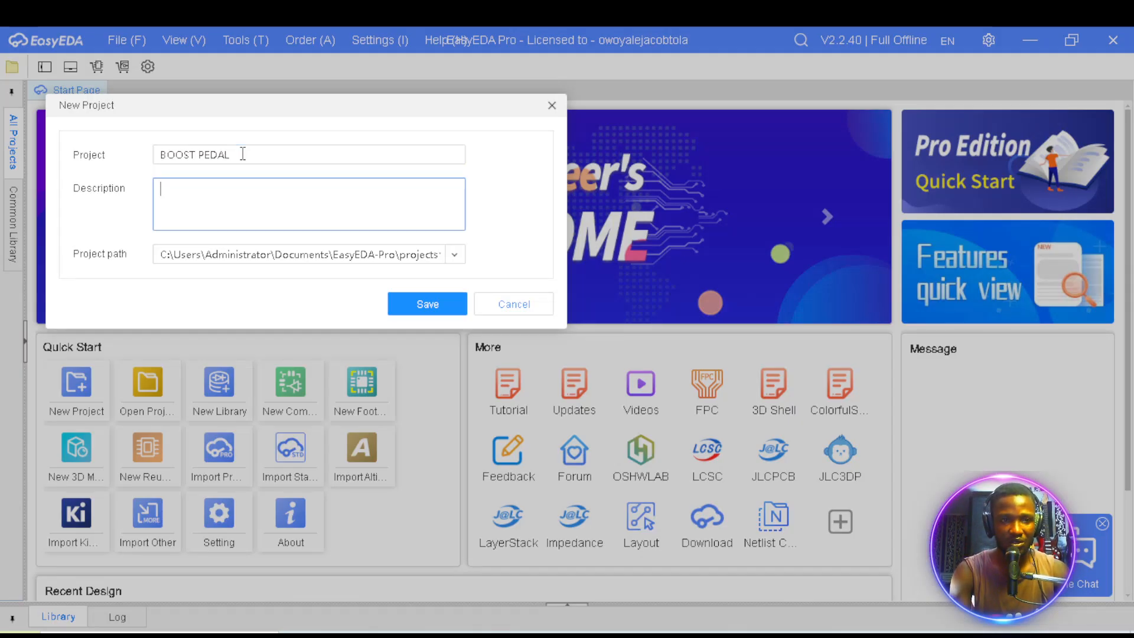
text(THIS )
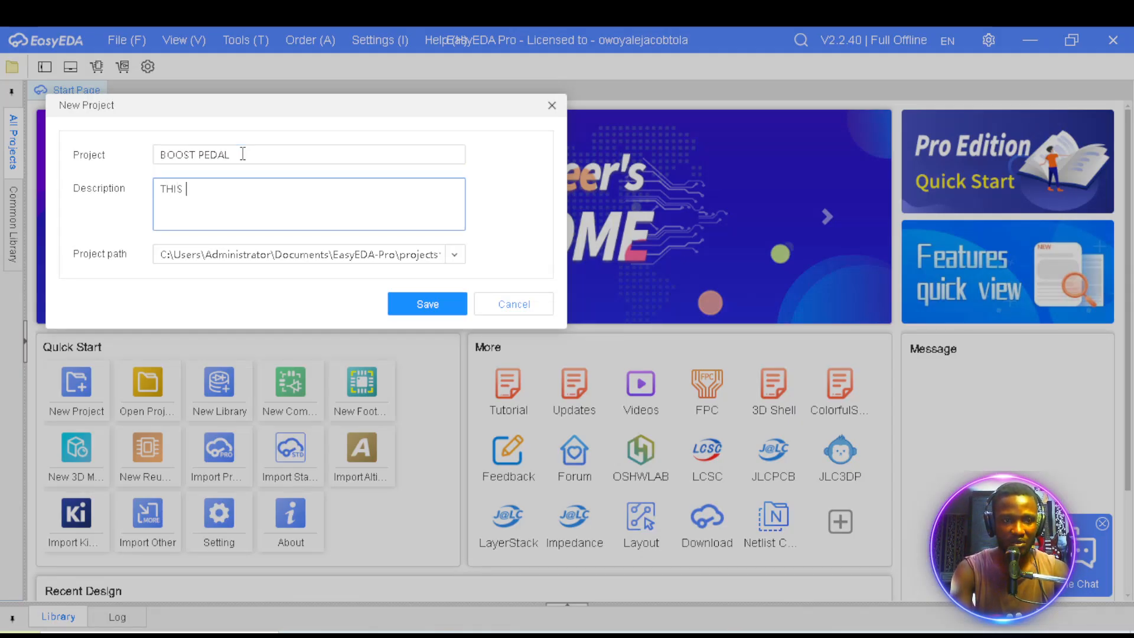
text(WILL BO)
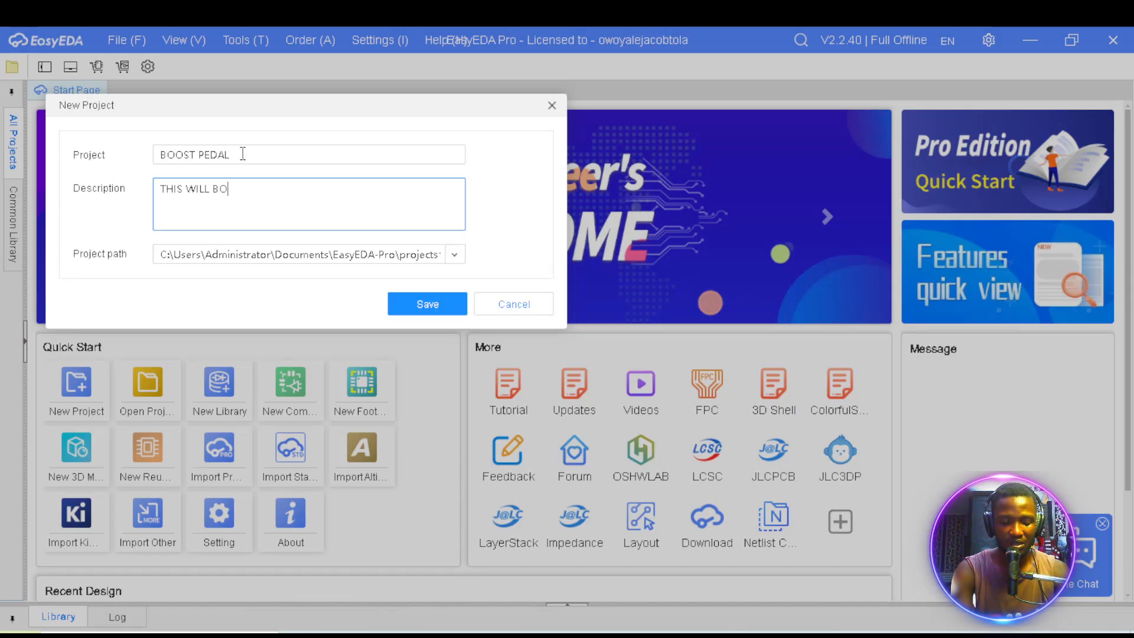
text(SS)
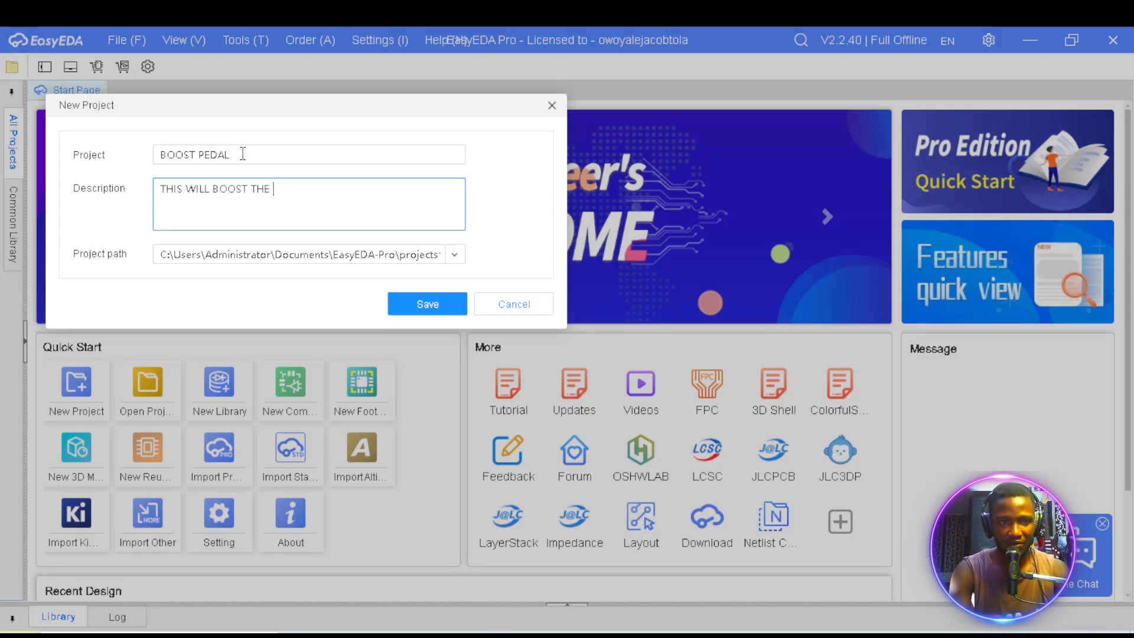
text(ME OF O)
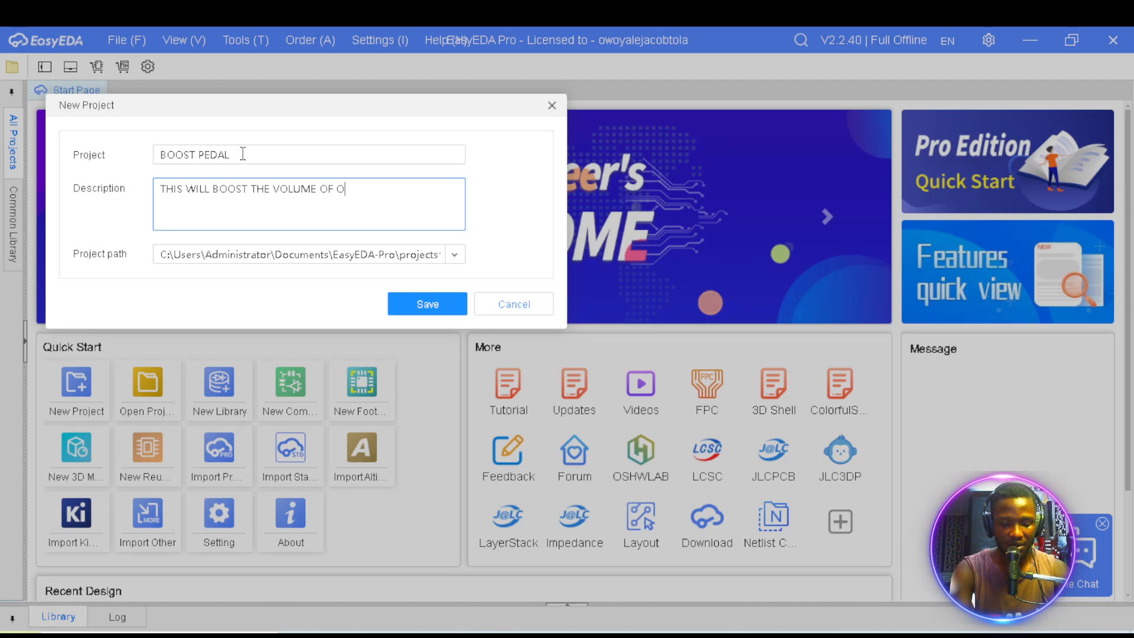
text(UR GUITAR)
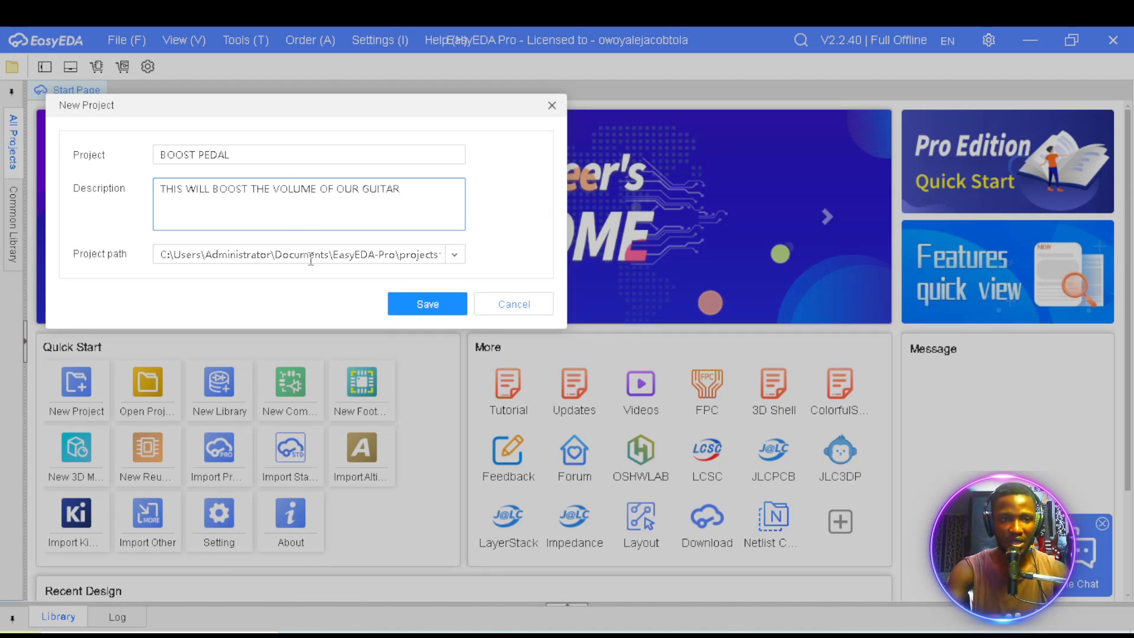
click(457, 256)
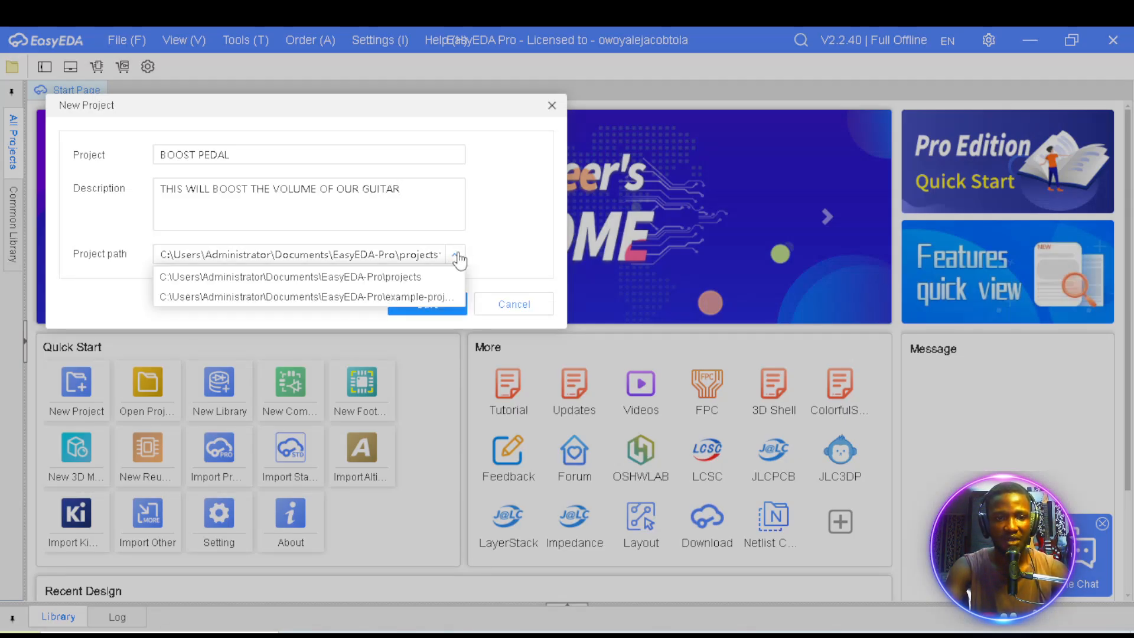
click(500, 229)
click(424, 302)
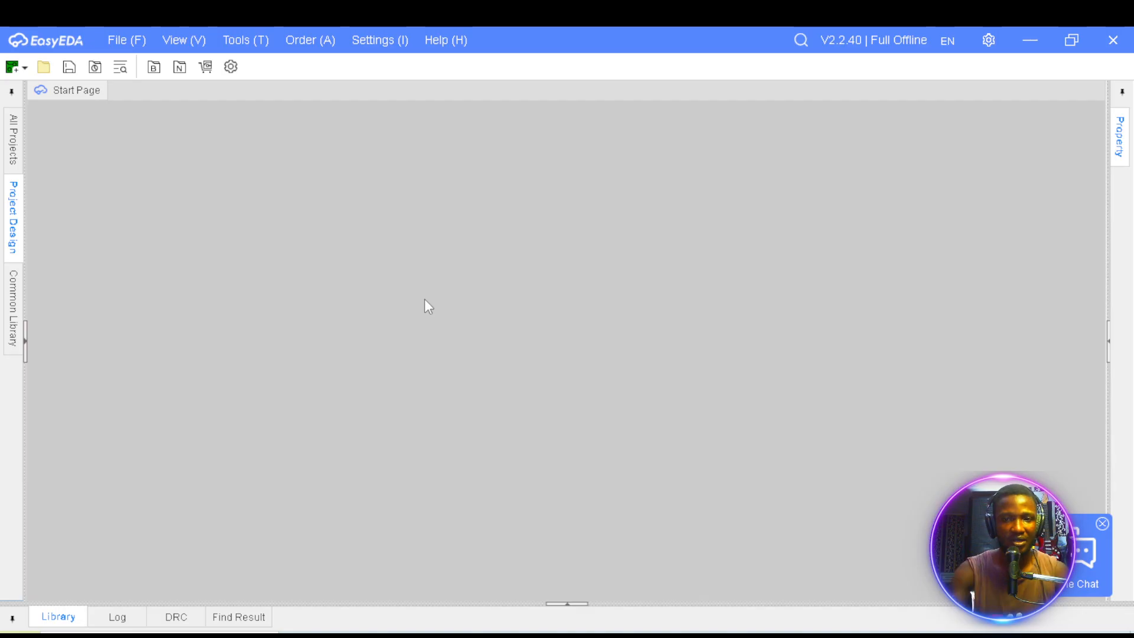
- Look through the list of all projects, the BOOST PEDAL design tree and the common library's schematic components
click(18, 143)
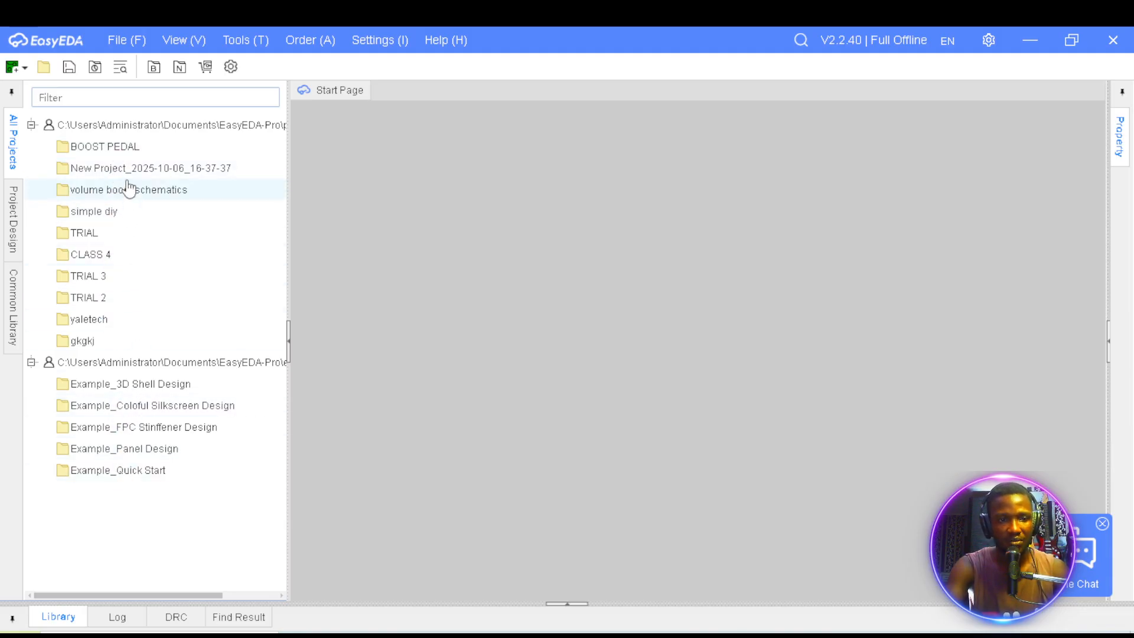
click(13, 220)
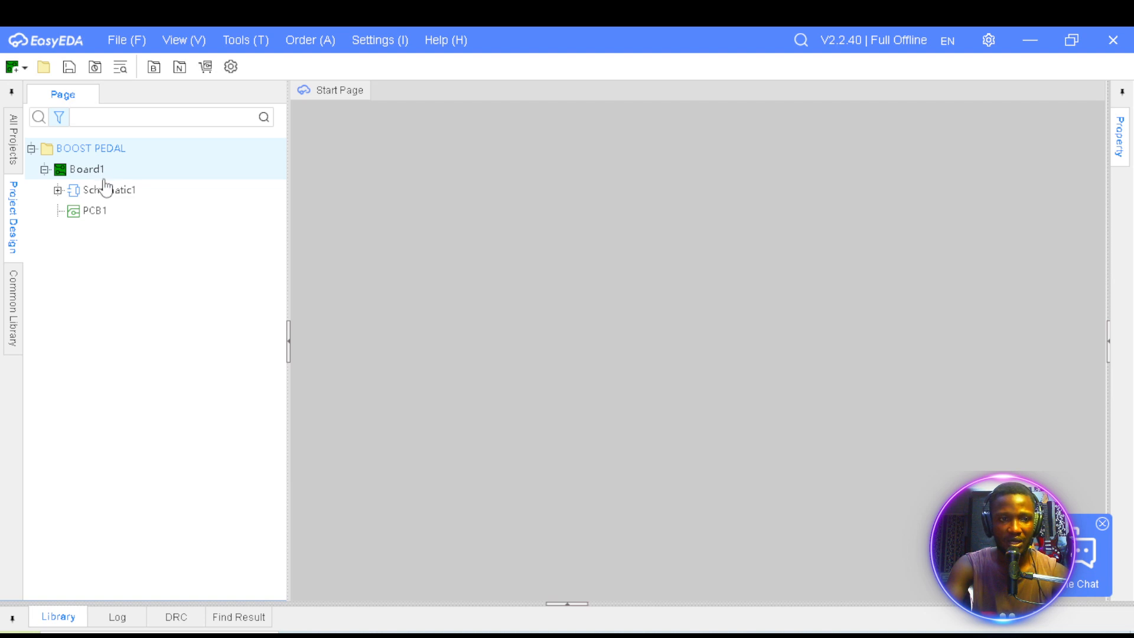
click(16, 319)
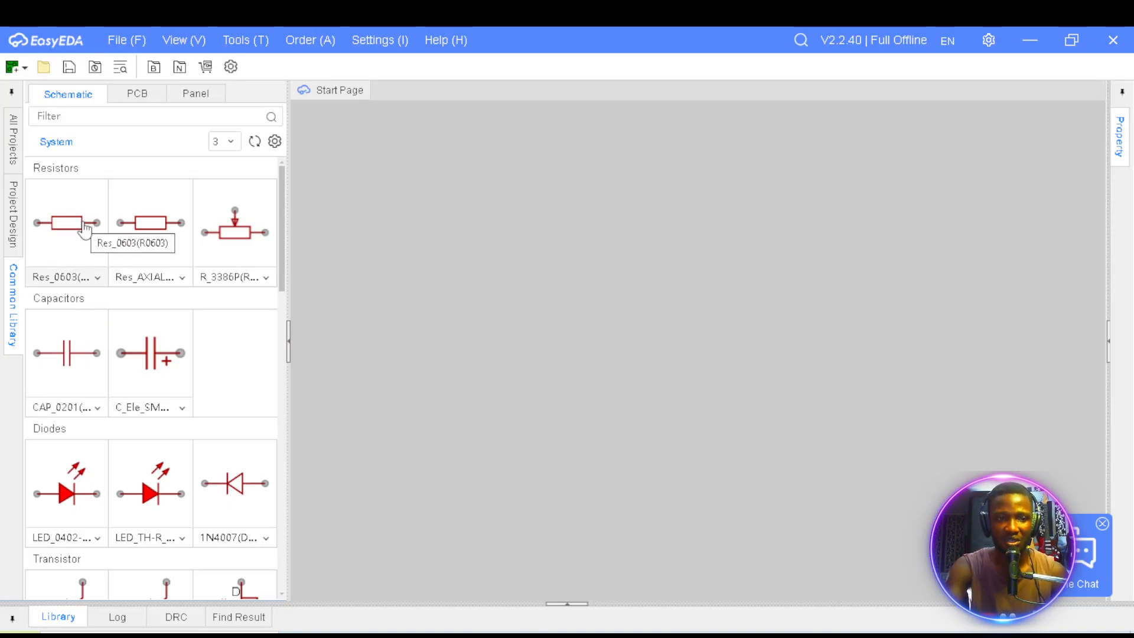
scroll(86, 237, down, 6)
scroll(86, 278, down, 6)
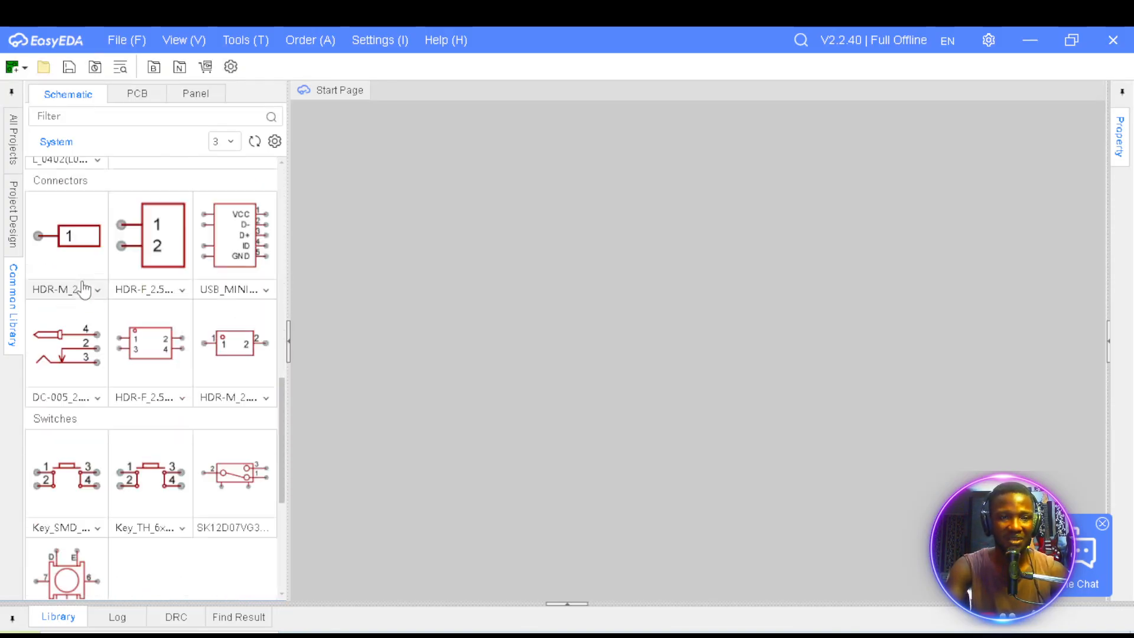
scroll(111, 319, up, 9)
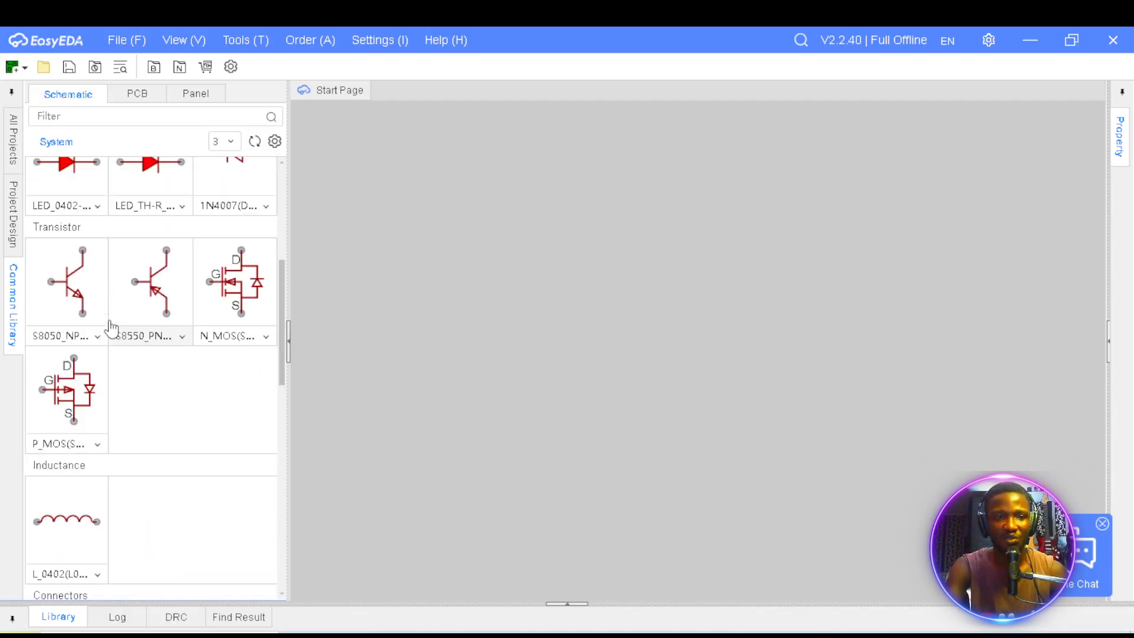
scroll(106, 266, up, 3)
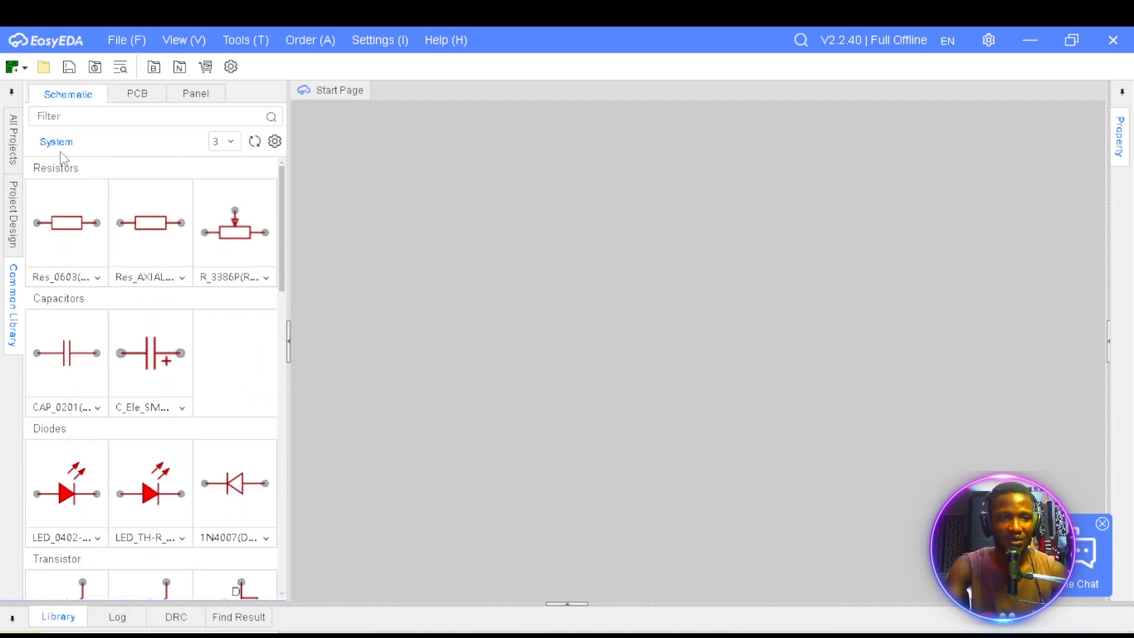
scroll(35, 266, down, 5)
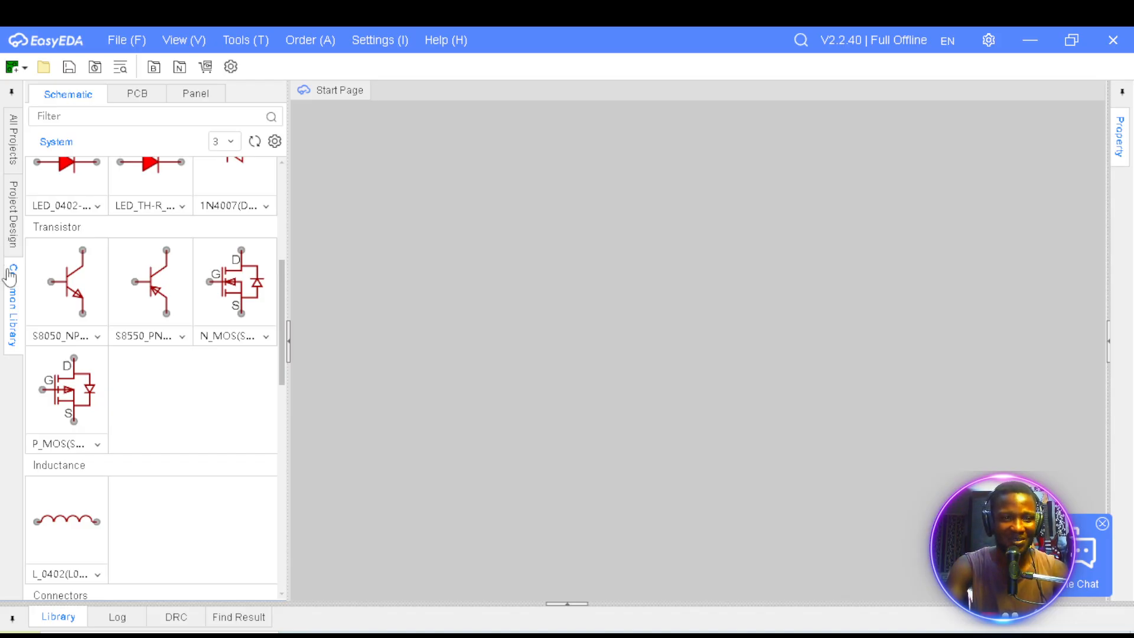
click(13, 232)
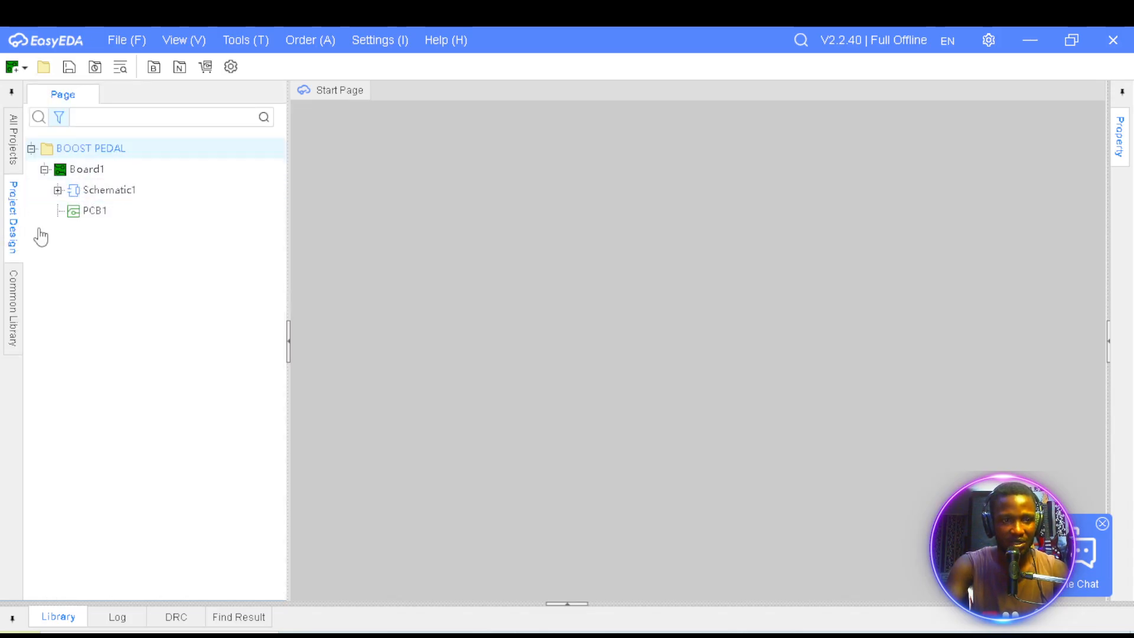
click(15, 331)
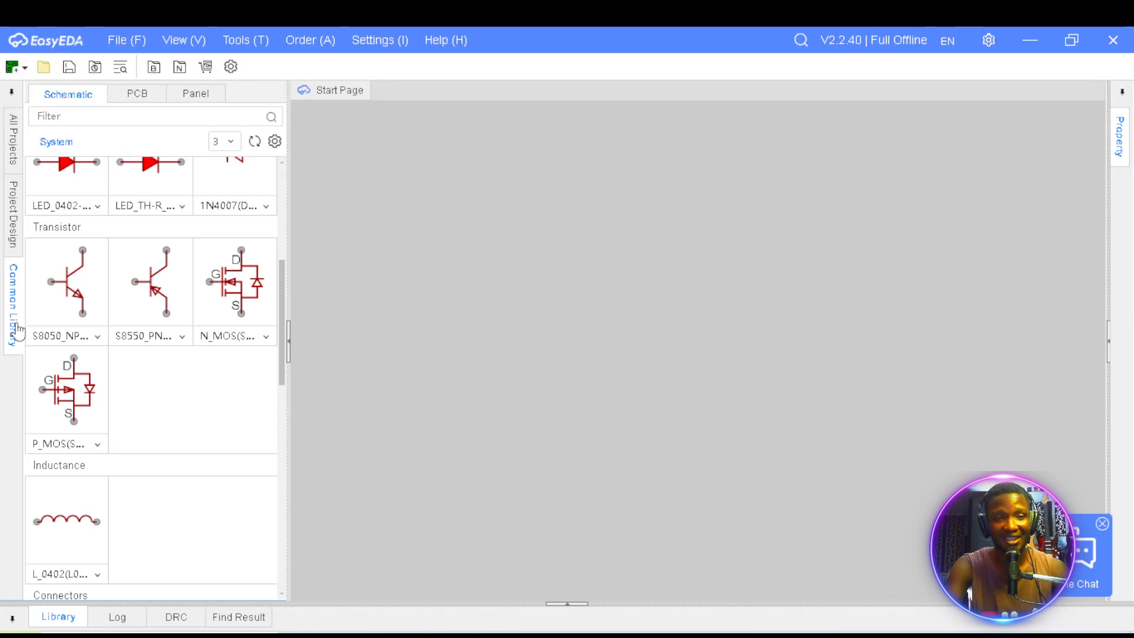
- Open page P1 of Schematic1 from the BOOST PEDAL design tree
click(12, 245)
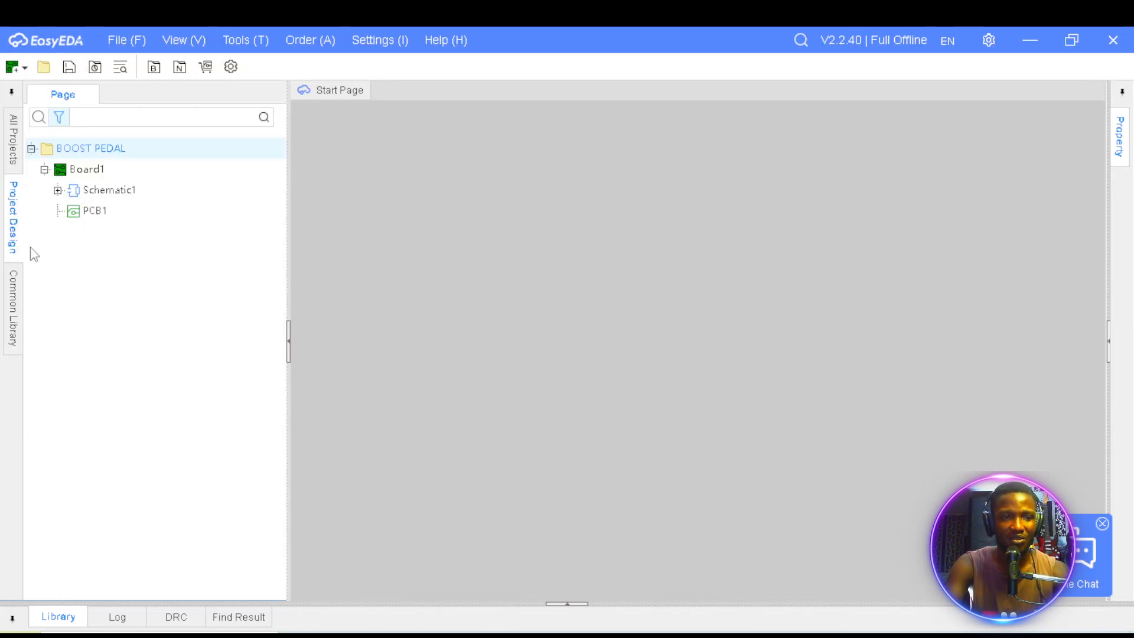
double_click(101, 192)
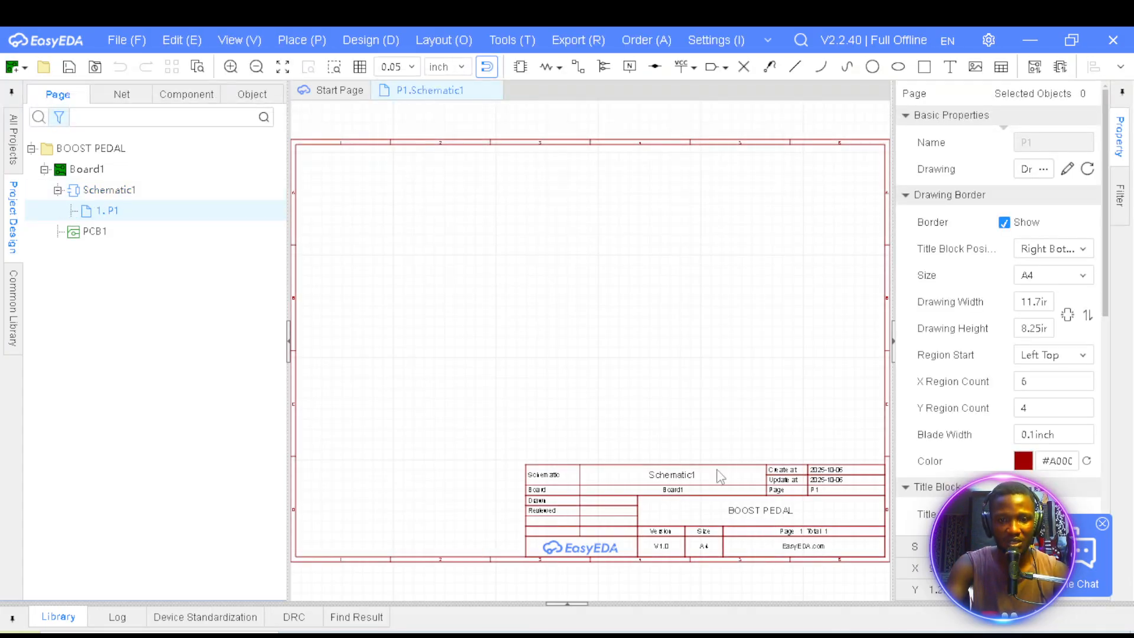
- Examine the title block of the schematic sheet, including its project name, board, version, size, drawn and reviewed fields
scroll(757, 534, up, 1)
scroll(757, 535, down, 3)
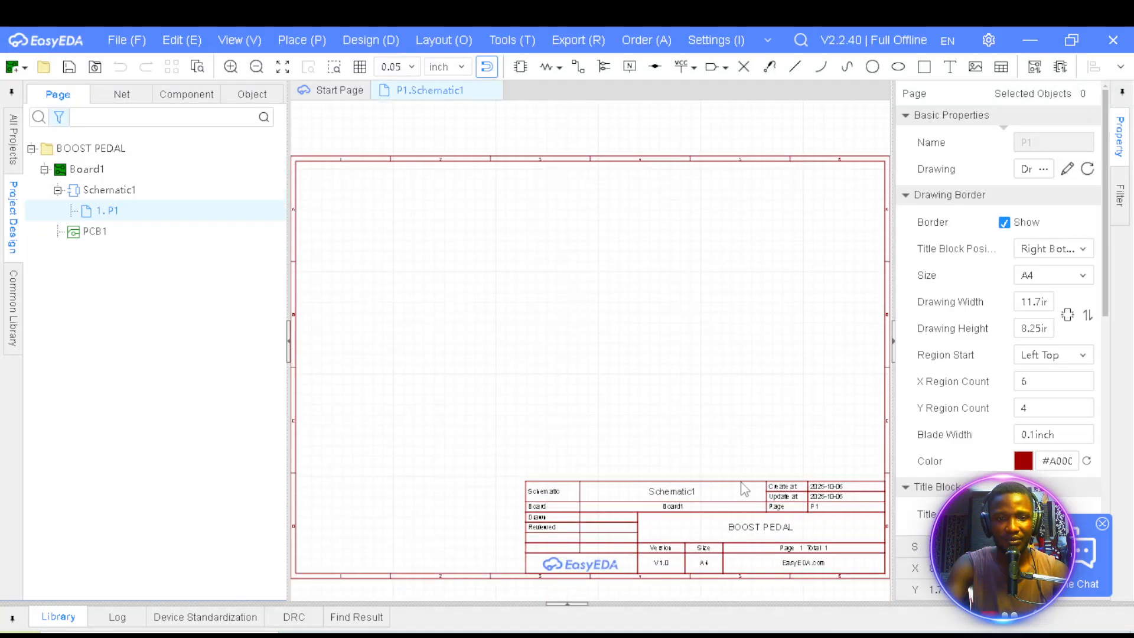
scroll(766, 535, up, 3)
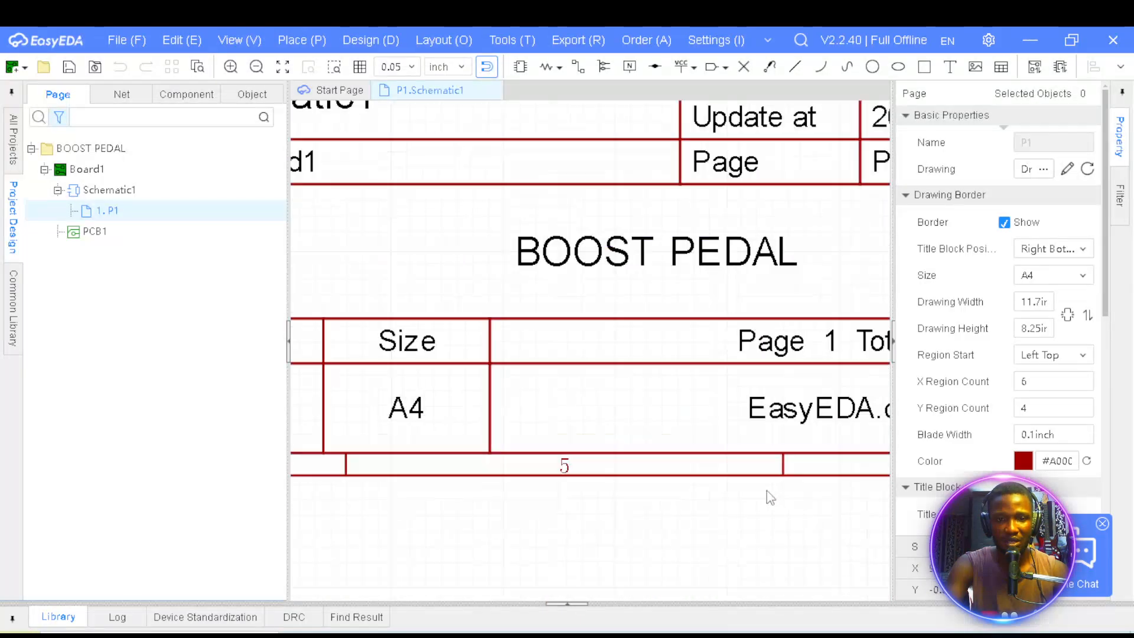
scroll(767, 494, down, 1)
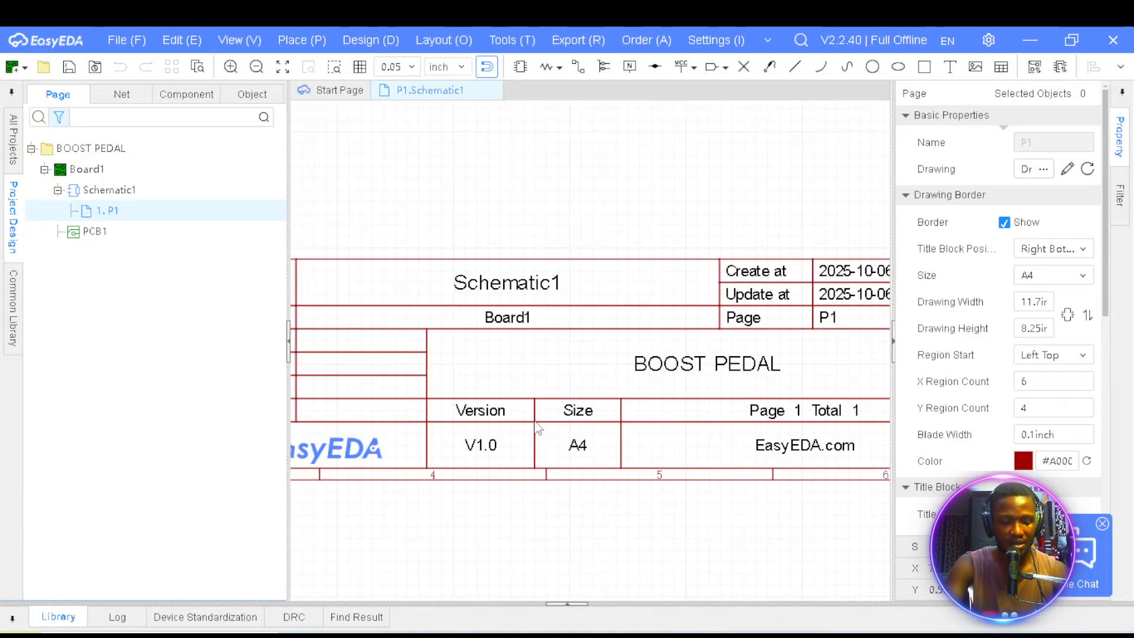
scroll(538, 428, left, 5)
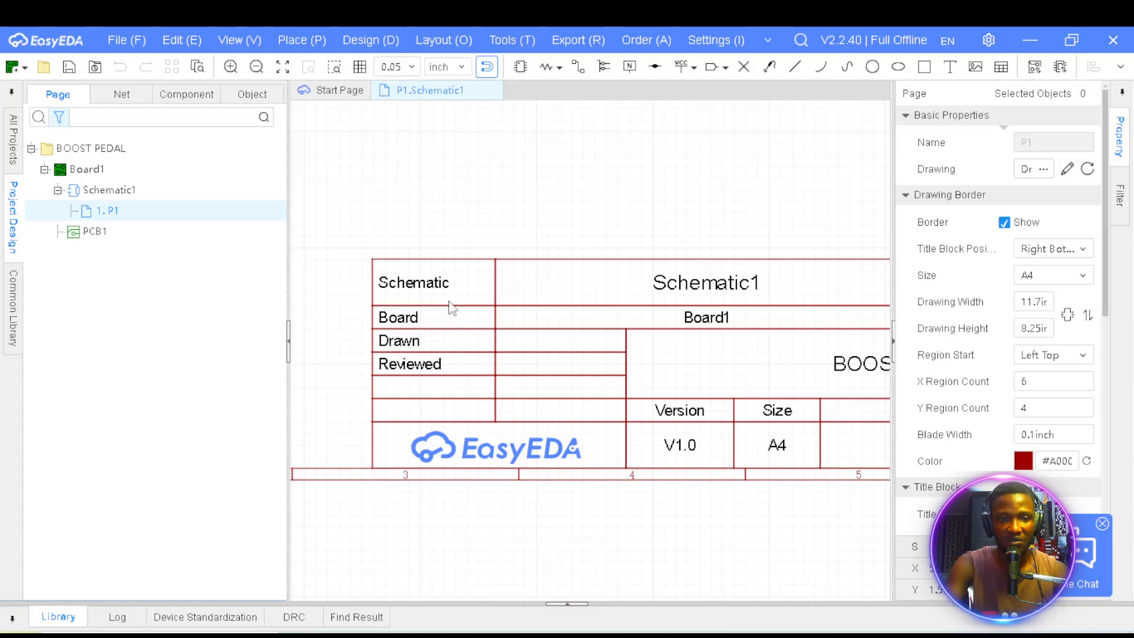
scroll(447, 310, left, 1)
scroll(447, 310, left, 3)
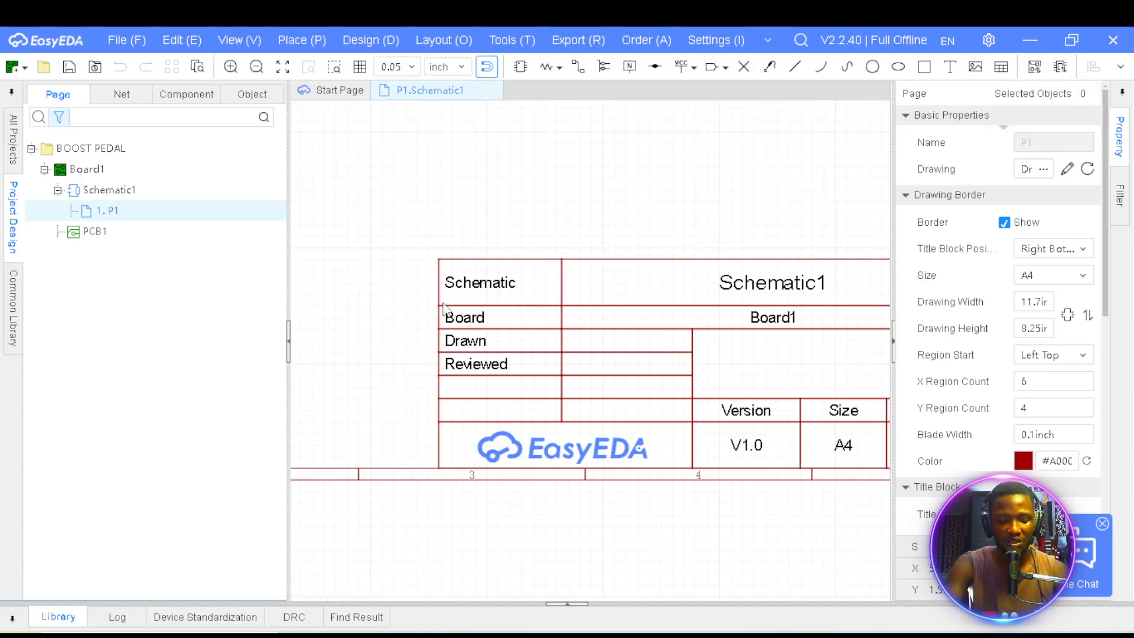
scroll(446, 310, down, 2)
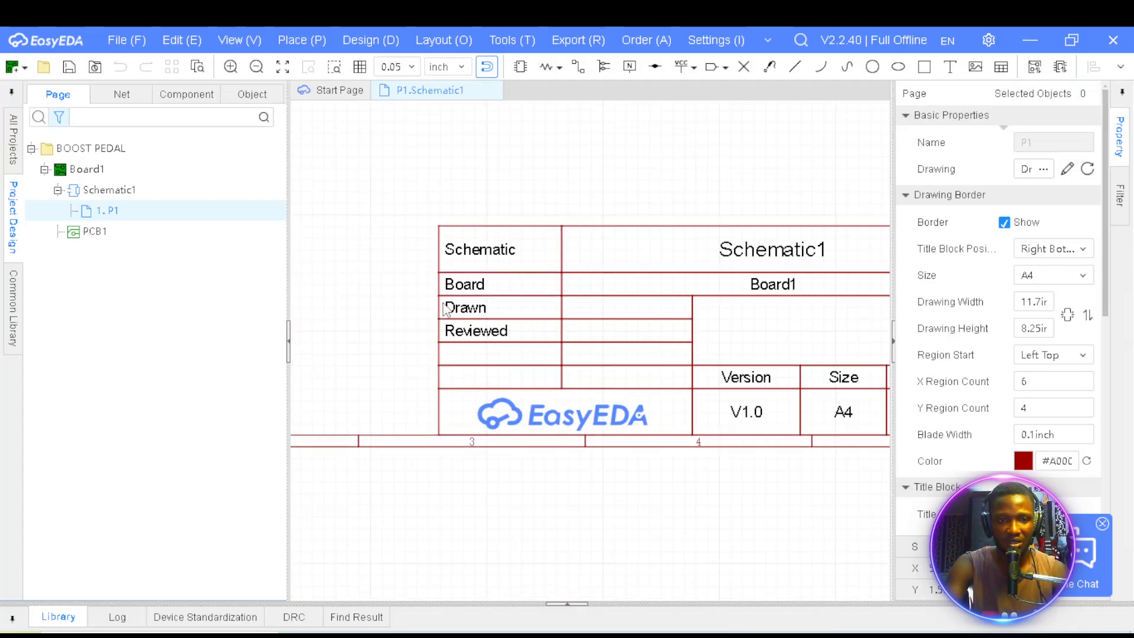
scroll(447, 310, up, 2)
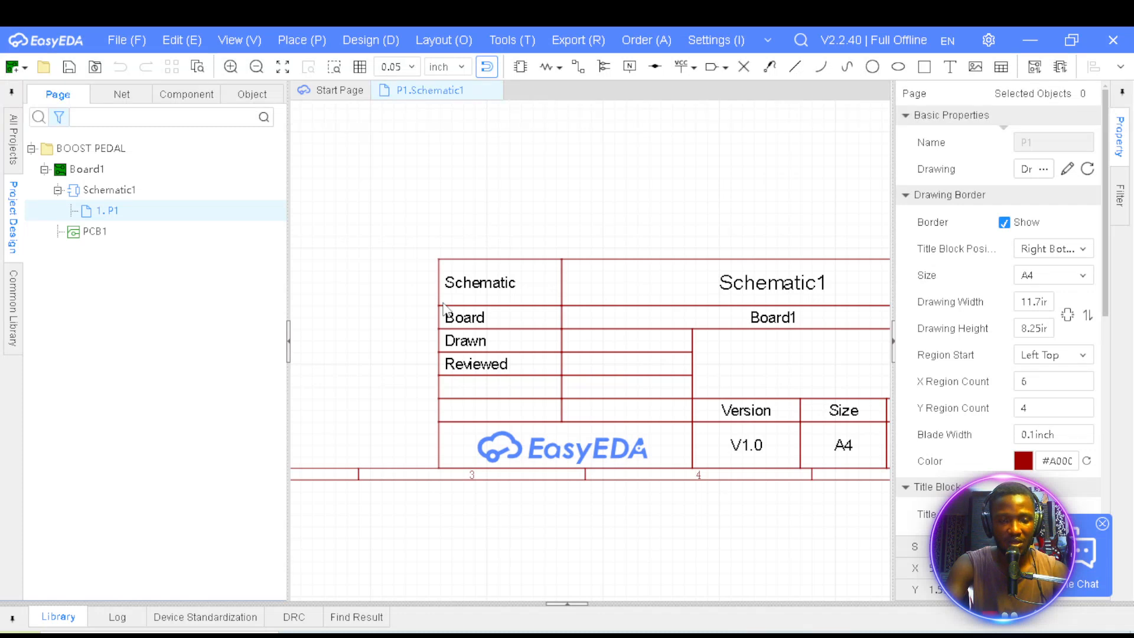
scroll(445, 308, down, 2)
scroll(445, 308, up, 1)
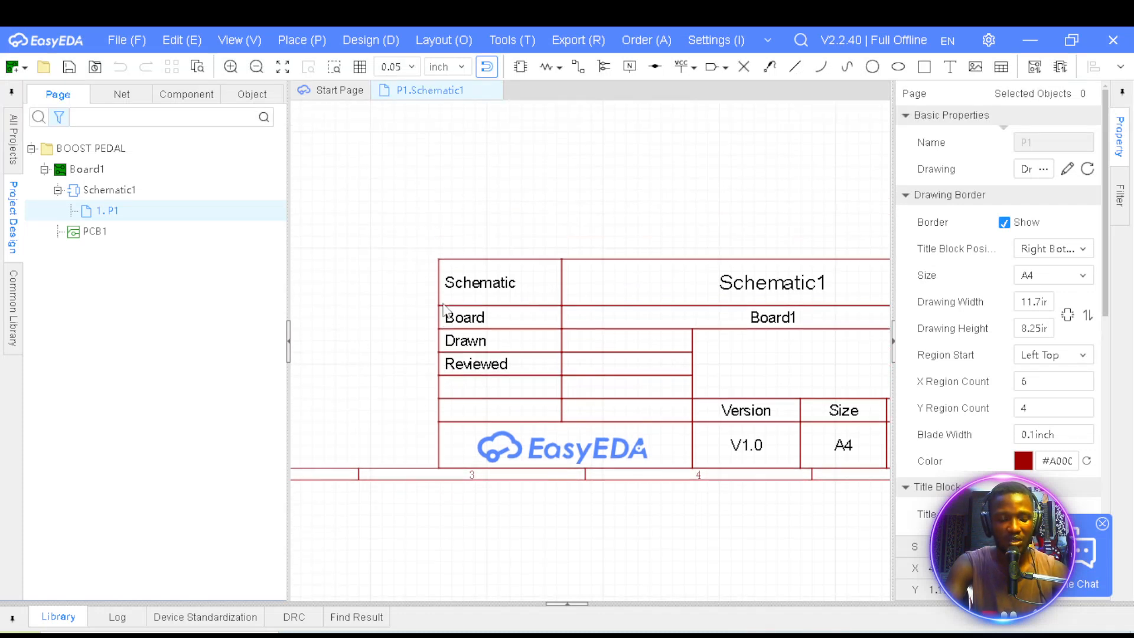
scroll(443, 305, left, 8)
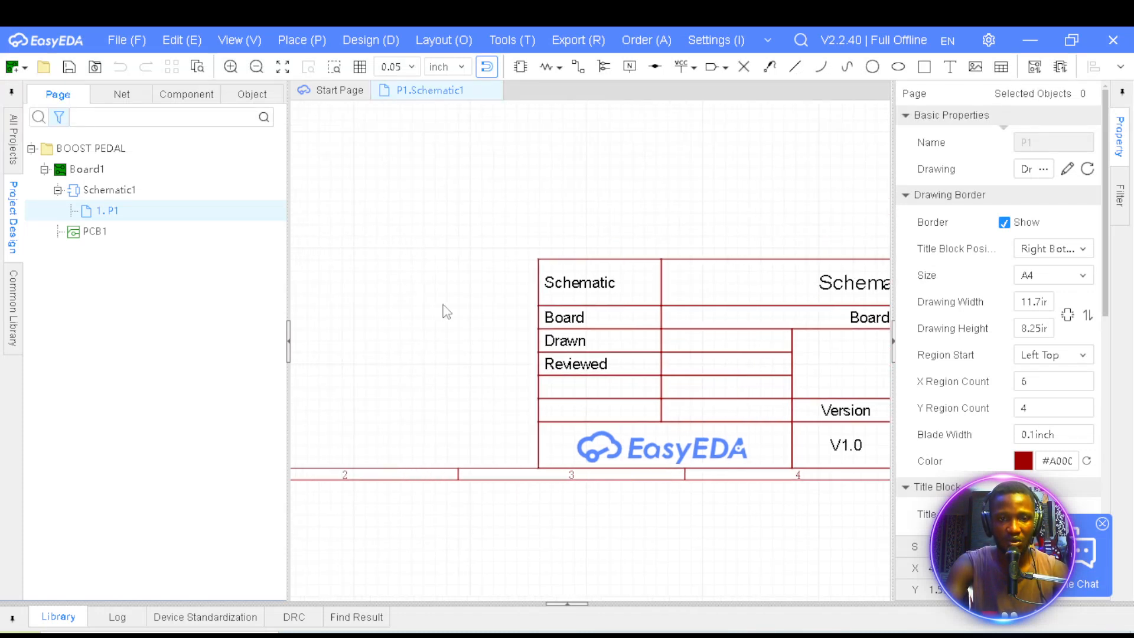
- Inspect the sheet's title block from the Schematic and Board rows across to the project title and the date and page cells
scroll(447, 312, right, 12)
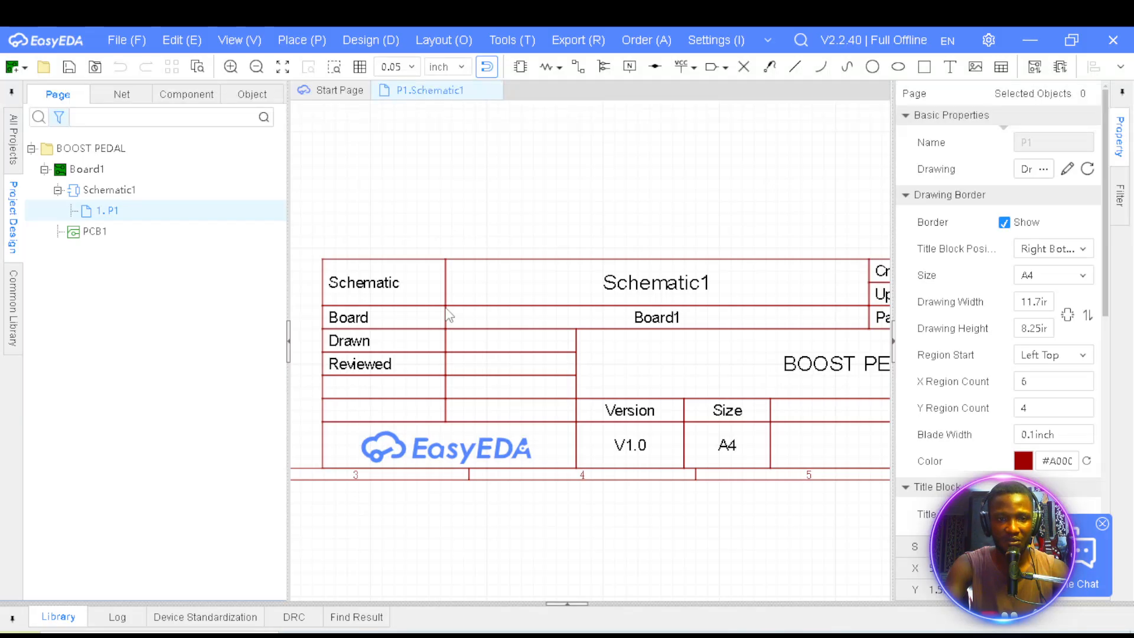
scroll(449, 315, left, 10)
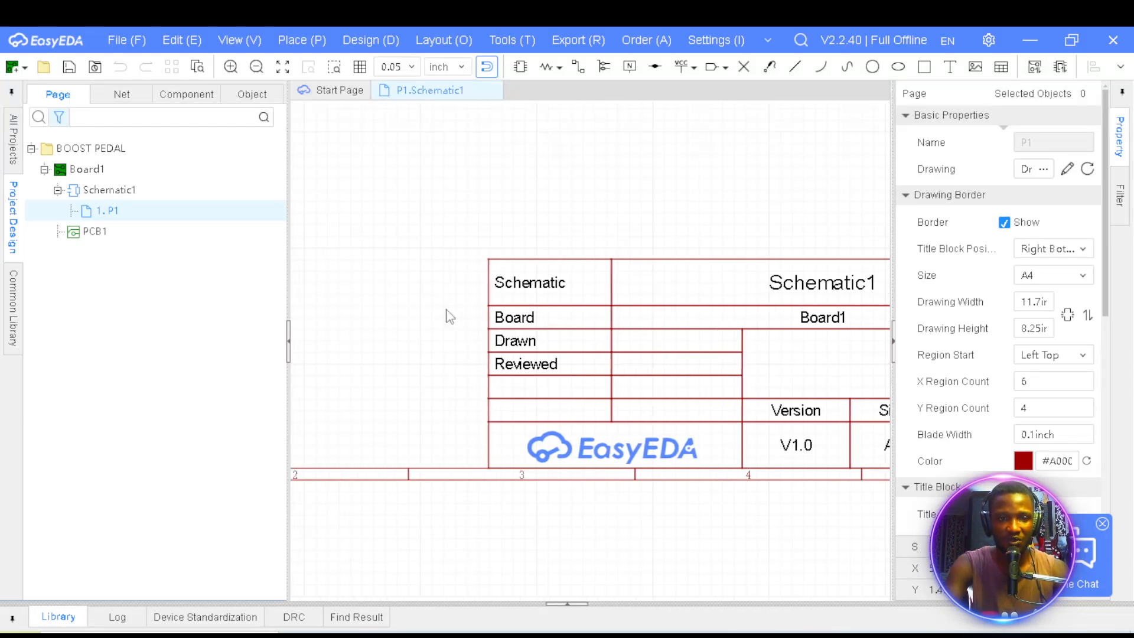
scroll(449, 317, right, 7)
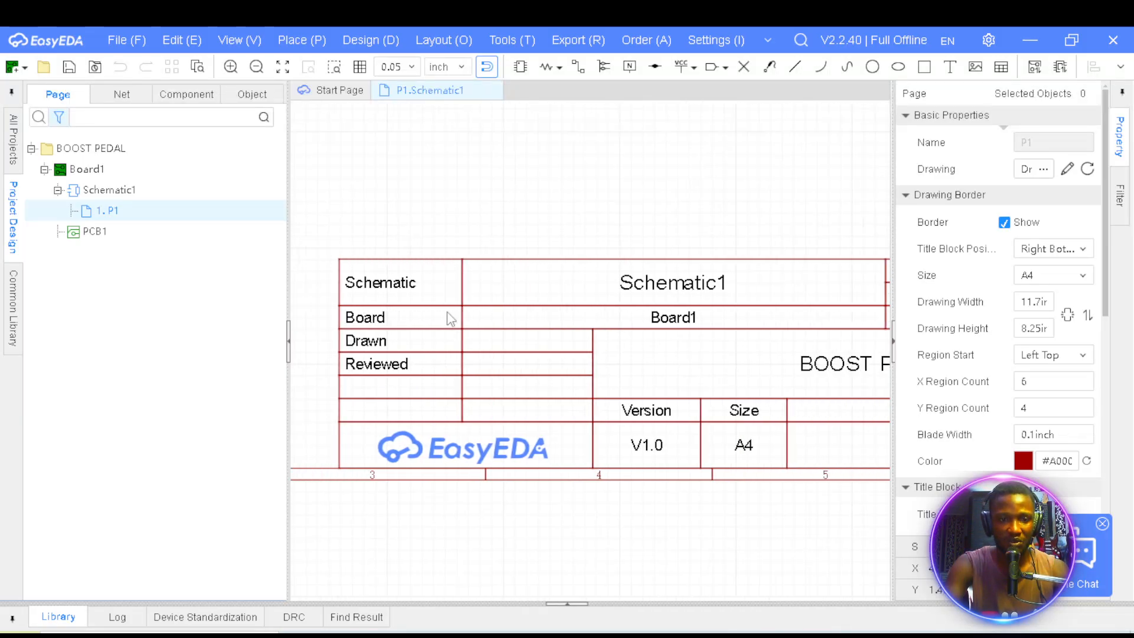
scroll(453, 319, down, 7)
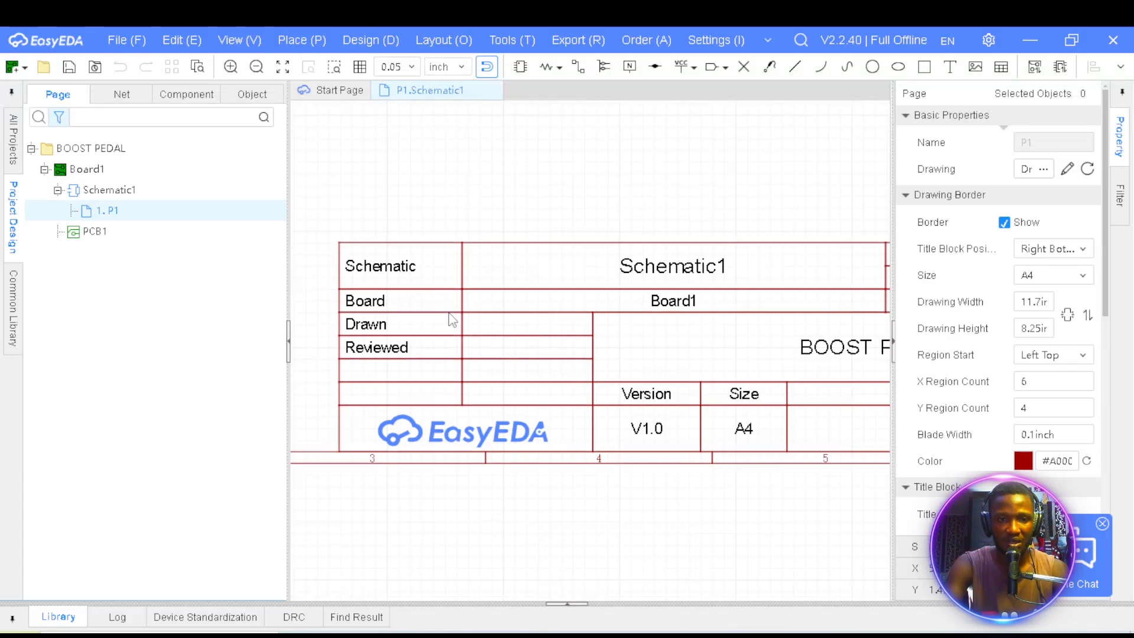
scroll(452, 319, down, 3)
scroll(453, 319, up, 4)
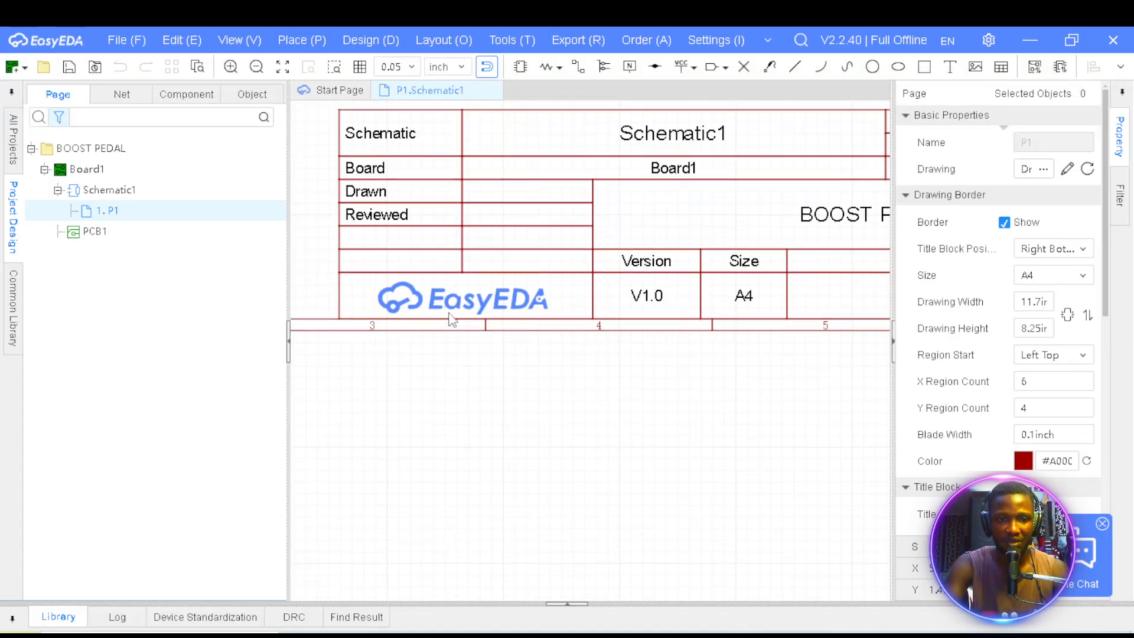
scroll(453, 319, up, 2)
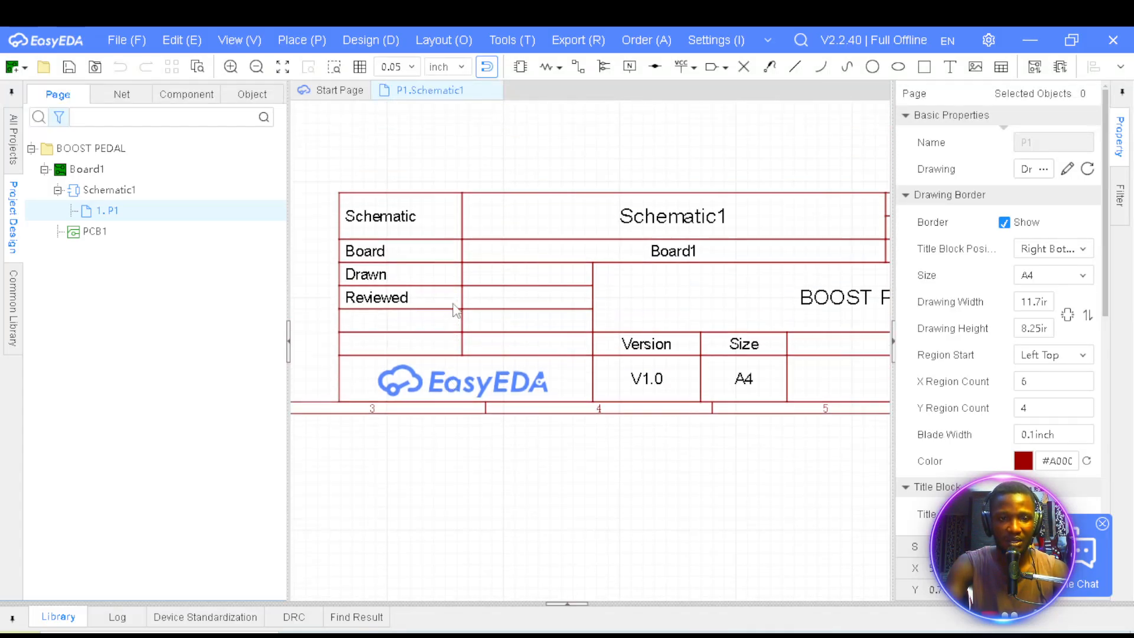
ctrl+scroll(482, 295, down, 2)
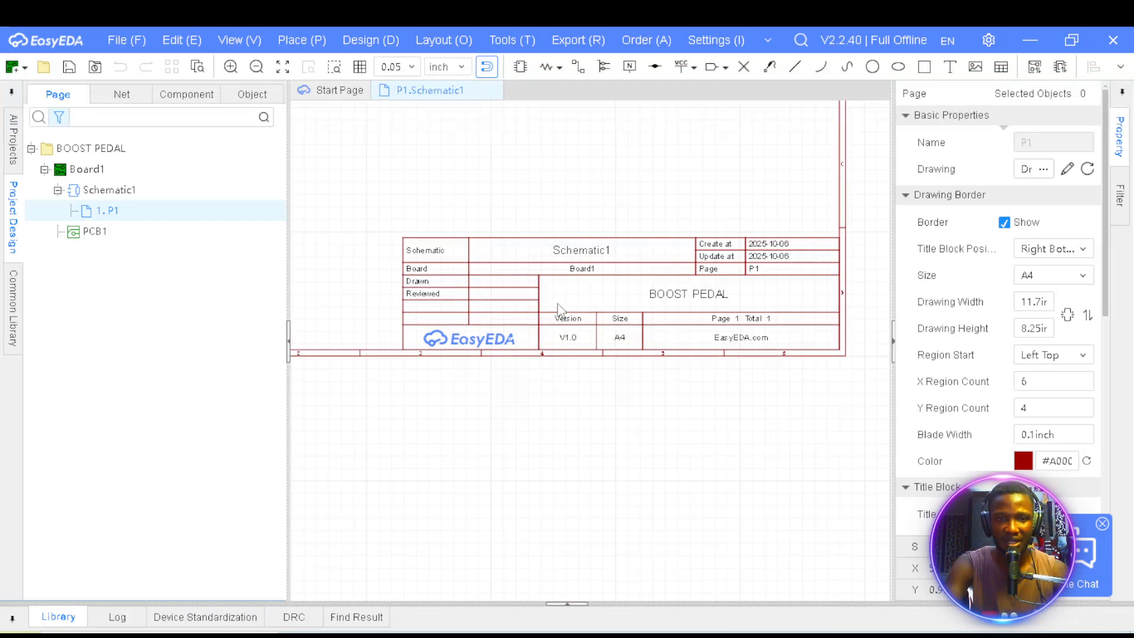
ctrl+scroll(681, 302, up, 1)
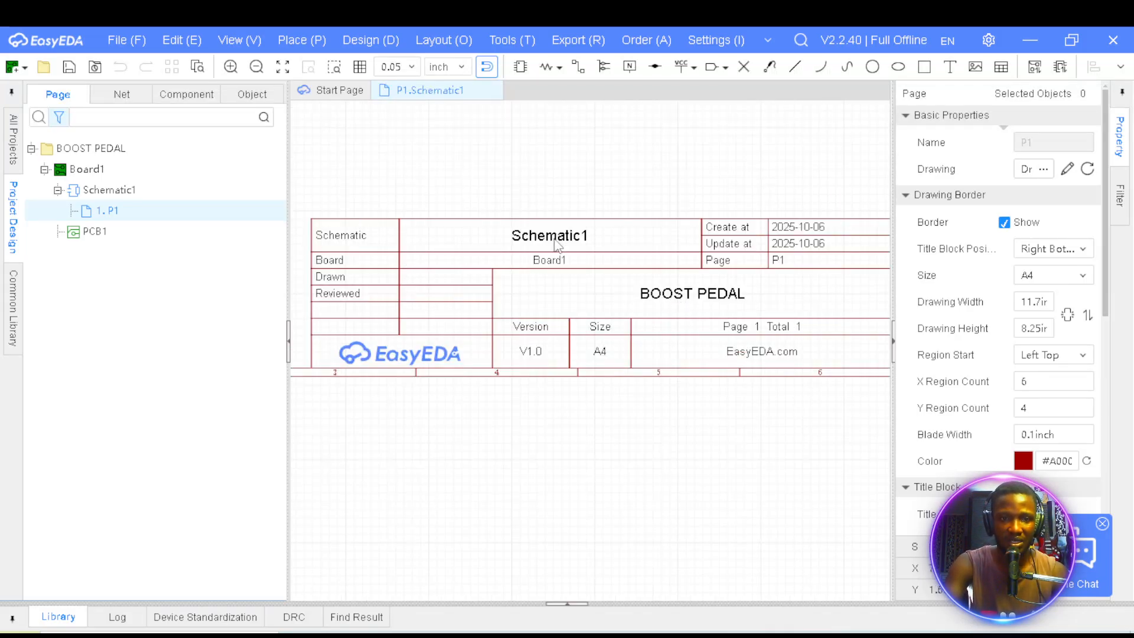
- Rename Schematic1 in the project design tree as VOLUME BOOST
double_click(119, 194)
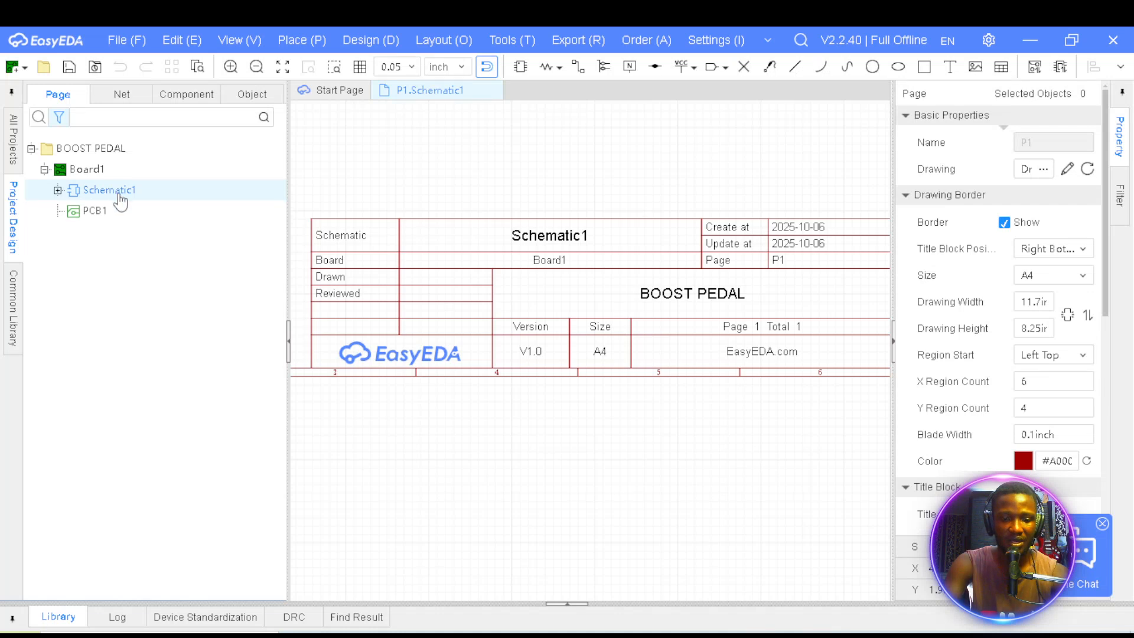
right_click(120, 200)
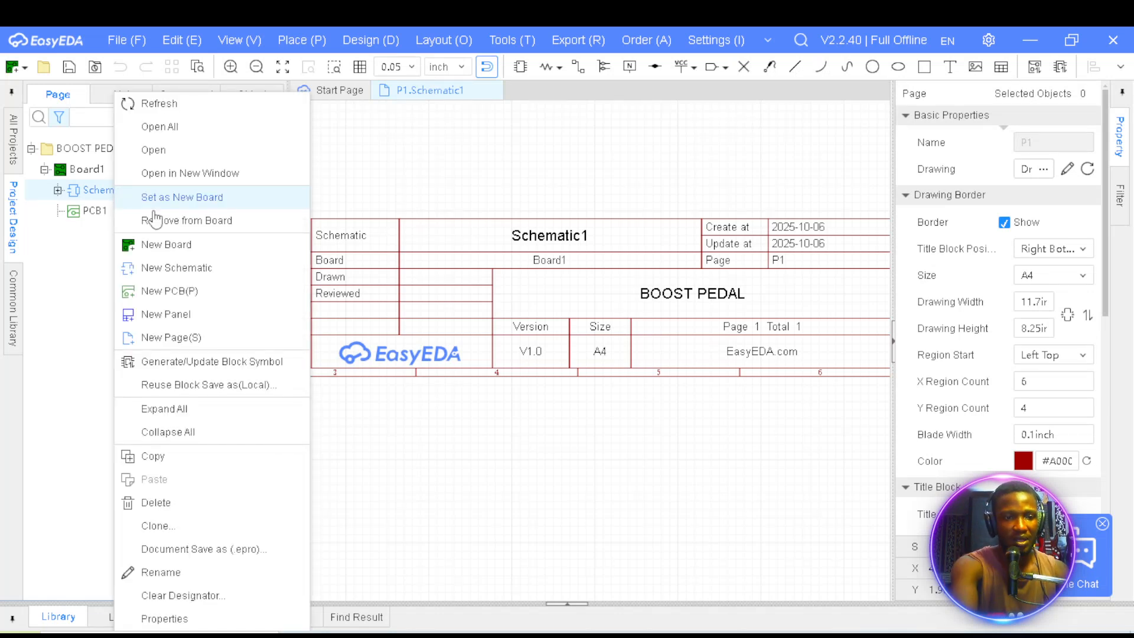
click(192, 573)
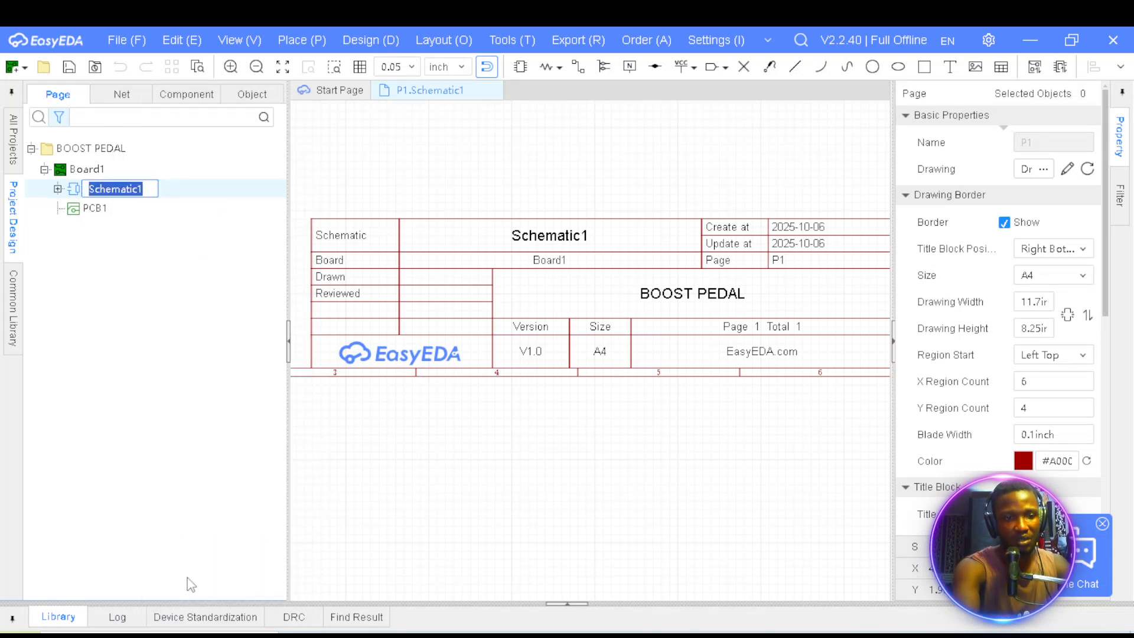
text(VOLU)
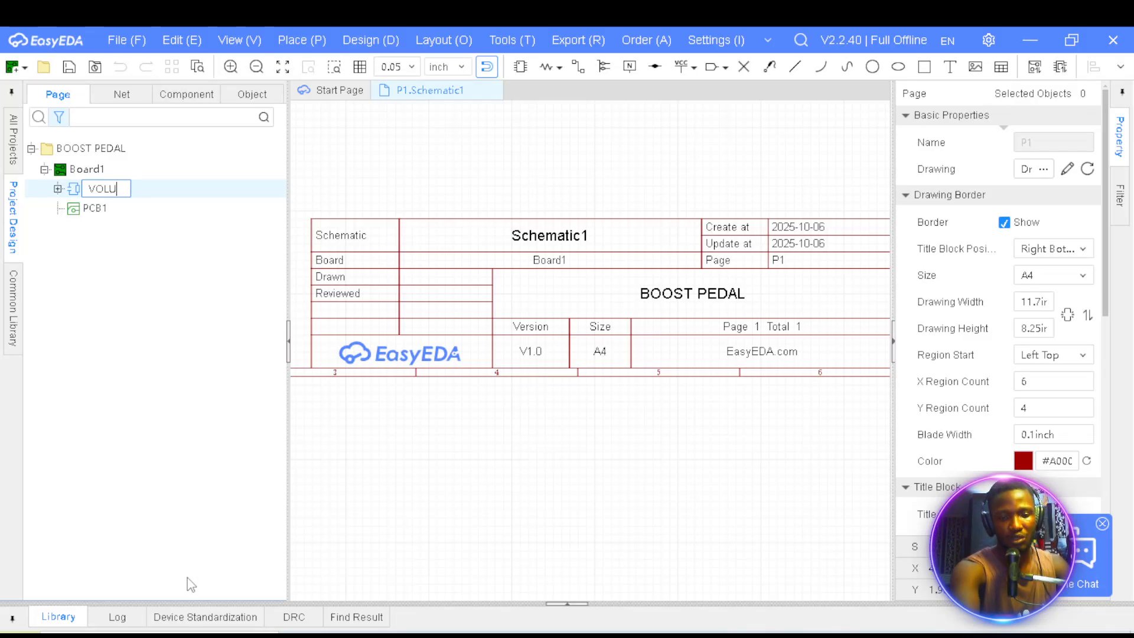
text(ME)
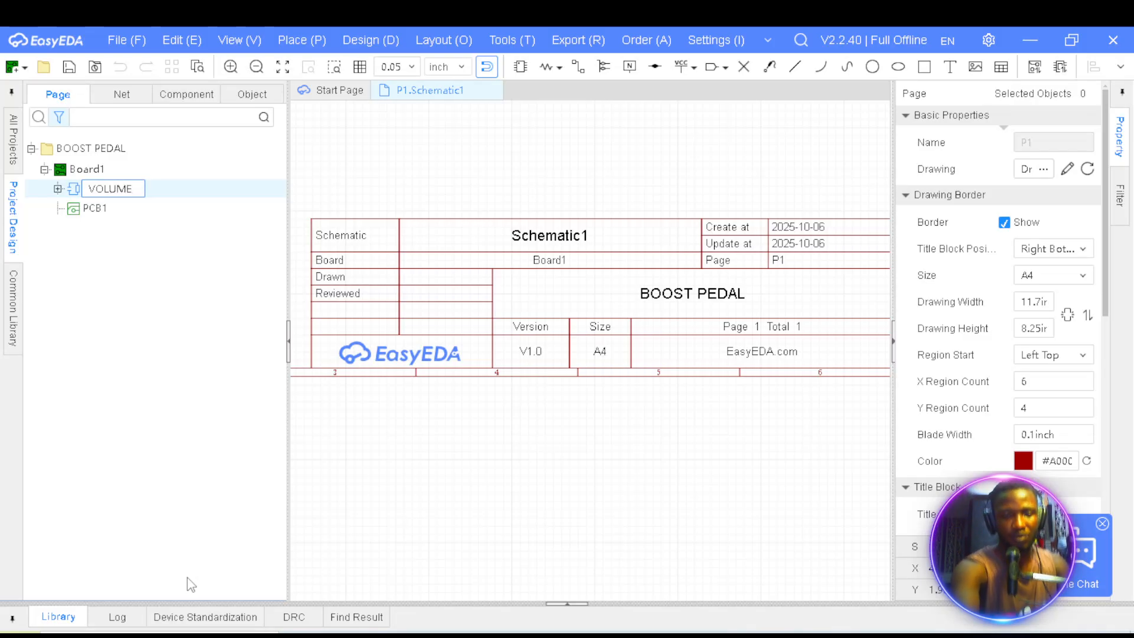
text( BOOST)
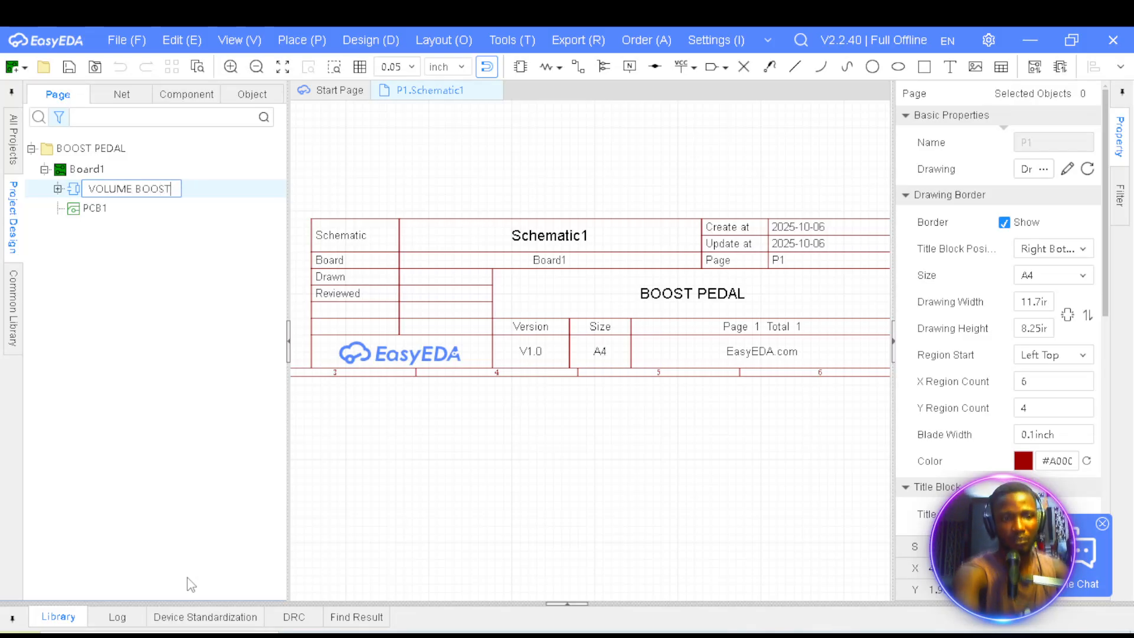
click(157, 385)
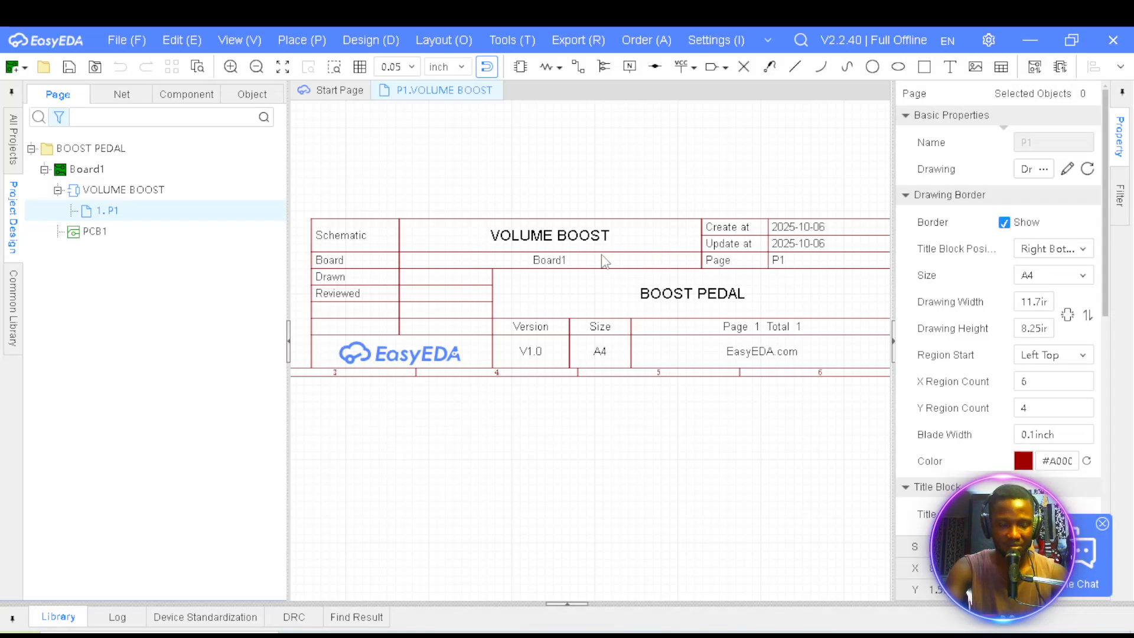
- Look through the sheet sizes available for the drawing border of page P1 without choosing a different one
scroll(579, 246, down, 1)
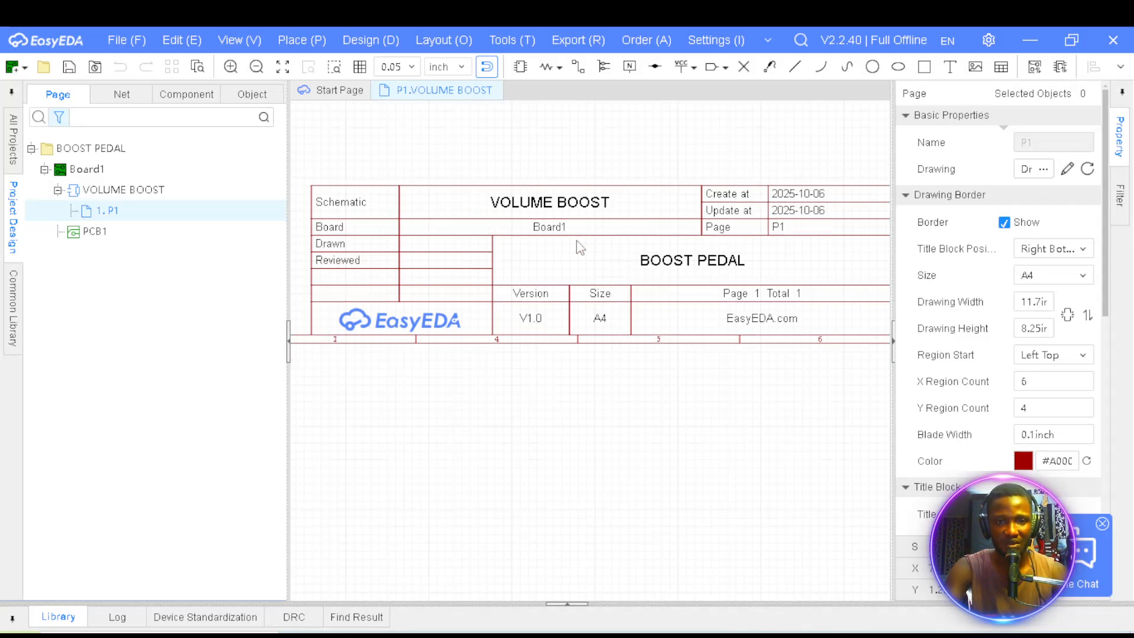
scroll(580, 206, down, 4)
scroll(579, 209, down, 1)
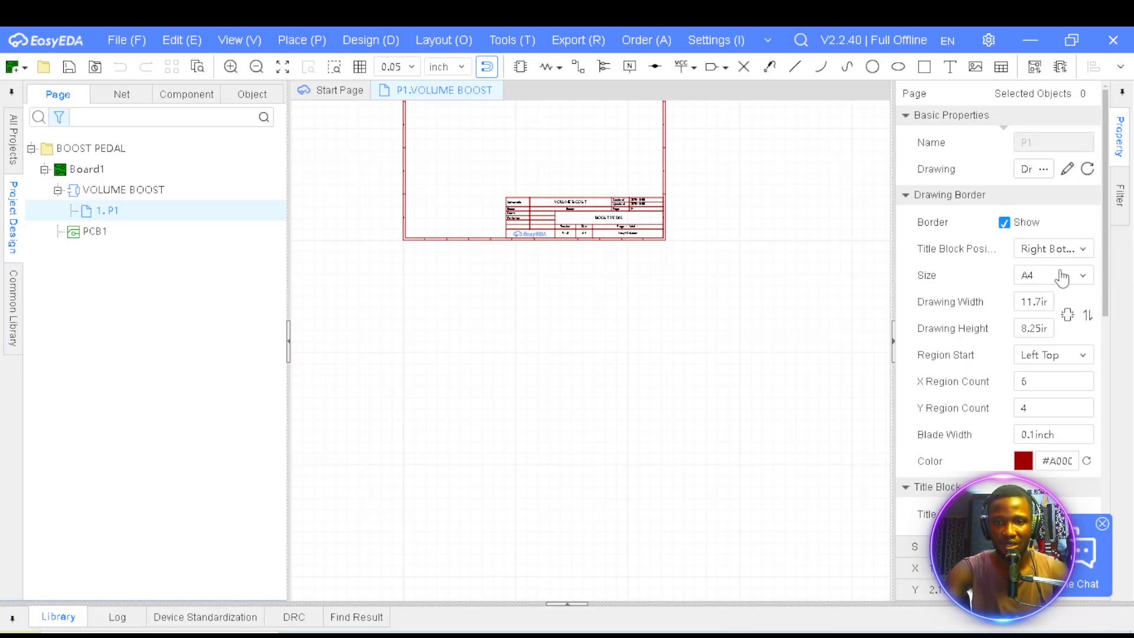
click(1083, 279)
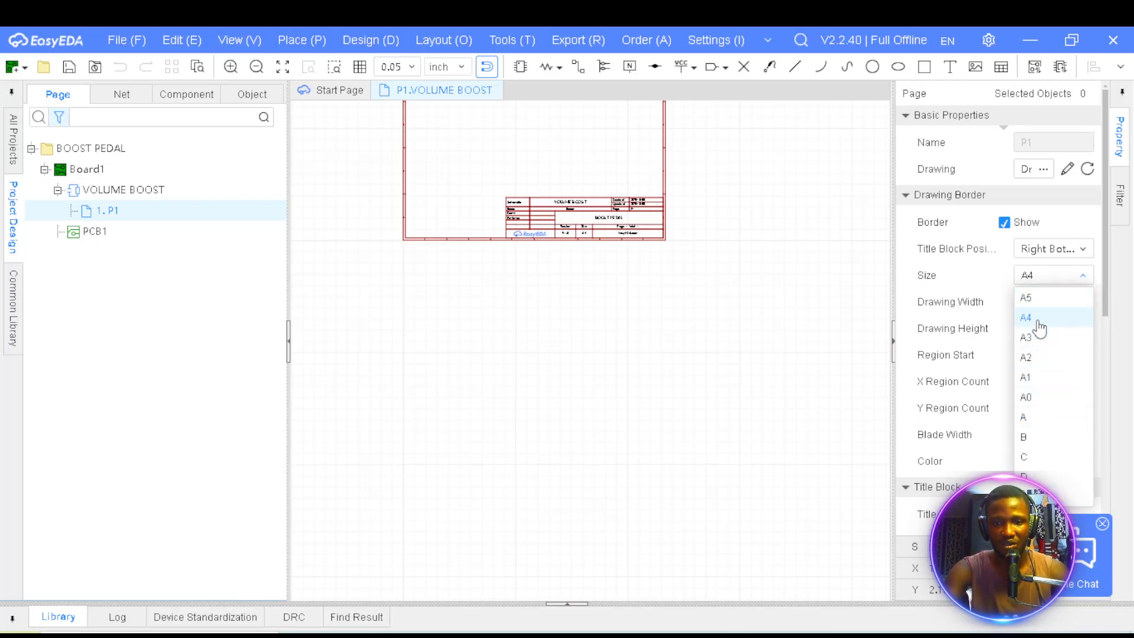
click(550, 202)
- Review the full sheet with its title block and the VOLUME BOOST schematic's basic properties
scroll(549, 202, up, 3)
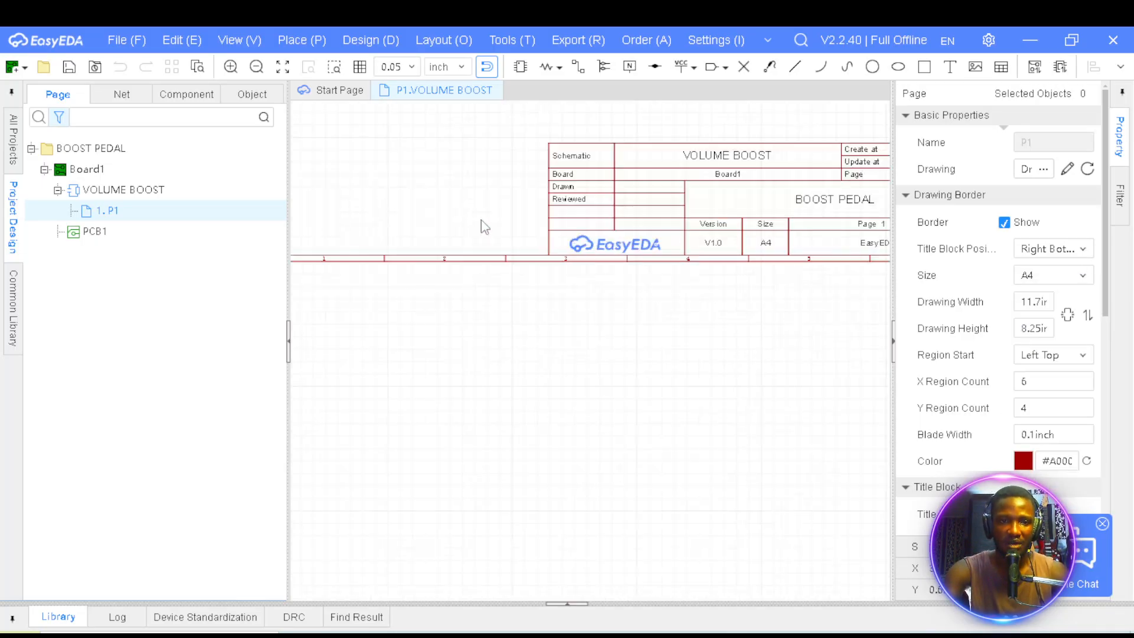
scroll(500, 225, down, 2)
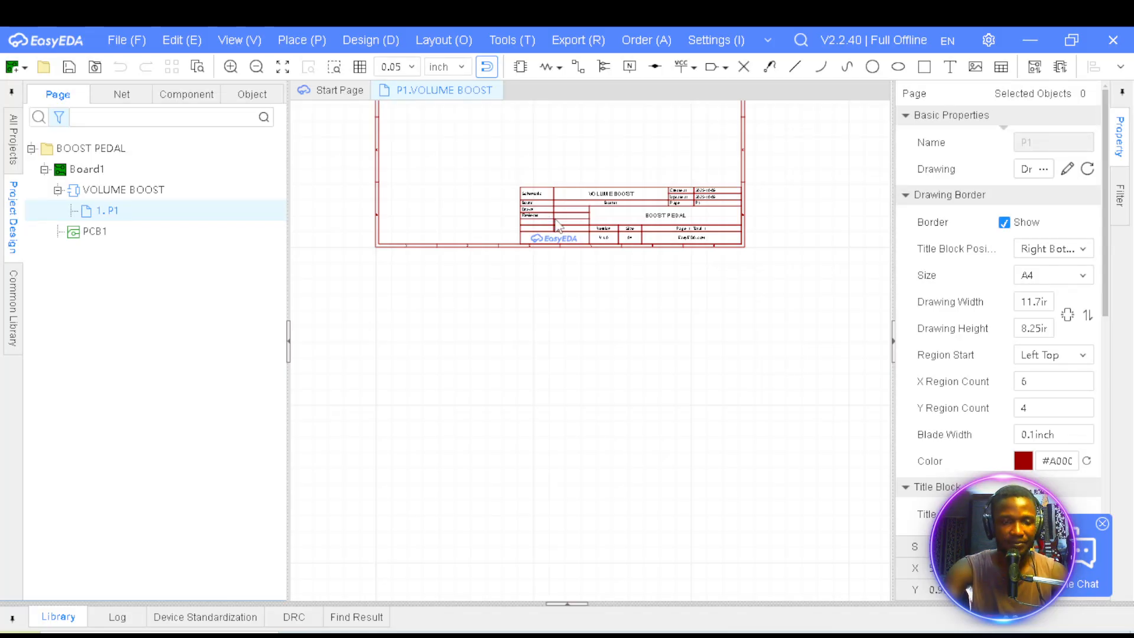
right_drag(547, 219, 585, 234)
scroll(599, 236, up, 3)
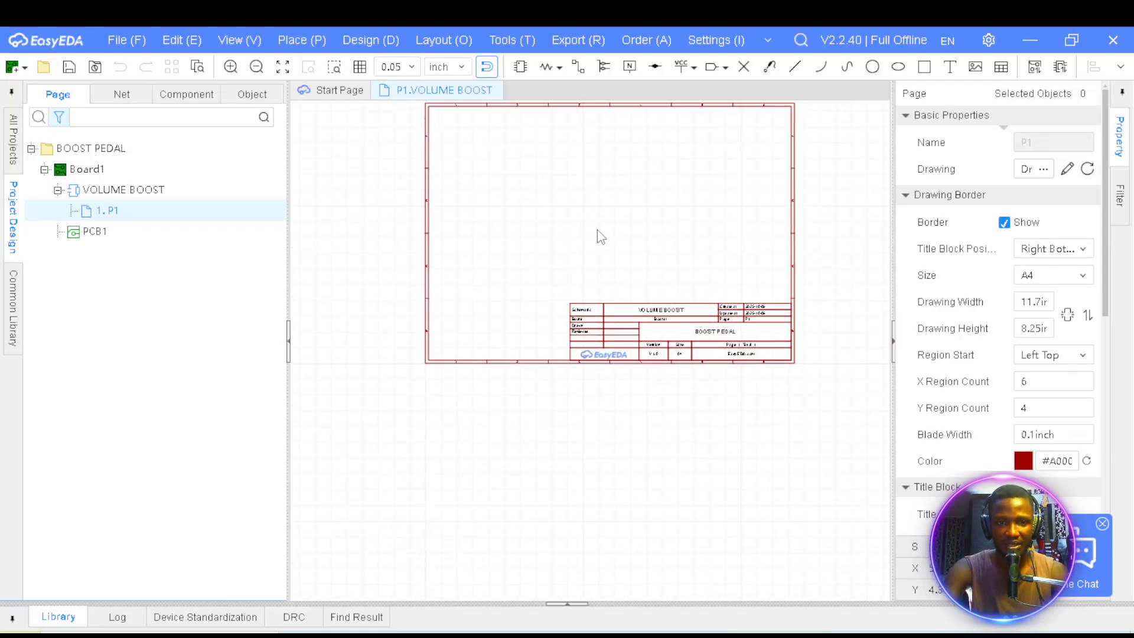
scroll(628, 230, up, 4)
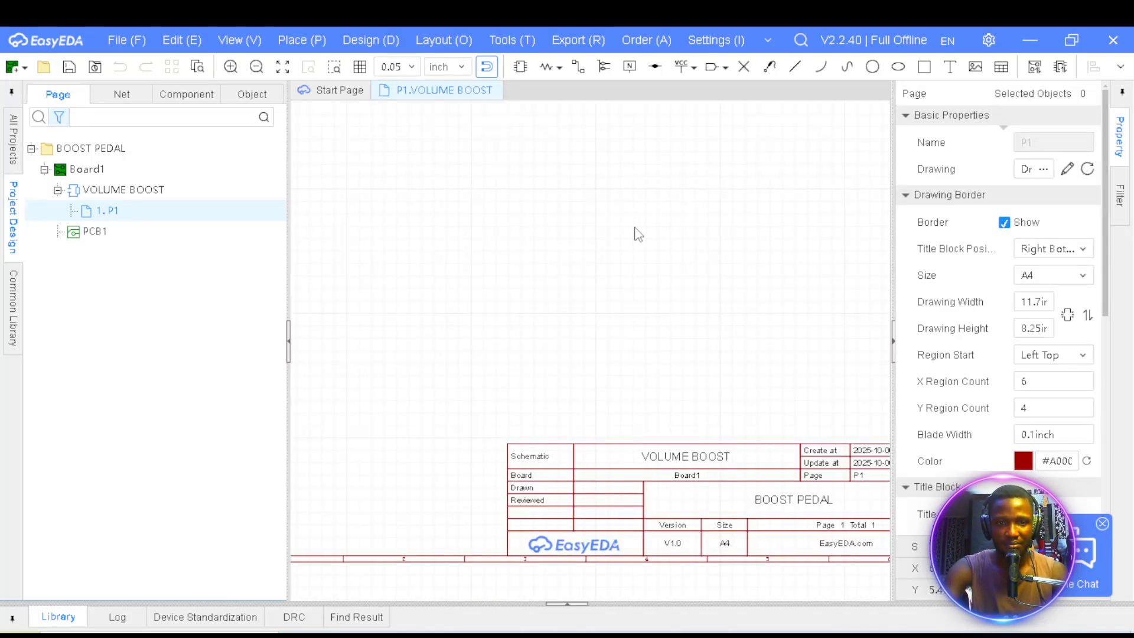
click(133, 195)
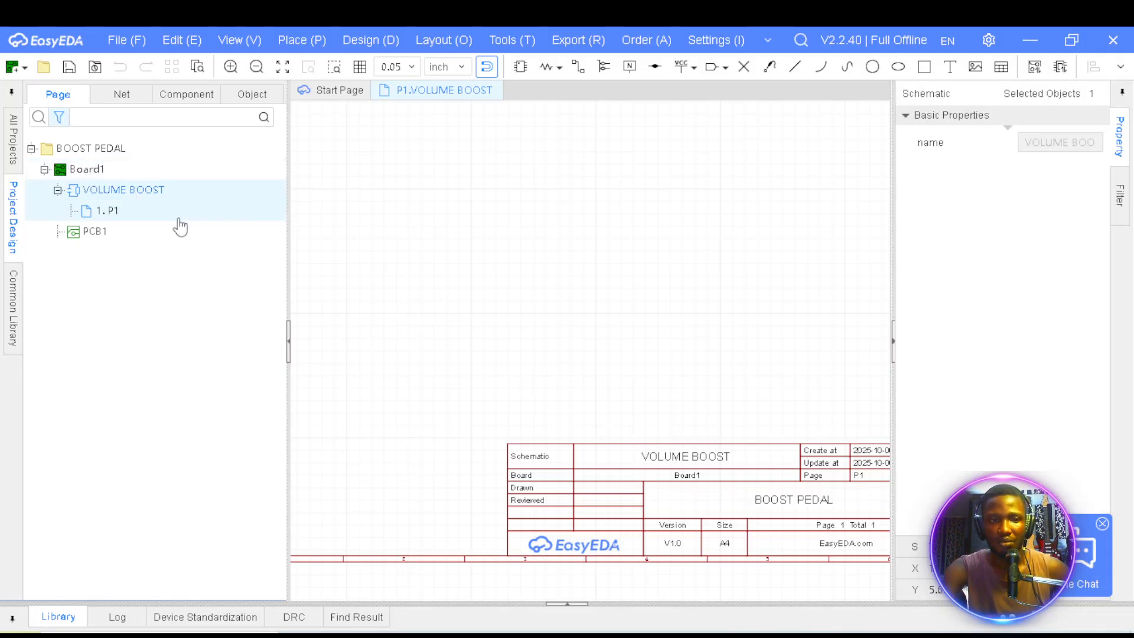
click(687, 213)
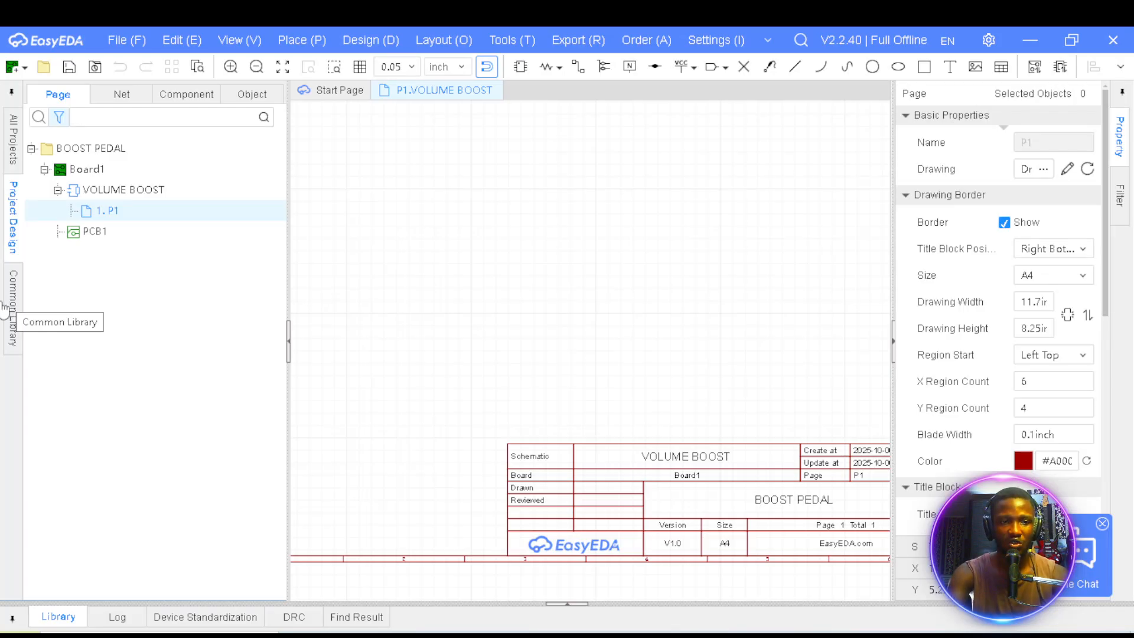
- Browse the common library's PCB footprints and view the package variants of the S8050 NPN, S8550 PNP and N_MOS transistors
click(11, 304)
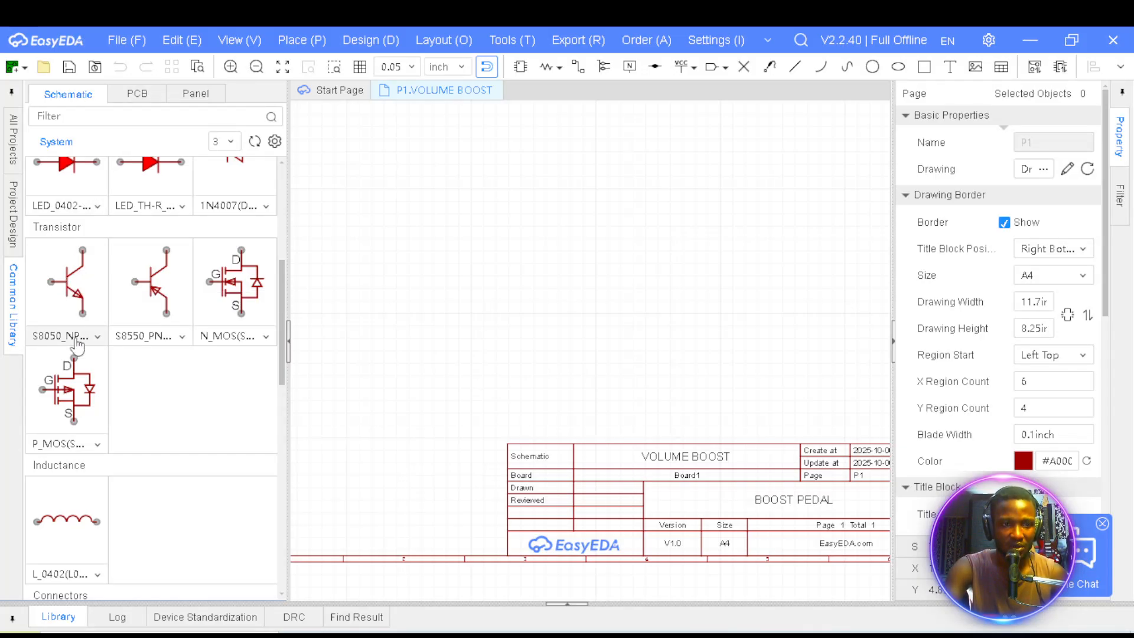
click(128, 99)
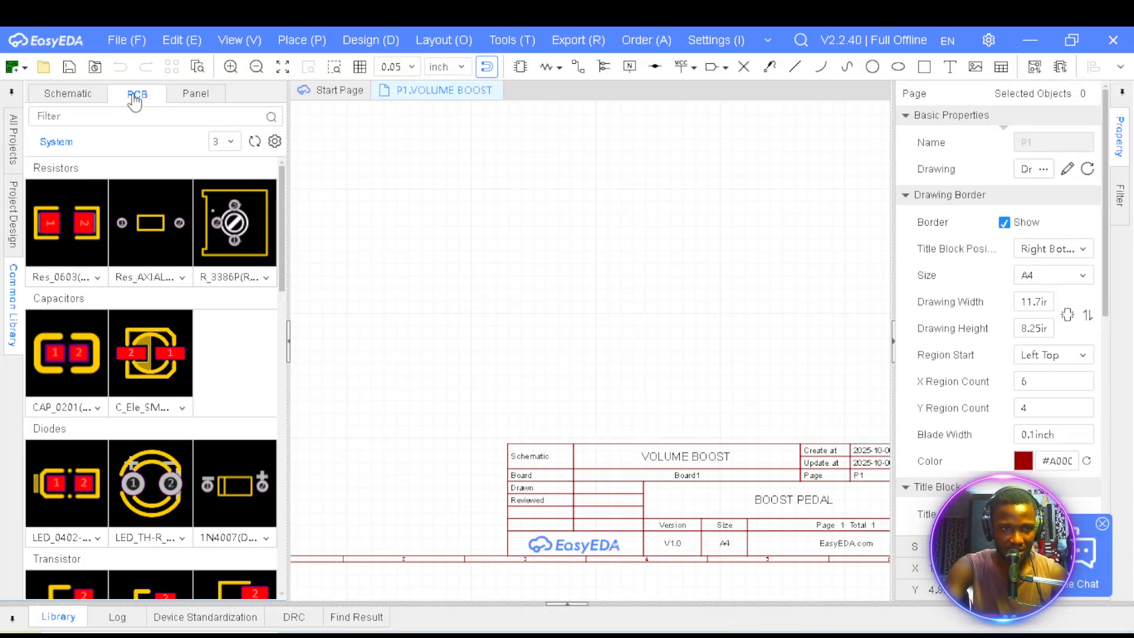
scroll(111, 362, down, 4)
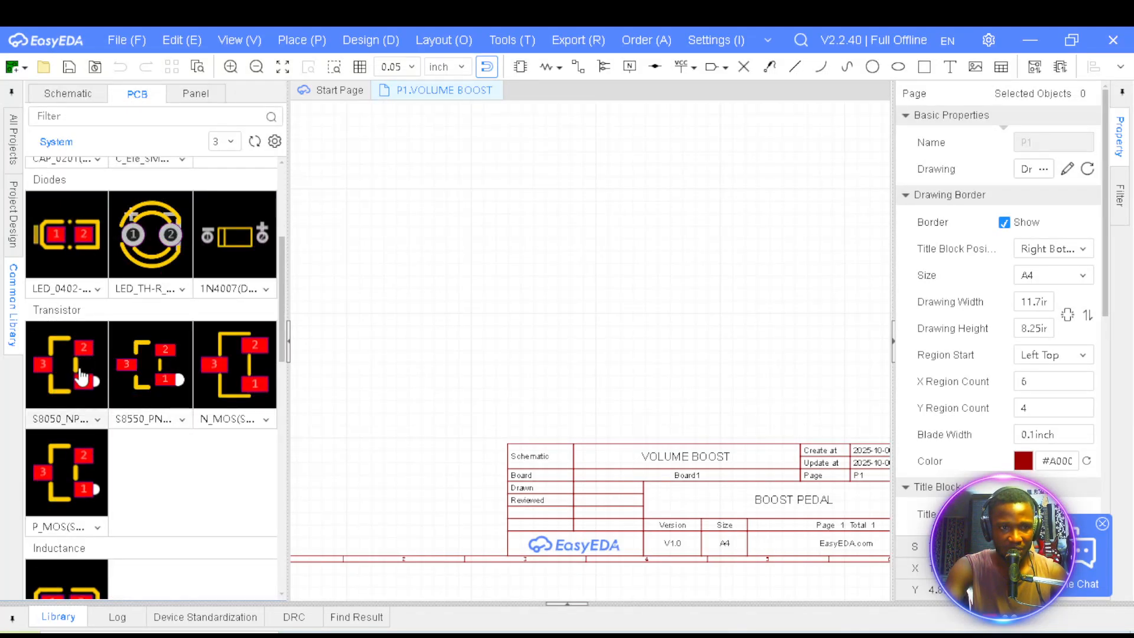
click(94, 420)
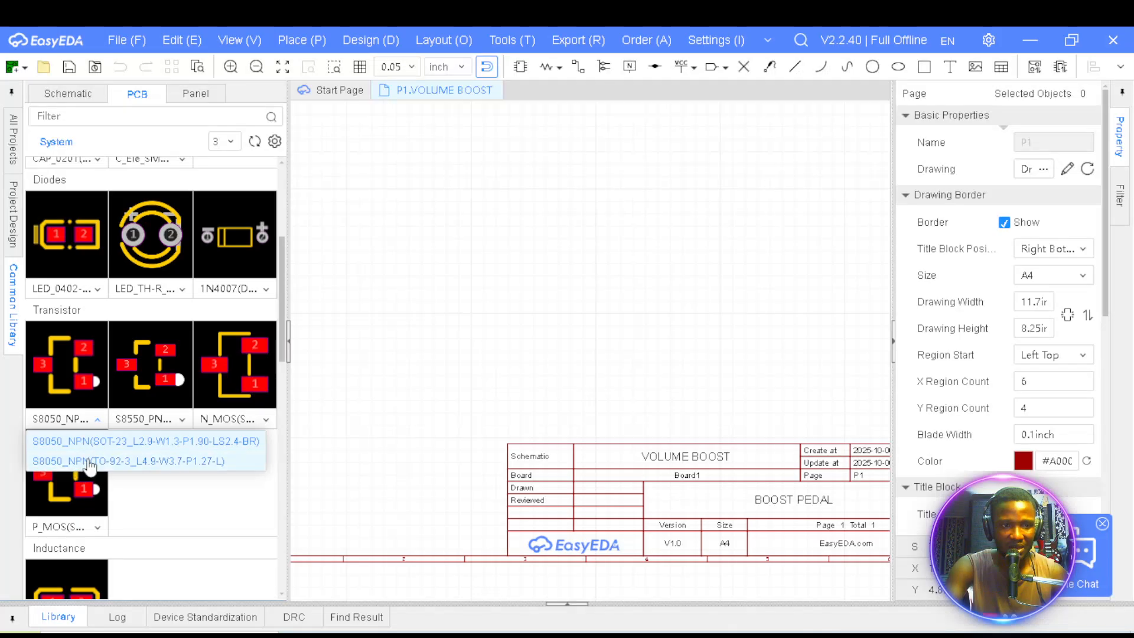
click(183, 420)
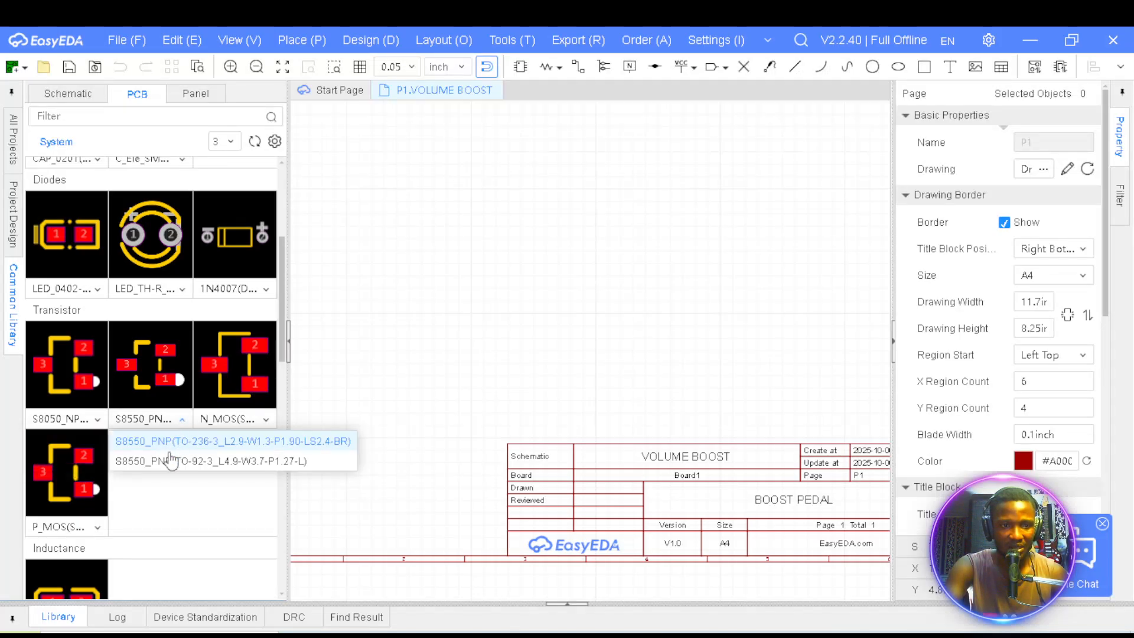
click(269, 421)
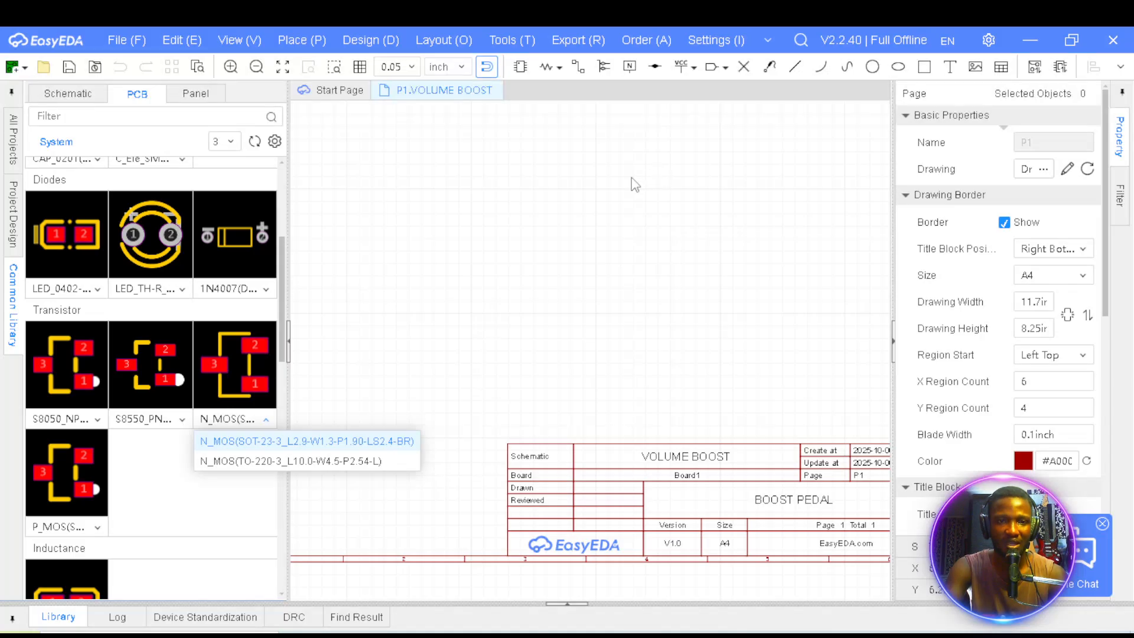
- Browse the Transistors category of the system device library for a bipolar transistor to use in the circuit
click(522, 68)
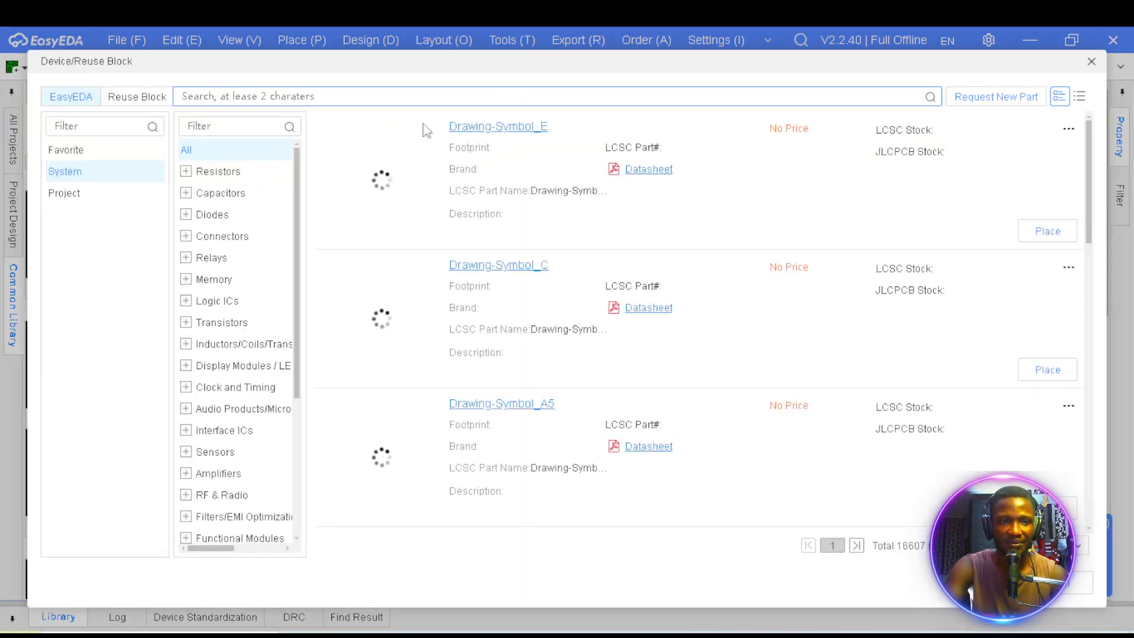
click(215, 323)
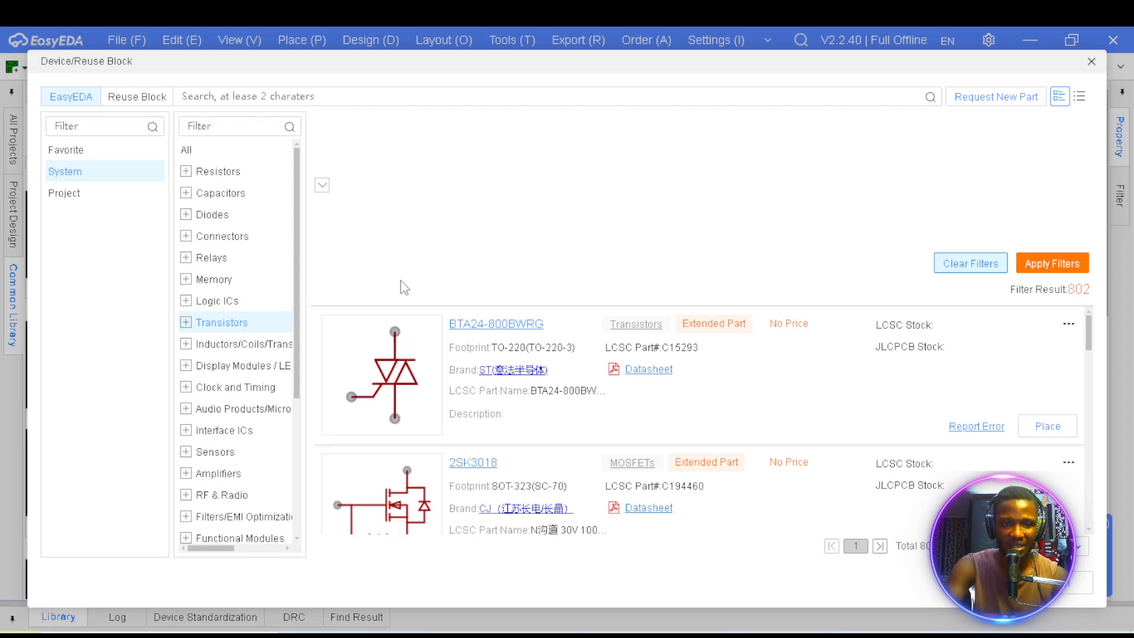
scroll(408, 390, down, 5)
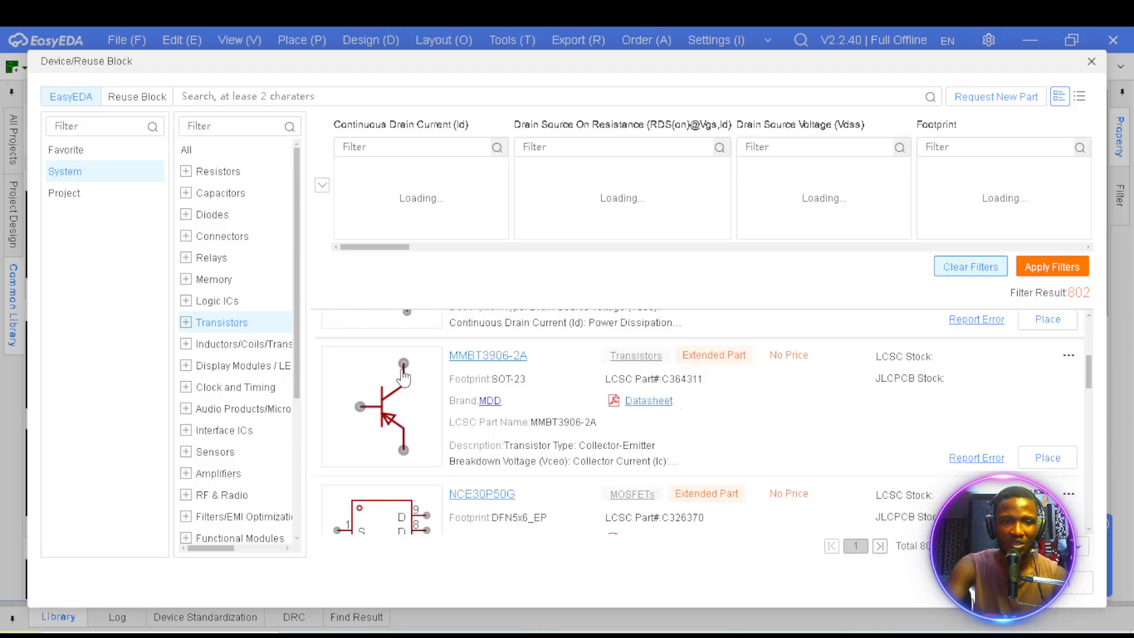
scroll(403, 383, up, 1)
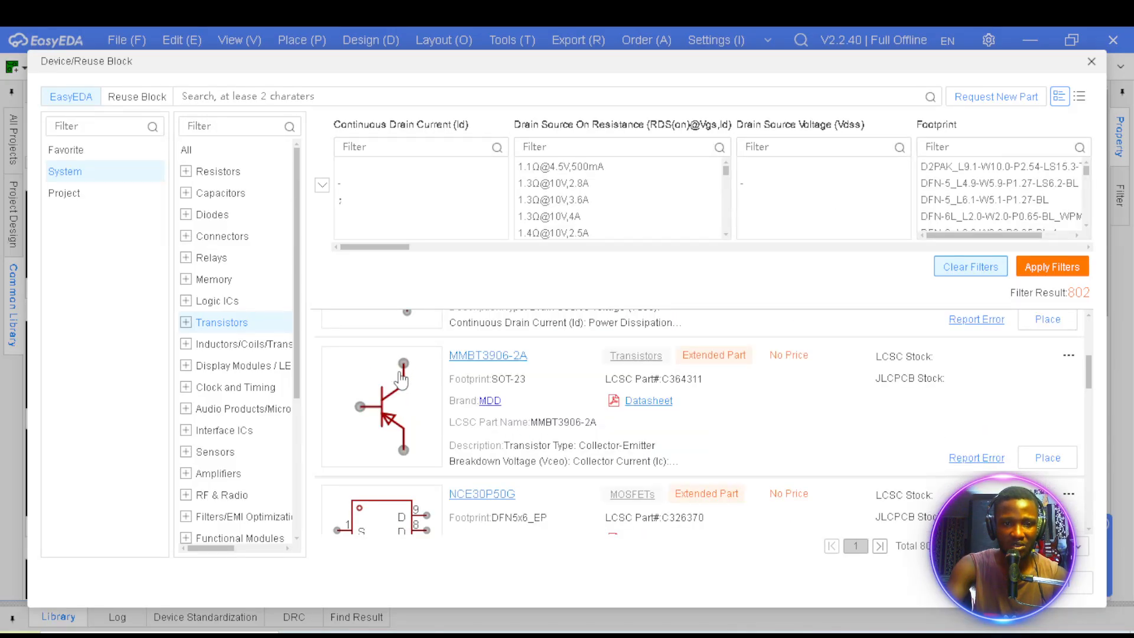
scroll(401, 380, down, 4)
scroll(402, 380, down, 3)
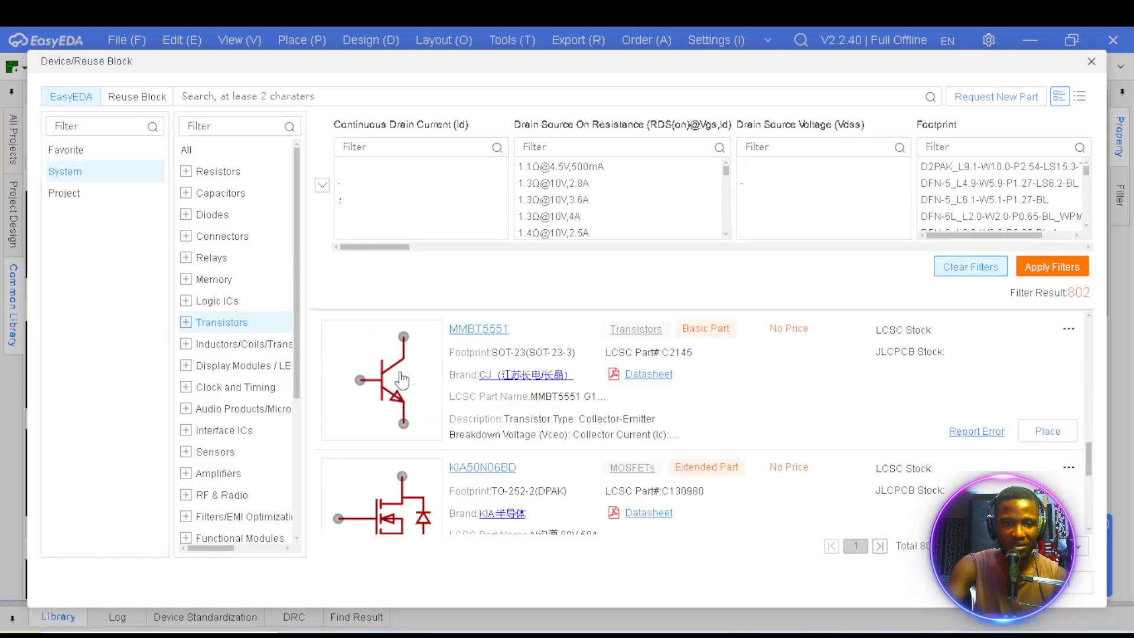
scroll(402, 379, down, 3)
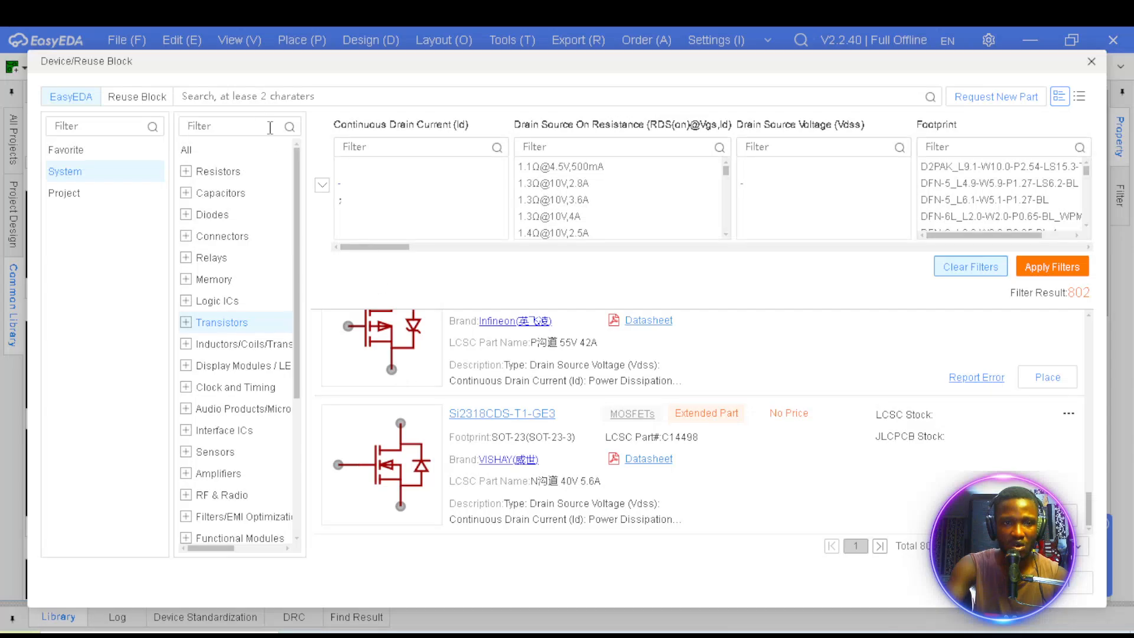
click(251, 95)
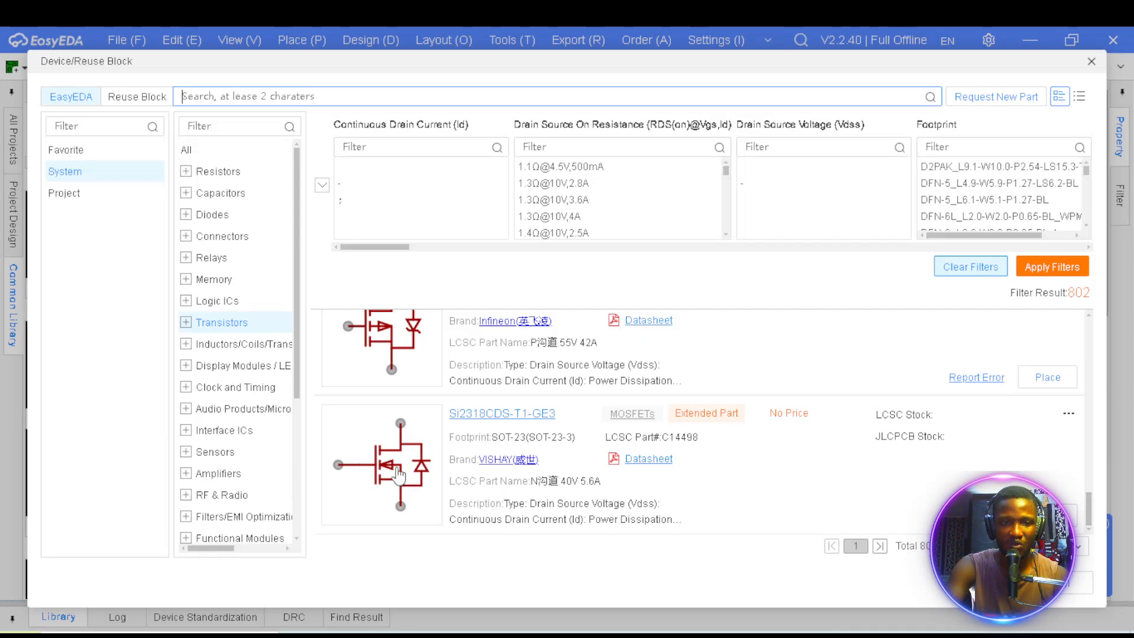
scroll(539, 420, down, 4)
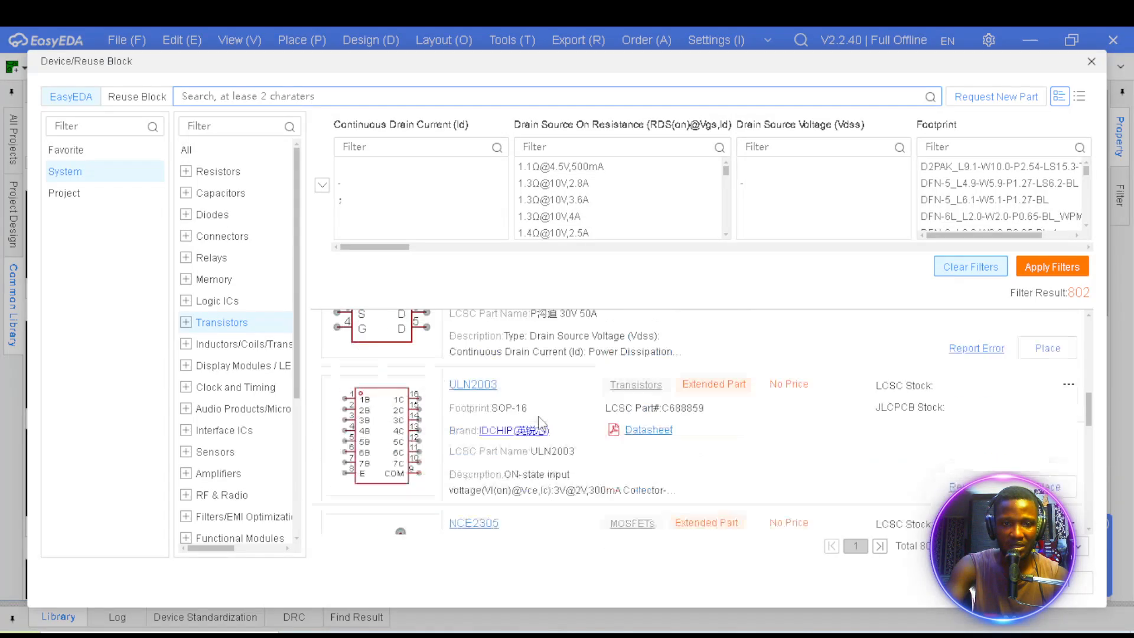
scroll(539, 421, up, 1)
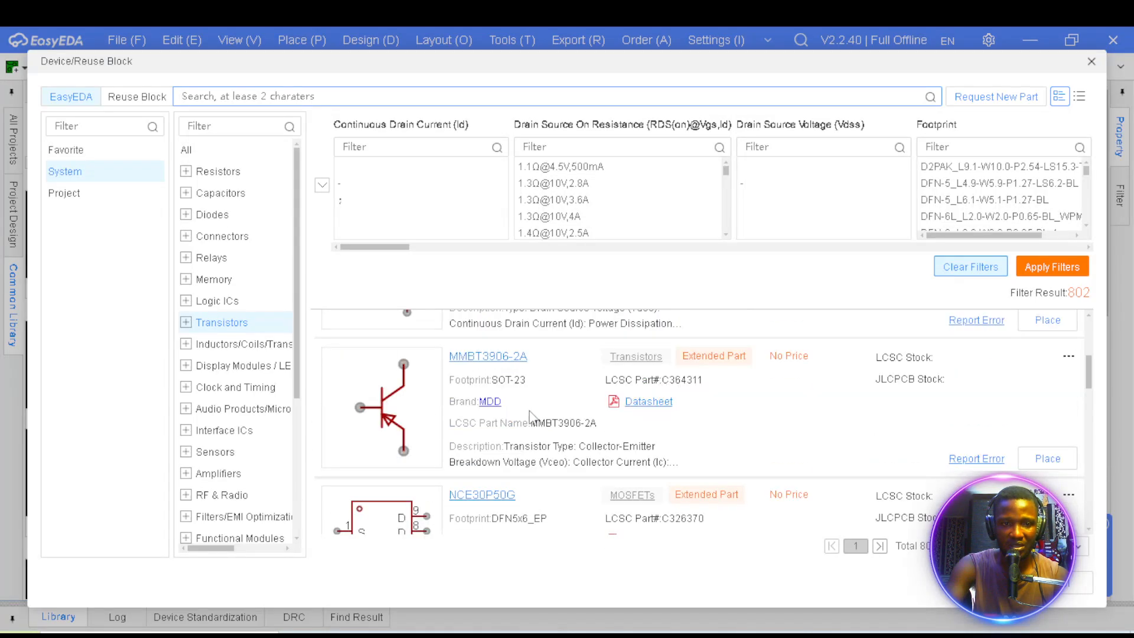
- Place the MMBT3906-2A transistor on the schematic sheet above the title block
click(1055, 465)
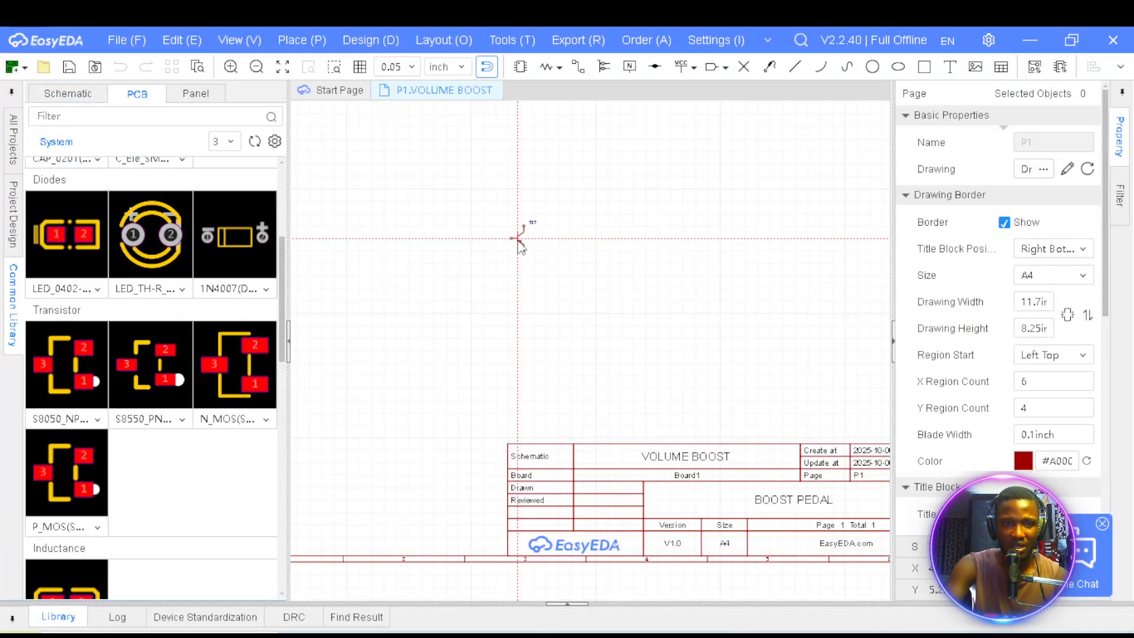
click(520, 239)
scroll(534, 237, up, 3)
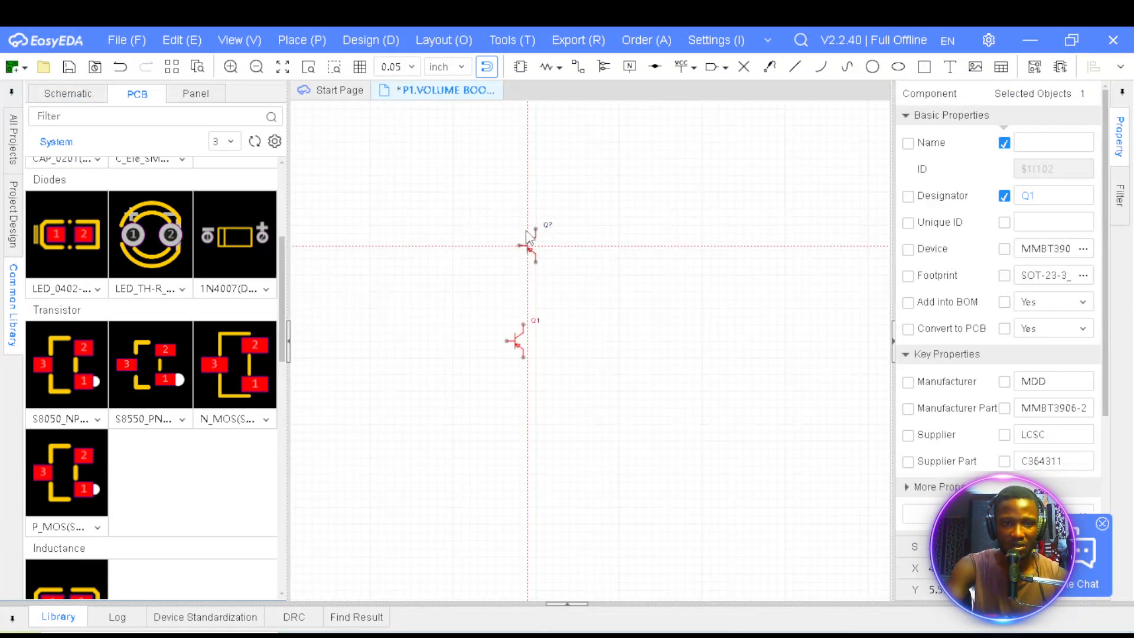
scroll(533, 379, up, 4)
scroll(531, 369, up, 1)
scroll(531, 308, down, 4)
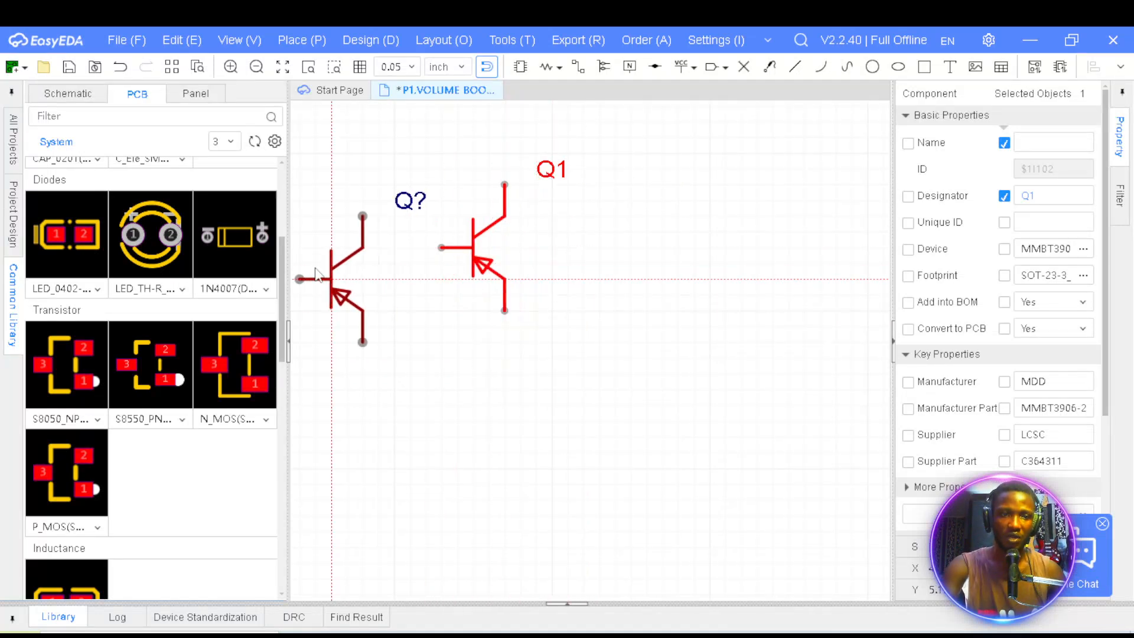
- Place the N_MOS, S8550 PNP and S8050 NPN transistors from the common library around Q1
click(257, 375)
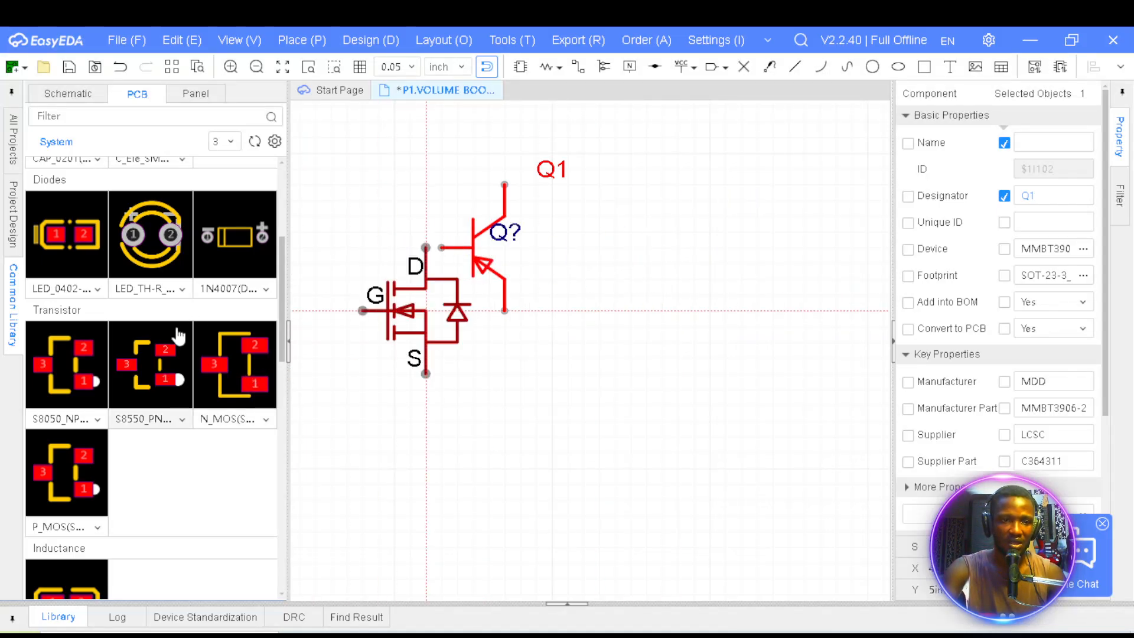
click(660, 273)
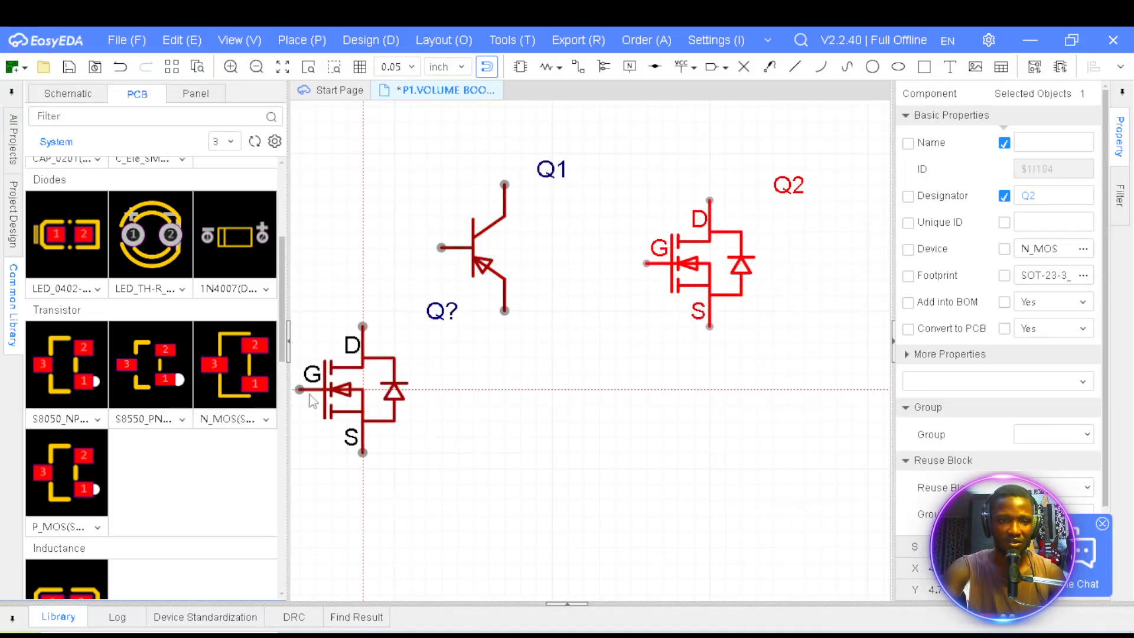
click(173, 402)
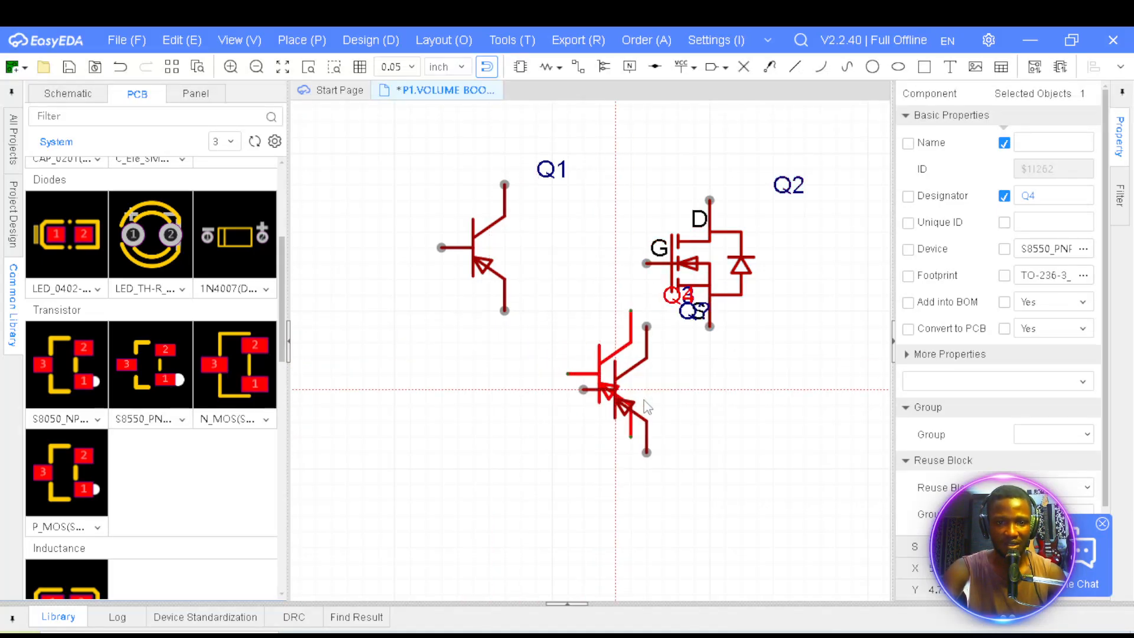
click(88, 387)
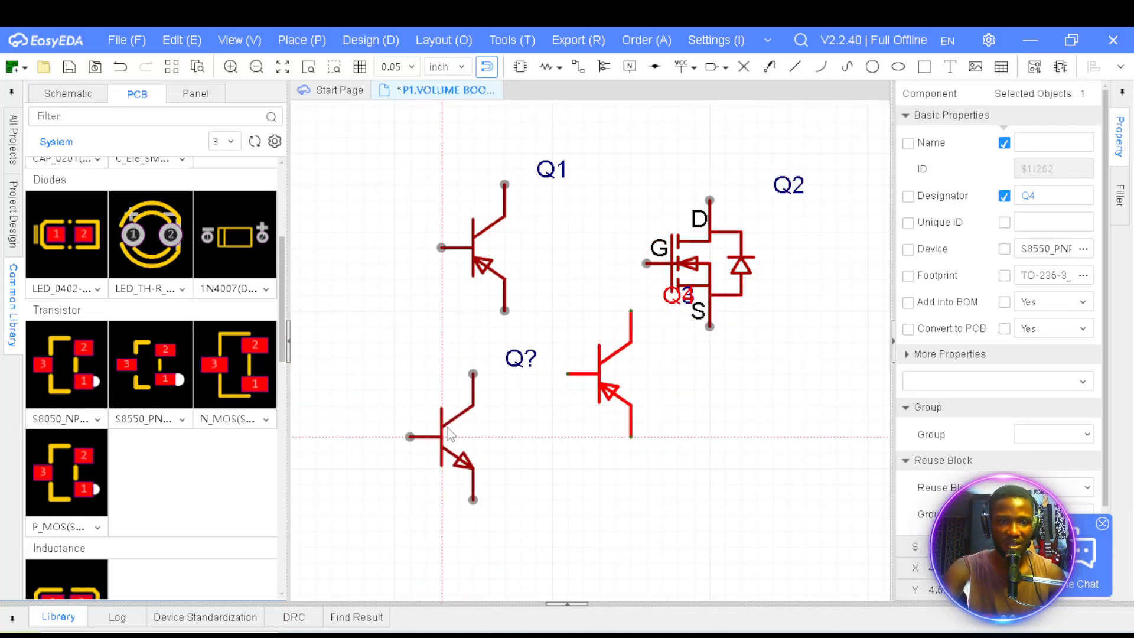
click(447, 419)
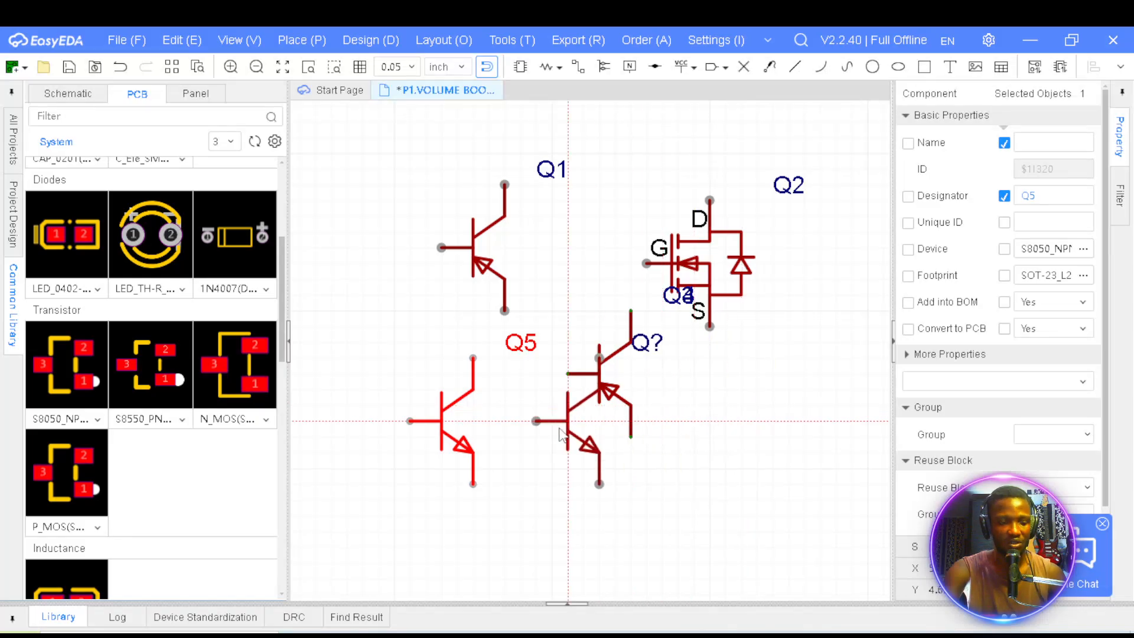
key(Escape)
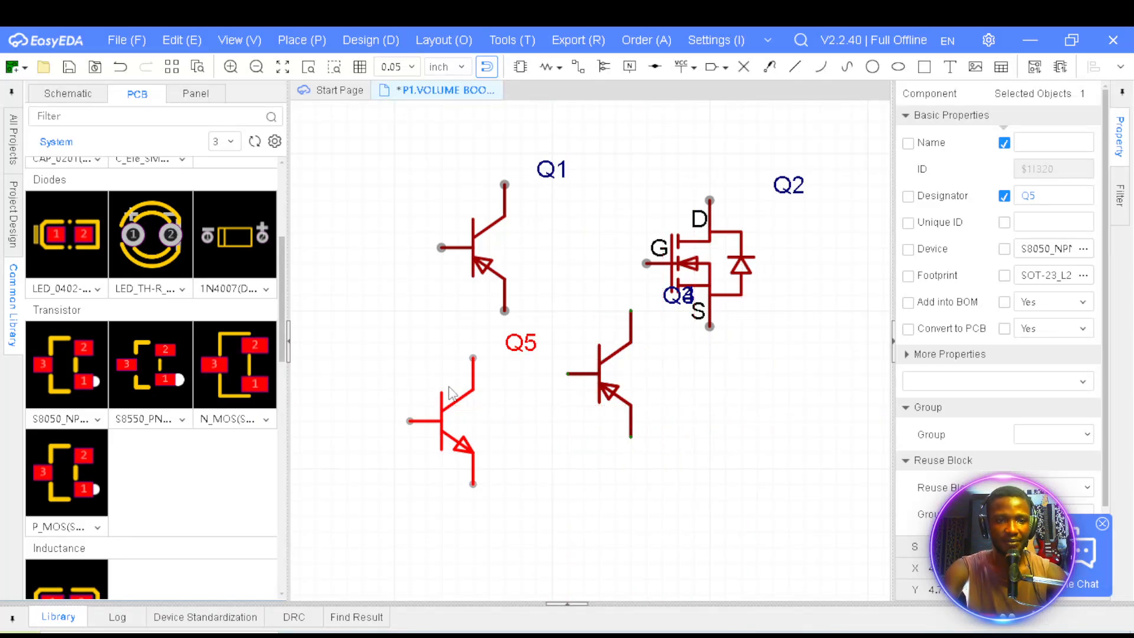
- Collapse the common library and delete every transistor on the sheet except Q1
click(294, 349)
click(287, 346)
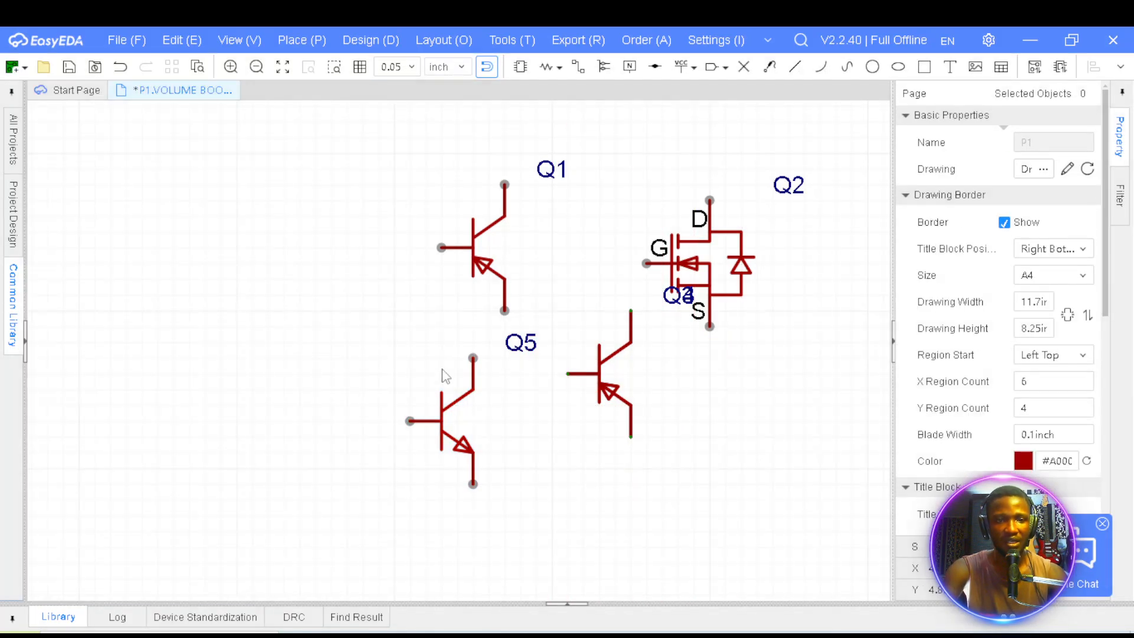
click(447, 422)
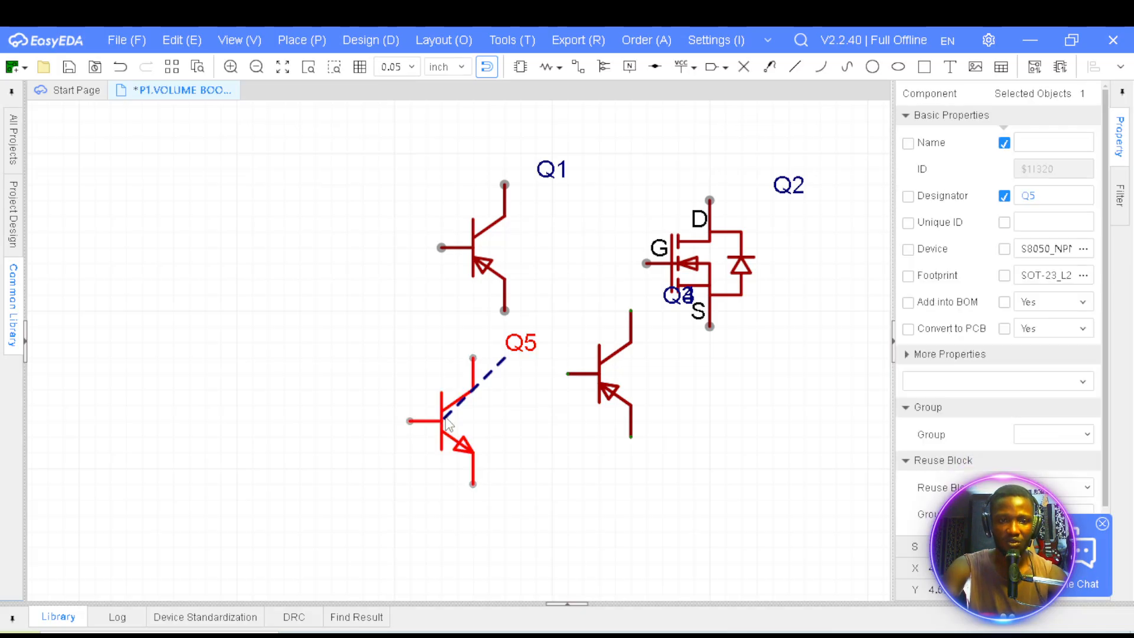
drag(447, 409, 604, 361)
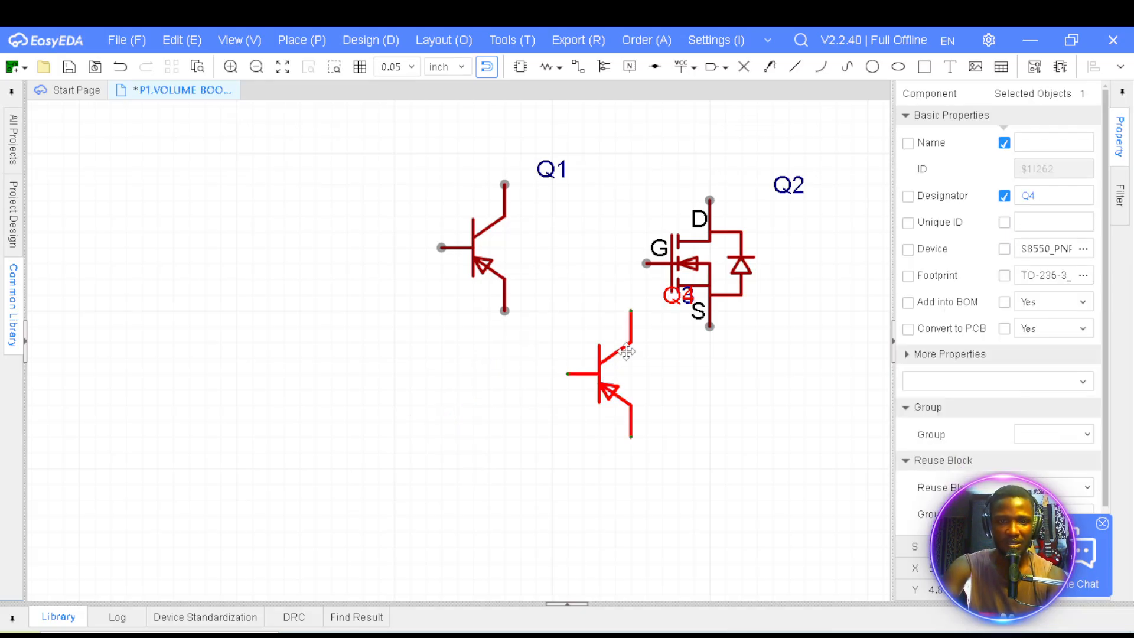
click(715, 264)
key(Delete)
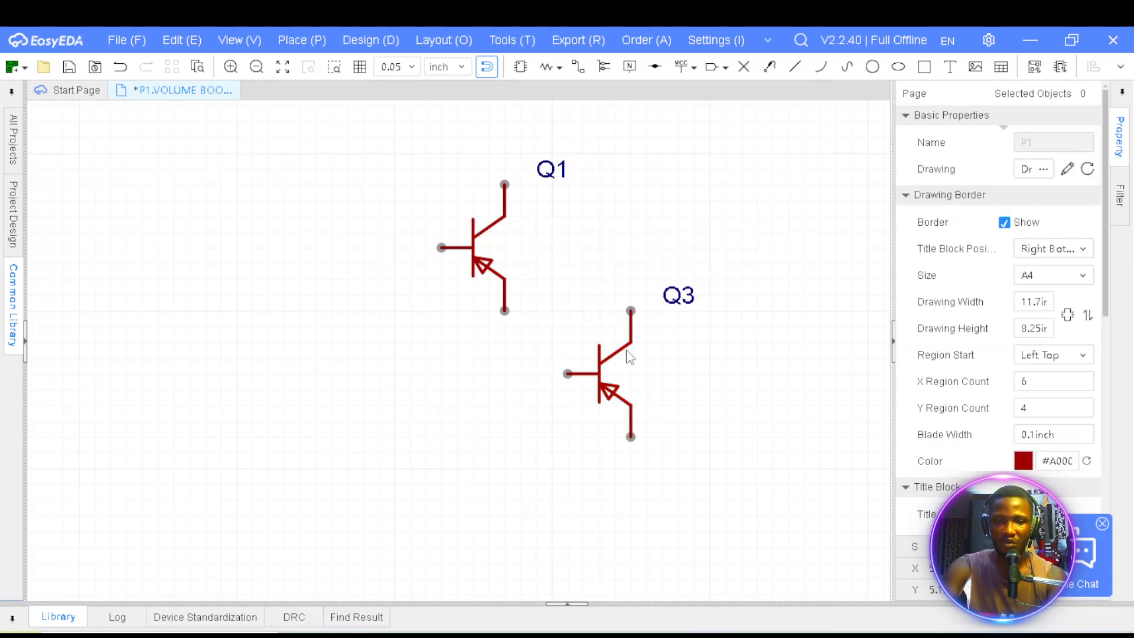
click(605, 379)
key(Delete)
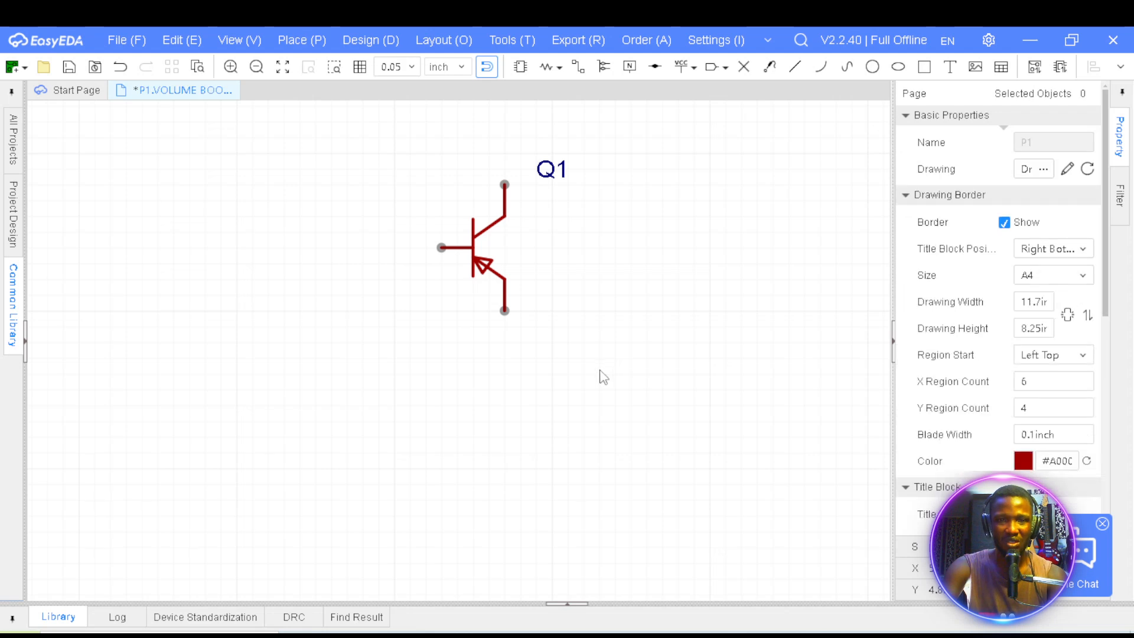
- Move transistor Q1 slightly lower on the sheet and change its designator to 2N3904
drag(482, 229, 464, 292)
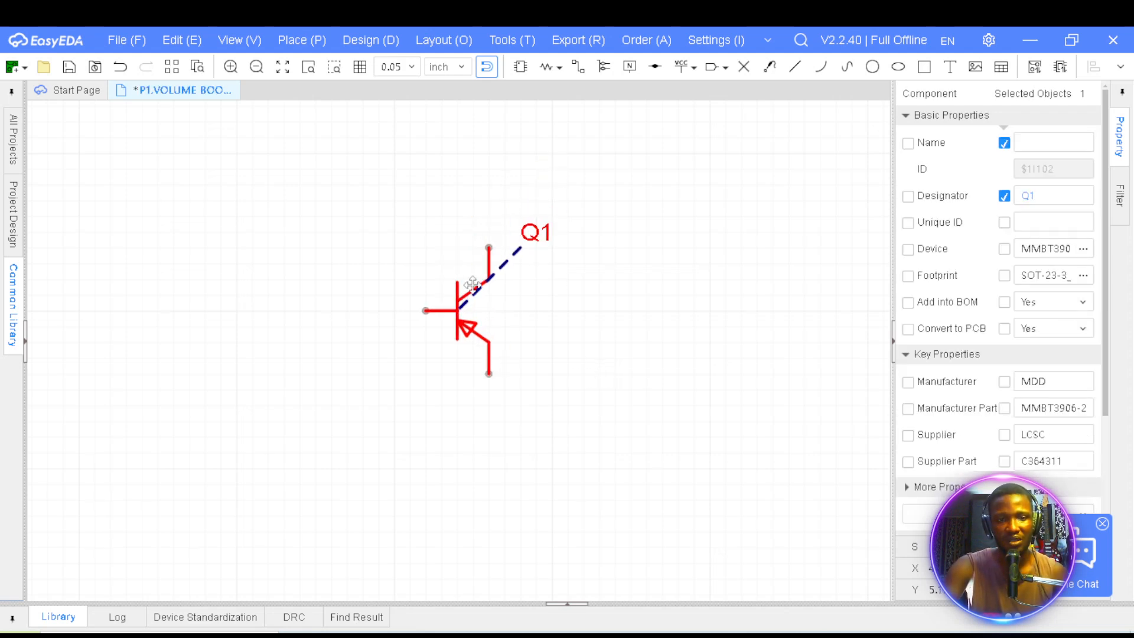
click(537, 241)
double_click(536, 241)
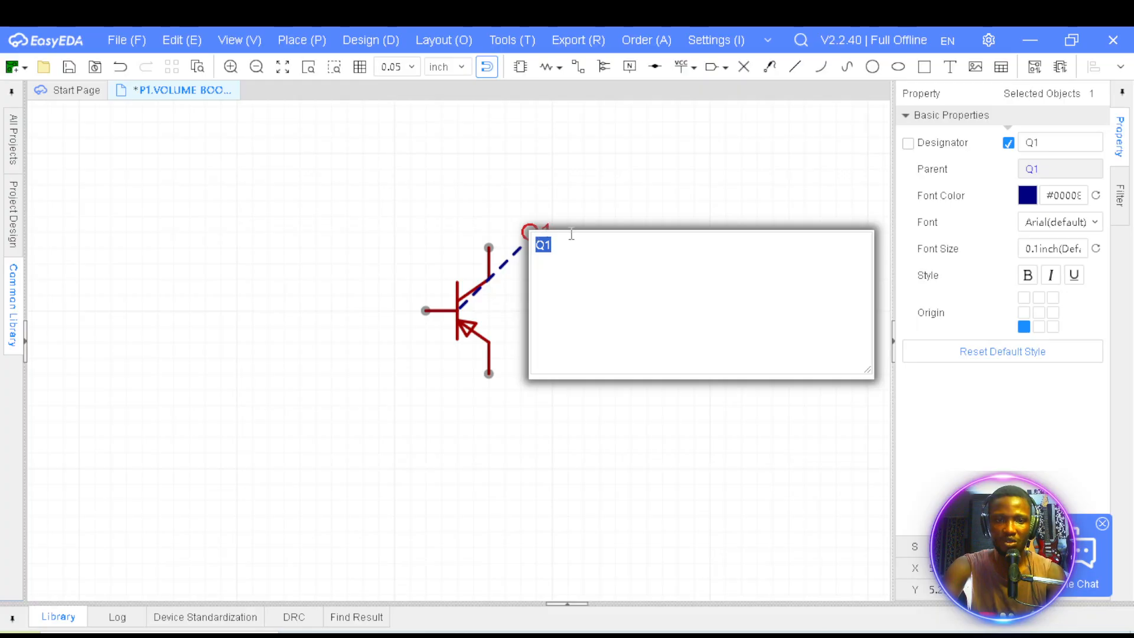
click(641, 210)
double_click(548, 234)
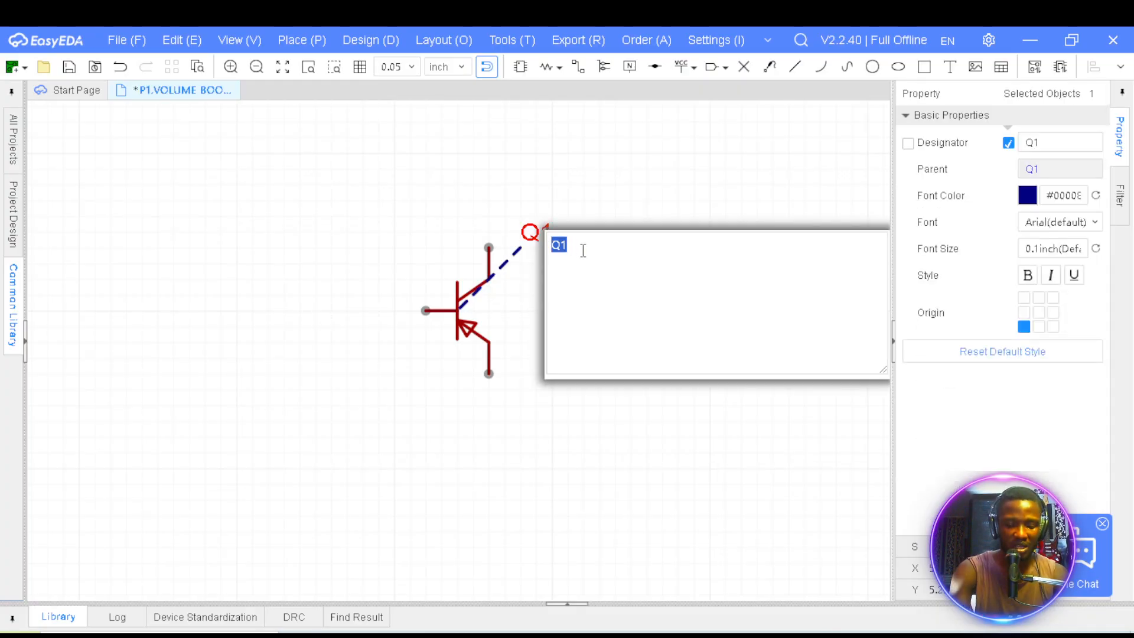
text(2N30)
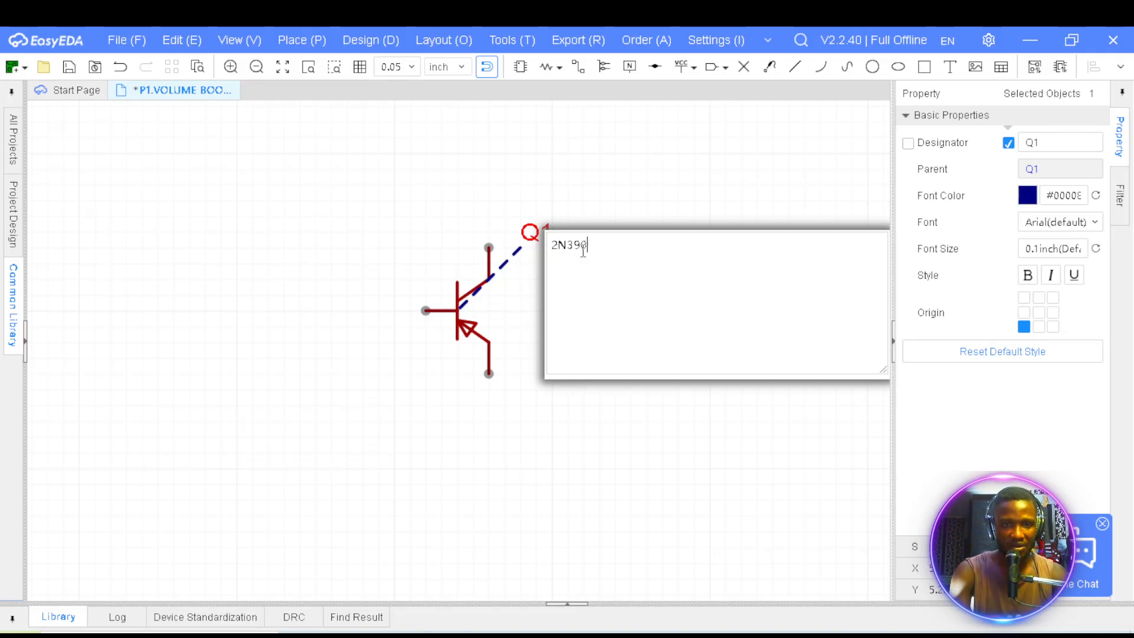
text(04)
key(Return)
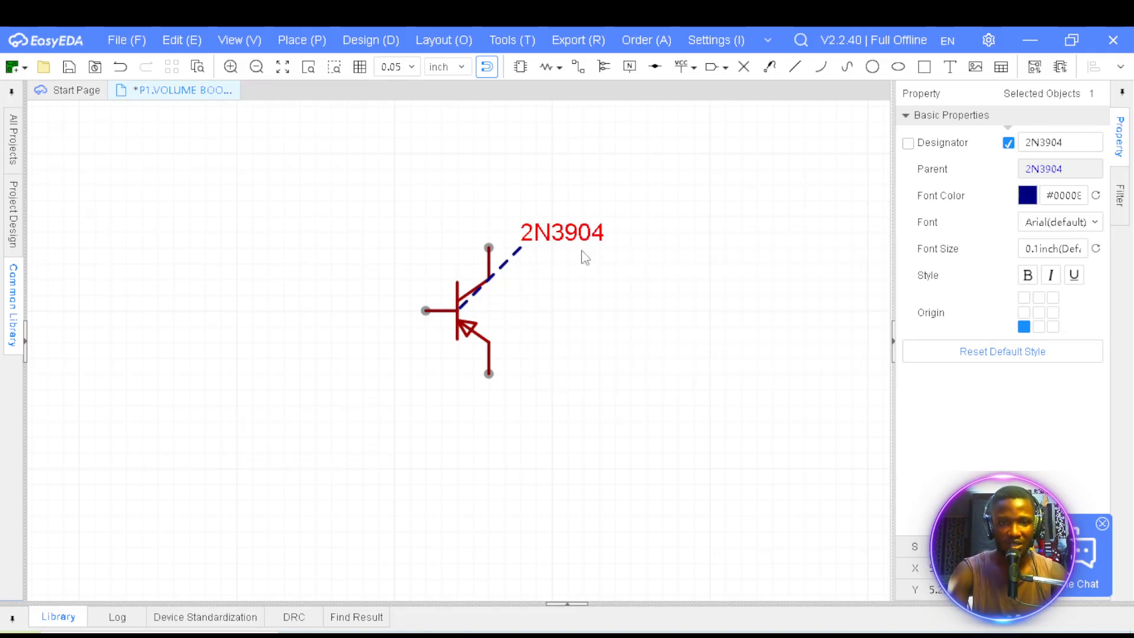
click(606, 309)
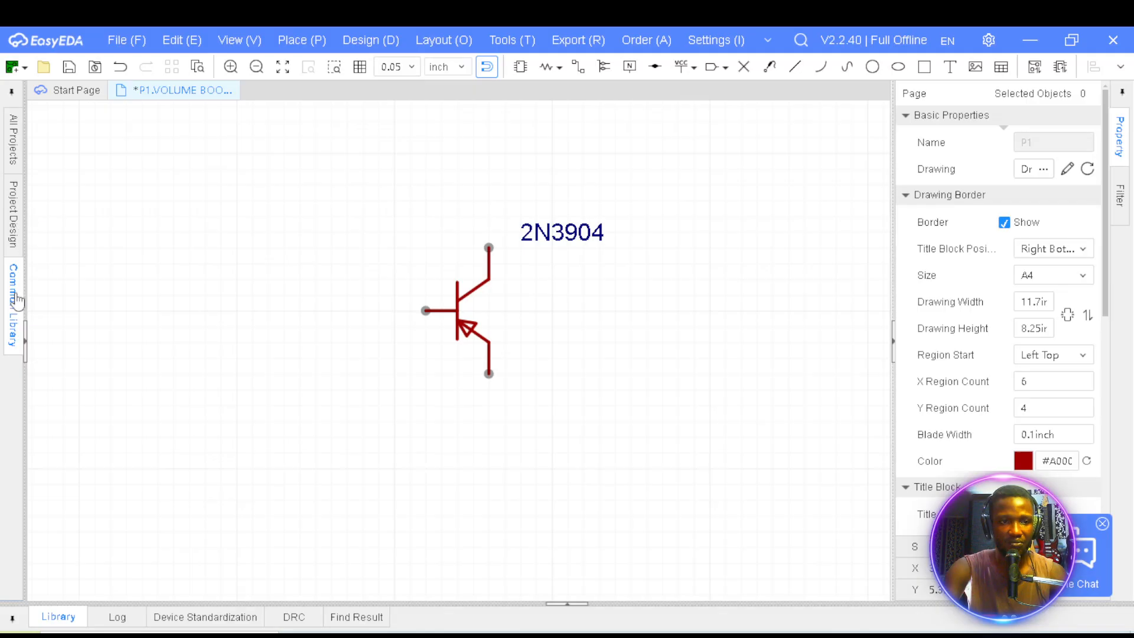
- Place two overlapping 10K resistors on the sheet, up and to the left of the 2N3904 transistor
click(559, 69)
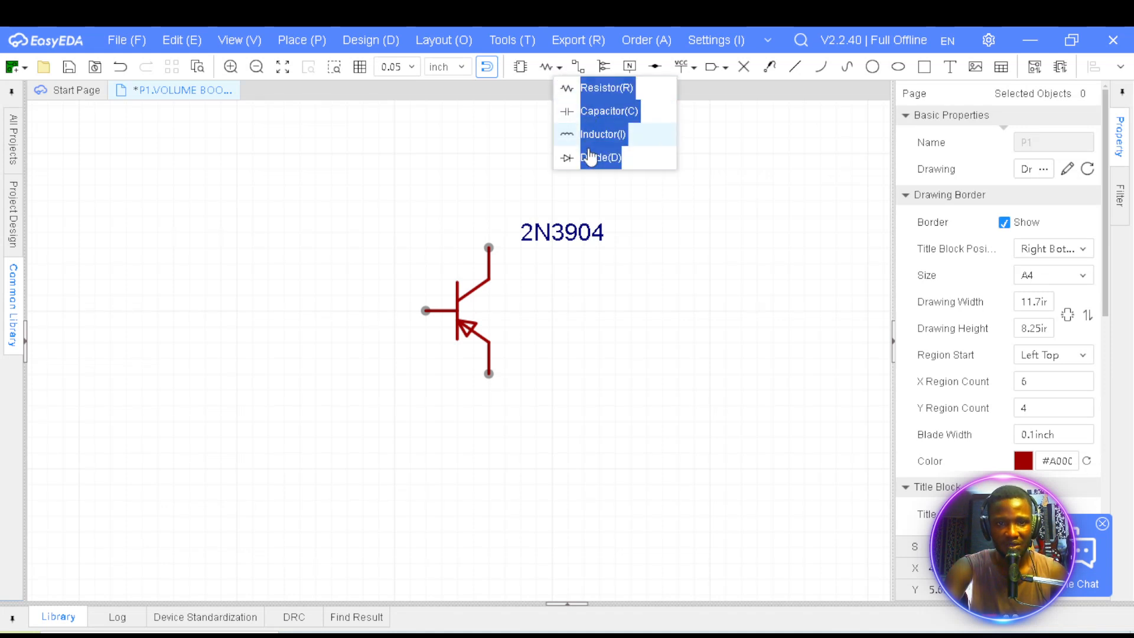
click(581, 88)
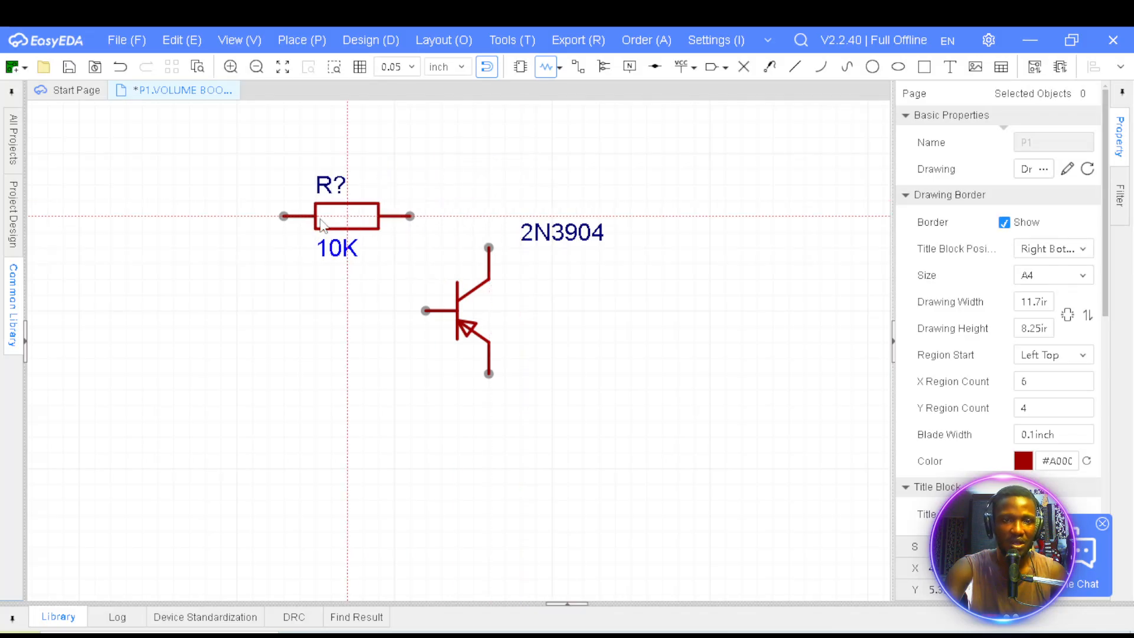
click(251, 217)
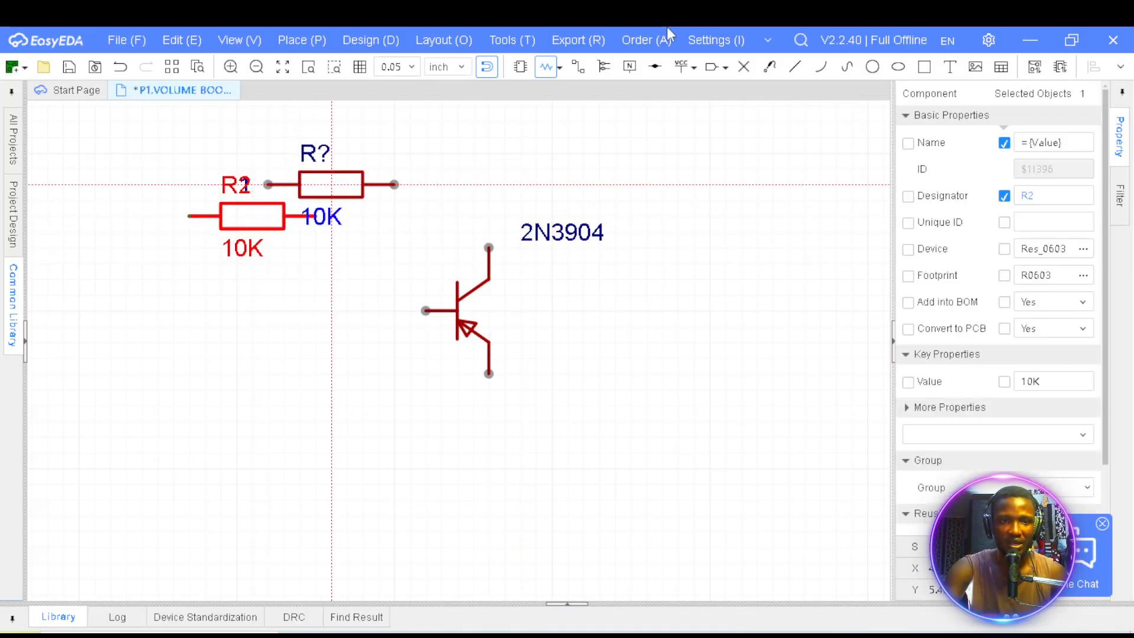
- Place four 100nF capacitors: two overlapping above the 2N3904 transistor and two stacked vertically to its right
click(560, 69)
click(583, 118)
click(553, 176)
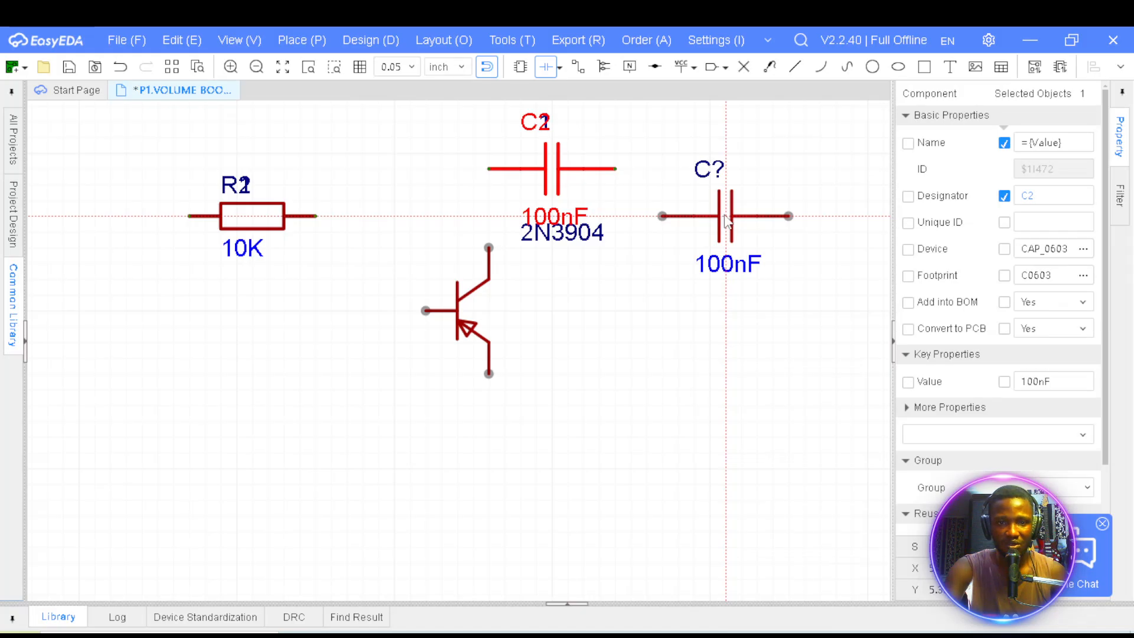
click(726, 218)
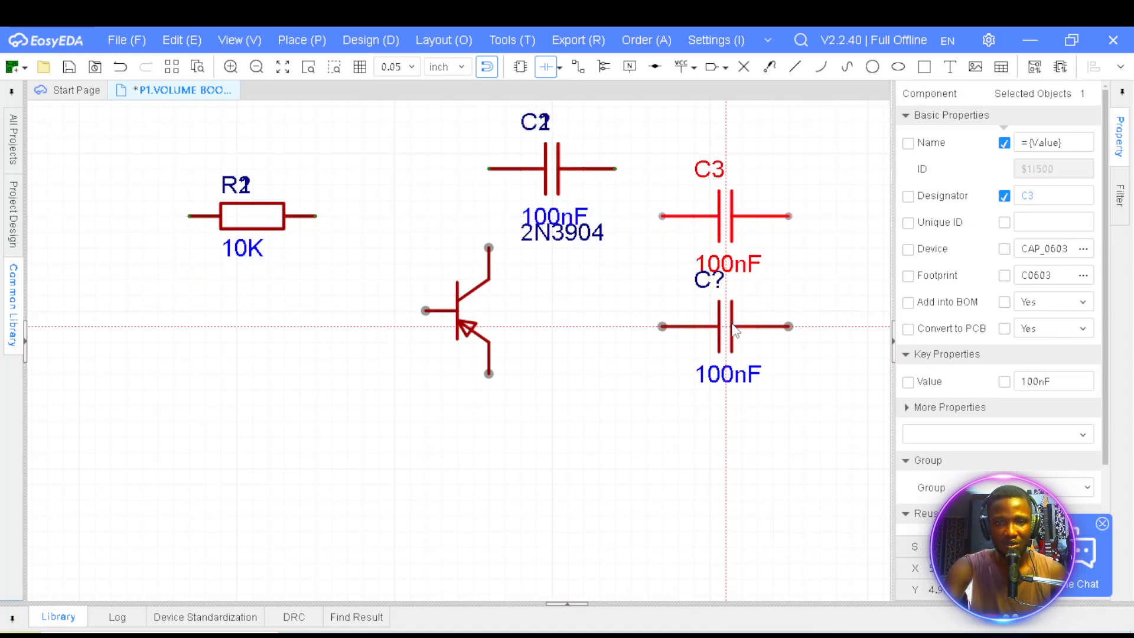
click(730, 326)
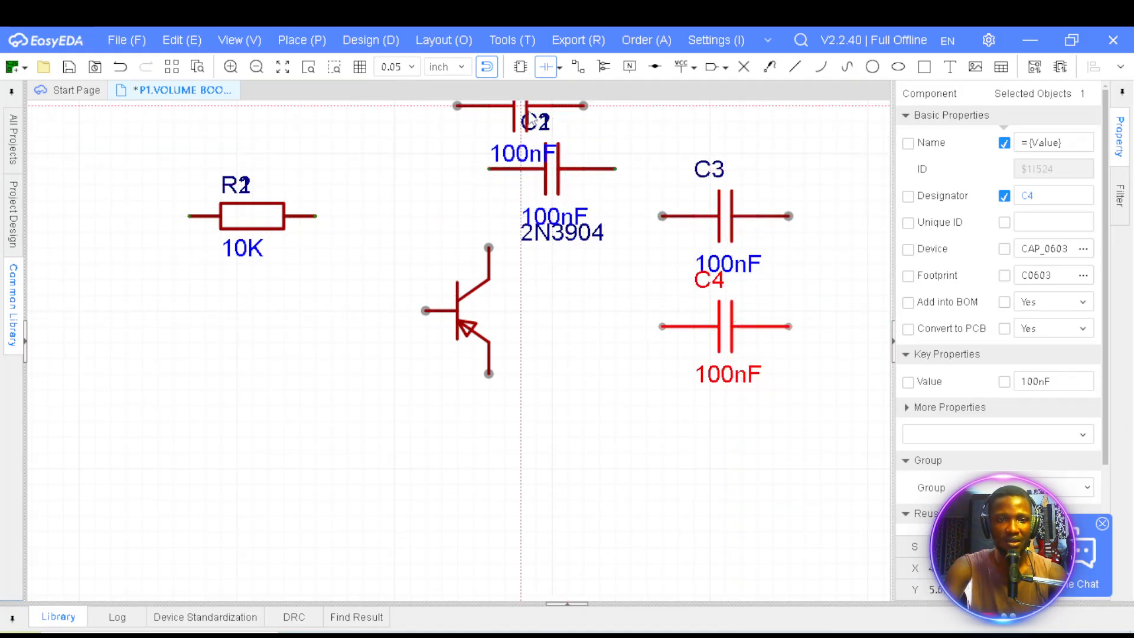
- Stop placing capacitors, move C3 down below C4, and shift C4 slightly down and to the right
key(Escape)
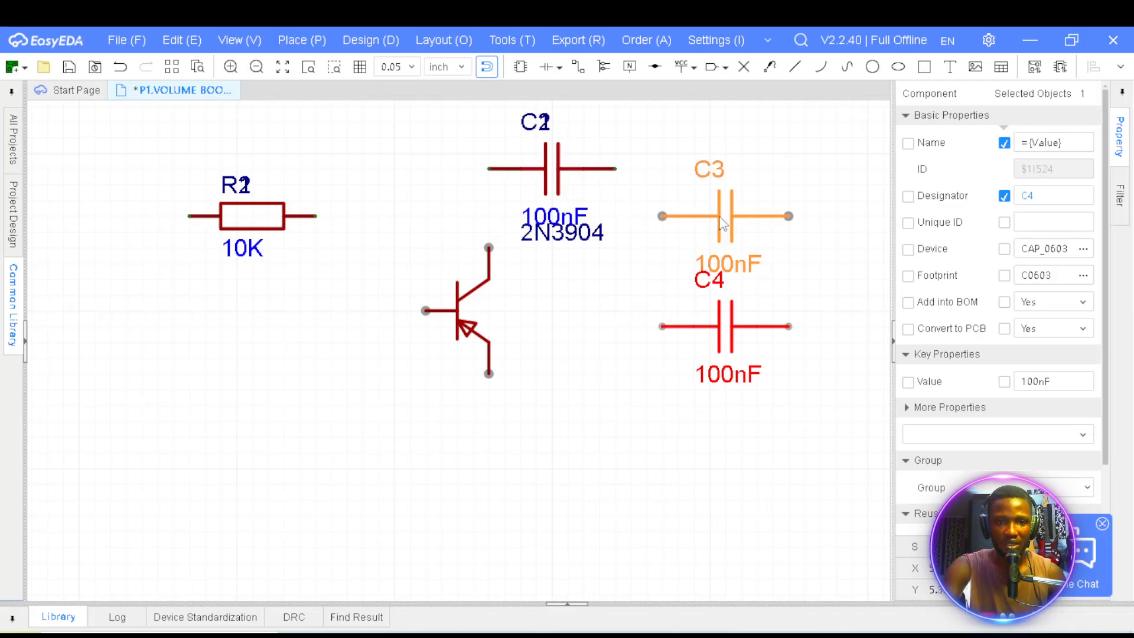
drag(714, 215, 635, 469)
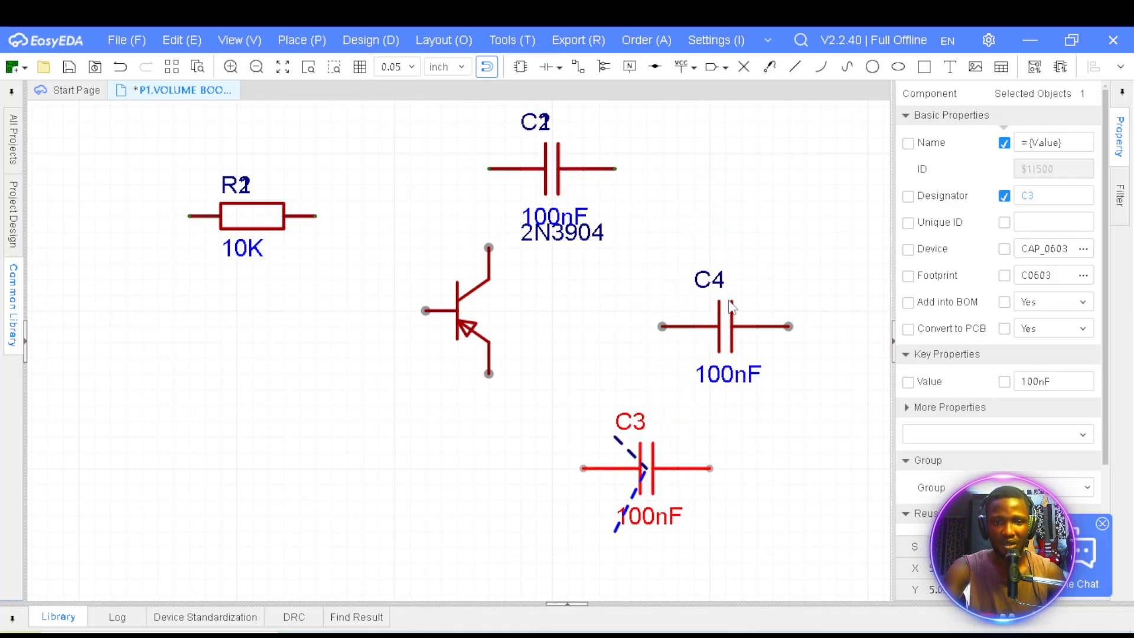
drag(729, 322, 759, 338)
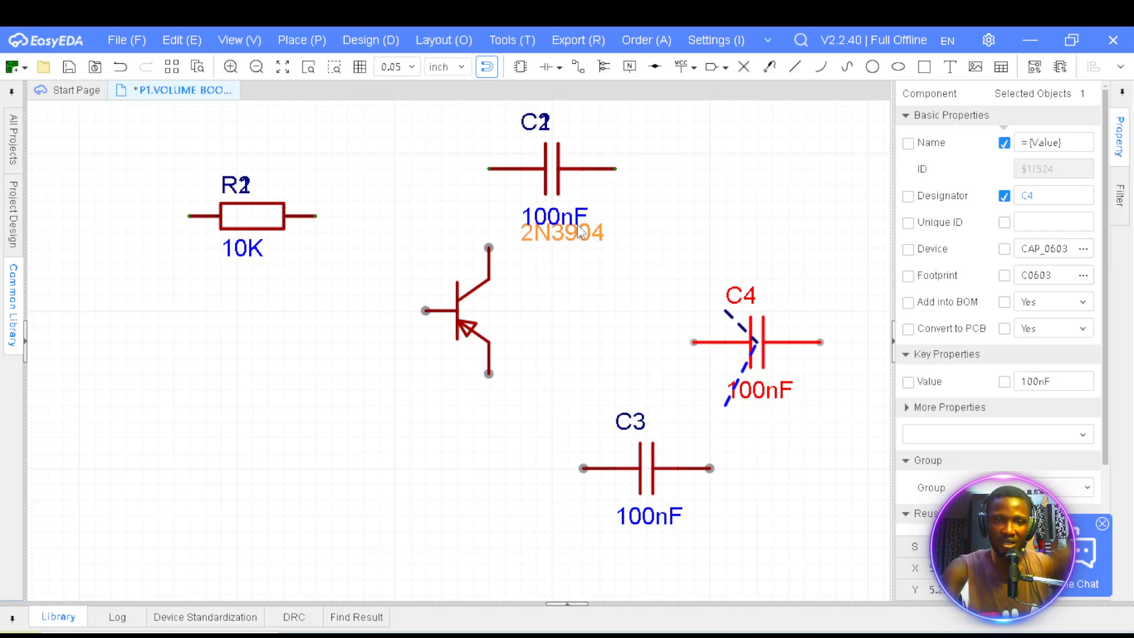
- Pull C2 off the overlapping C1, delete it, and remove the stray wire segments to the right of C1
drag(581, 168, 712, 193)
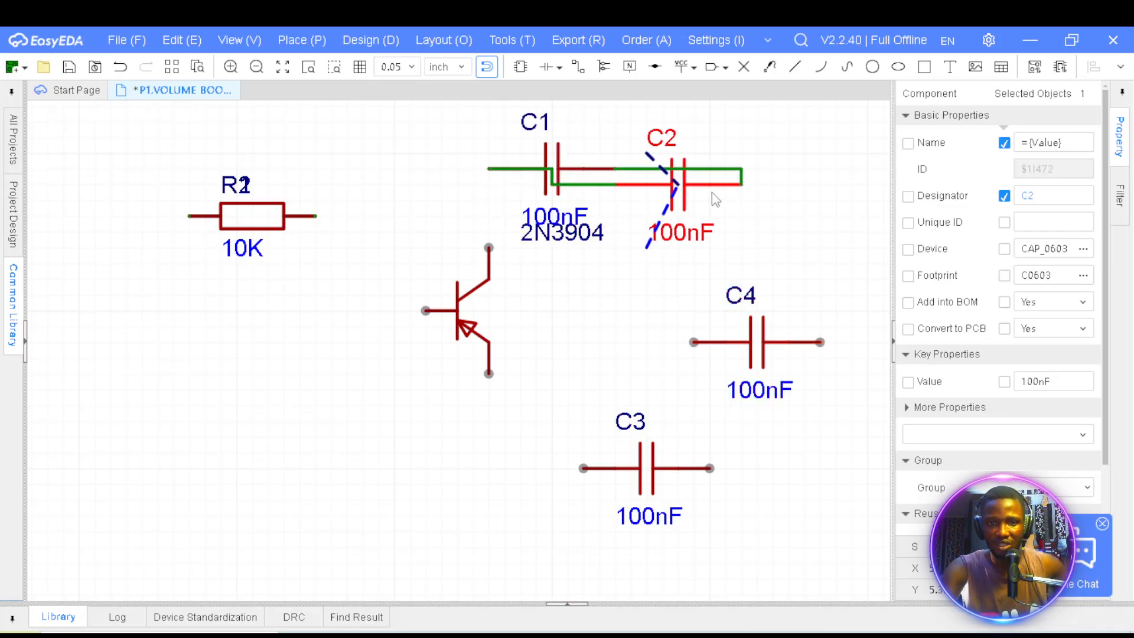
key(Delete)
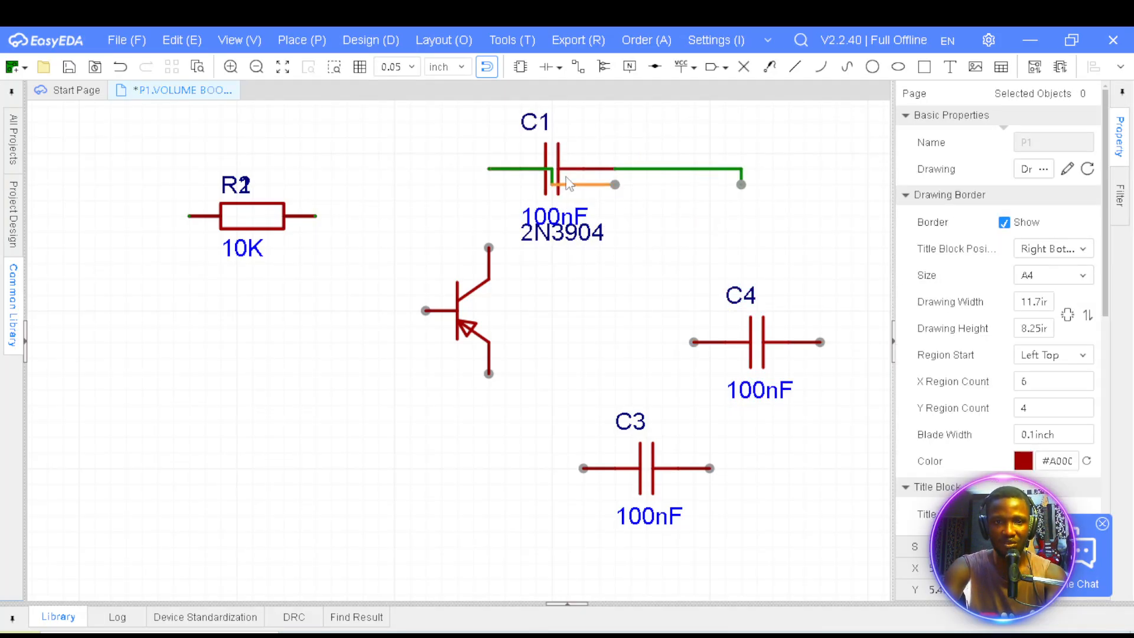
click(664, 169)
key(Delete)
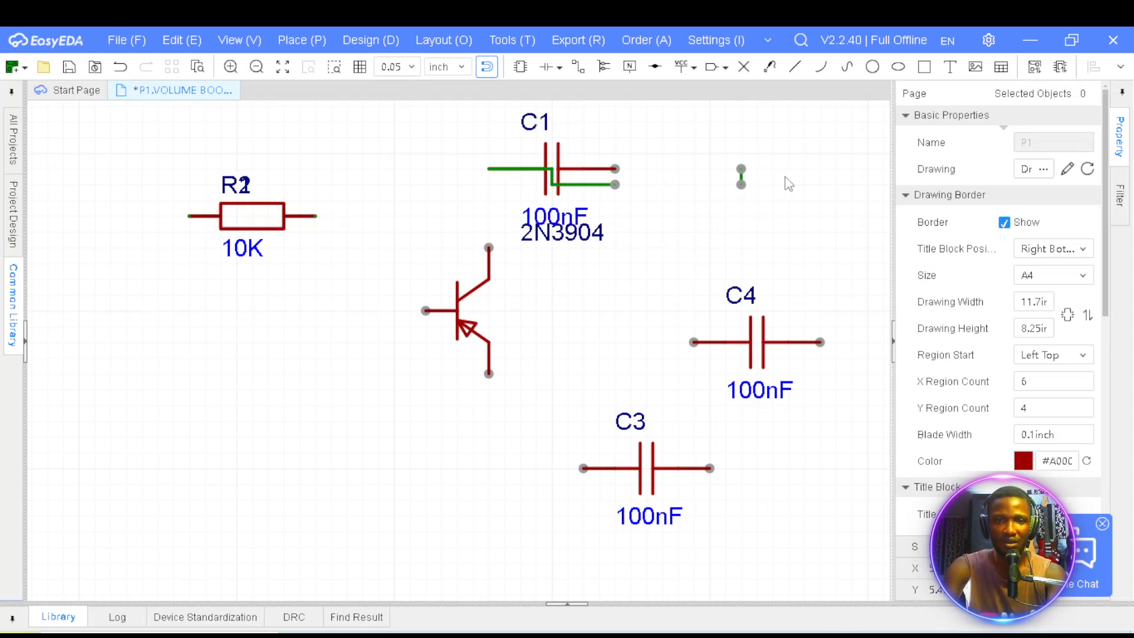
click(742, 180)
key(Delete)
- Move C1 to the right, clear of the transistor label, and delete it along with its three leftover wire segments
drag(549, 174, 738, 174)
click(577, 152)
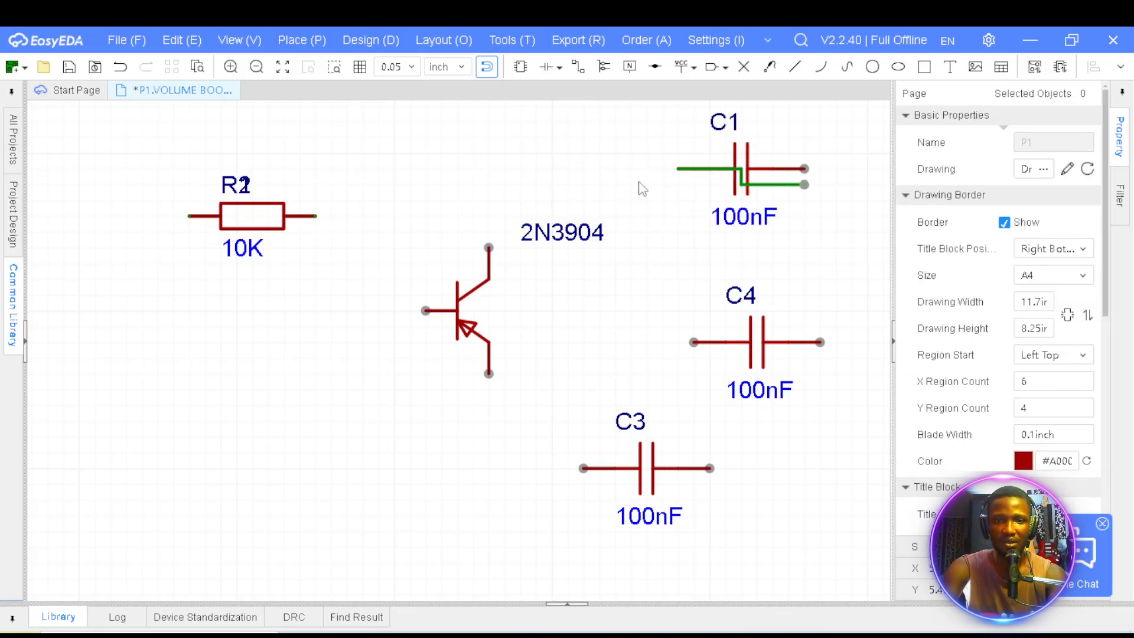
click(740, 167)
key(Delete)
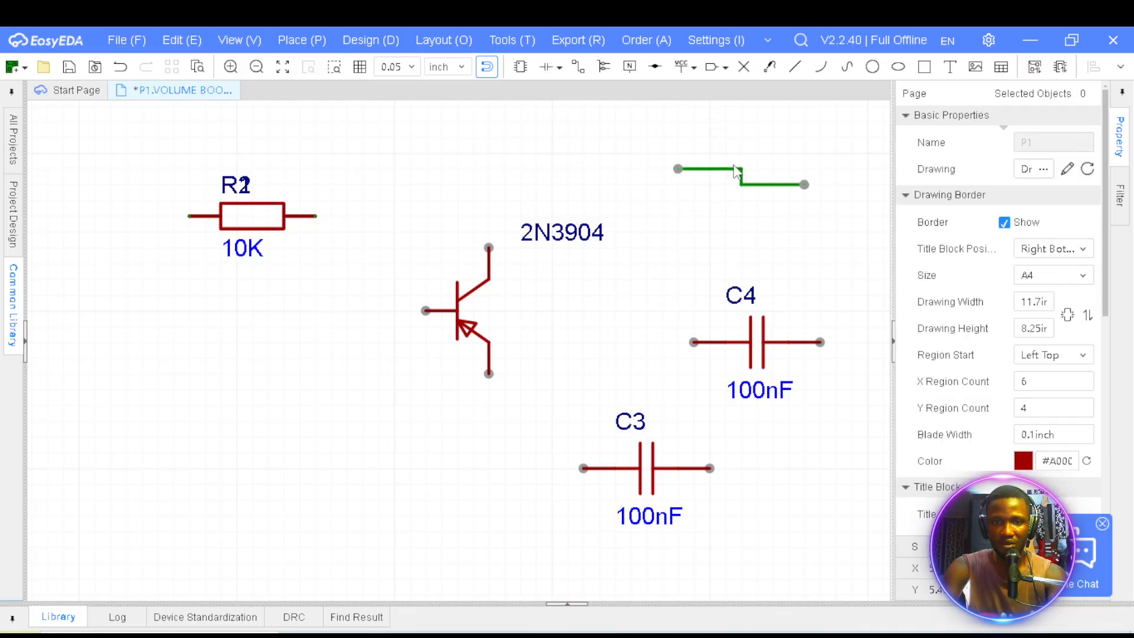
click(734, 168)
key(Delete)
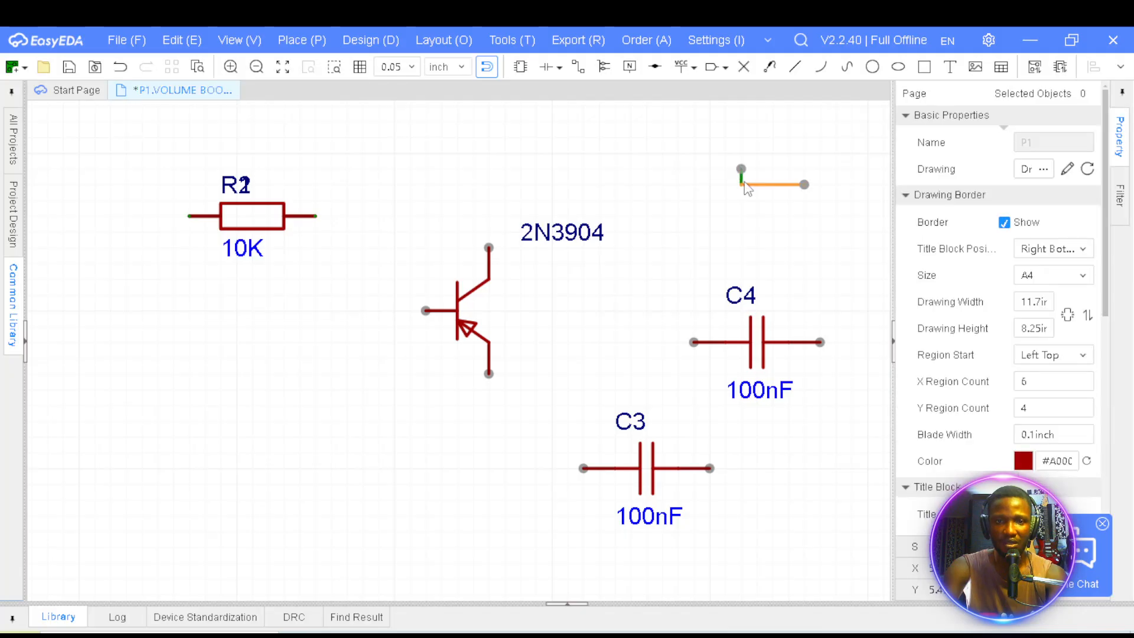
click(746, 184)
key(Delete)
click(742, 177)
key(Delete)
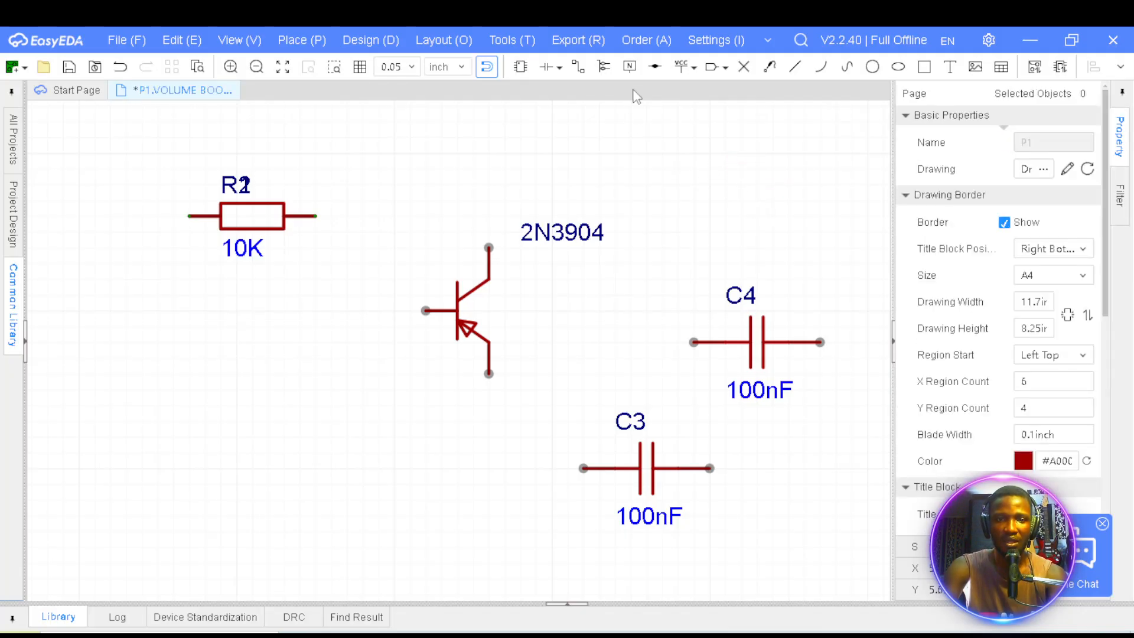
- Place one new 100nF capacitor above C4 and end the placement
click(545, 67)
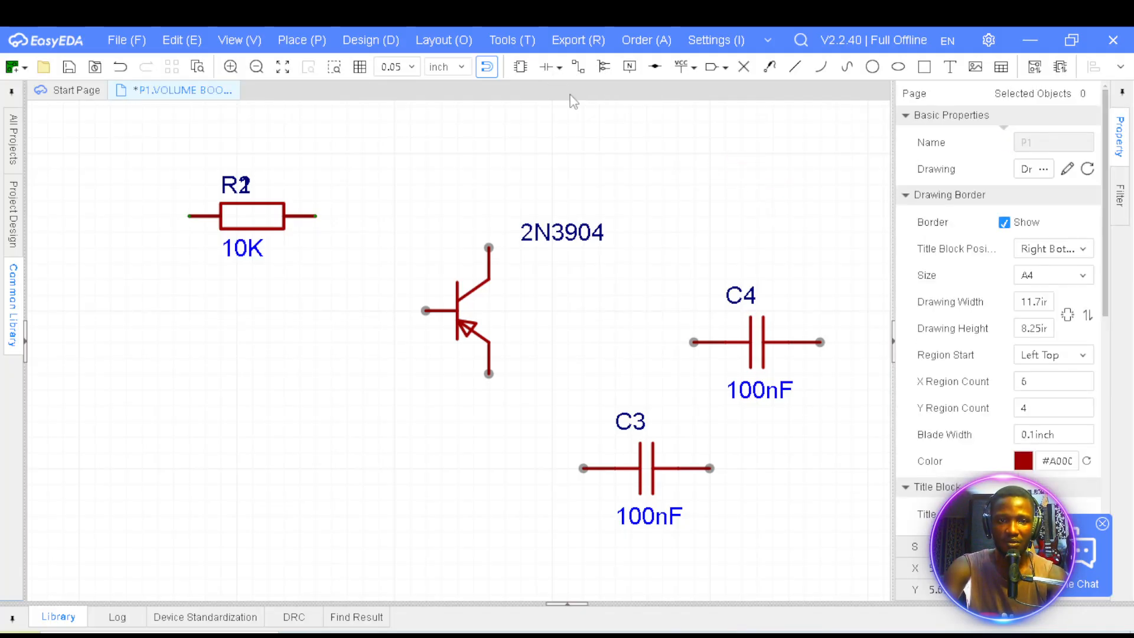
click(744, 208)
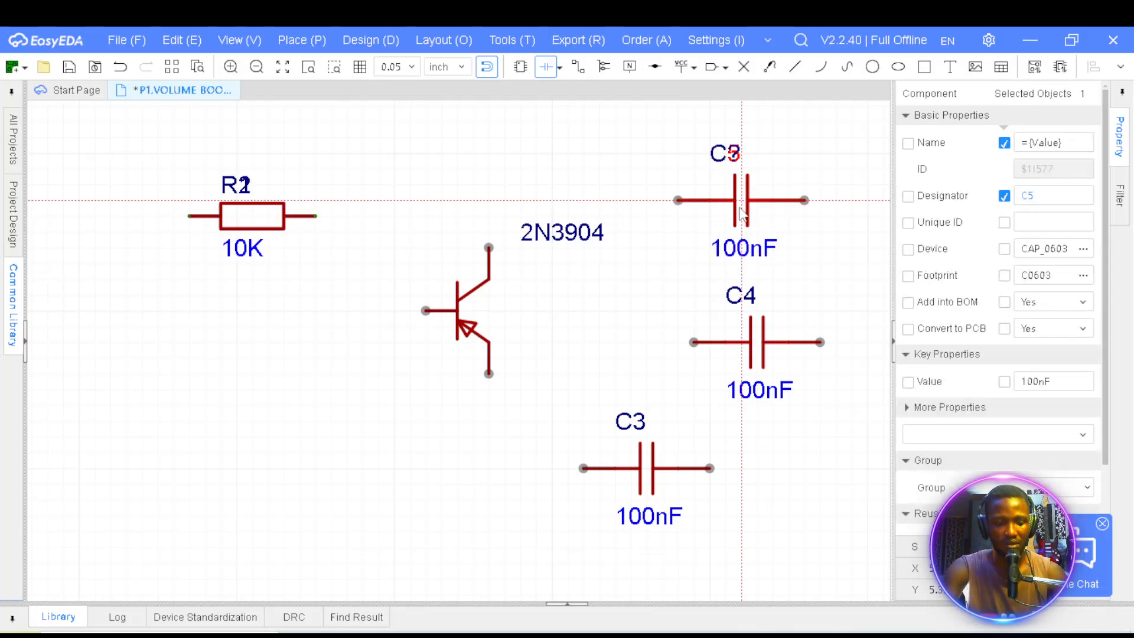
right_click(742, 209)
click(579, 172)
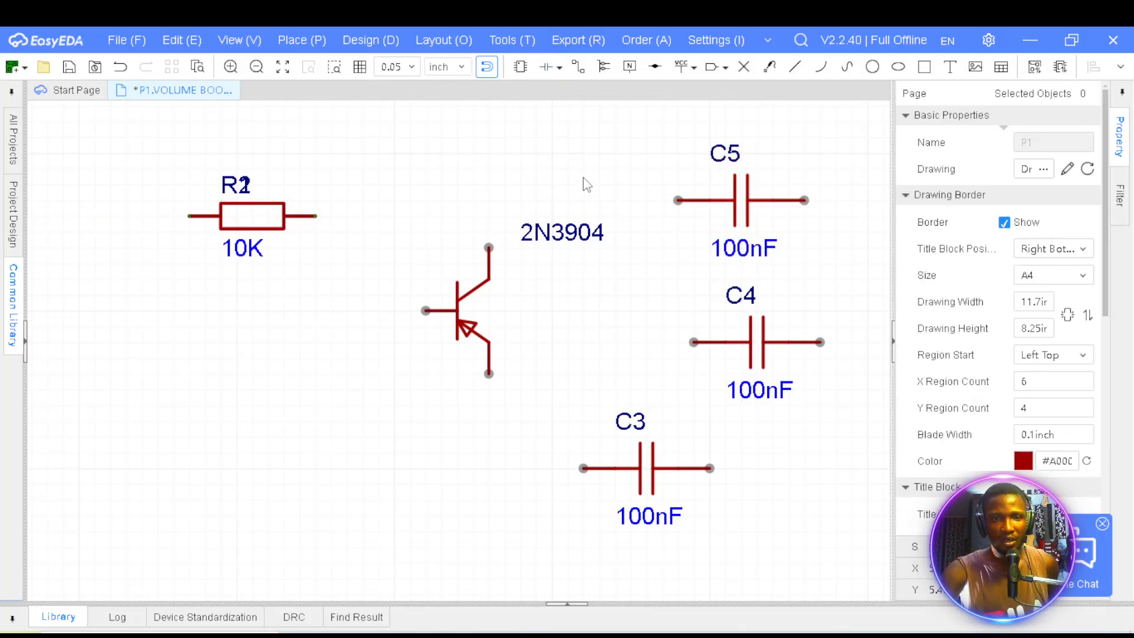
- Examine the name and value properties of capacitor C5 and of the overlapping 10K resistors
click(743, 220)
click(790, 228)
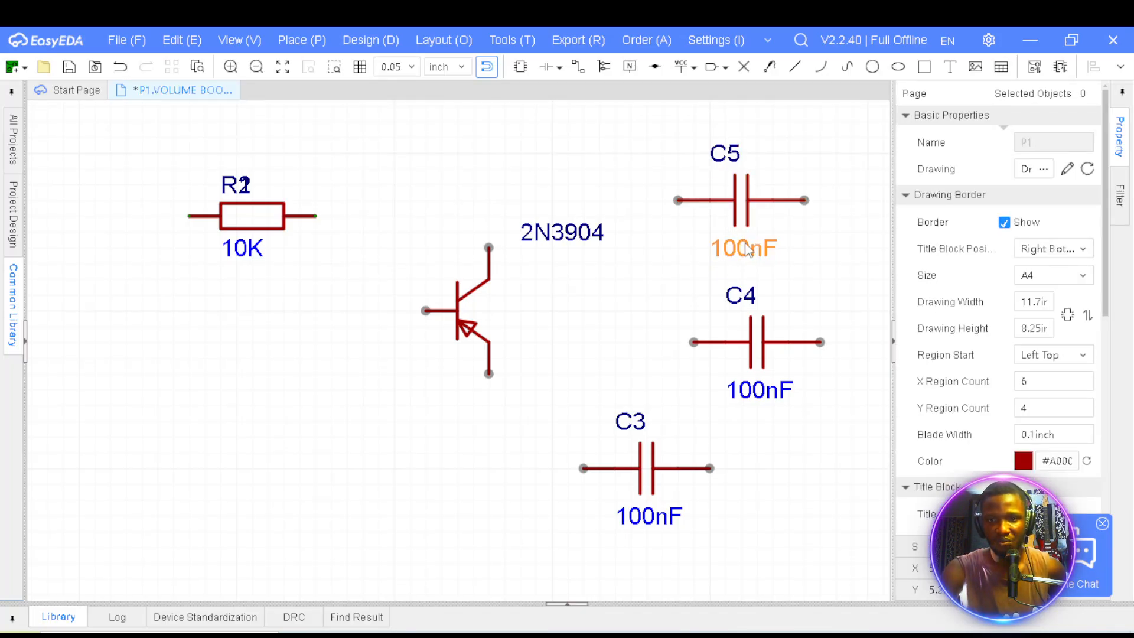
click(747, 204)
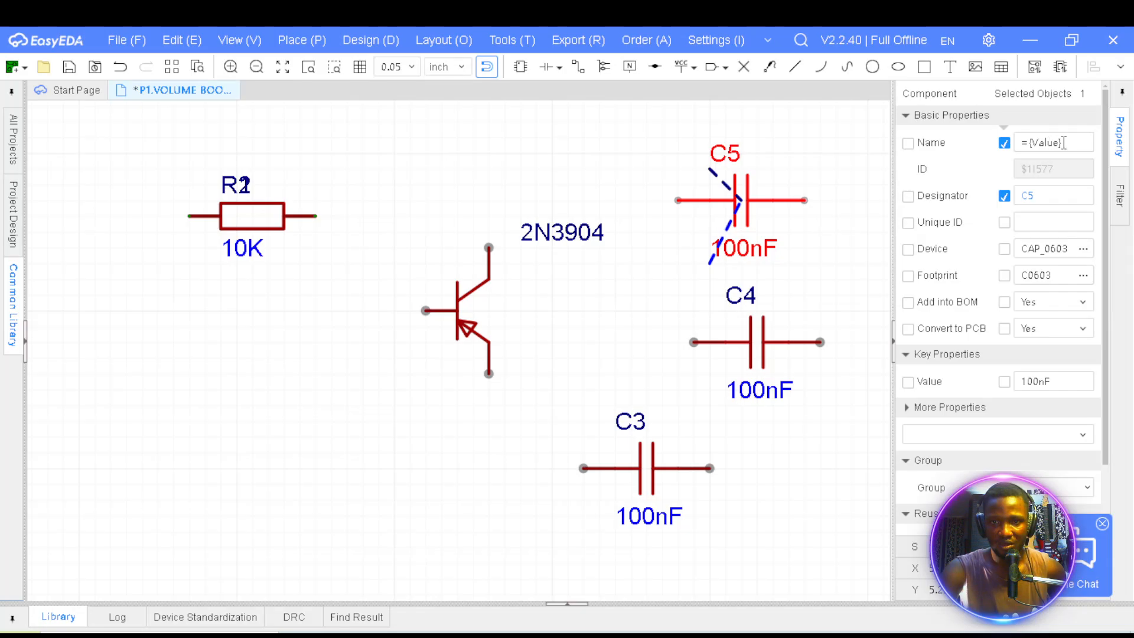
drag(1064, 143, 1040, 143)
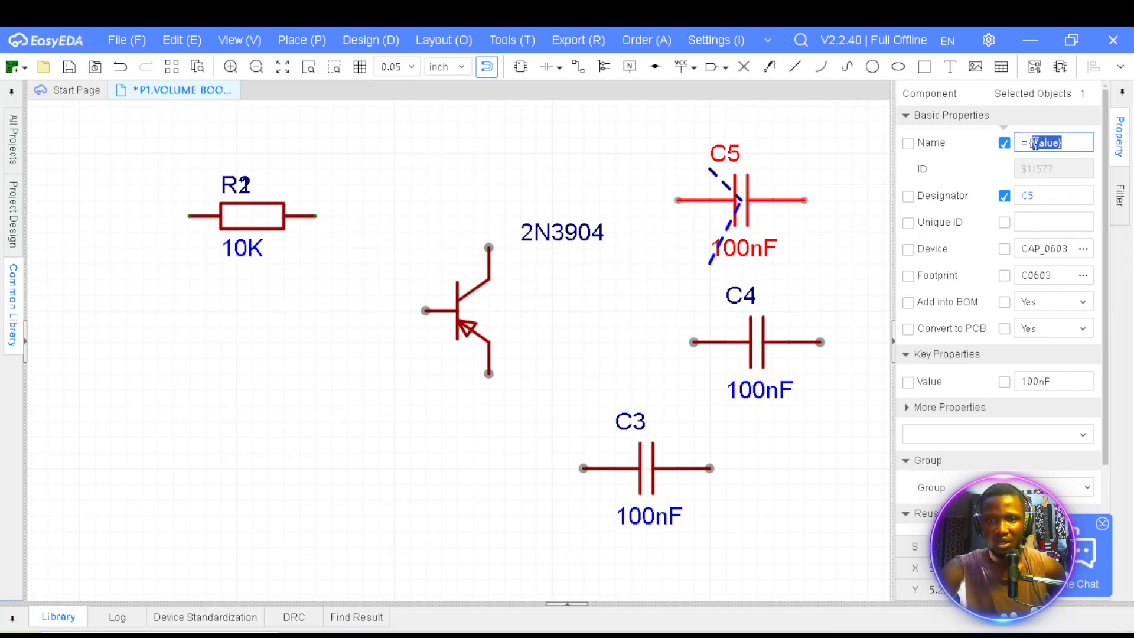
click(1035, 143)
click(243, 239)
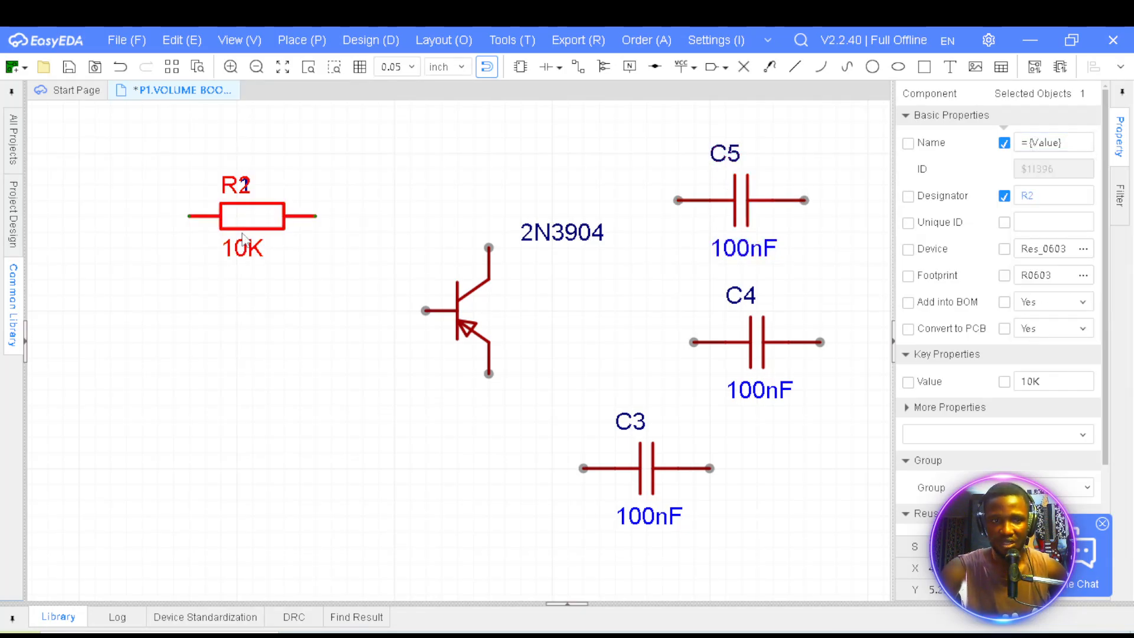
click(246, 227)
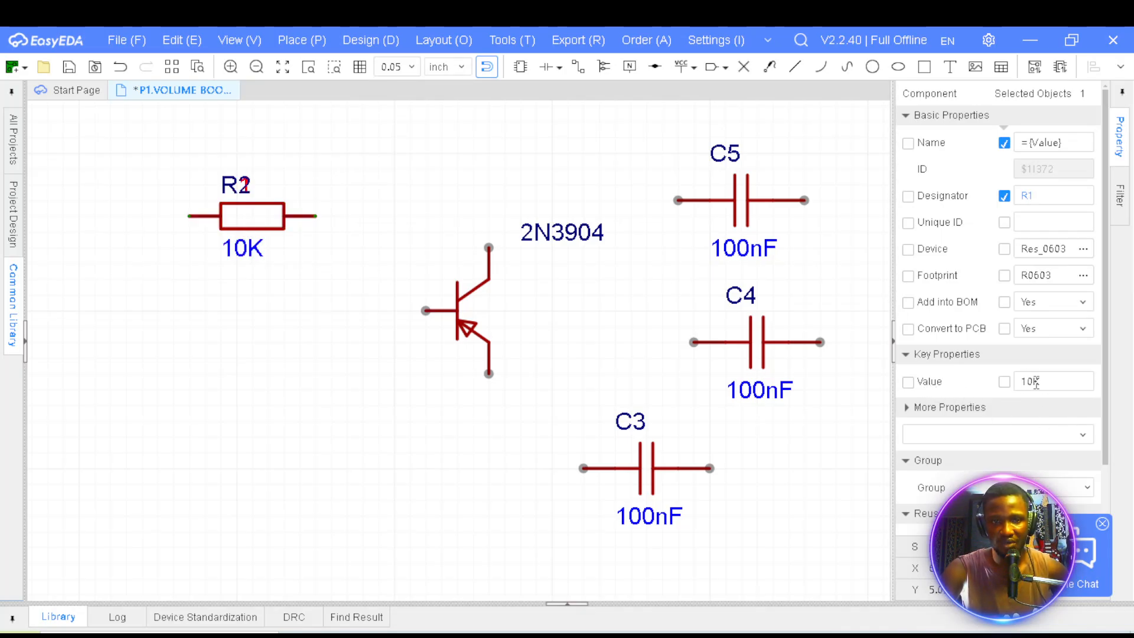
click(501, 195)
- Move C5 to the upper right of the transistor and place the 2N3904 label directly beside the transistor
drag(740, 203, 579, 168)
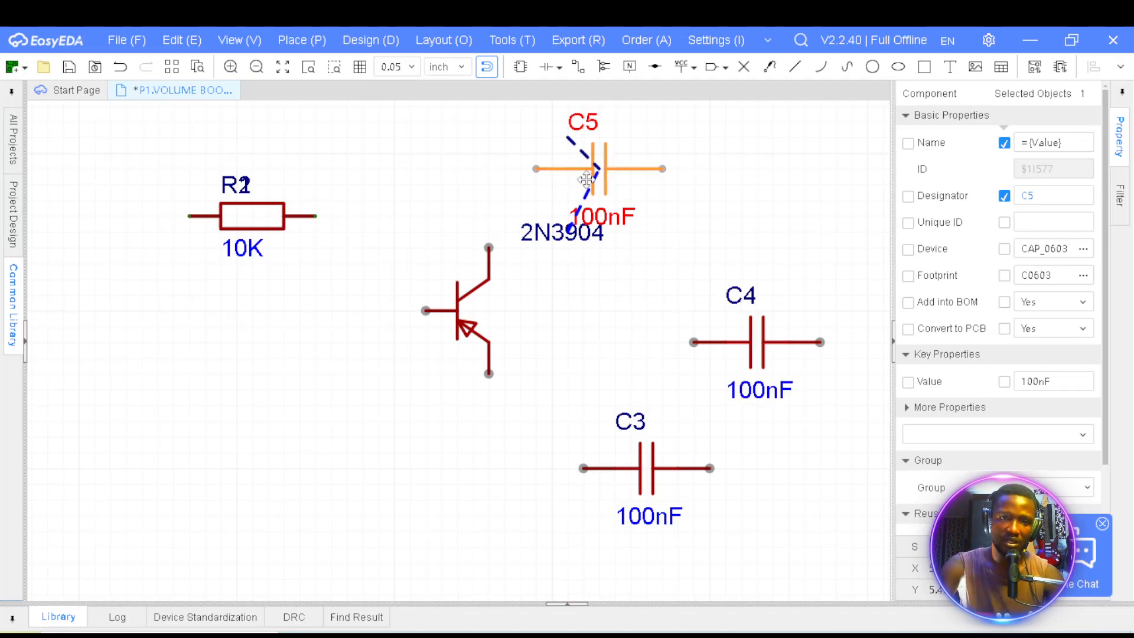
mouse_move(601, 168)
mouse_down()
mouse_move(585, 167)
mouse_move(597, 156)
mouse_move(604, 165)
mouse_up()
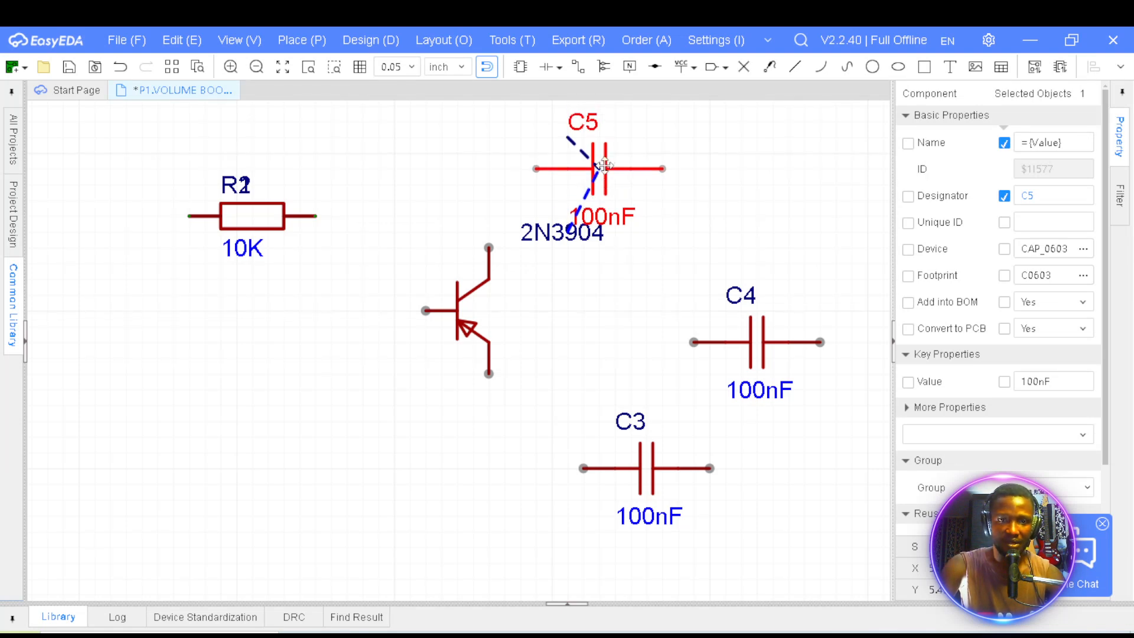
click(657, 121)
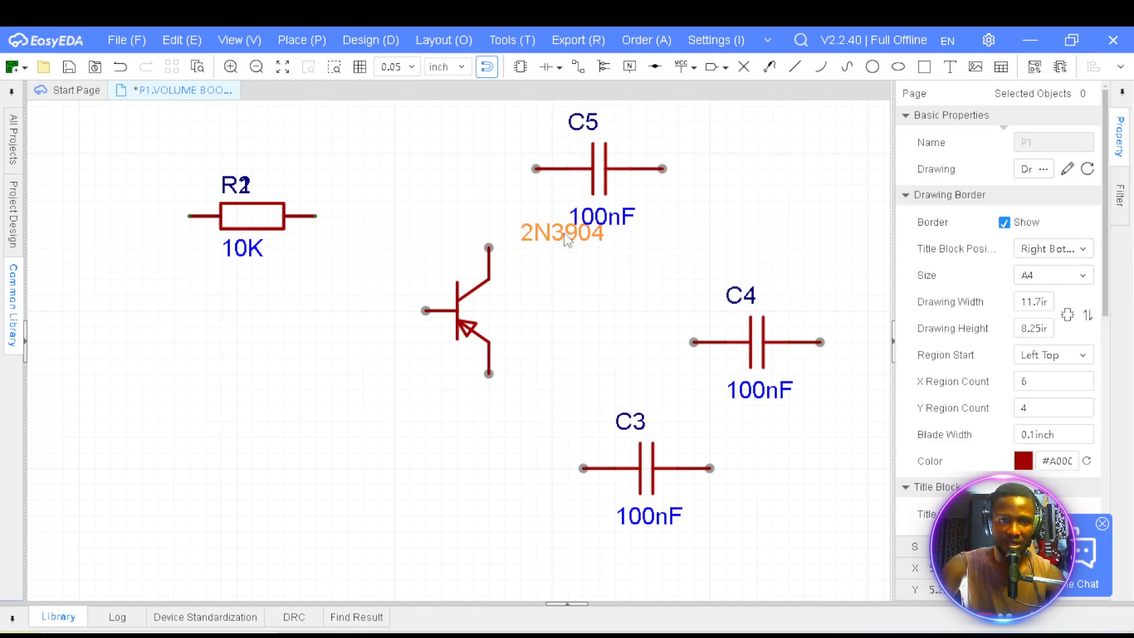
drag(566, 248, 536, 313)
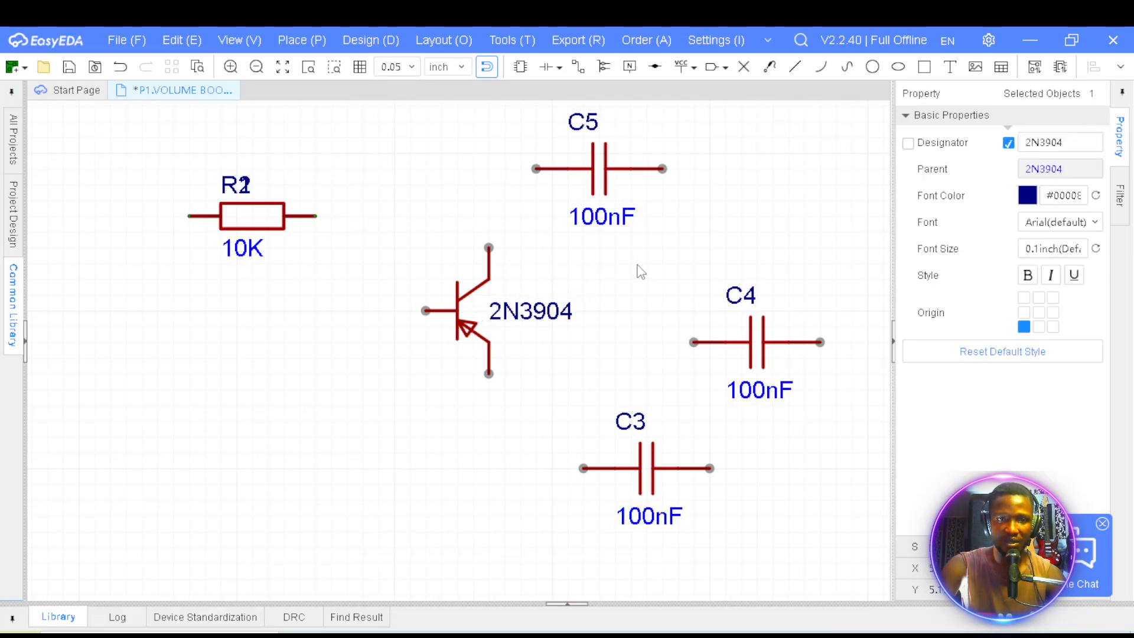
click(524, 265)
- Wire the left pin of C5 to the upper pin of the 2N3904 transistor
click(598, 168)
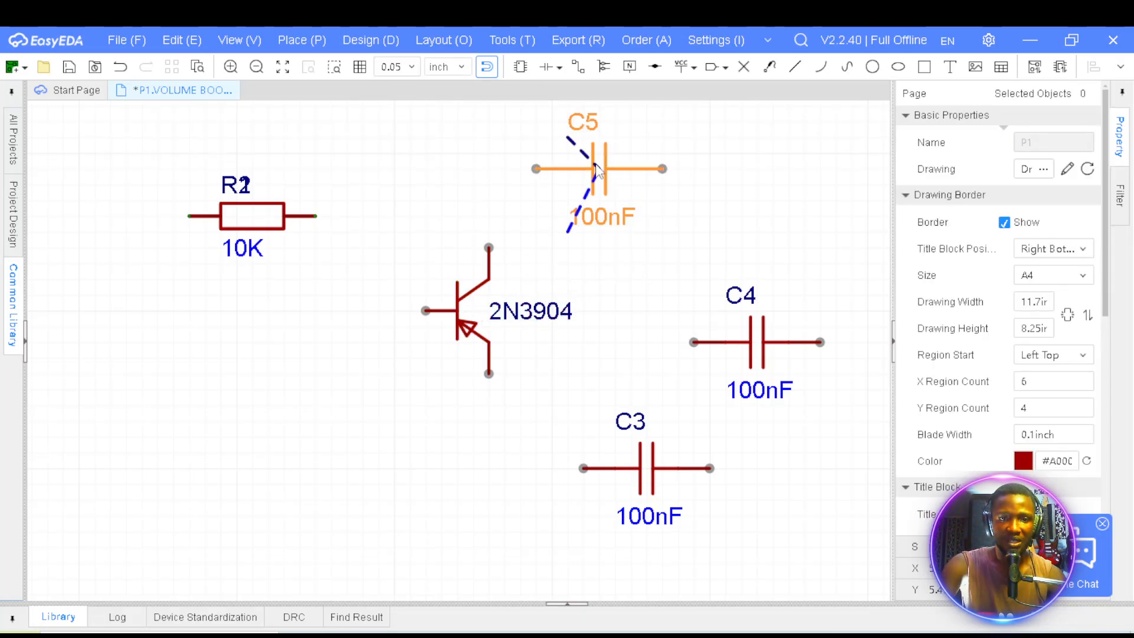
click(579, 70)
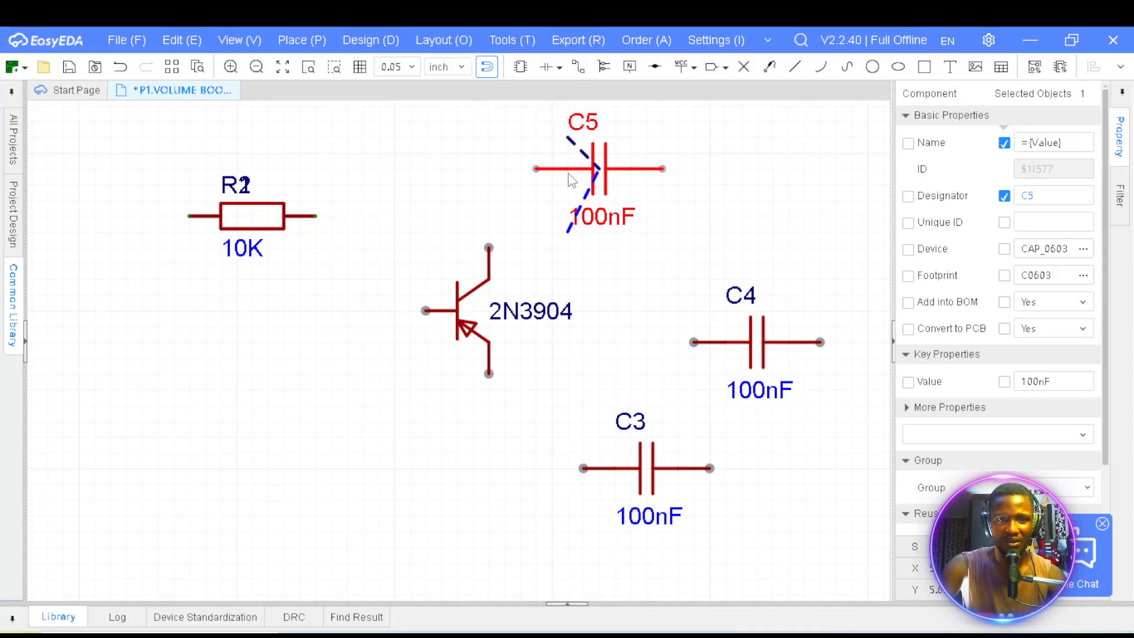
click(536, 169)
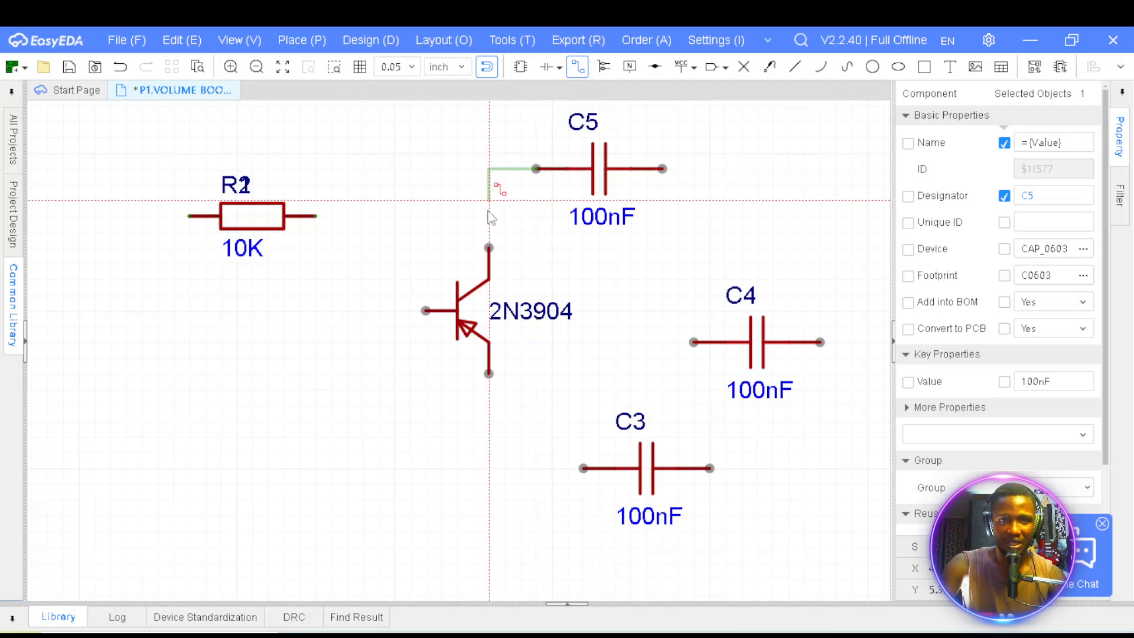
click(489, 248)
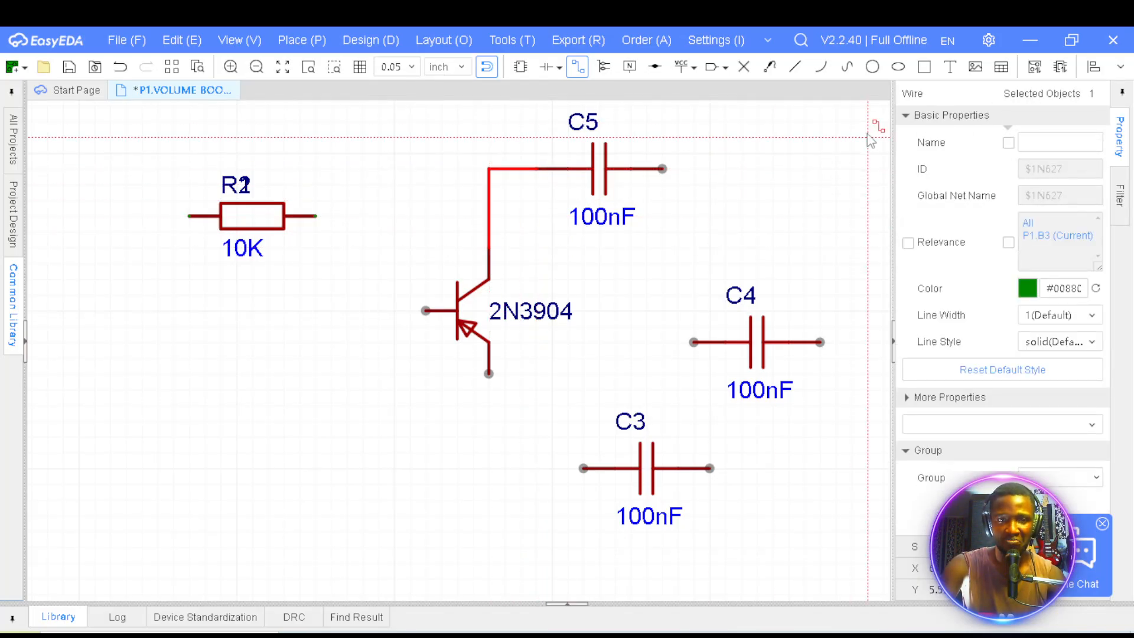
key(Escape)
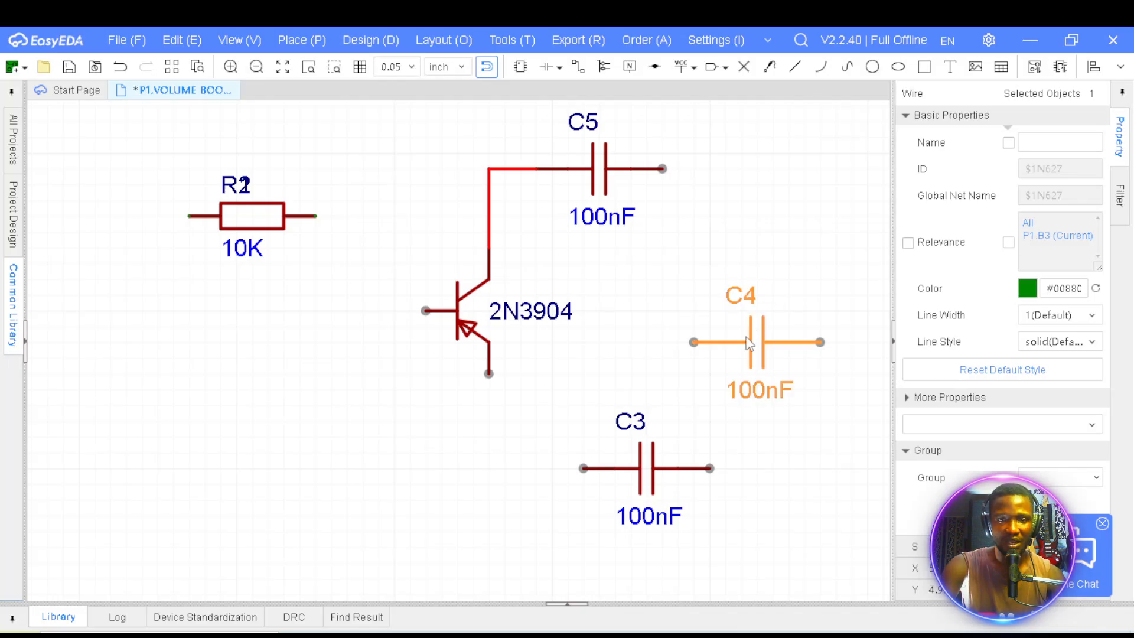
- Move C4 to the left of the 2N3904 transistor and wire its right pin to the transistor's base
drag(749, 345, 301, 309)
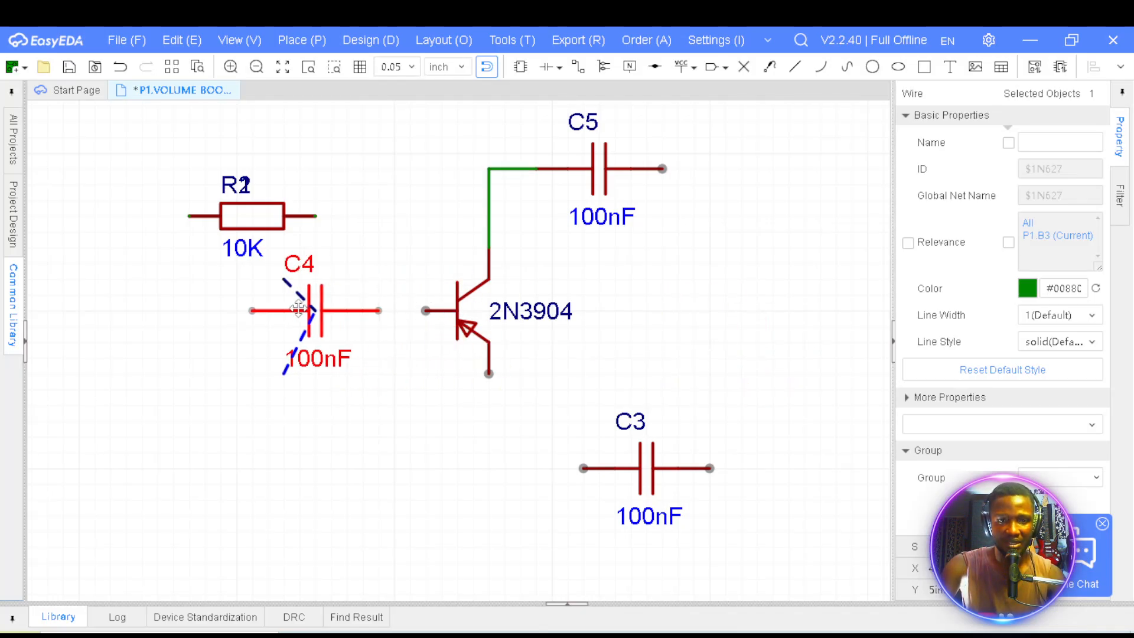
click(578, 68)
click(379, 310)
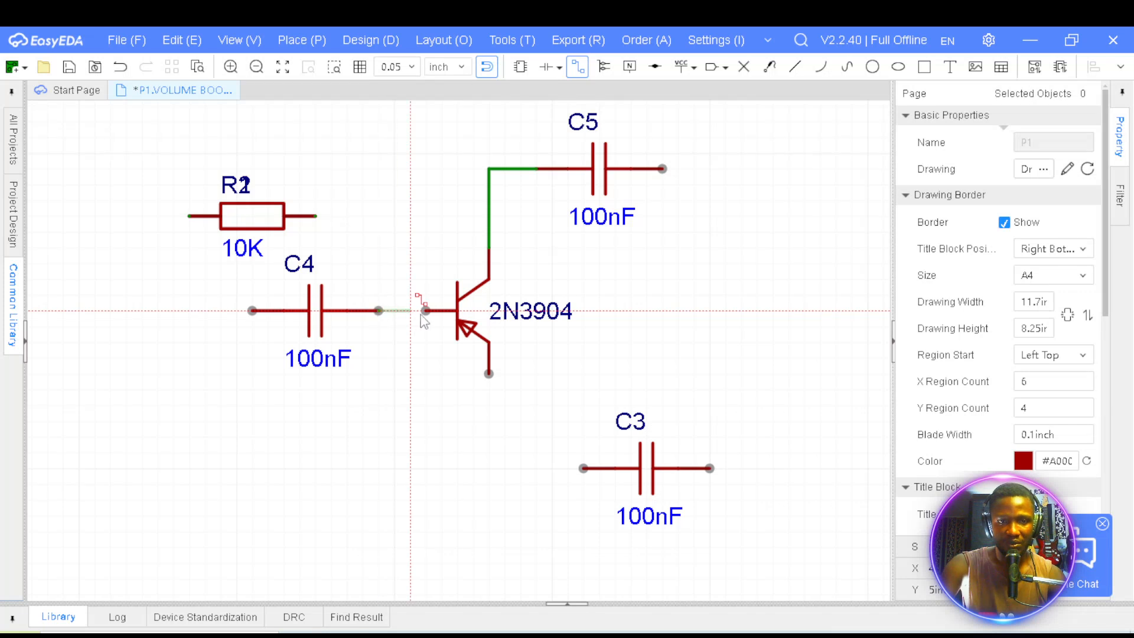
click(425, 310)
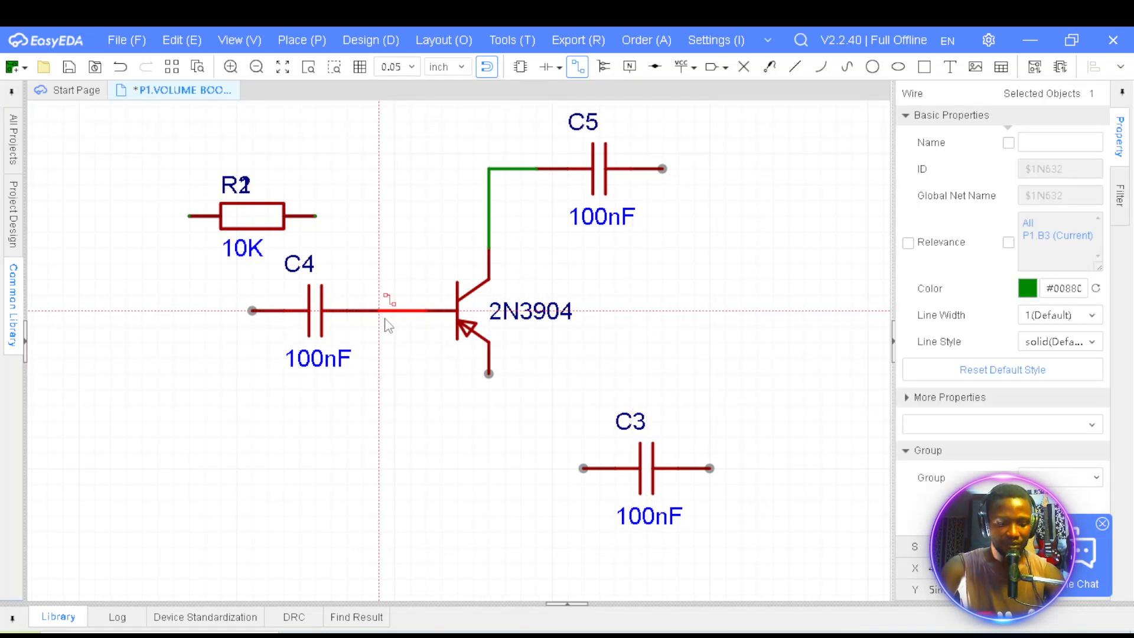
key(Escape)
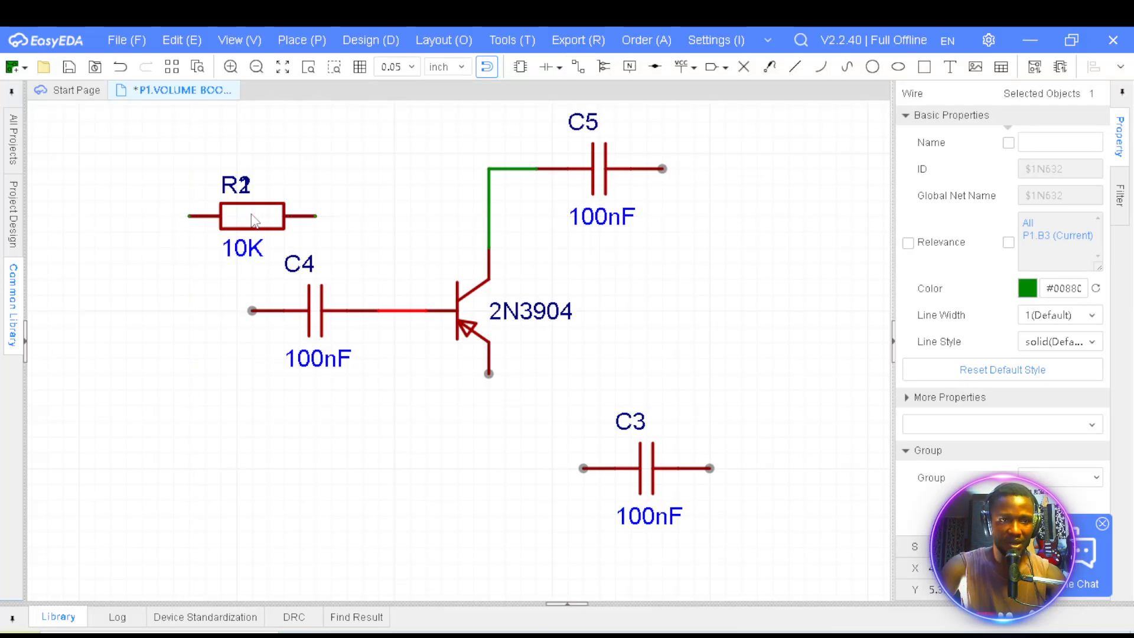
- Slide R2 off the overlapping R1 and delete it, then move R1 up and to the right above C4
drag(254, 222, 318, 221)
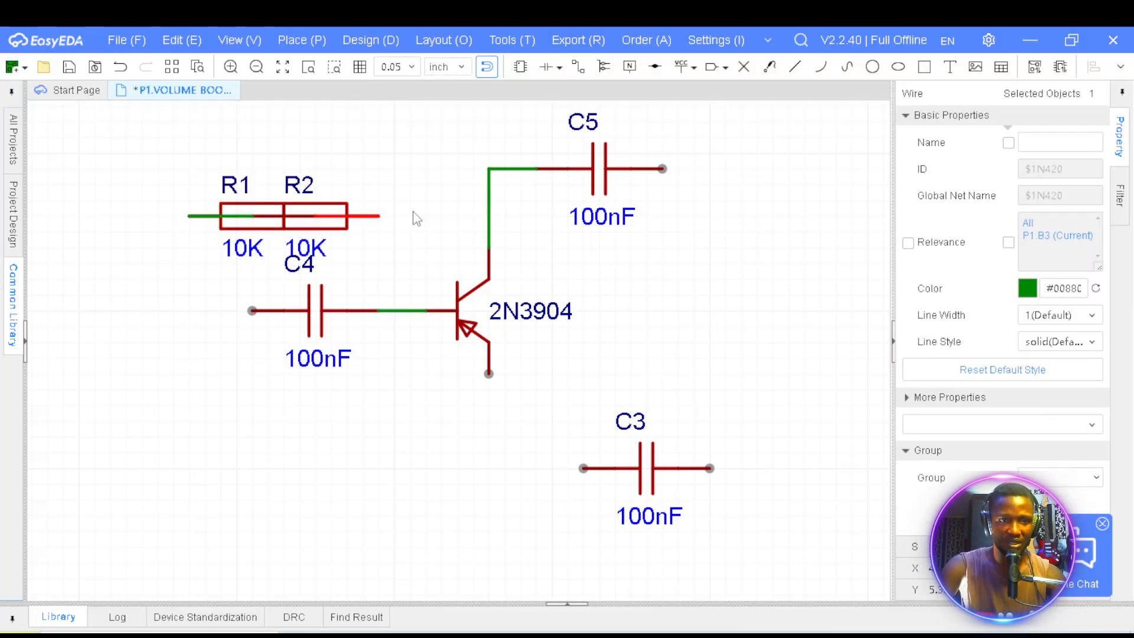
click(371, 227)
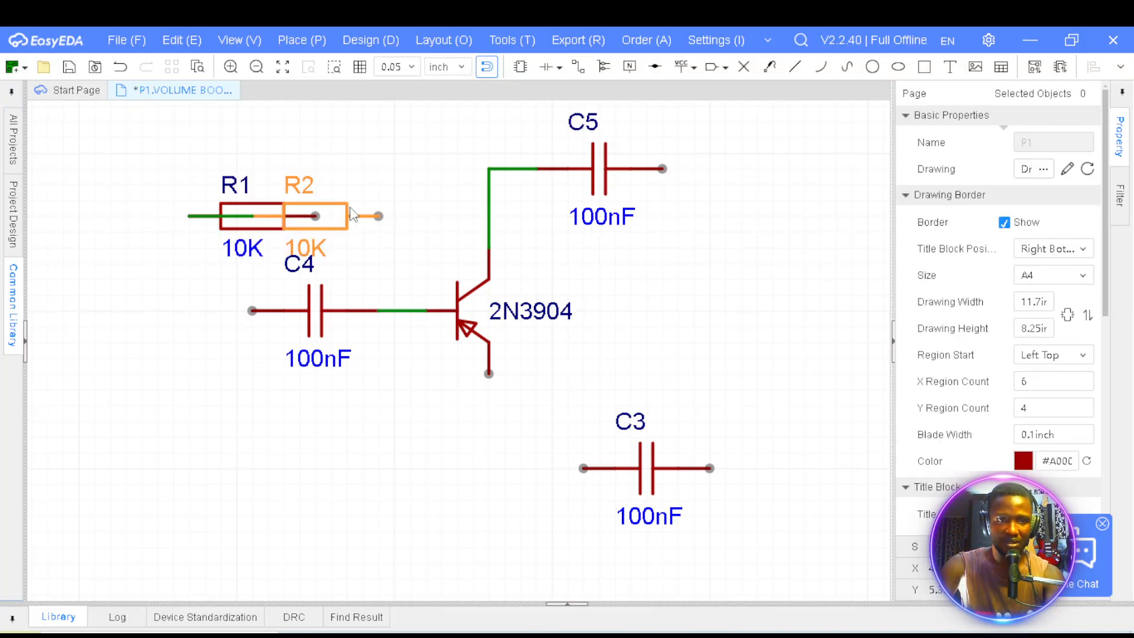
click(348, 217)
key(Delete)
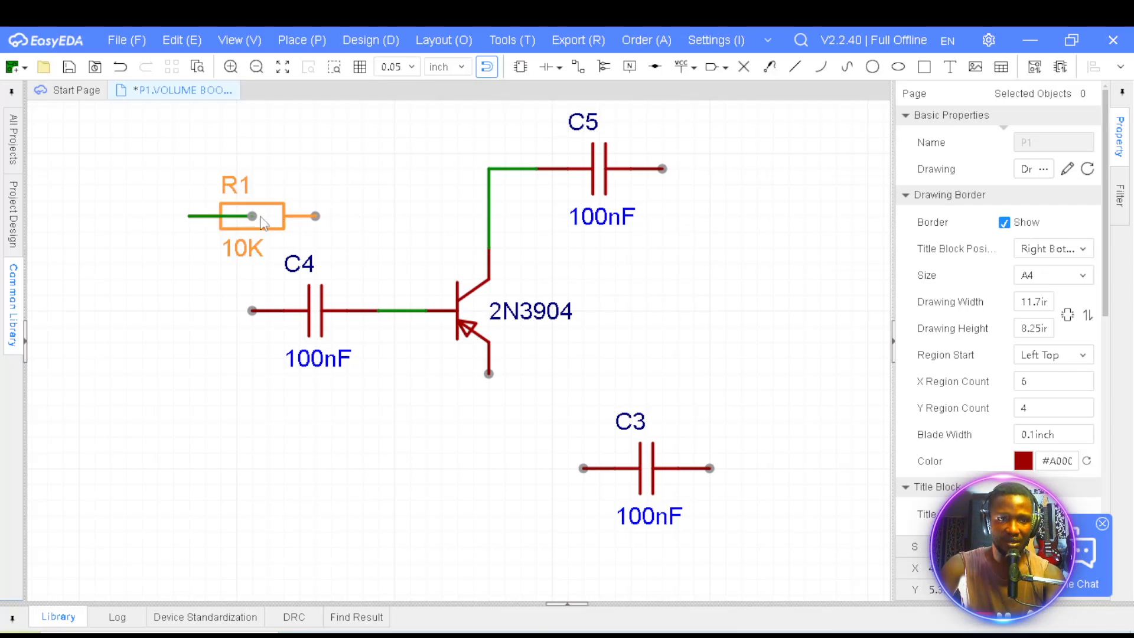
drag(253, 216, 347, 200)
click(397, 173)
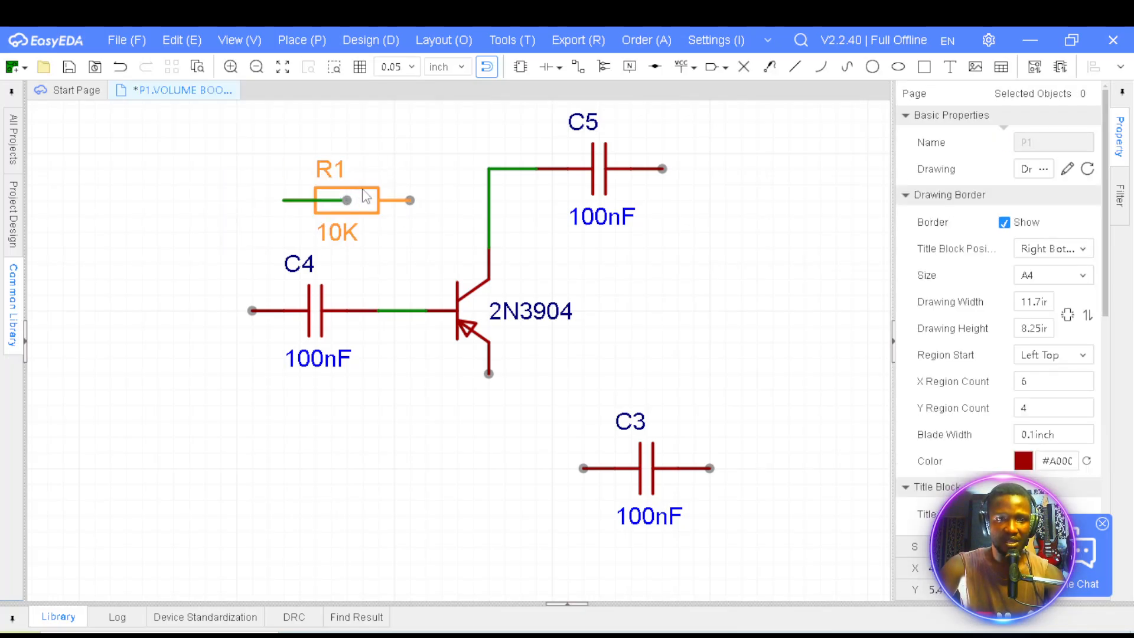
- Change the value label of resistor R1 to 10M
click(348, 233)
click(425, 244)
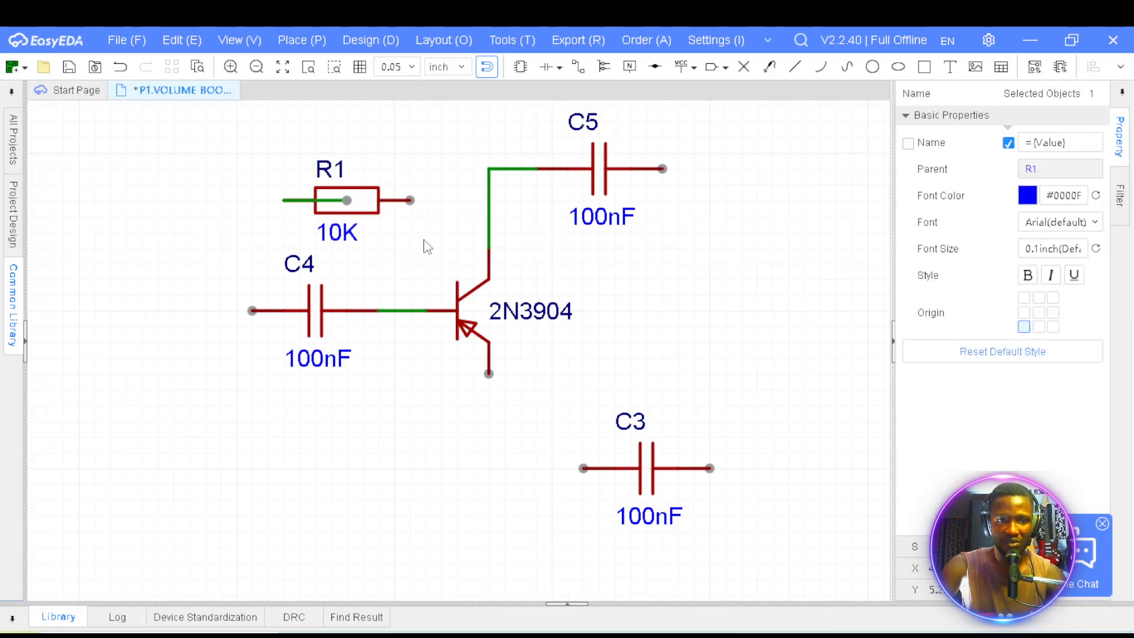
click(352, 236)
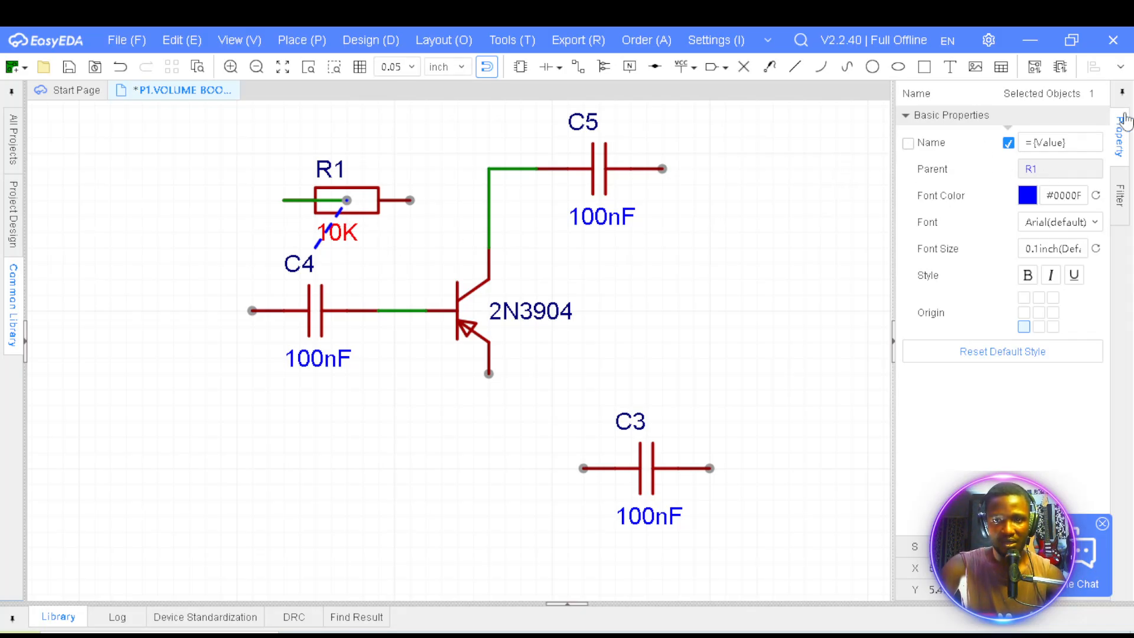
drag(1082, 143, 1042, 143)
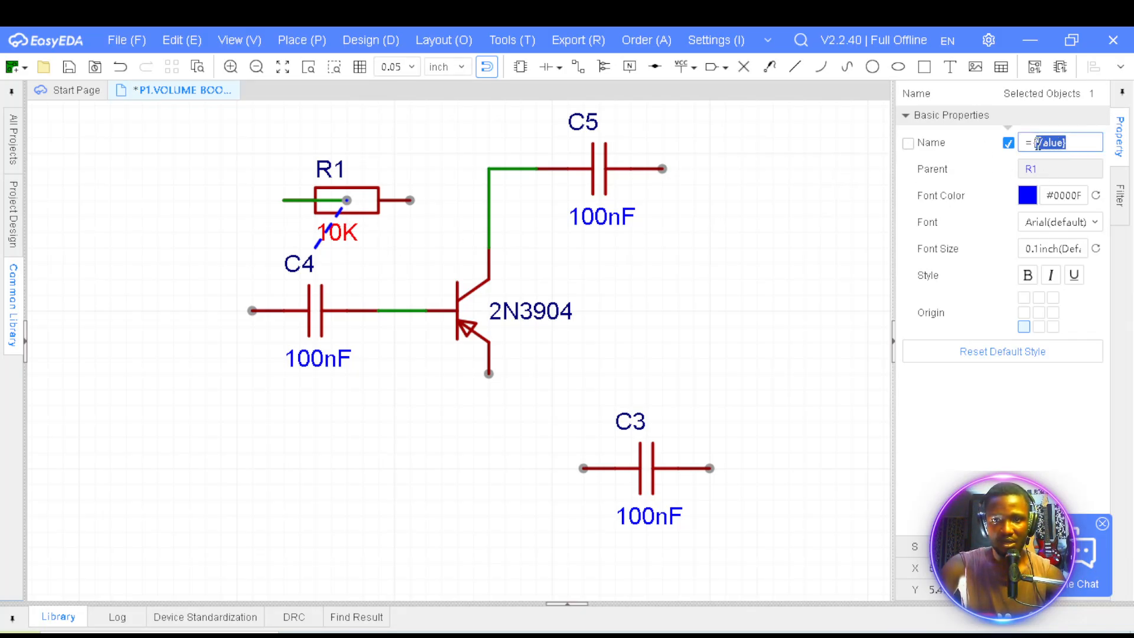
click(1035, 143)
text(10M)
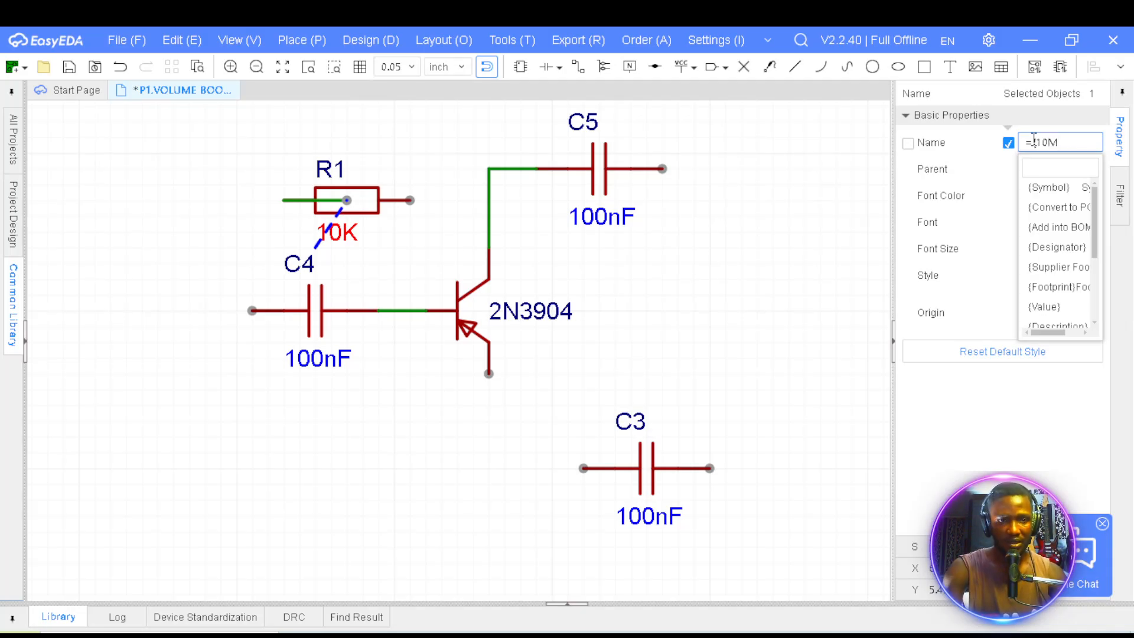
key(Return)
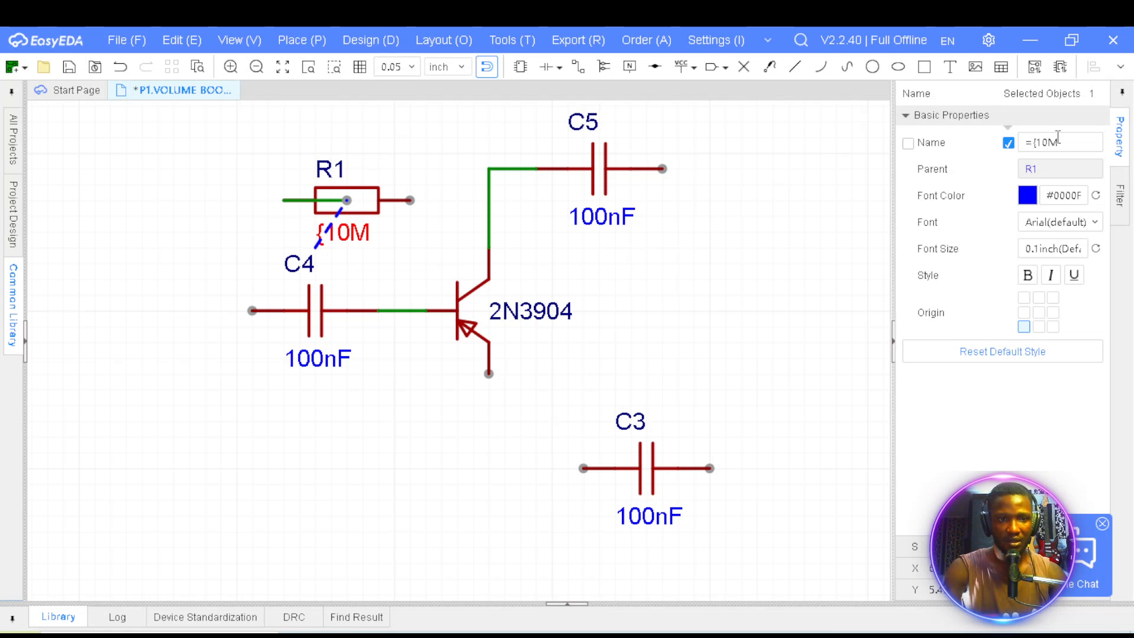
click(1043, 143)
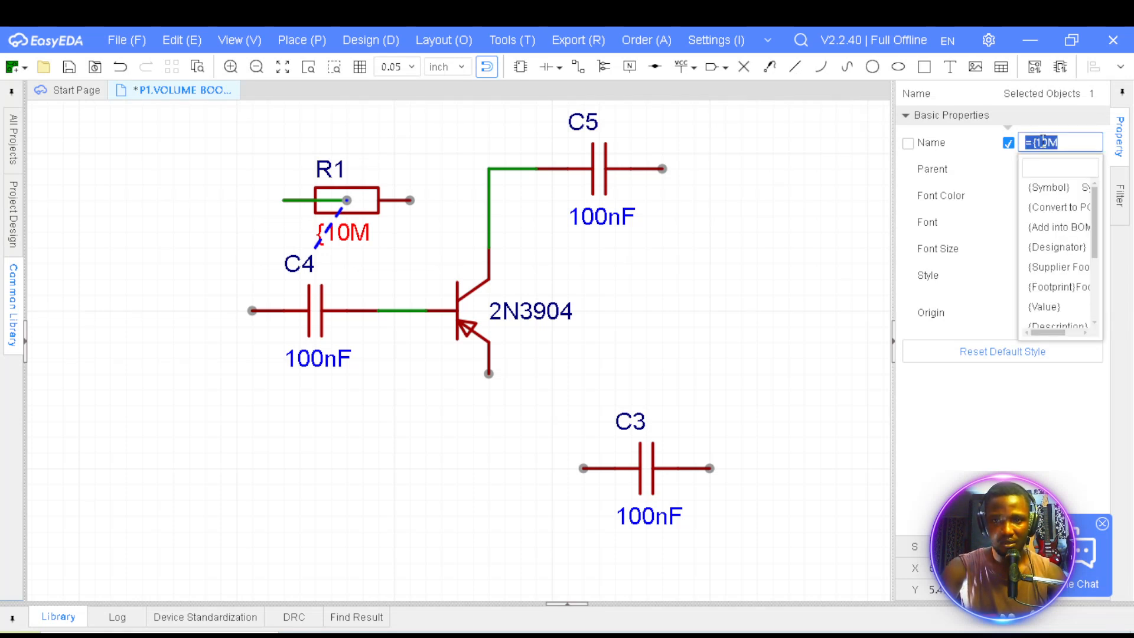
key(Home)
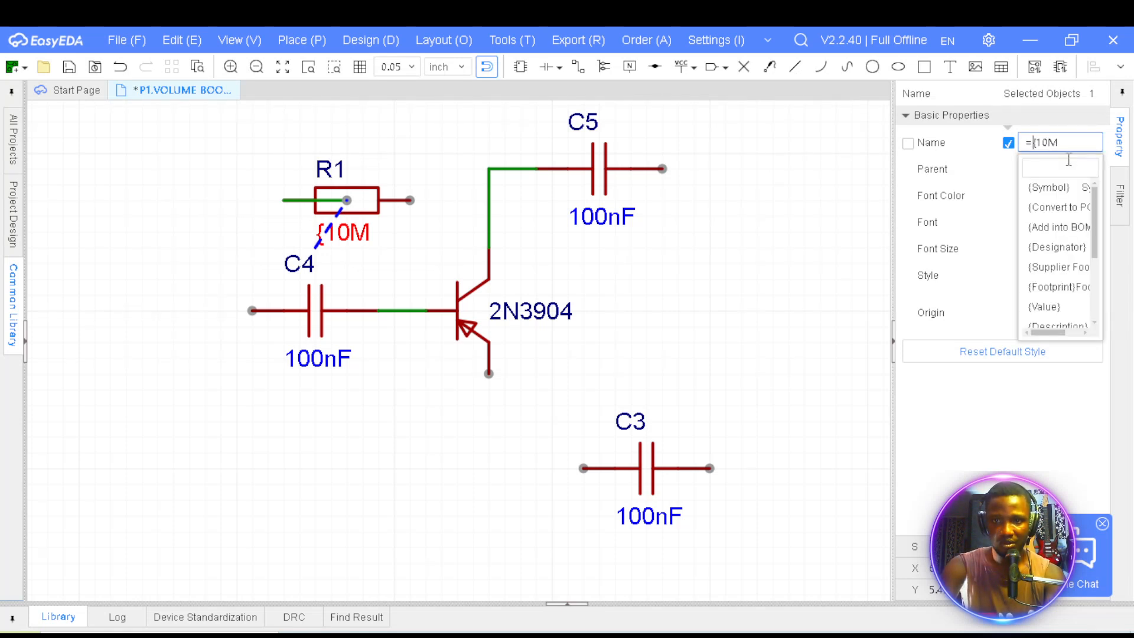
key(BackSpace)
click(763, 154)
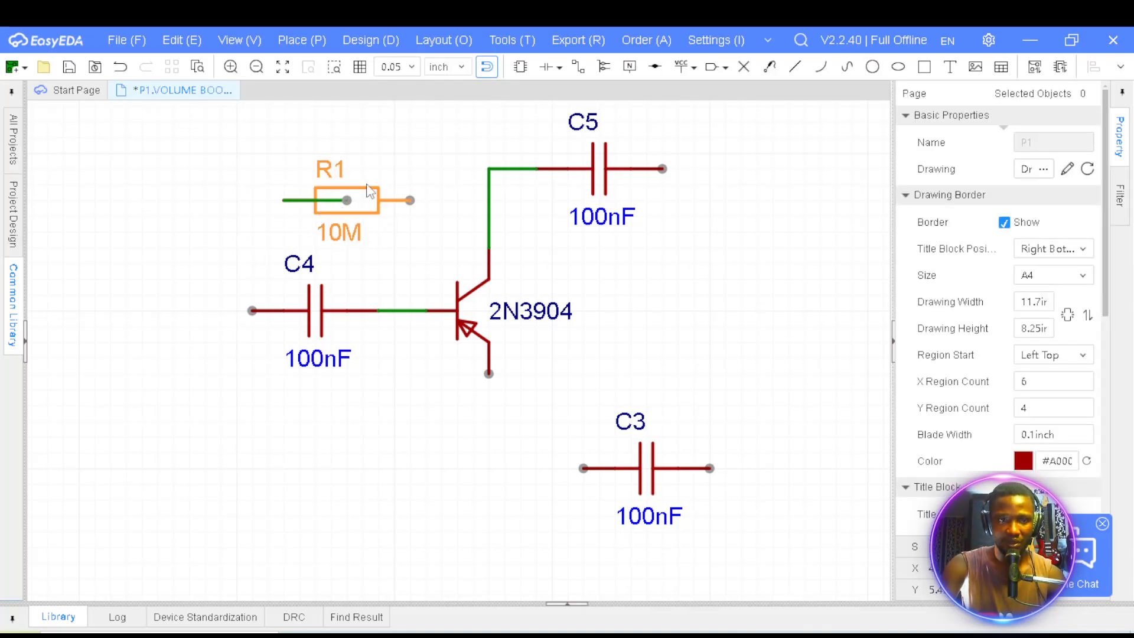
- Rotate R1 to vertical and position it between C4 and the transistor, just above the base wire
drag(366, 210, 403, 208)
click(400, 203)
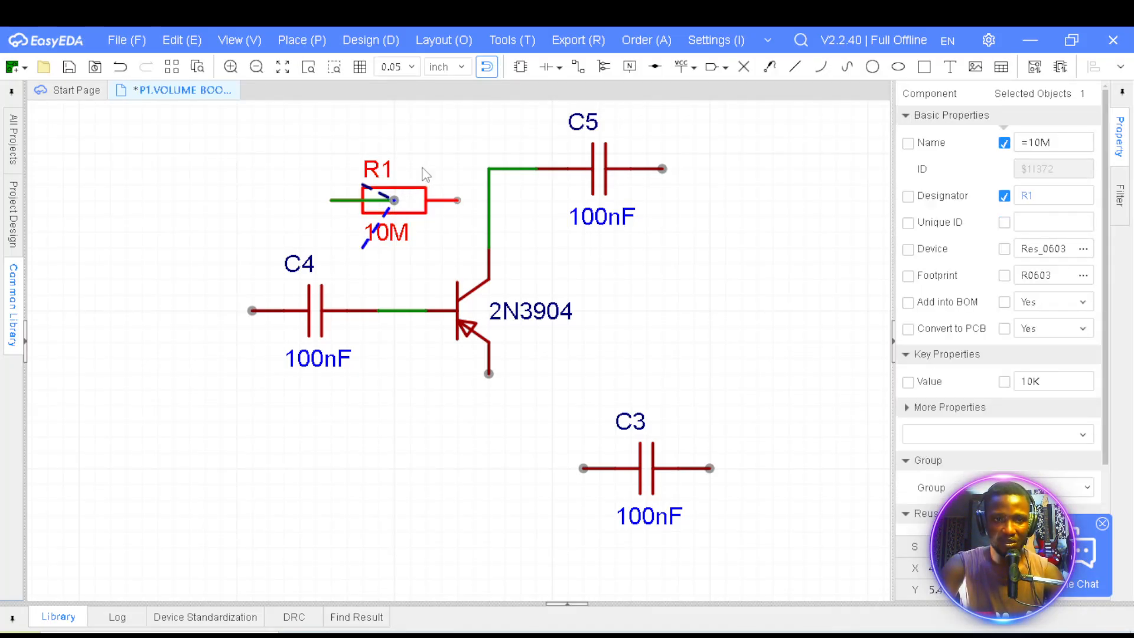
key(r)
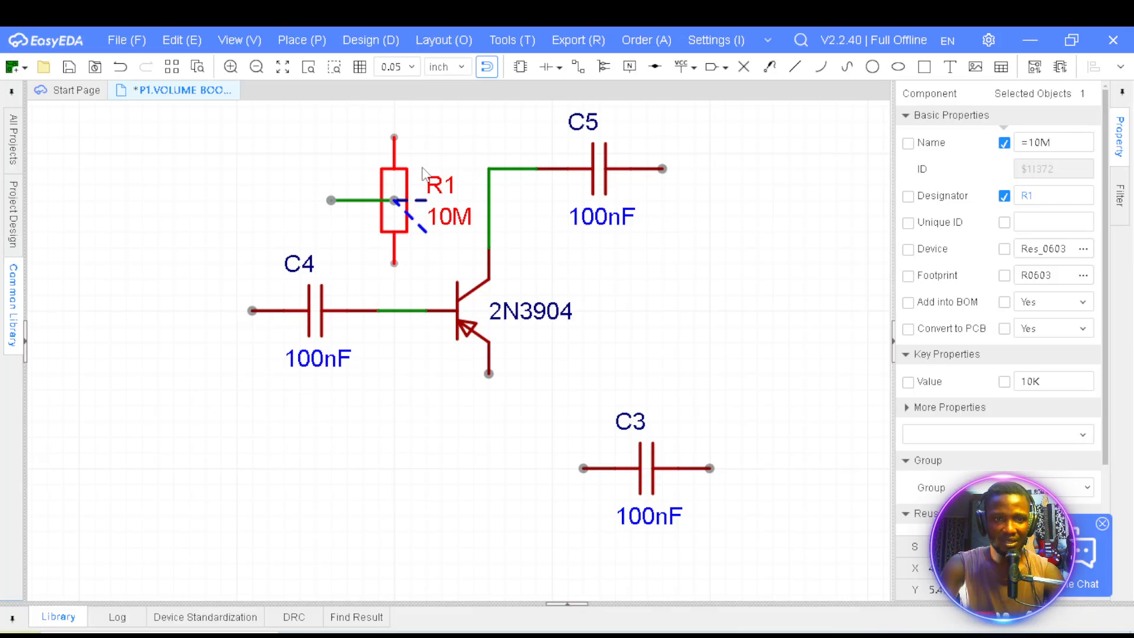
key(r)
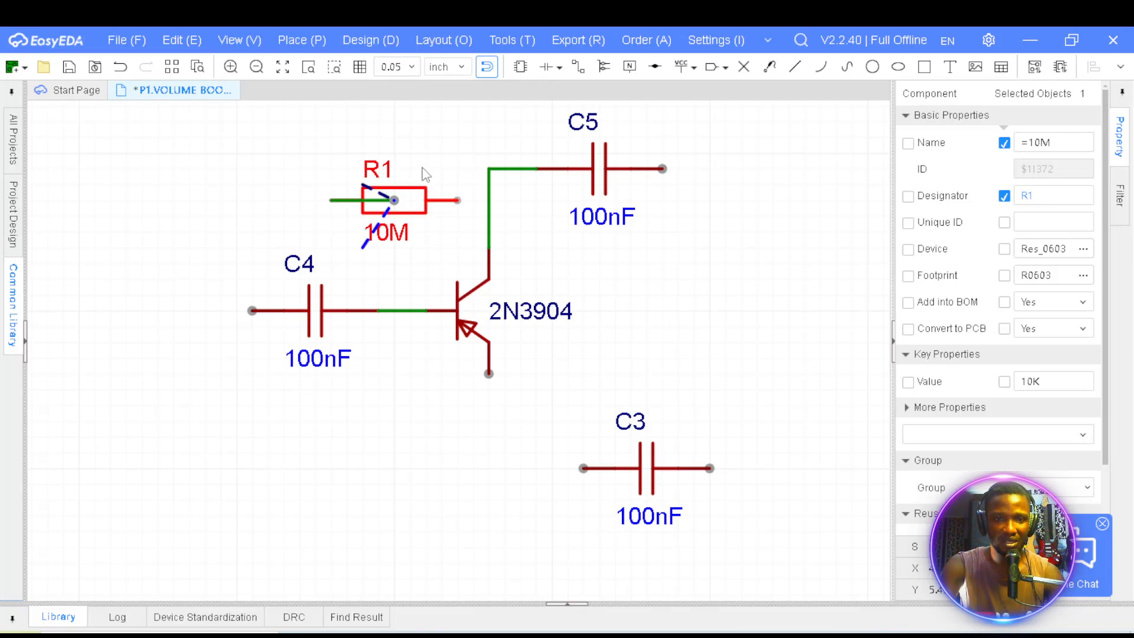
key(r)
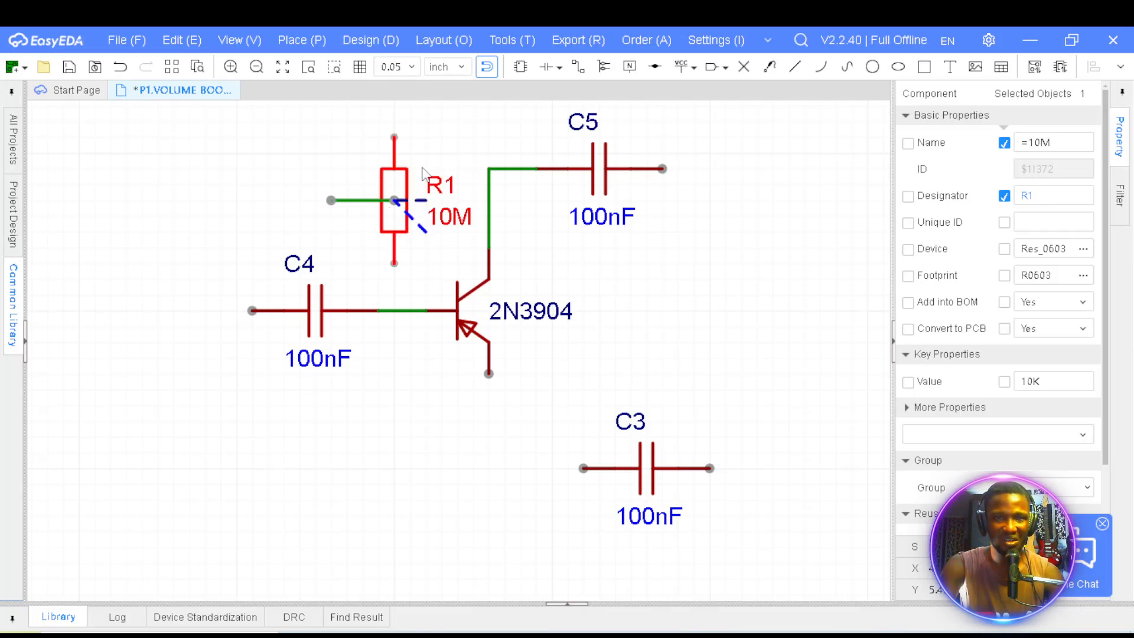
key(r)
key(r)
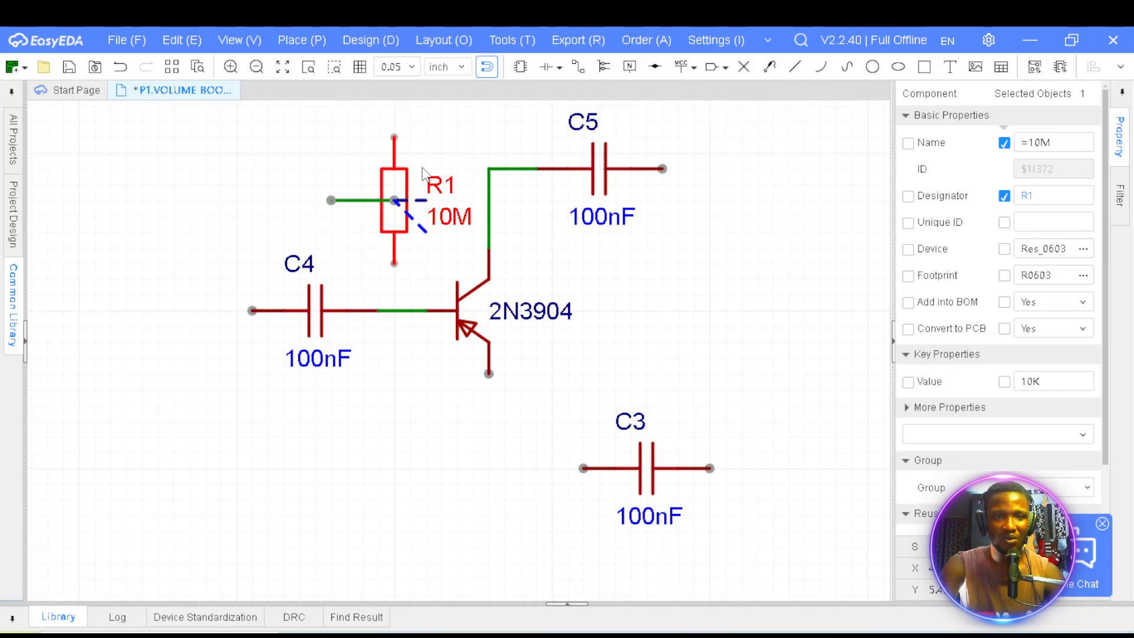
drag(393, 193, 395, 227)
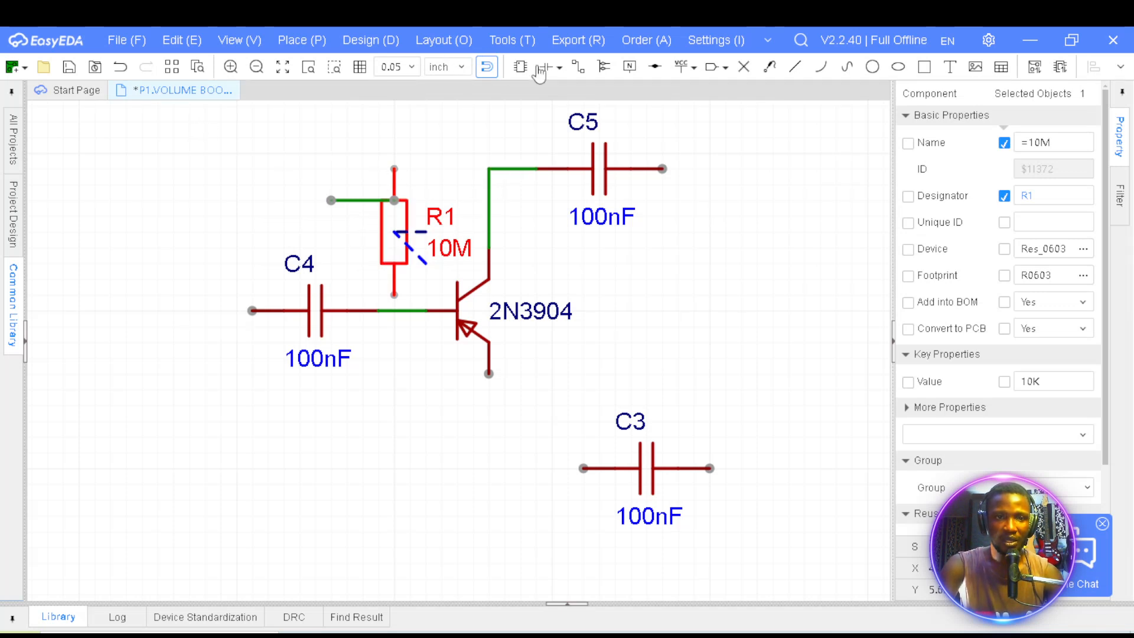
- Wire R1's upper pin to the corner of the transistor–C5 wire and its lower pin to the base wire
click(578, 66)
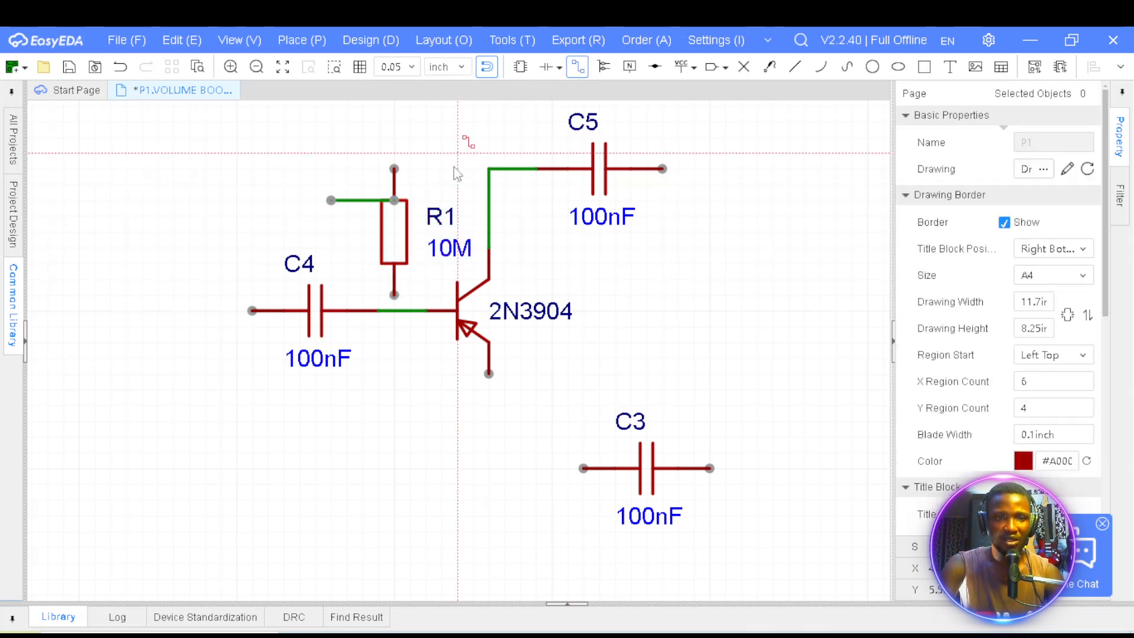
click(394, 169)
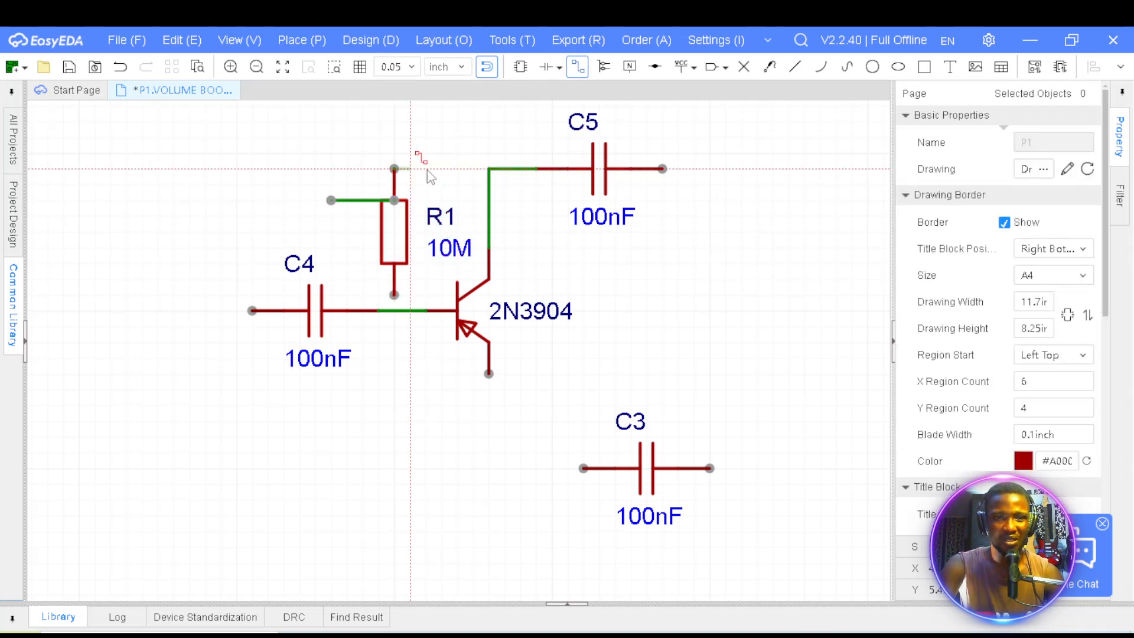
click(489, 169)
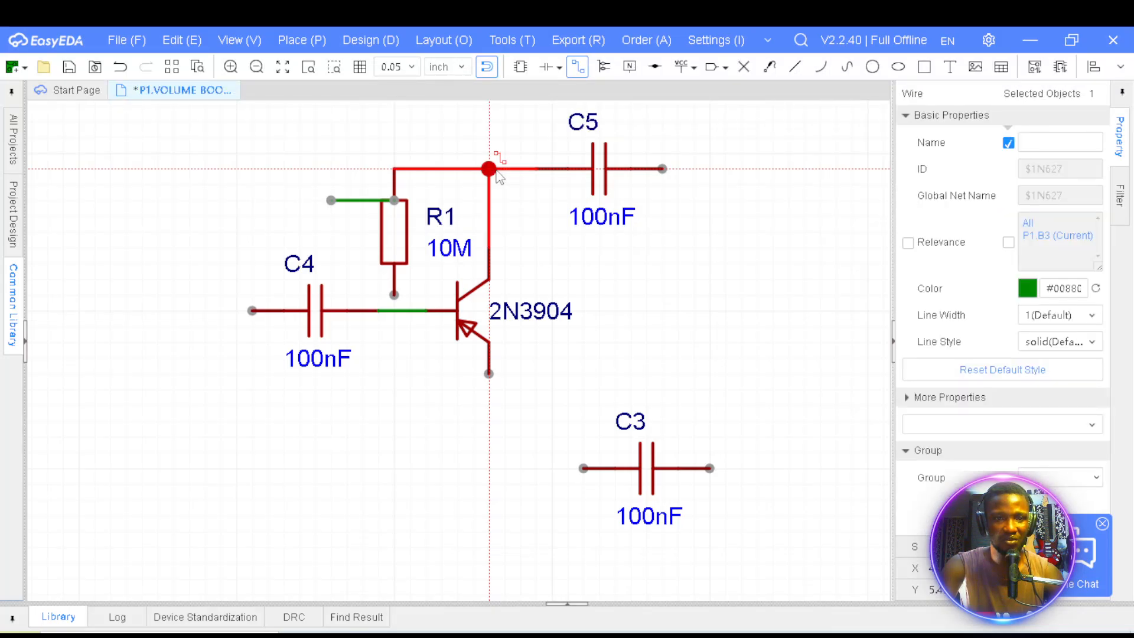
click(394, 311)
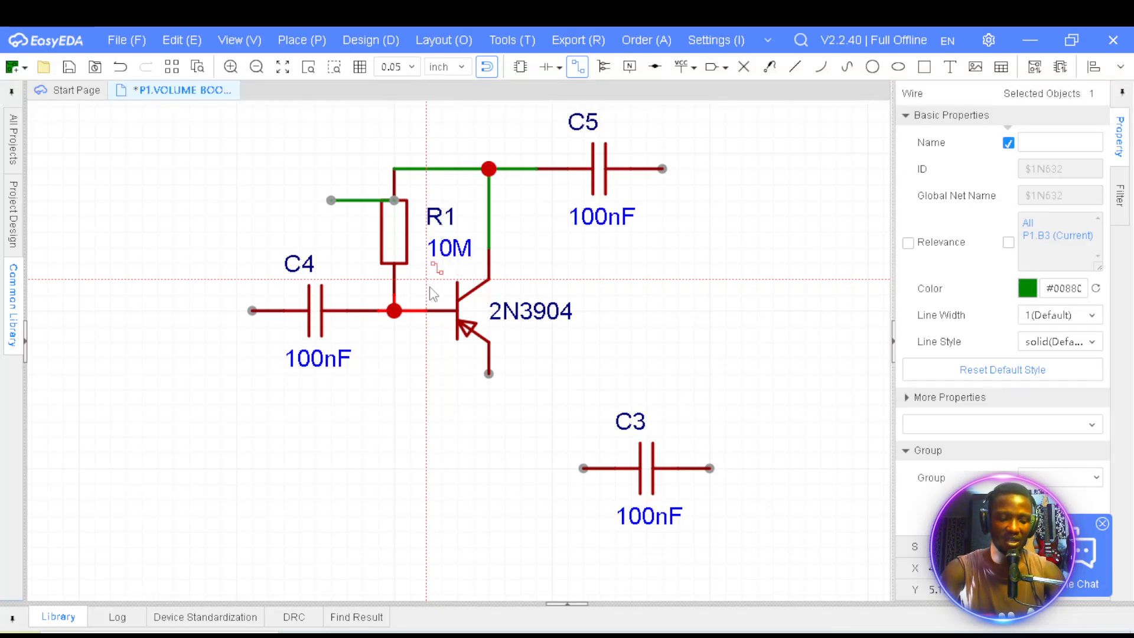
key(Escape)
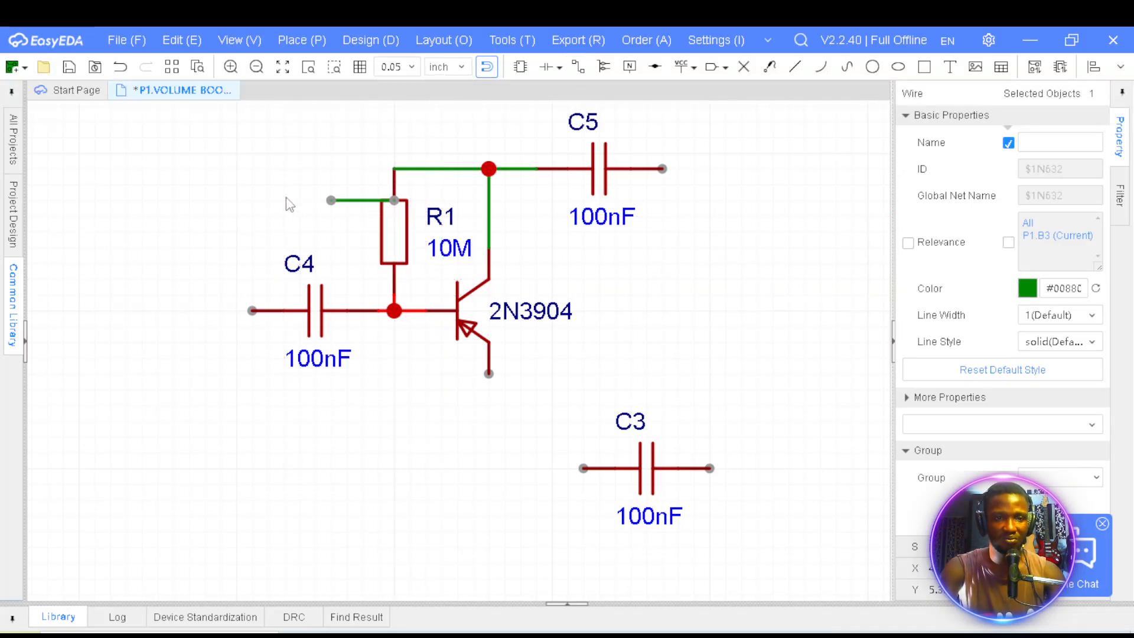
- Delete the stray horizontal wire stub attached to the side of R1
click(347, 201)
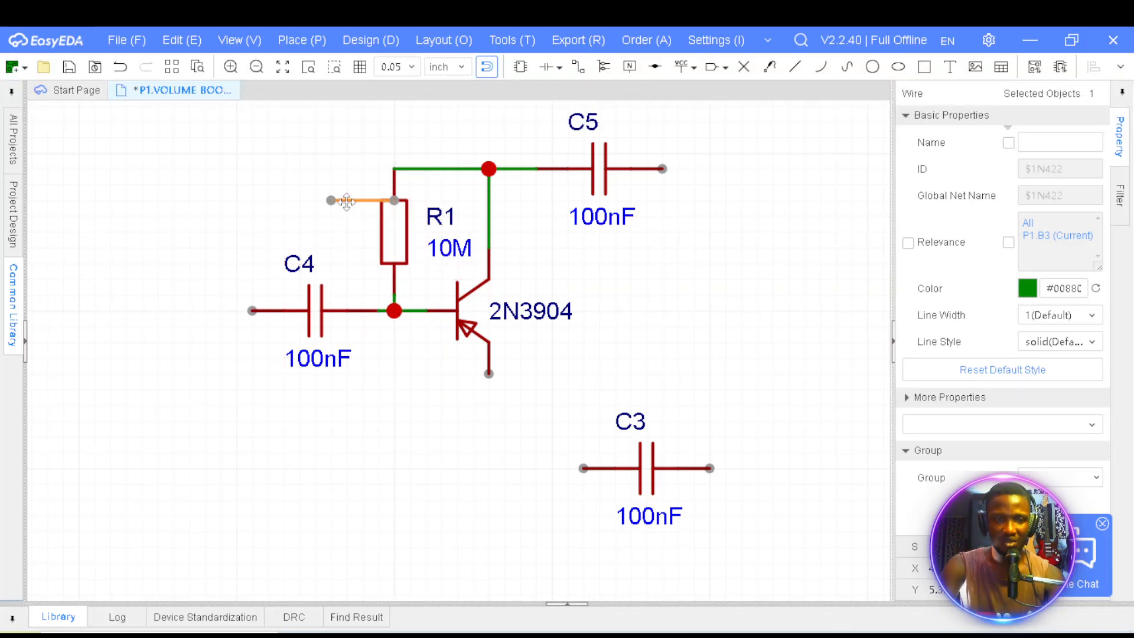
key(Delete)
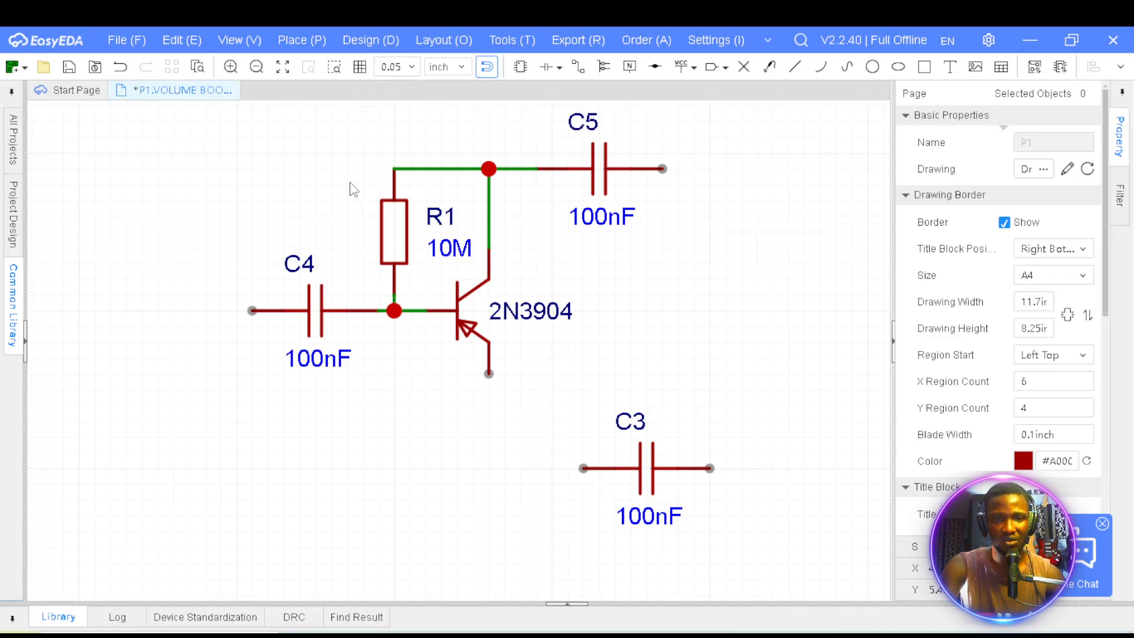
scroll(409, 309, up, 5)
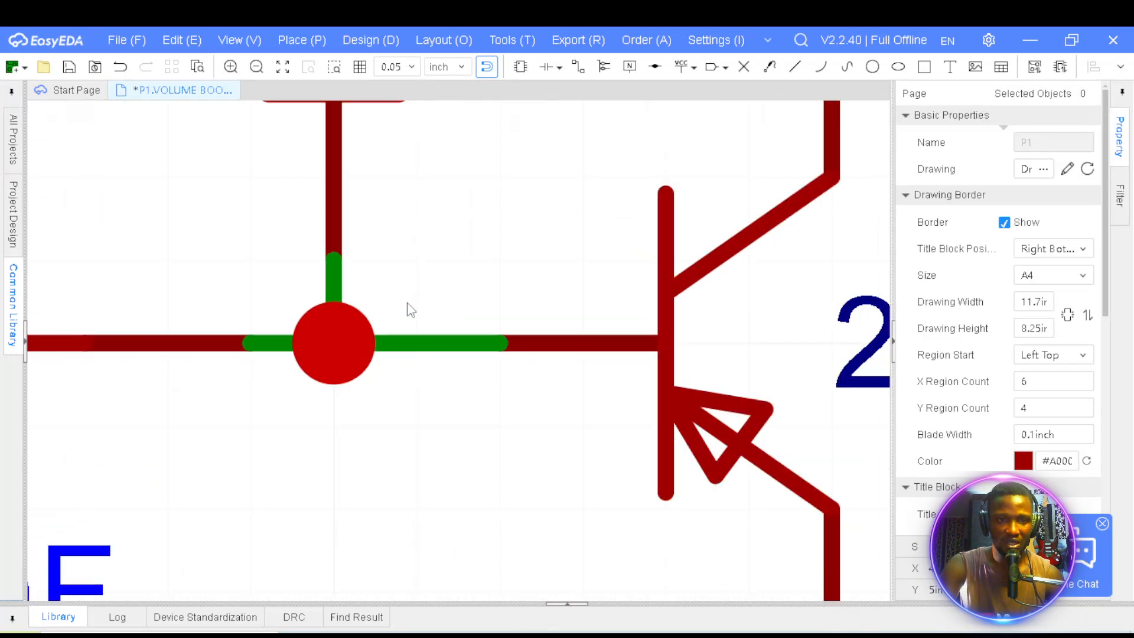
scroll(411, 309, down, 5)
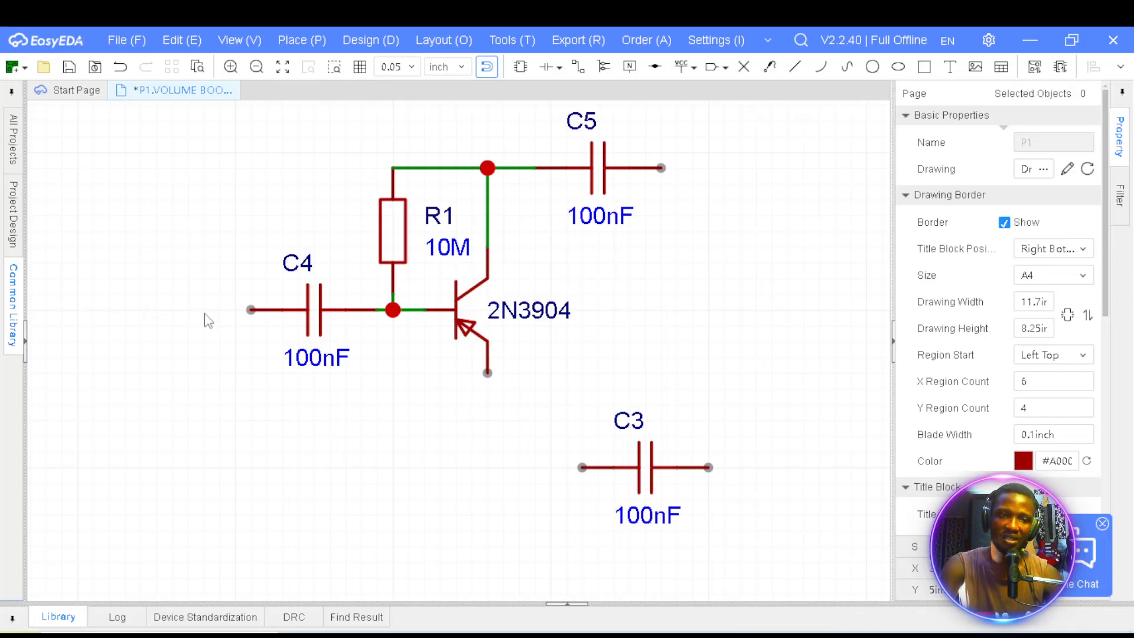
click(724, 69)
click(735, 89)
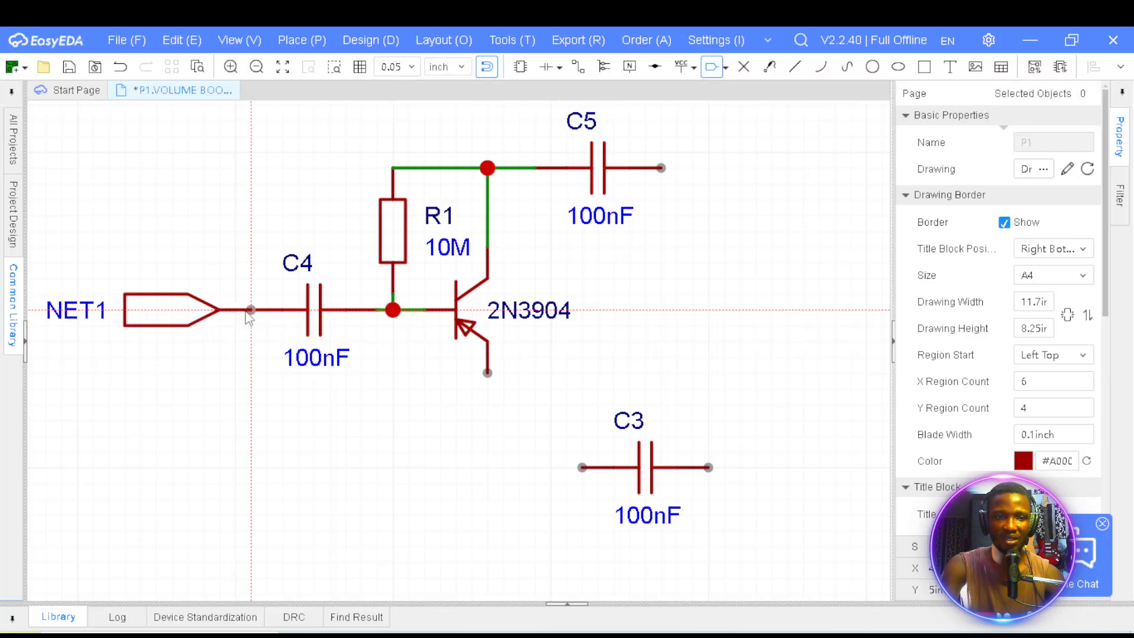
key(Escape)
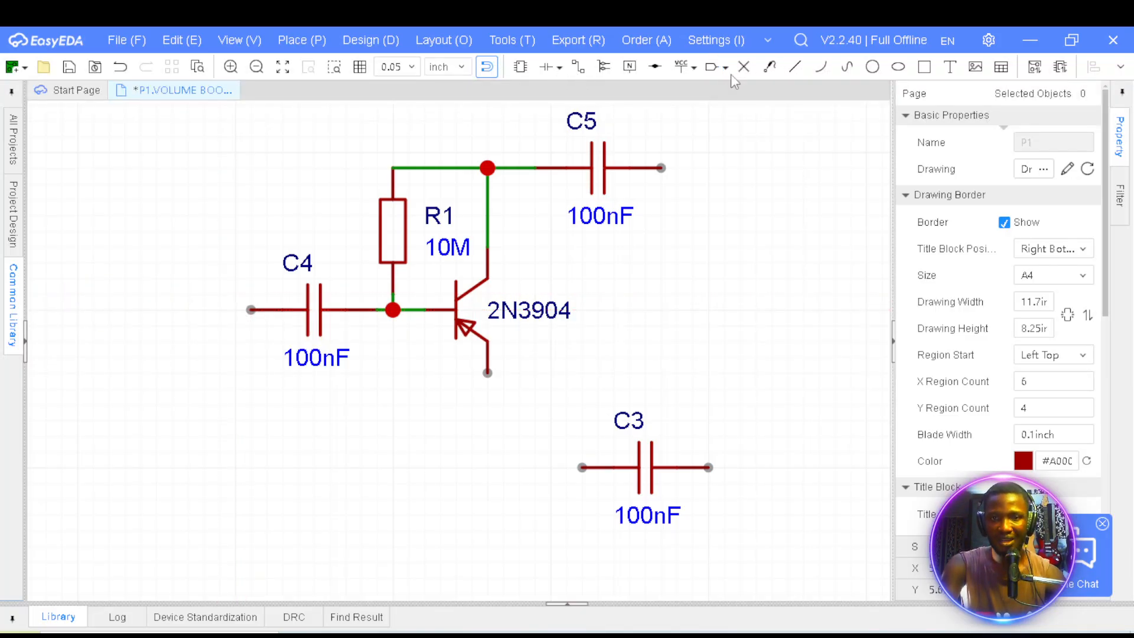
- Place the text INPUT beside the free pin of C4 and again beside the free pin of C5
click(949, 68)
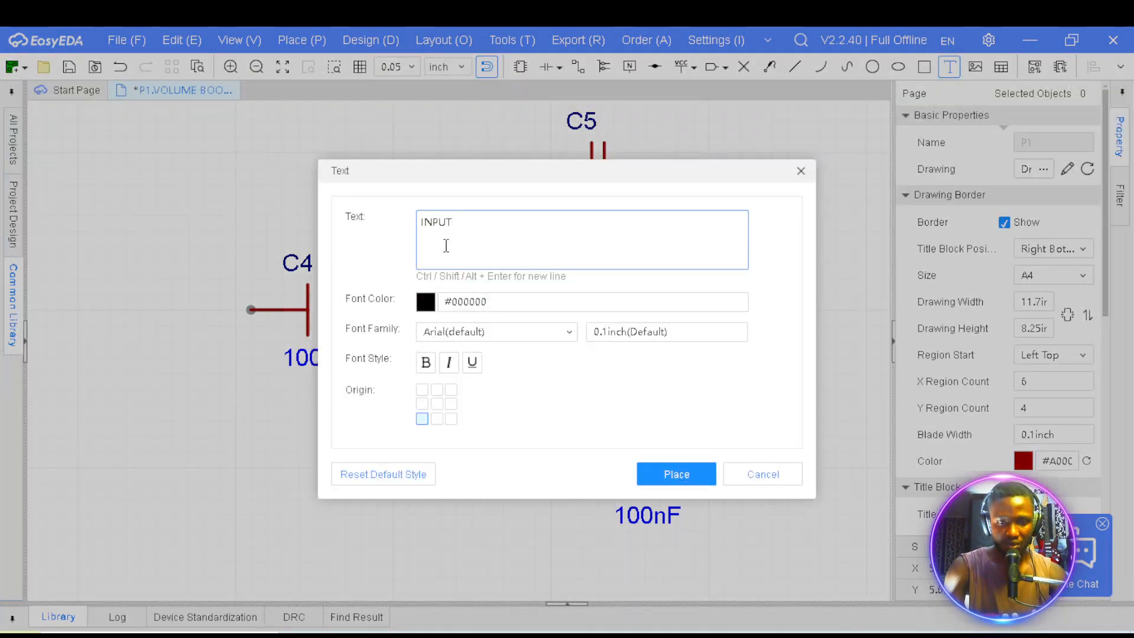
text(INPUT)
key(Return)
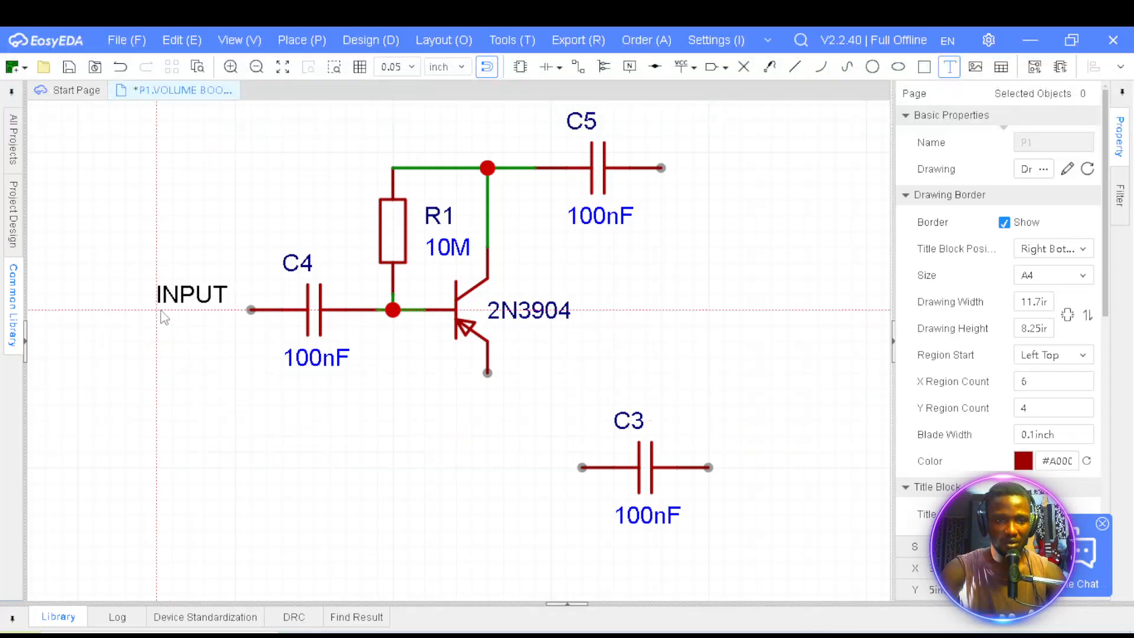
click(159, 332)
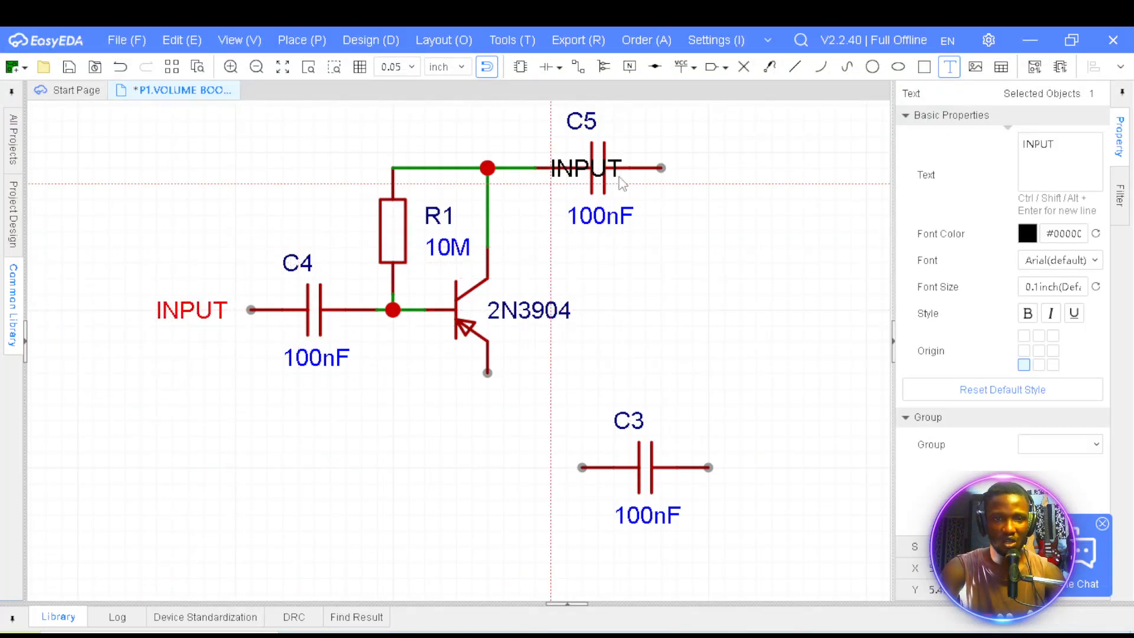
click(701, 195)
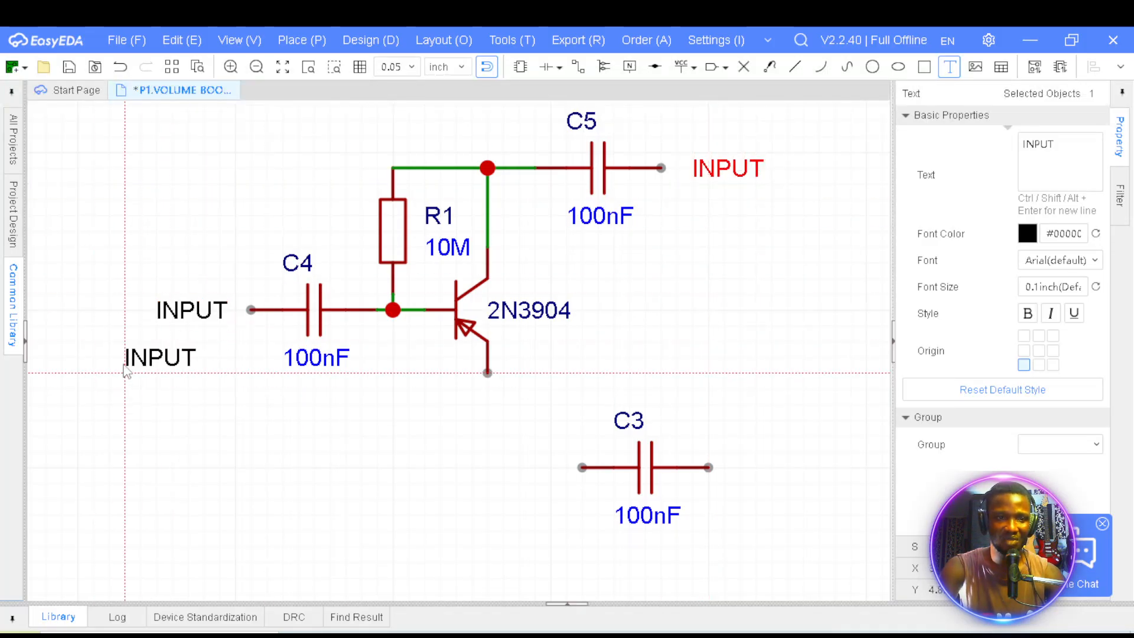
key(Escape)
- Change the INPUT text beside C4 to OUTPUT
double_click(162, 309)
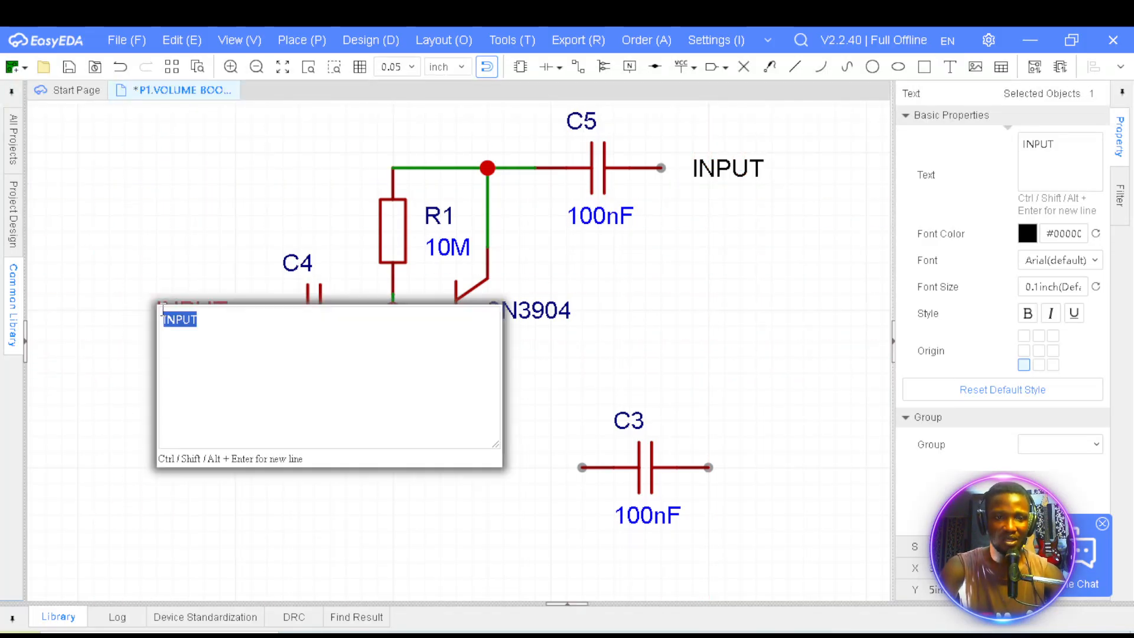
click(182, 319)
key(BackSpace)
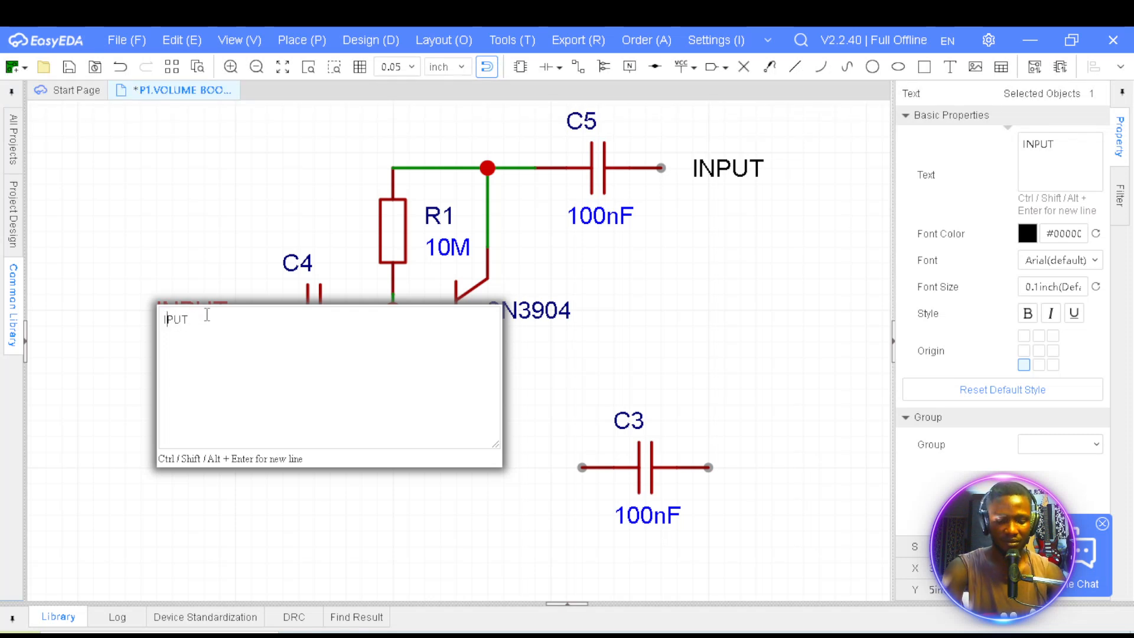
text(OUTP)
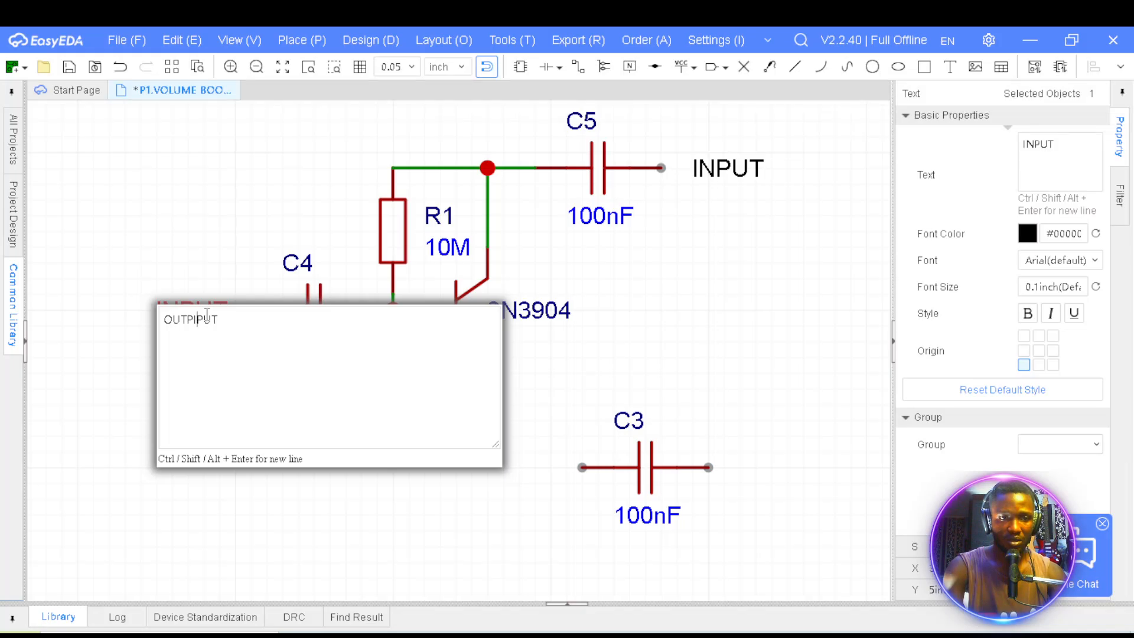
key(BackSpace)
key(BackSpace)
text(O)
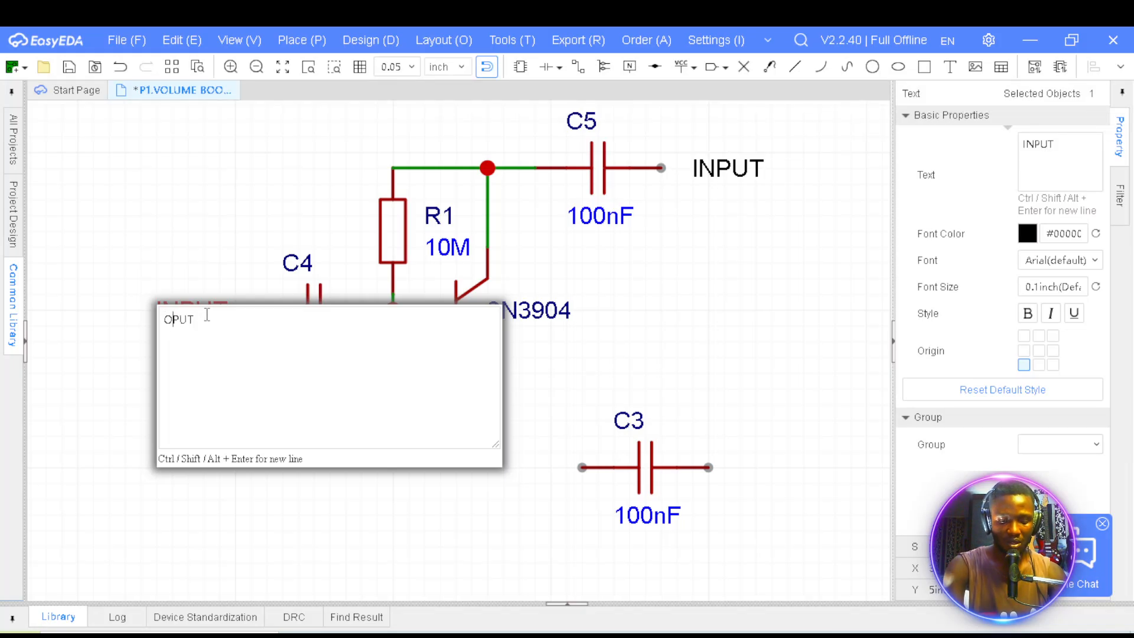
text(UT)
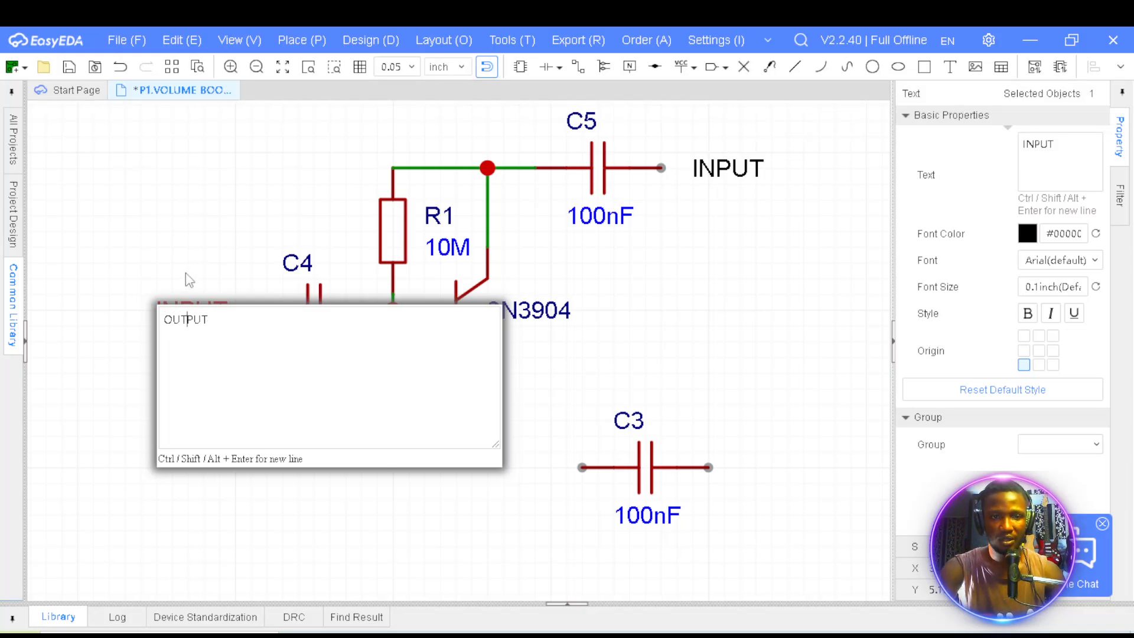
click(189, 280)
- Change the transistor's 2N3904 label to C1815
double_click(524, 313)
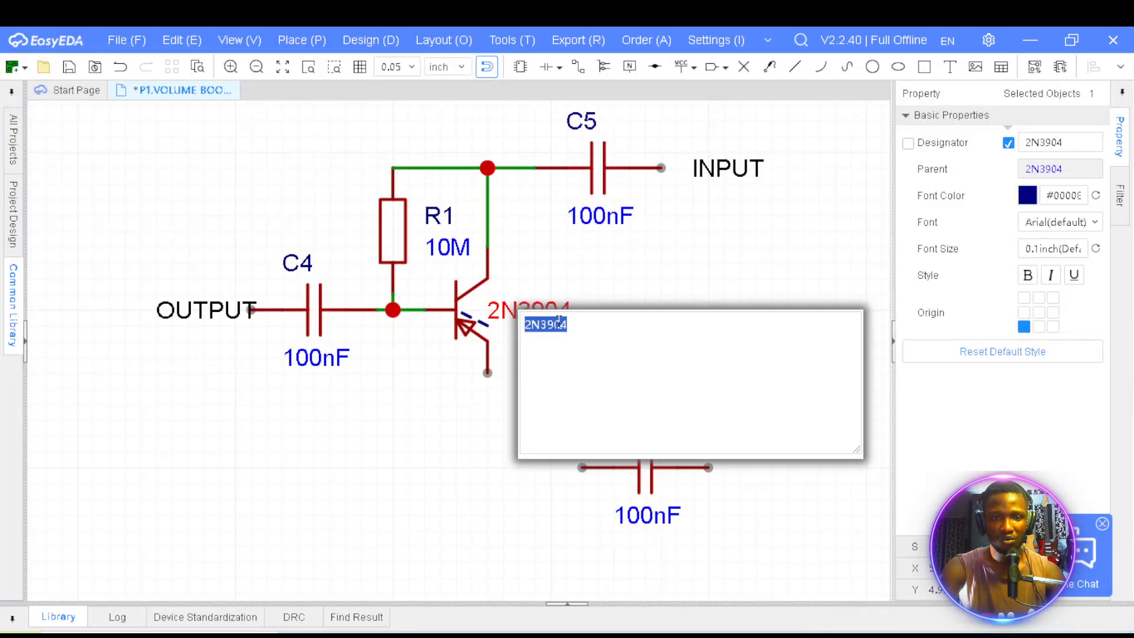
text(C1815)
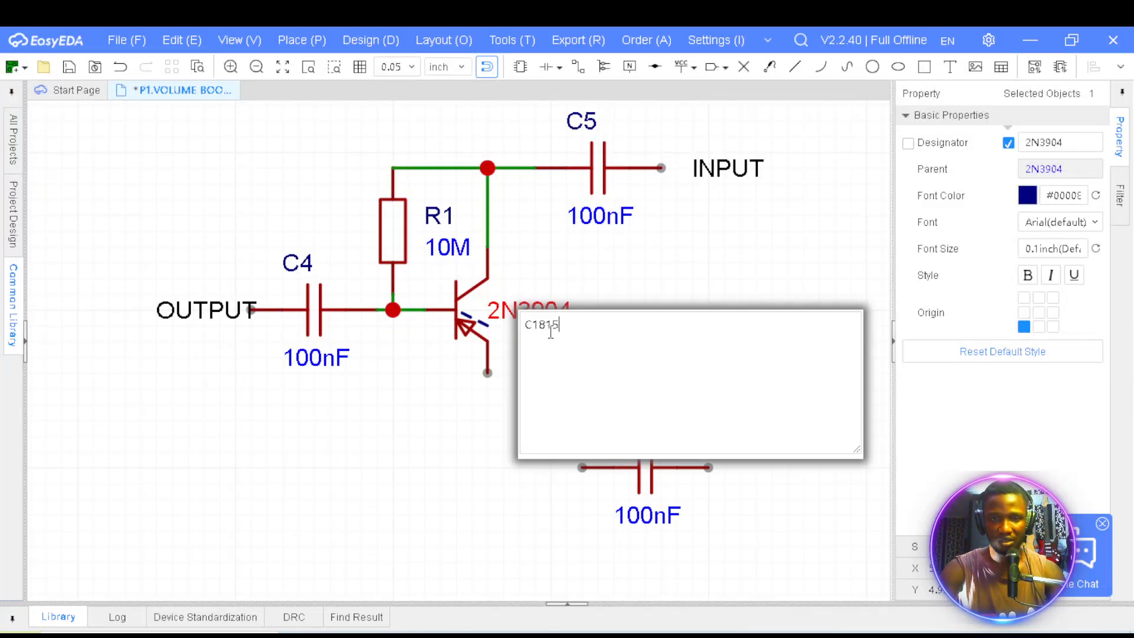
click(657, 263)
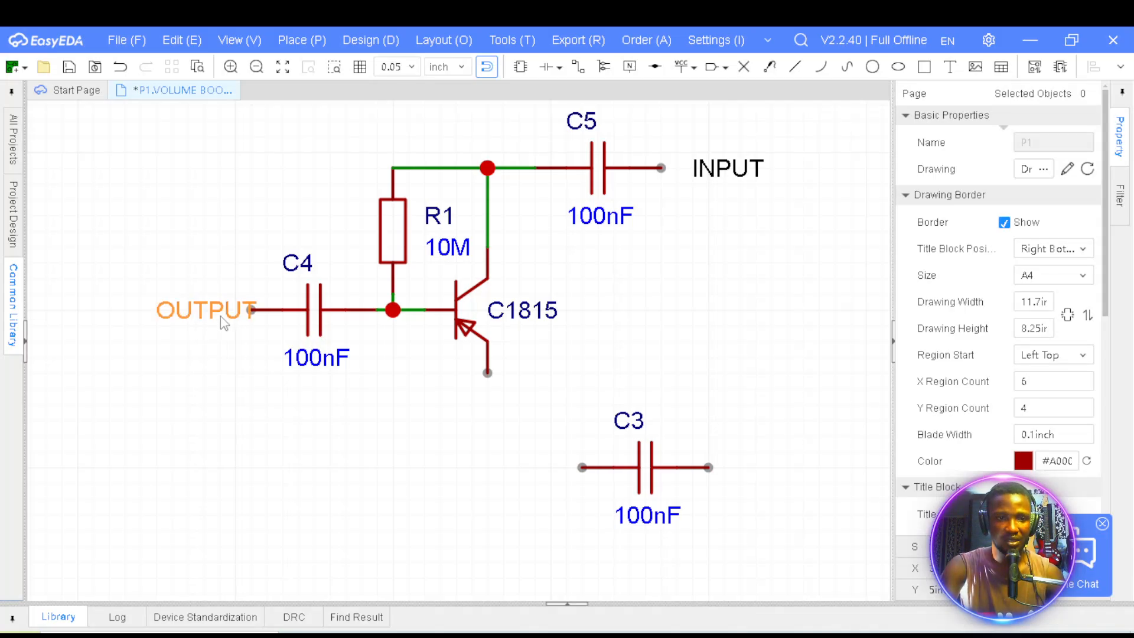
- Shift the OUTPUT text further left to leave a gap before C4's free pin
drag(218, 314, 204, 308)
click(202, 309)
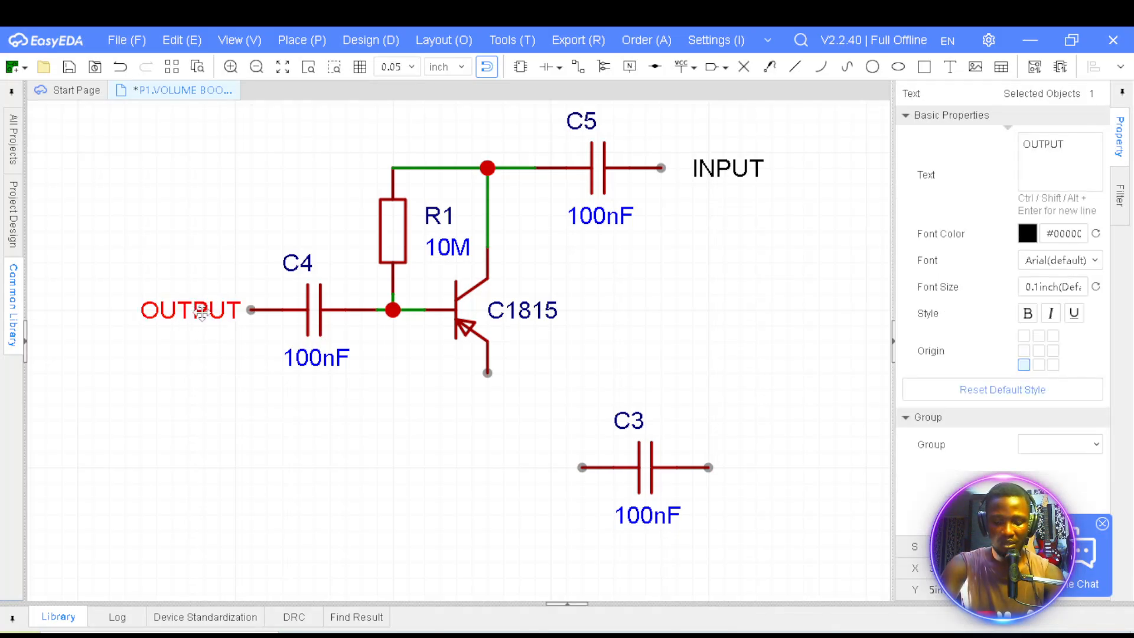
key(Left)
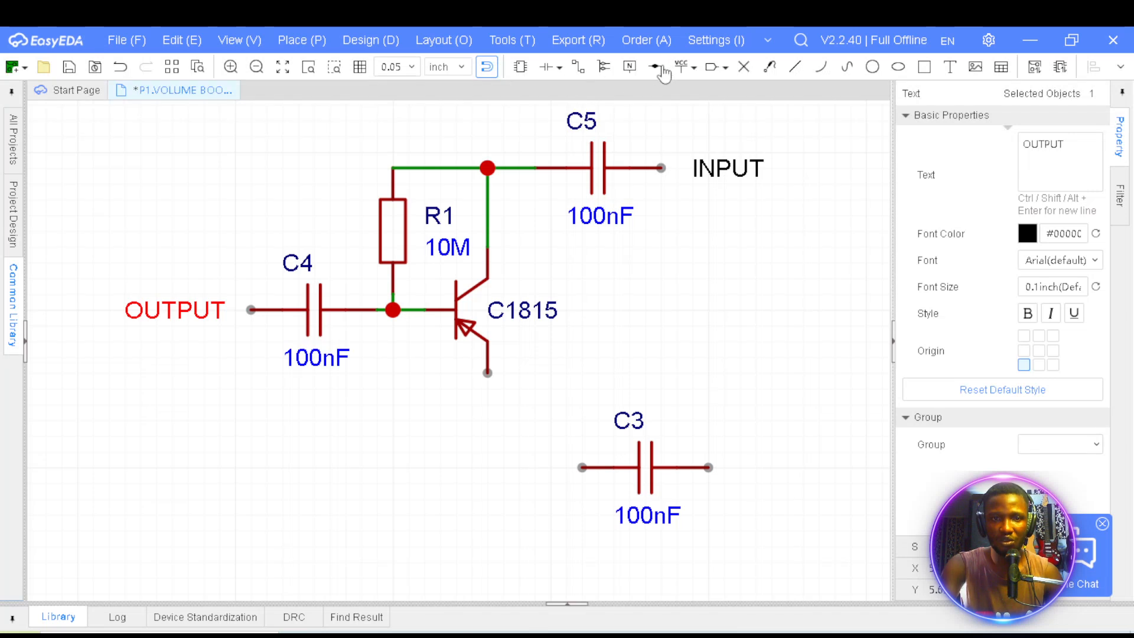
- Place a GND symbol below the transistor, slightly left of its emitter pin
click(695, 70)
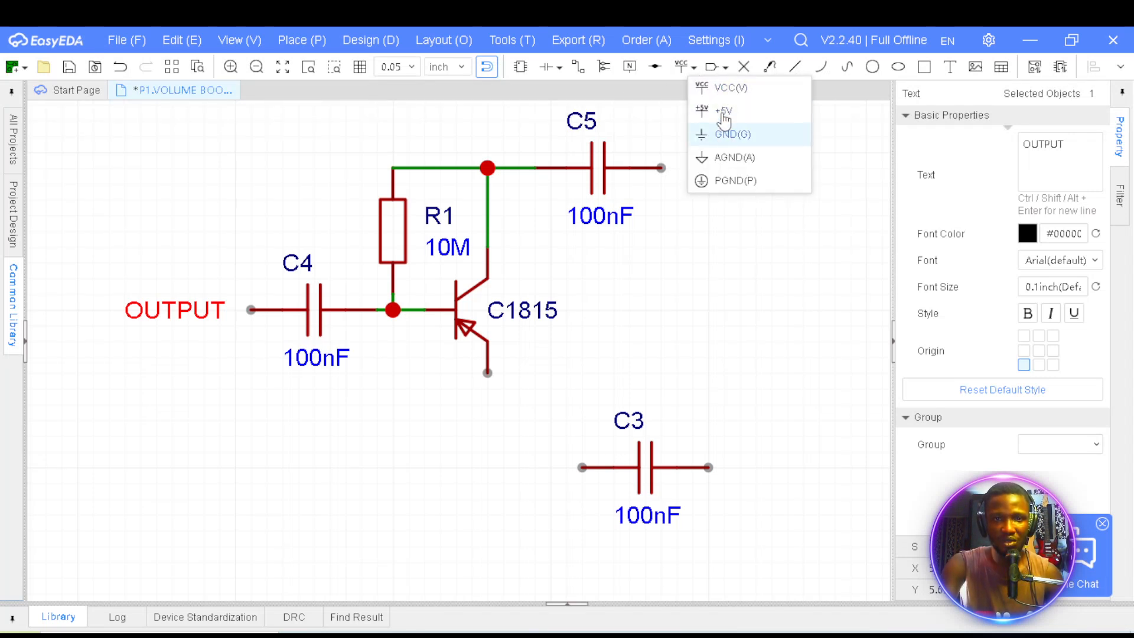
click(729, 134)
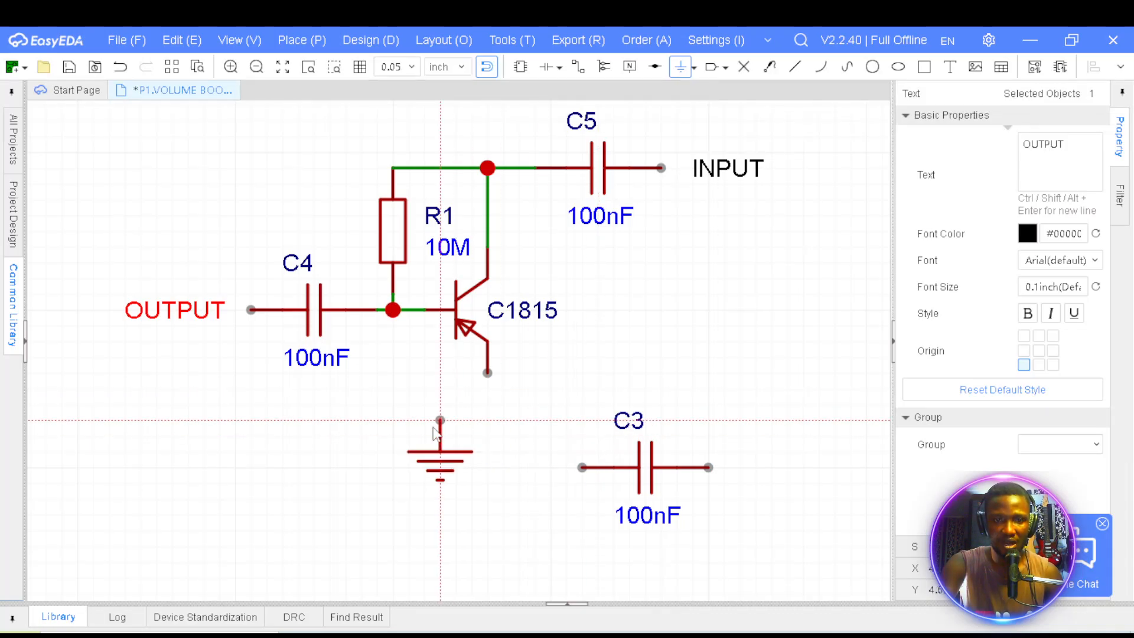
click(442, 421)
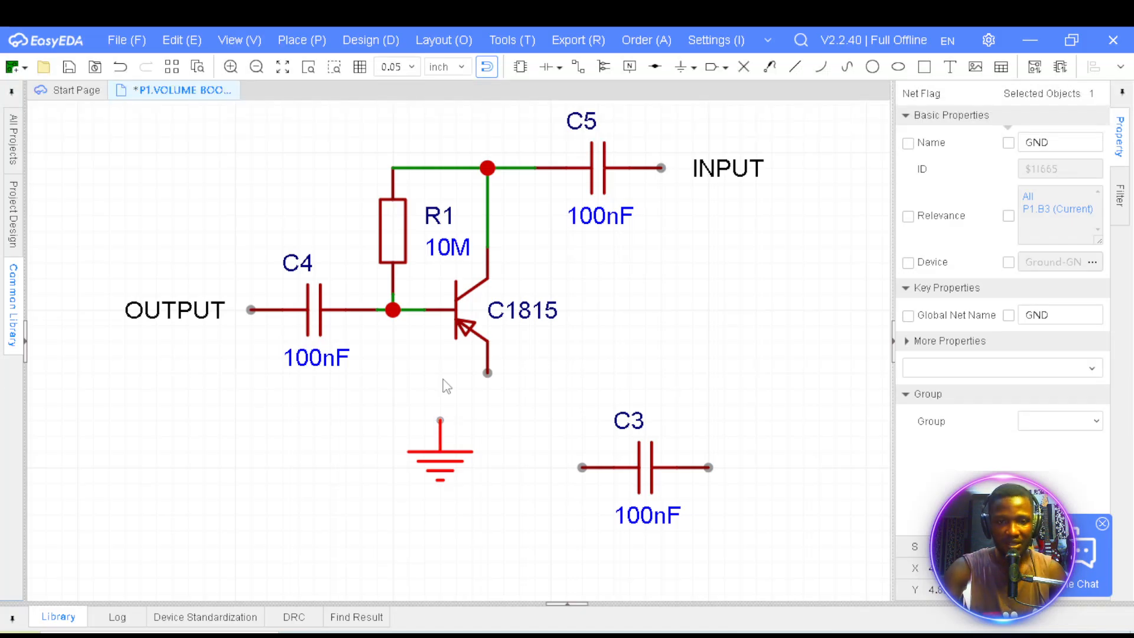
- Move capacitor C3 beside the transistor in horizontal orientation, joining its left pin to the emitter pin
click(655, 473)
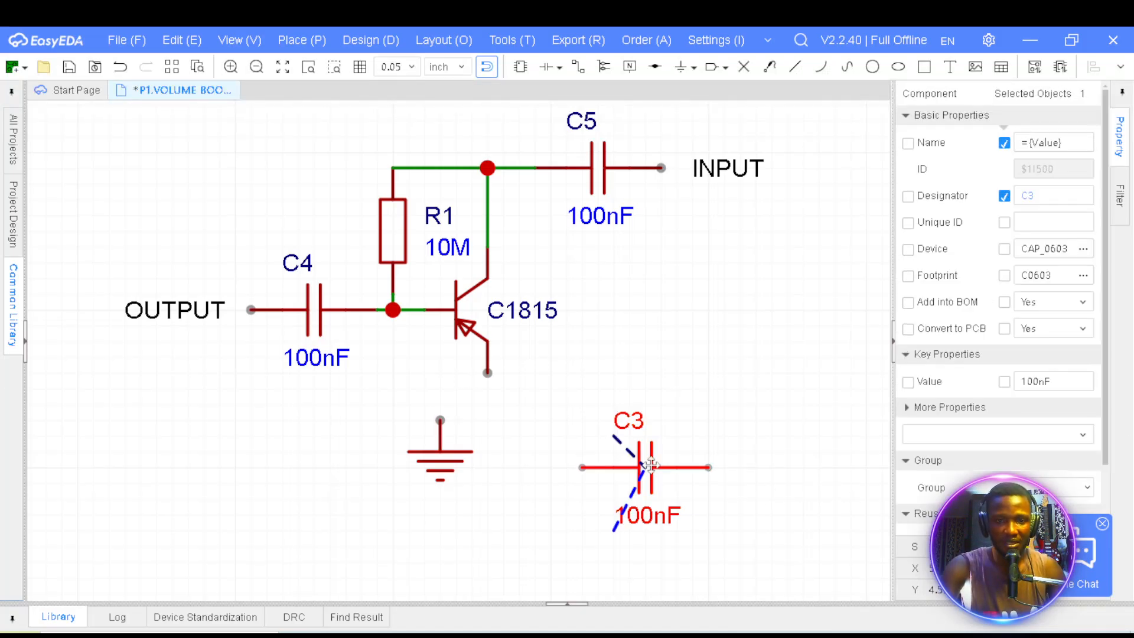
key(space)
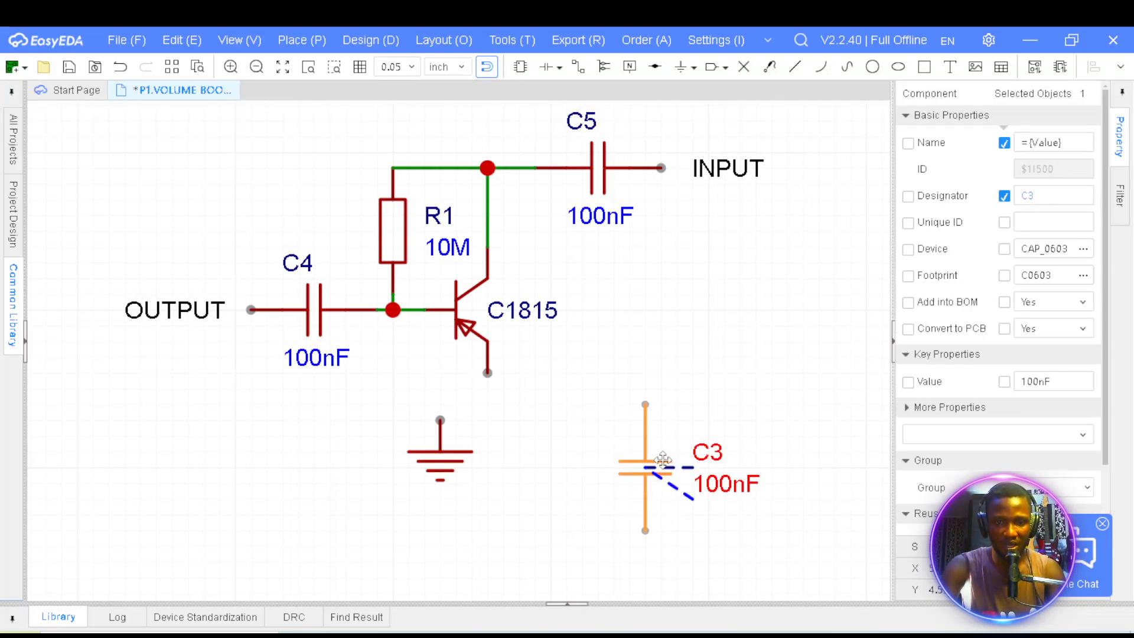
drag(648, 468, 547, 456)
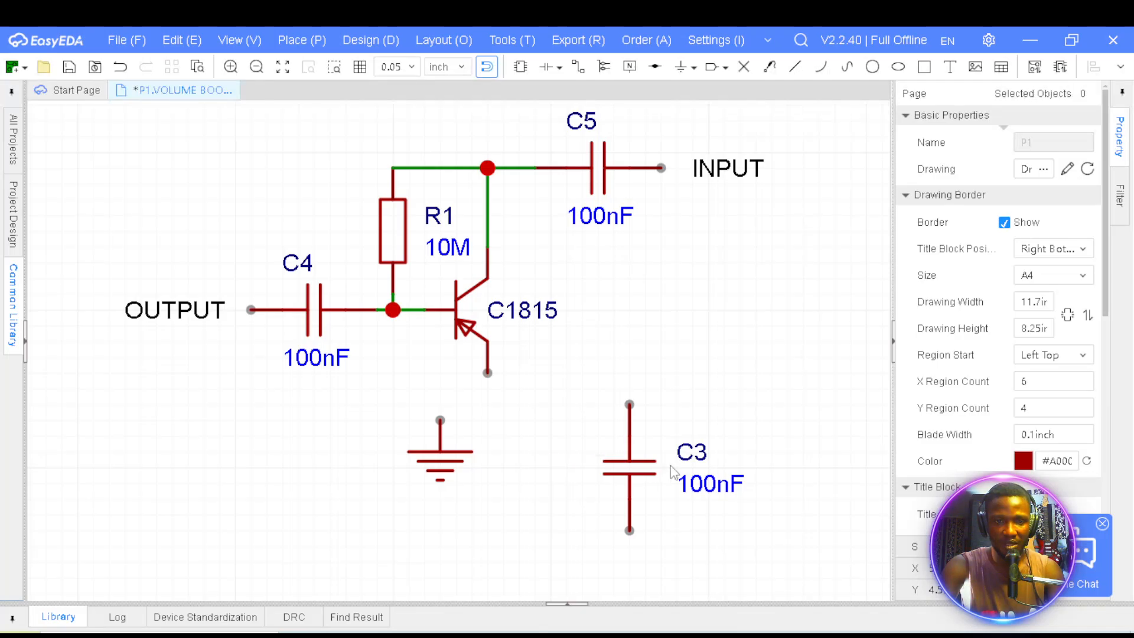
mouse_move(649, 470)
mouse_down()
mouse_move(534, 453)
mouse_move(566, 437)
mouse_move(554, 373)
mouse_up()
key(space)
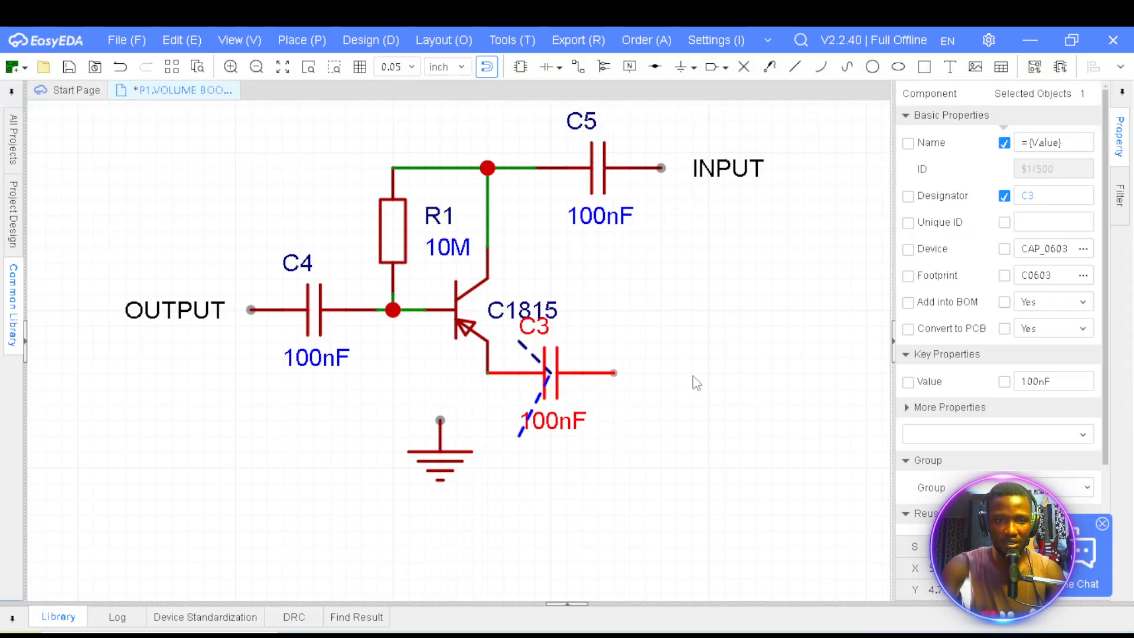
click(739, 342)
scroll(510, 386, up, 5)
scroll(510, 387, up, 3)
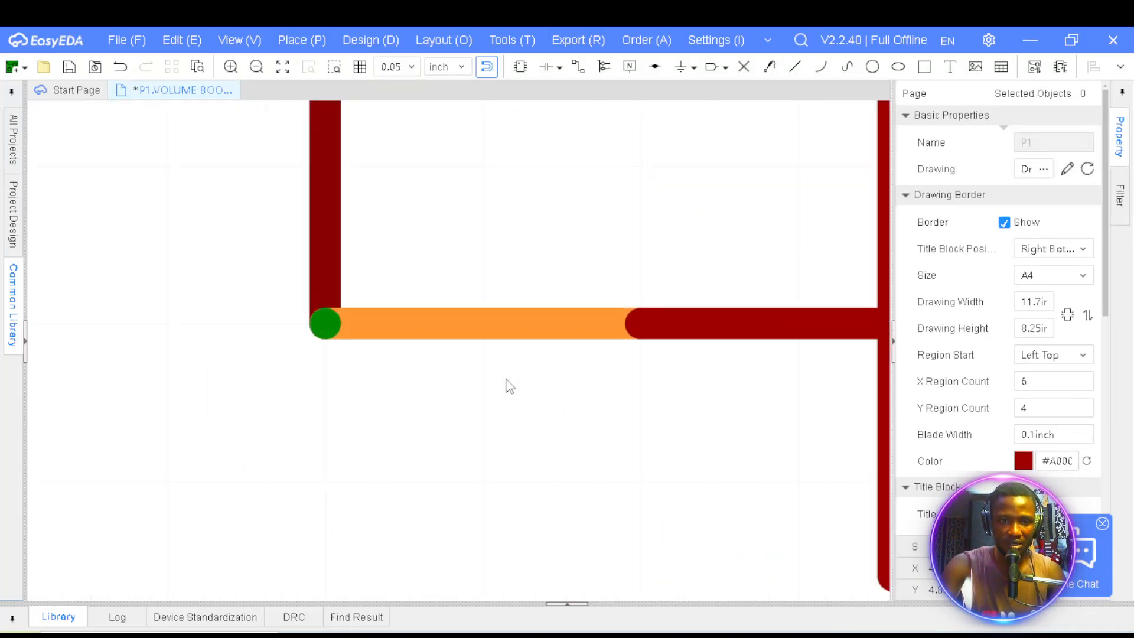
scroll(510, 386, down, 6)
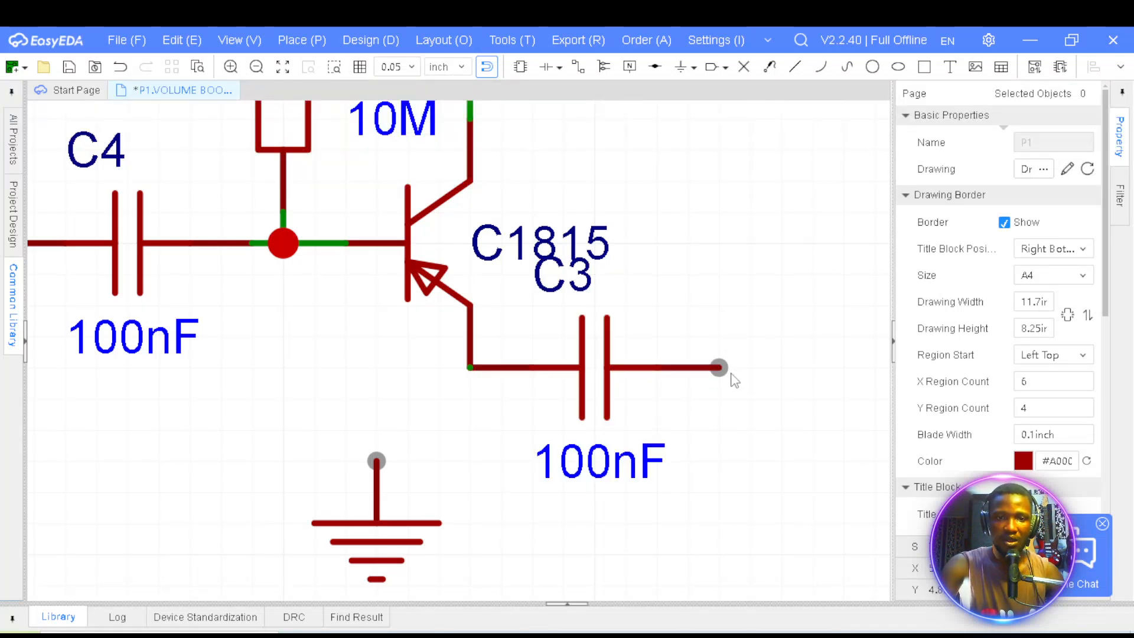
scroll(735, 391, down, 4)
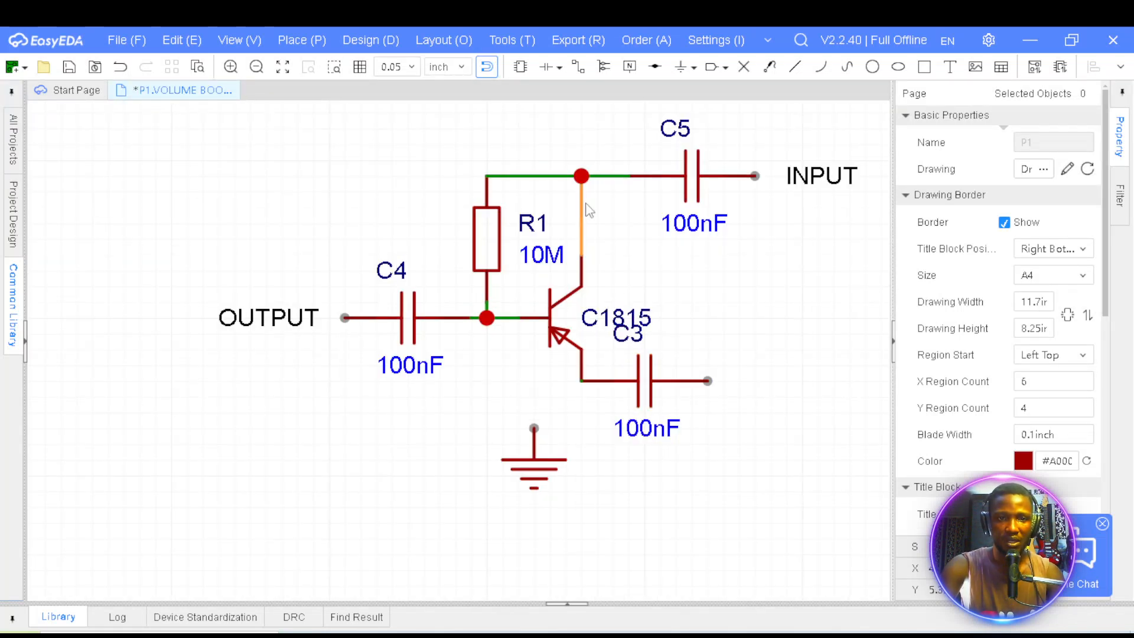
- Place a resistor horizontally below and to the right of C3
click(559, 67)
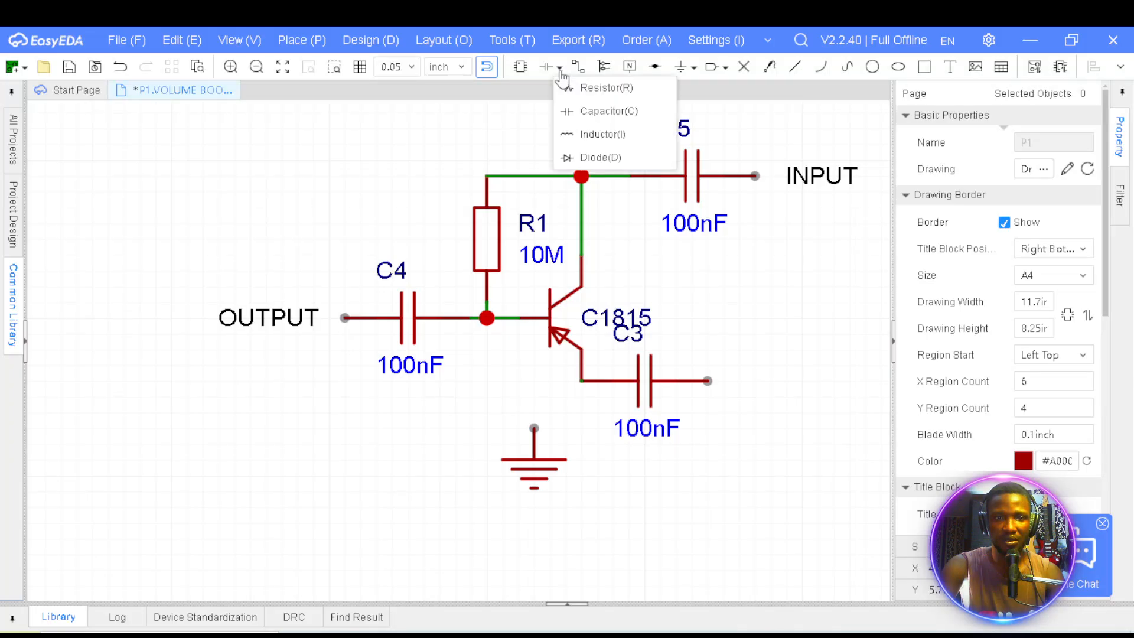
click(600, 90)
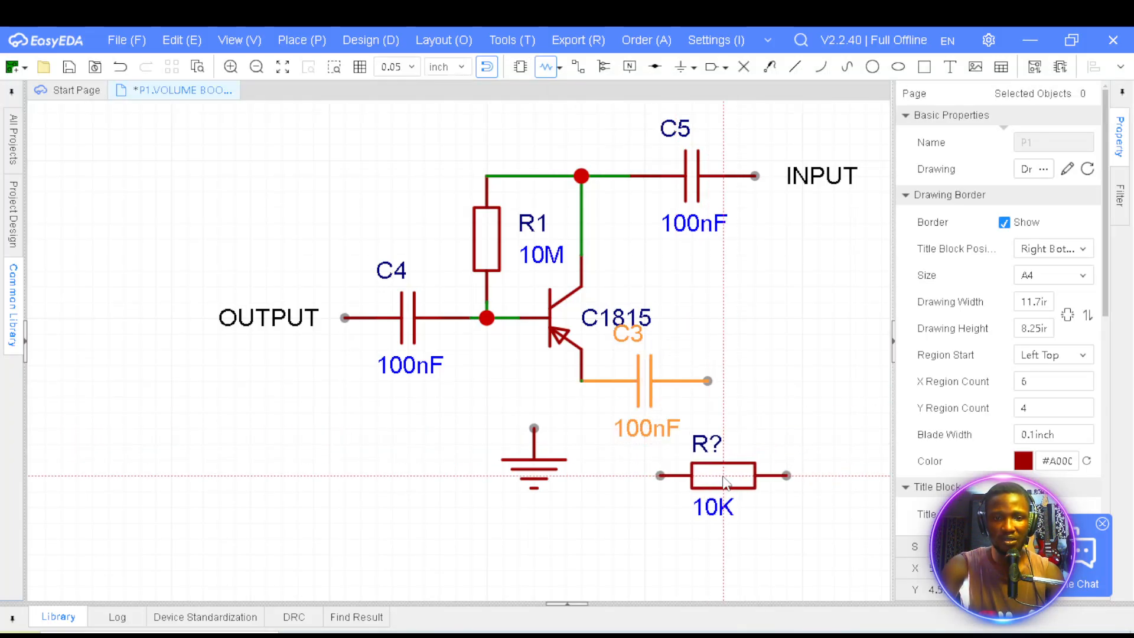
click(722, 479)
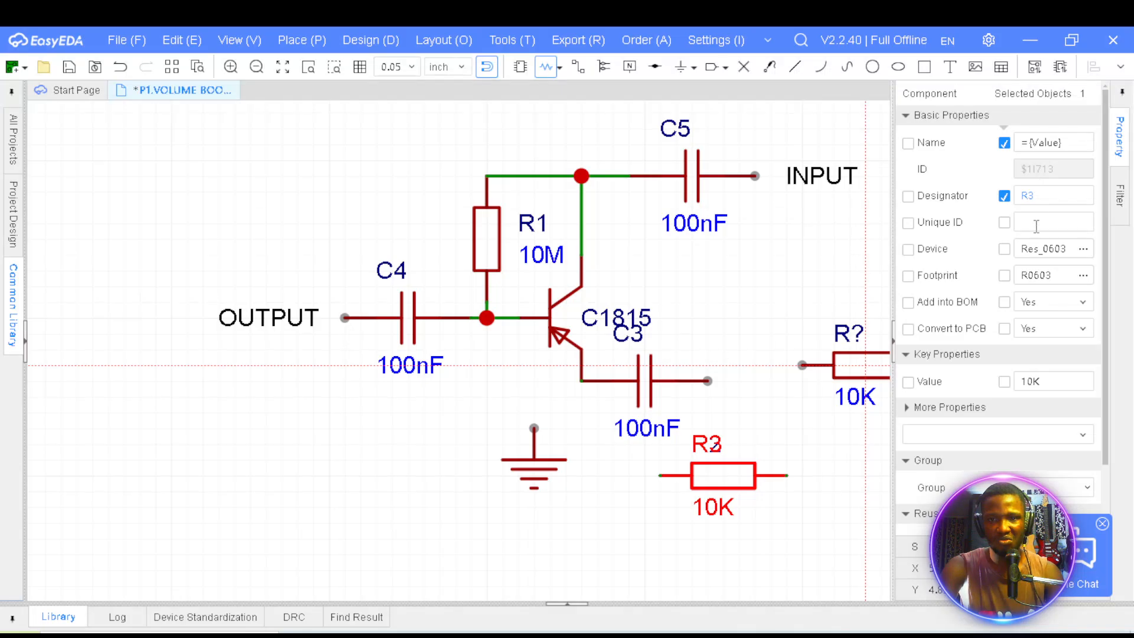
key(Escape)
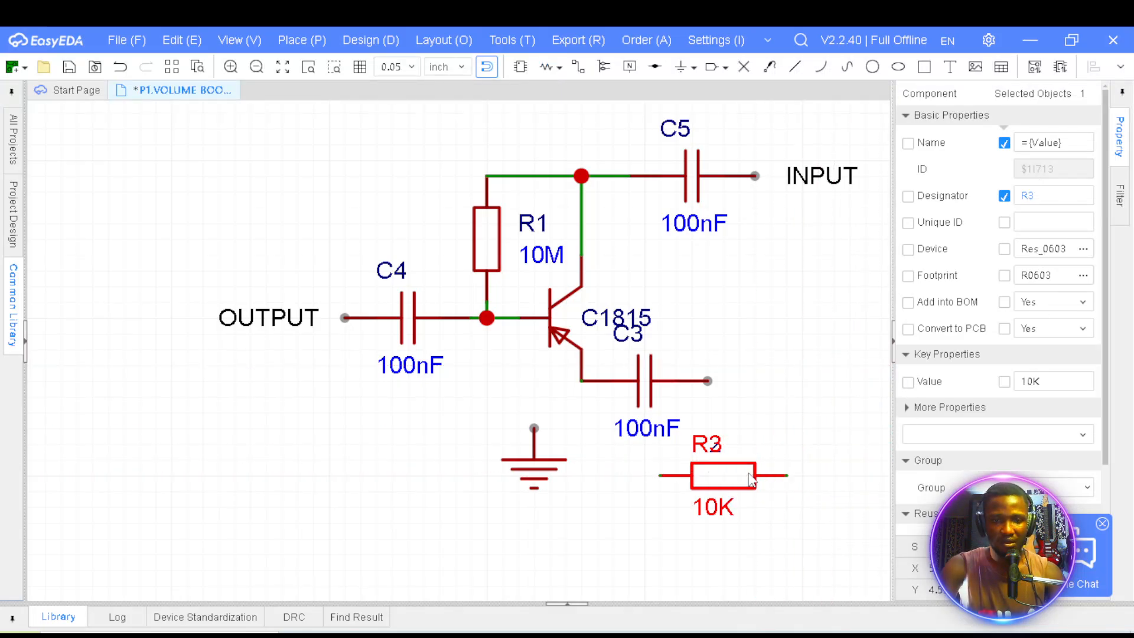
- Set the name of resistor R2 below C3 to 1K
click(738, 484)
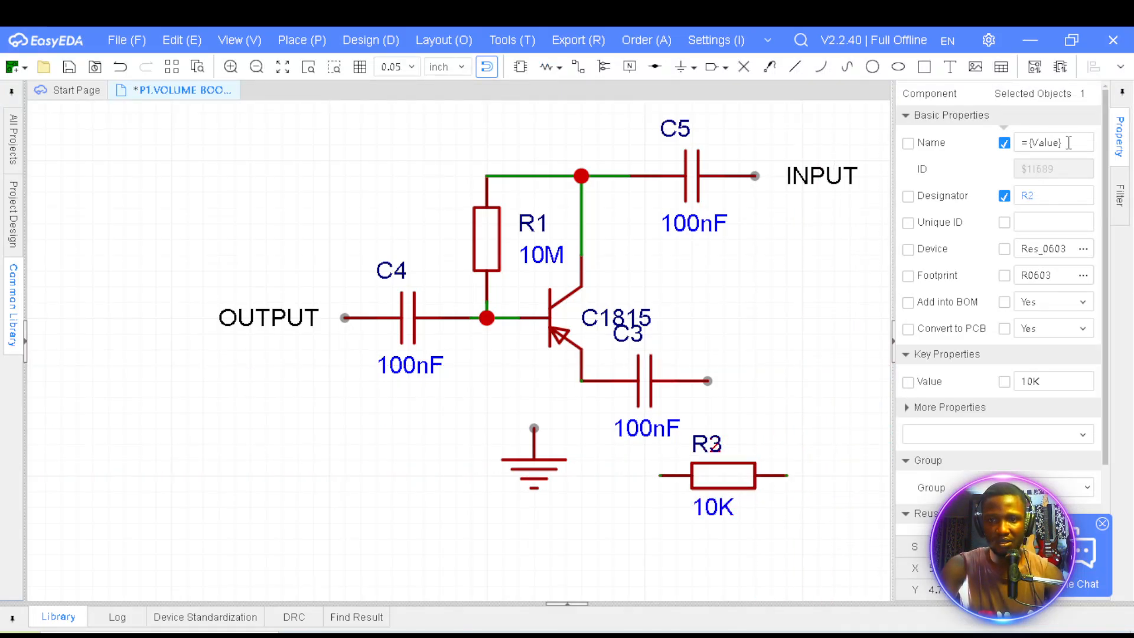
drag(1069, 143, 1036, 141)
text(1)
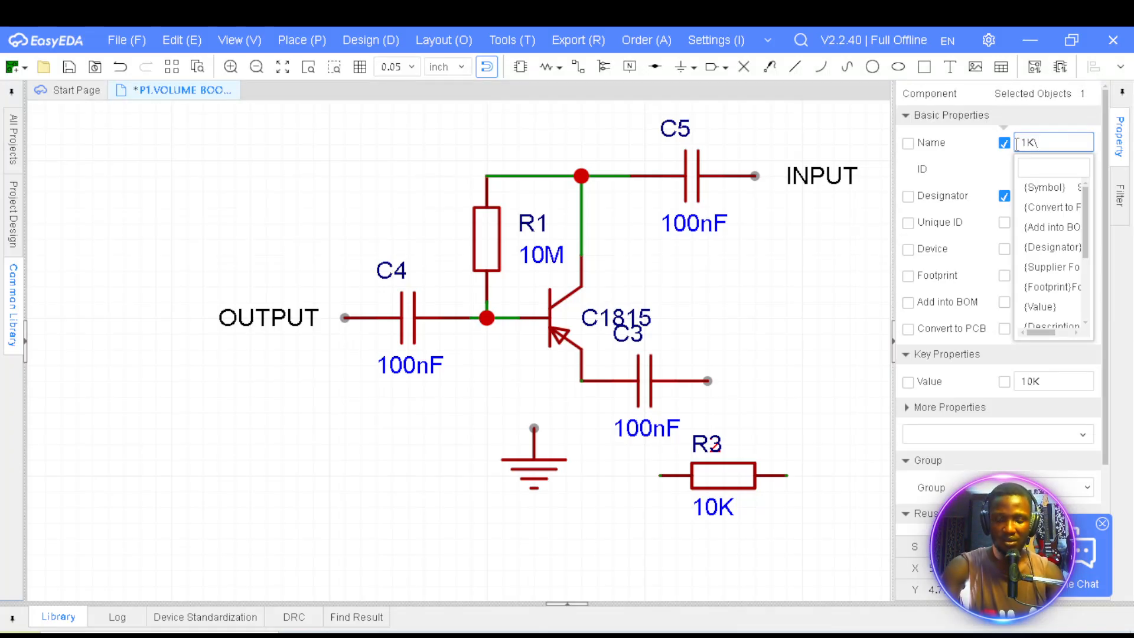
text(K)
key(Return)
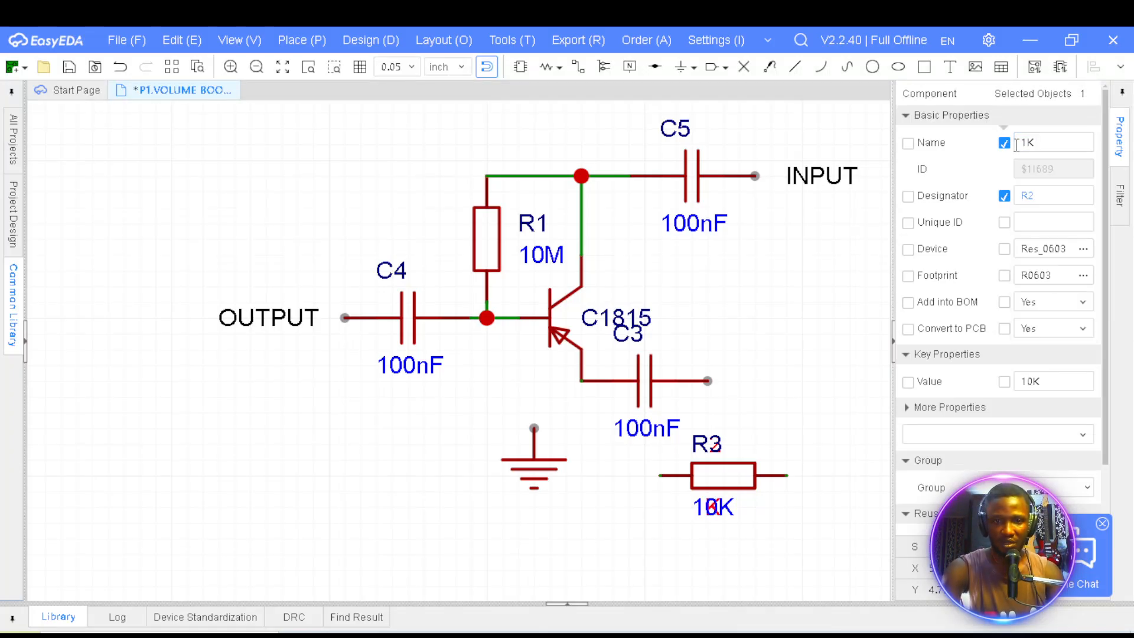
- Remove the 10K label of the overlapping duplicate R3 and move R3 to the right, partly off R2
click(801, 435)
click(712, 506)
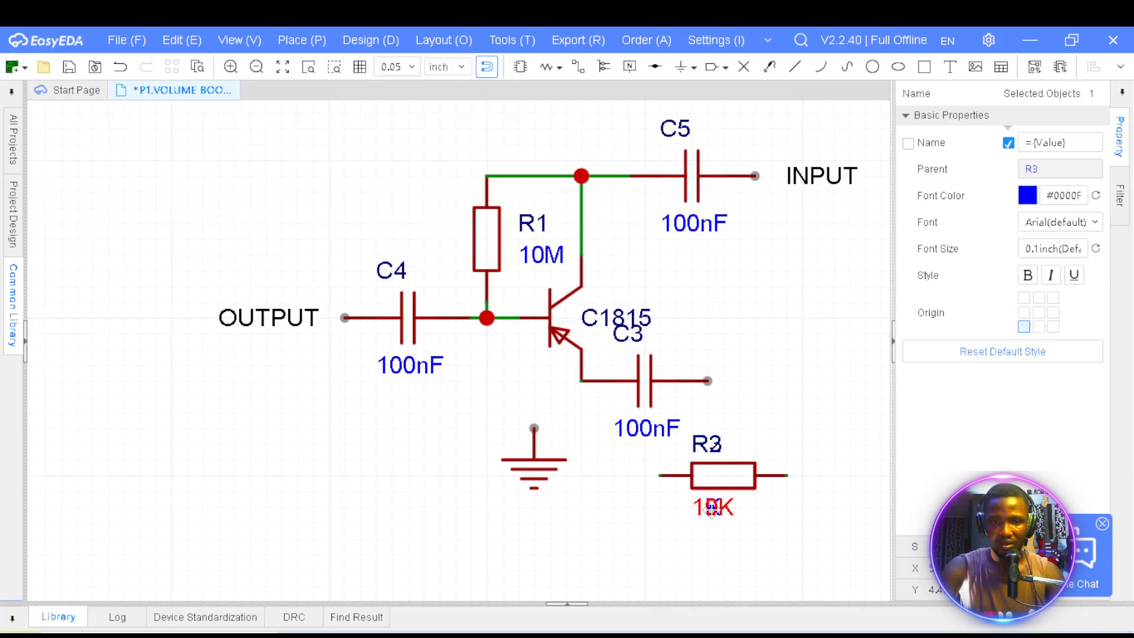
drag(712, 507, 699, 545)
click(723, 473)
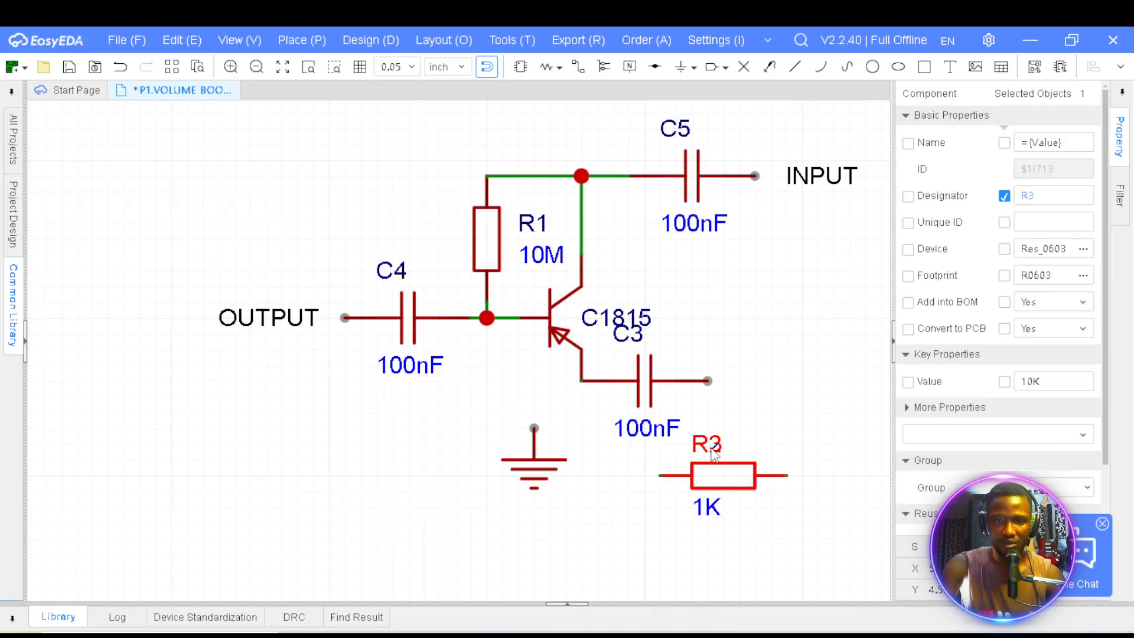
drag(721, 476, 769, 461)
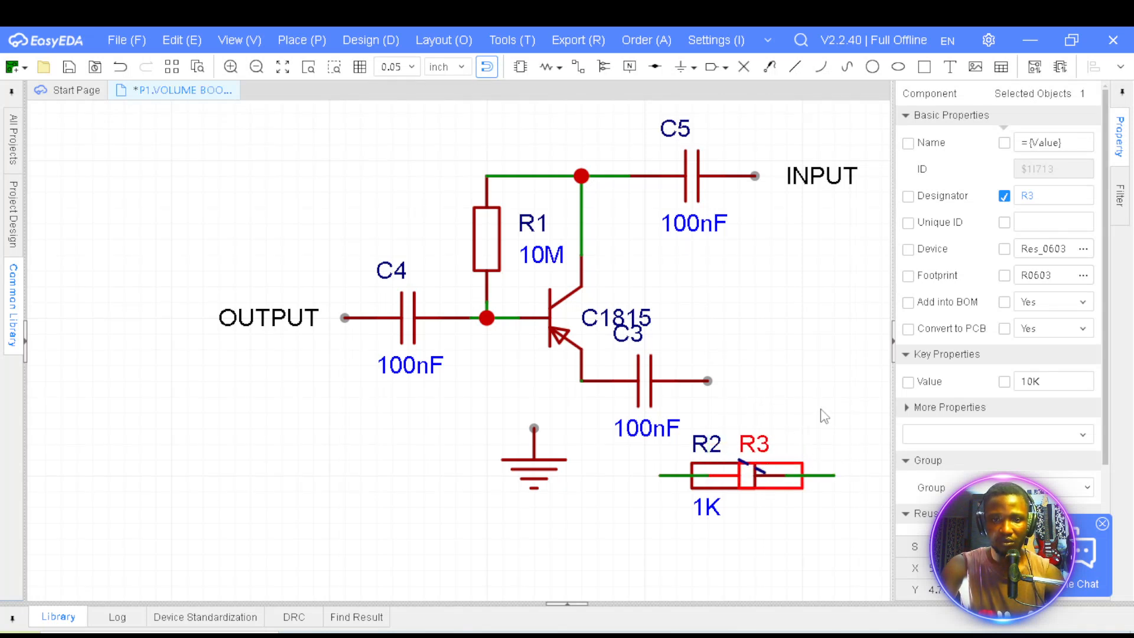
- Delete the overlapping resistors R3 and R2 and the two leftover wire segments below C3
click(820, 414)
click(771, 475)
key(Delete)
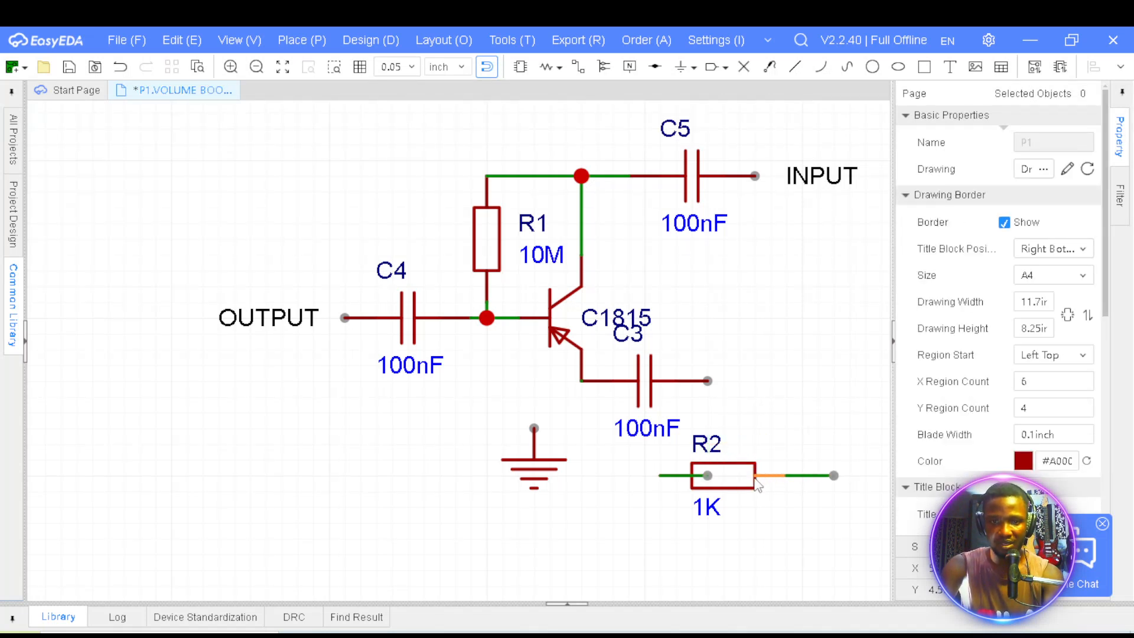
click(718, 479)
key(Delete)
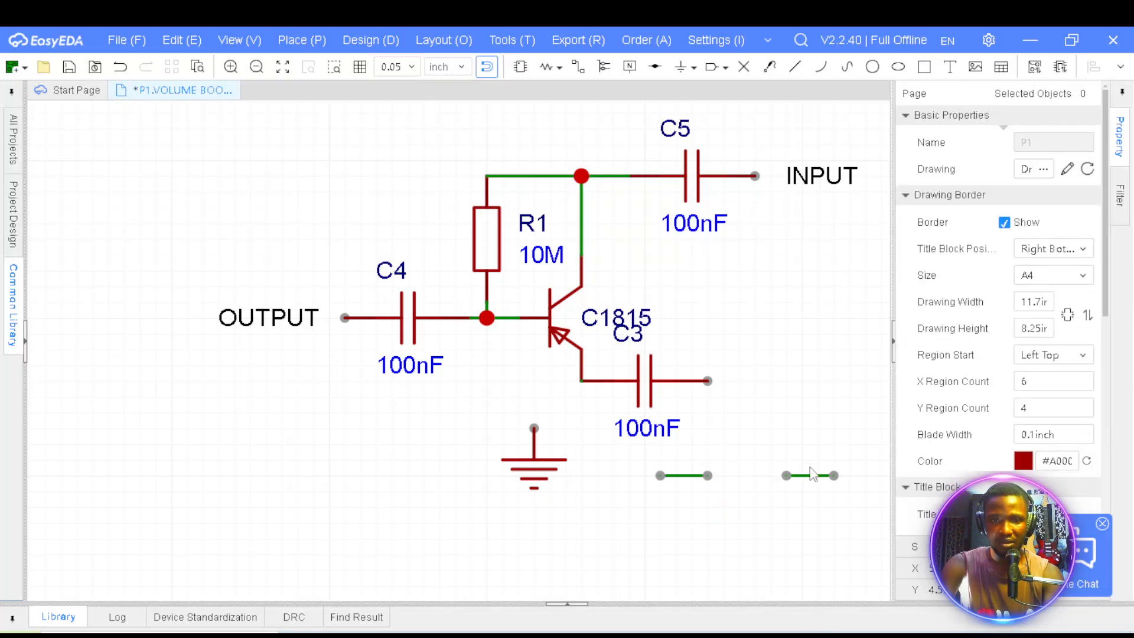
click(809, 475)
key(Delete)
click(701, 475)
key(Delete)
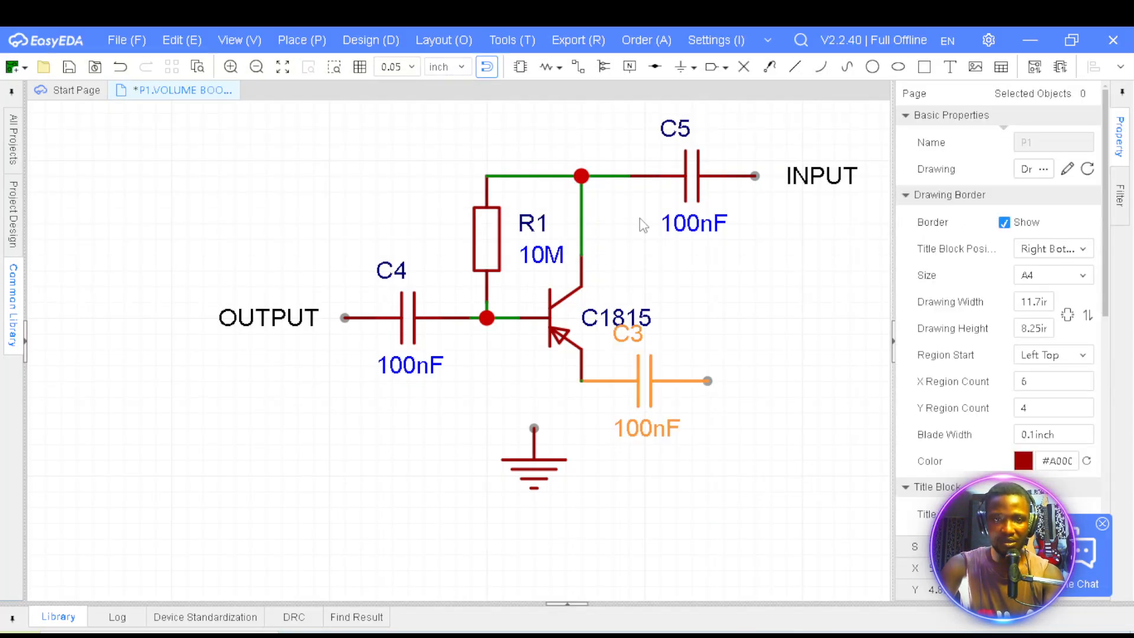
- Place a single horizontal resistor below and to the right of C3
click(560, 67)
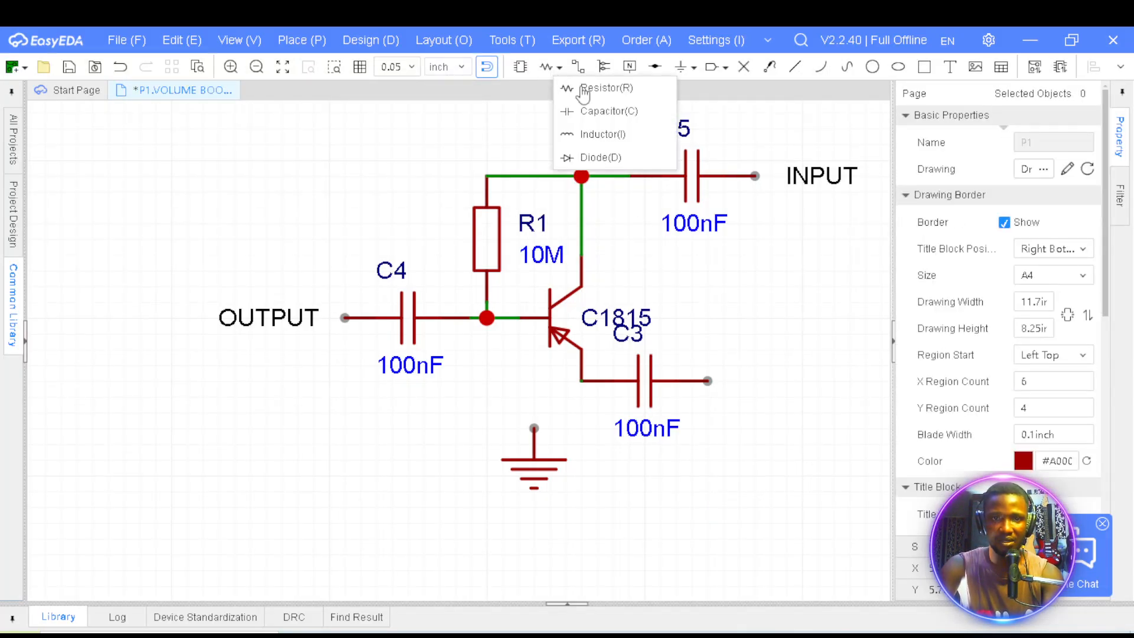
click(585, 88)
click(726, 495)
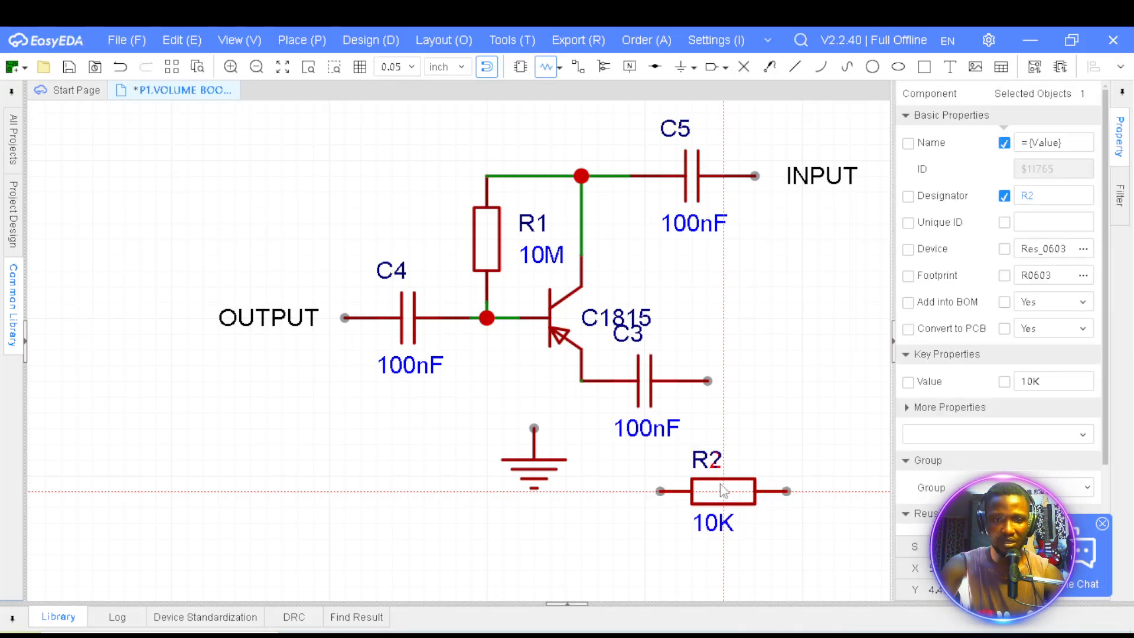
key(Escape)
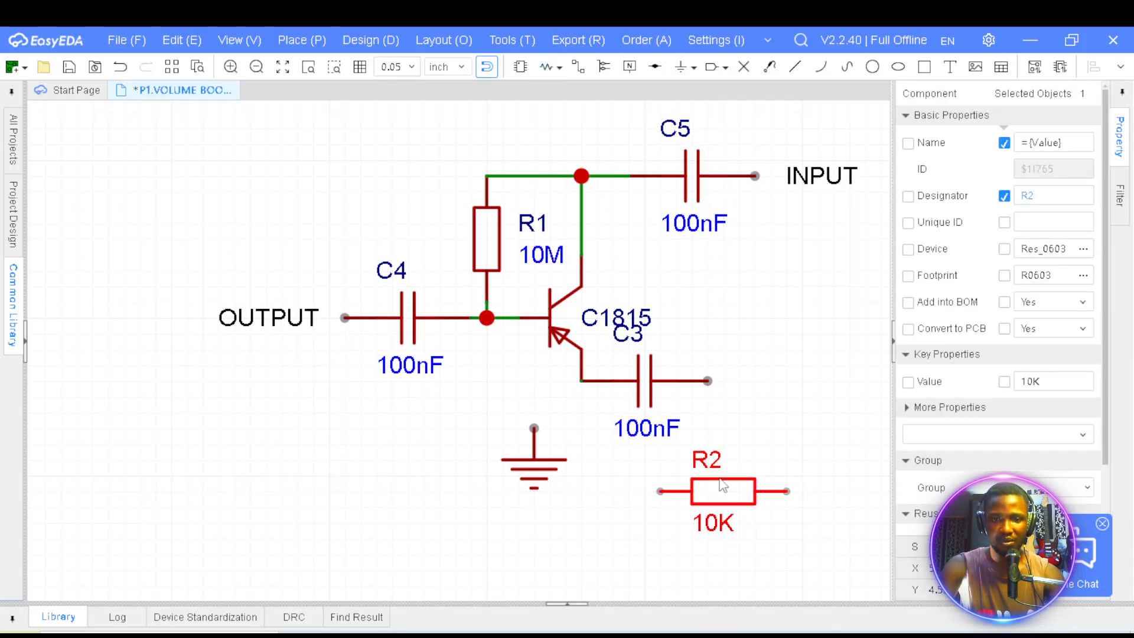
- Set R2's name to 1K and move it up and right until its left pin lies directly below C3's free pin
click(715, 528)
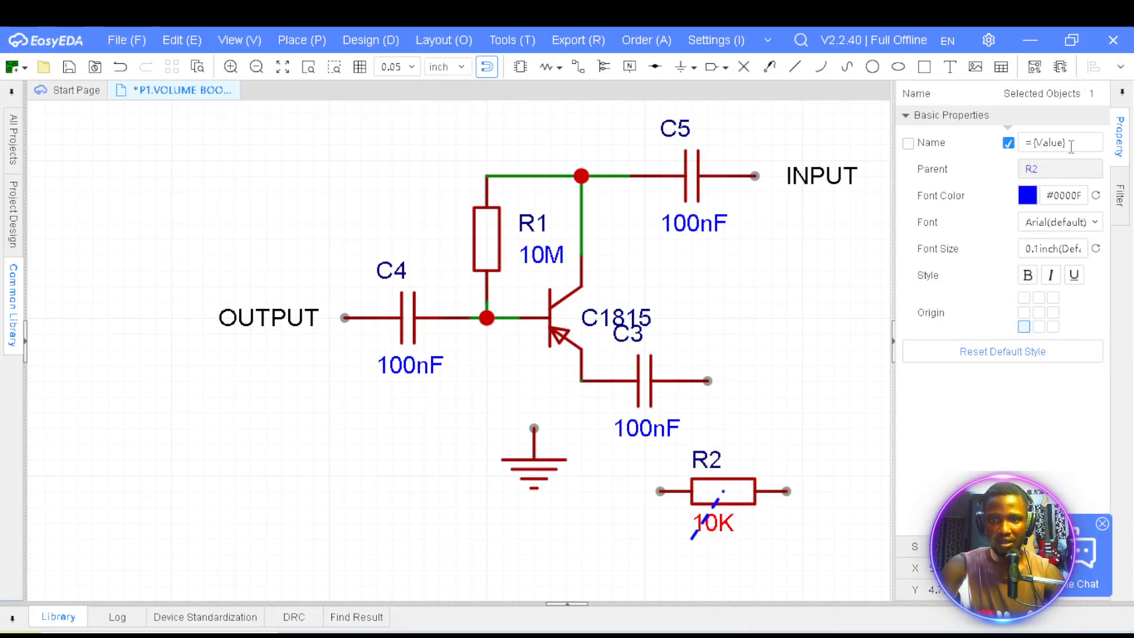
drag(1071, 145, 1025, 153)
text(1K)
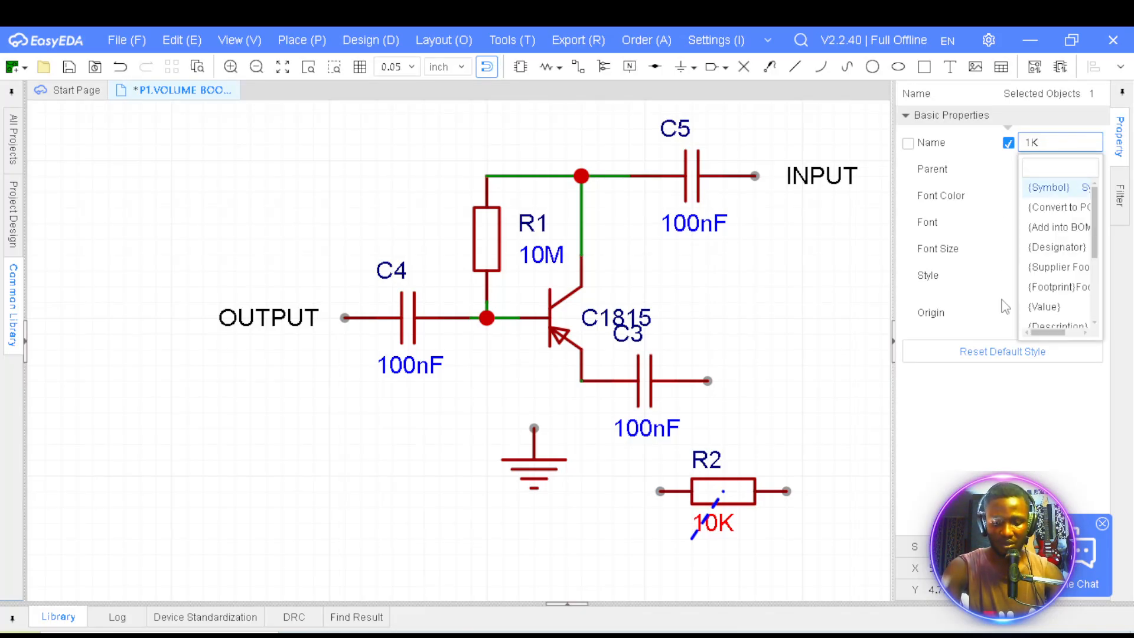
key(Return)
click(780, 411)
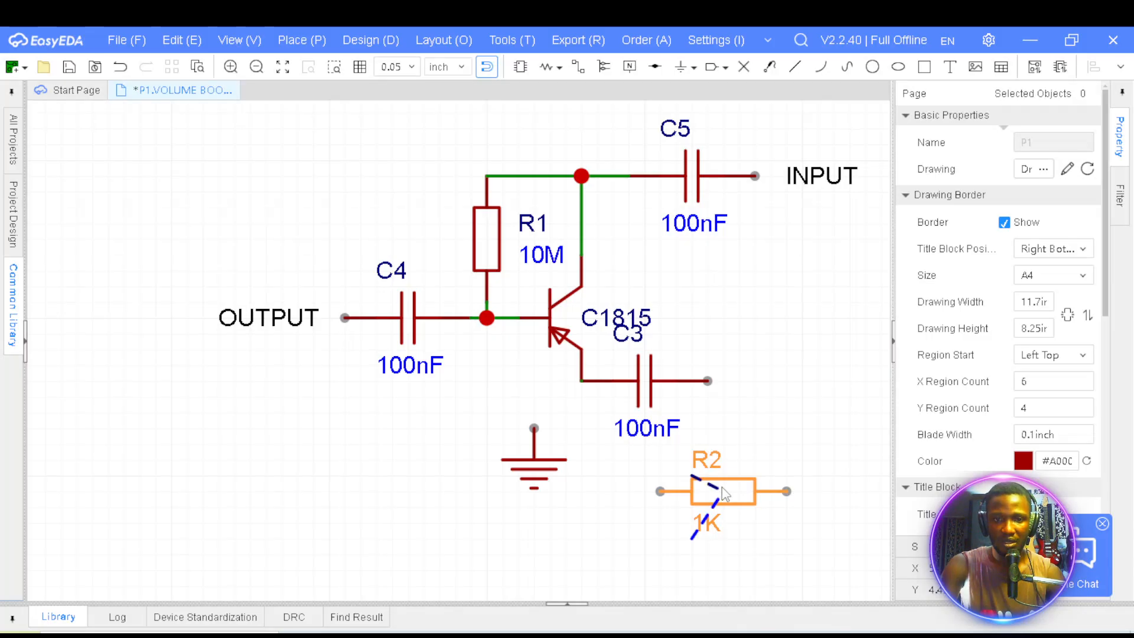
drag(723, 493, 766, 441)
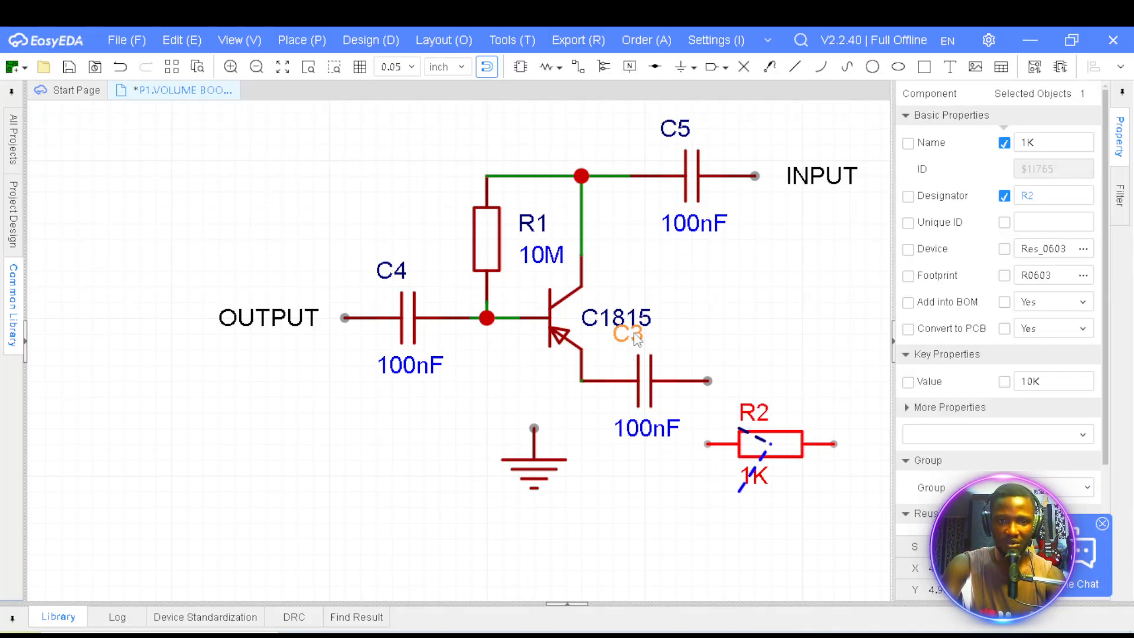
- Move C3's designator label clear of the C1815 label, placing it just right of the capacitor's plates
drag(642, 335, 658, 335)
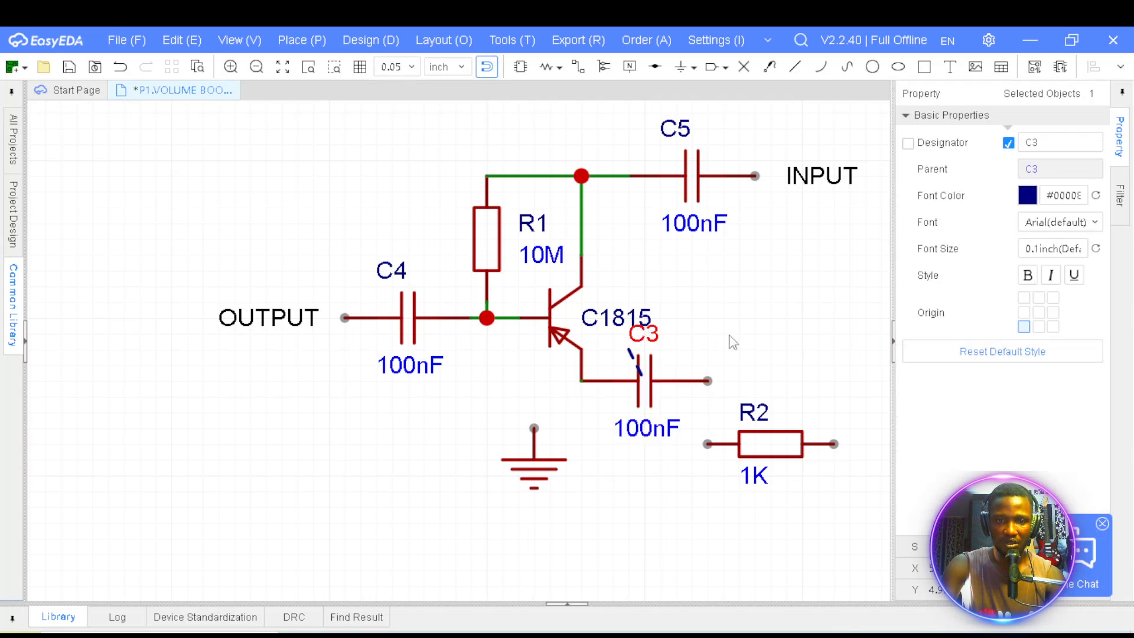
click(630, 350)
drag(650, 337, 673, 366)
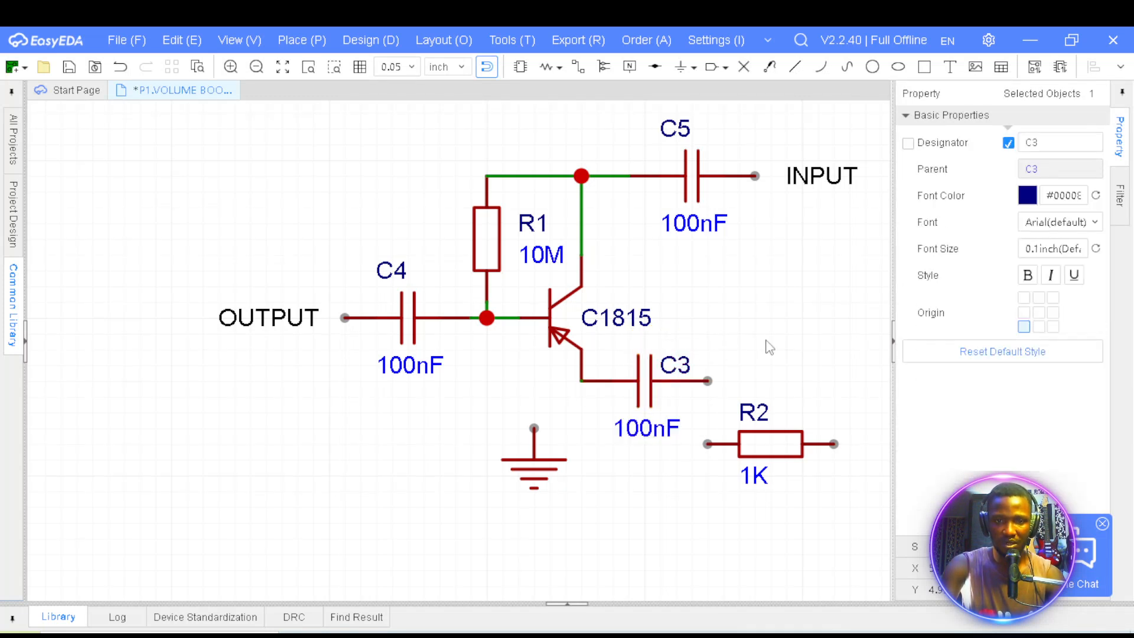
click(767, 346)
- Rotate resistor R2 to vertical and move it so its upper pin joins C3's free right pin
click(771, 448)
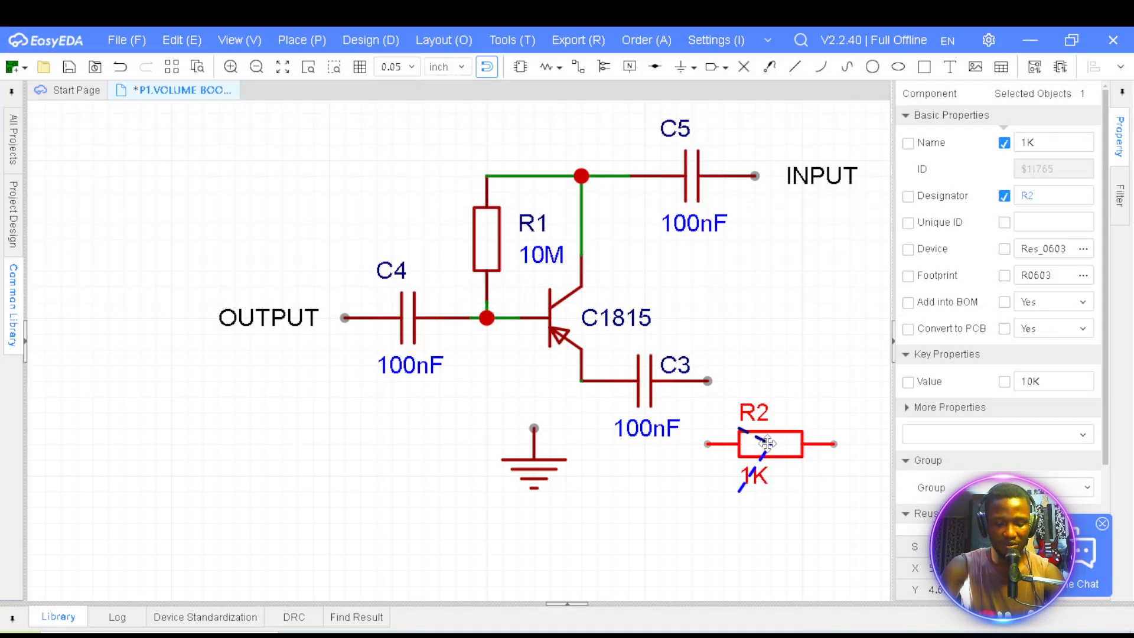
key(space)
drag(763, 449, 711, 437)
click(810, 388)
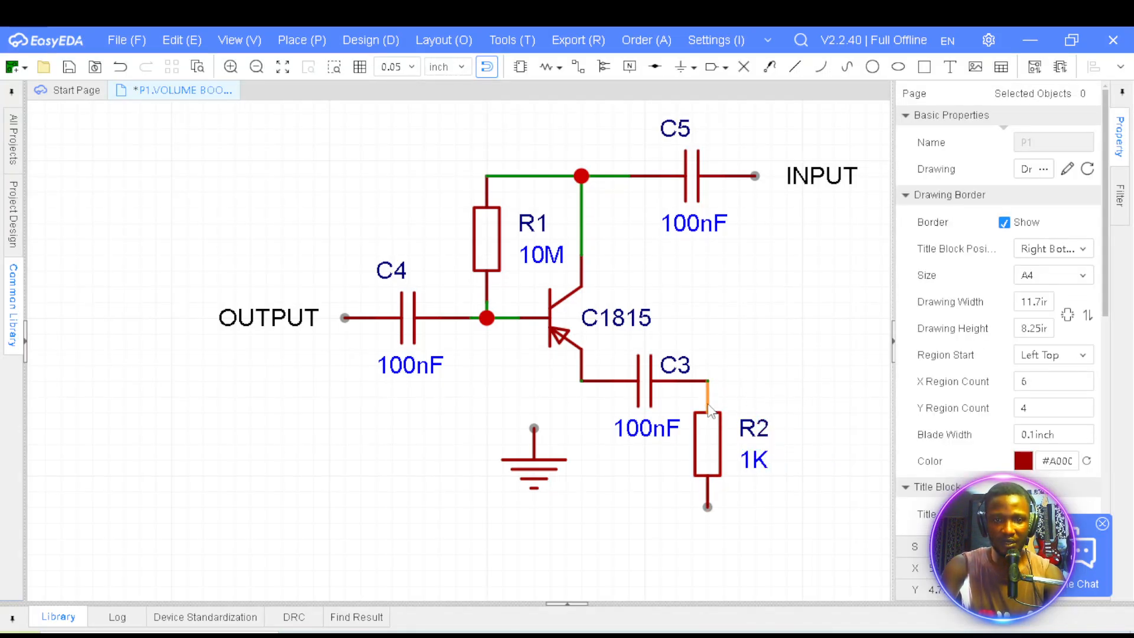
scroll(721, 431, up, 6)
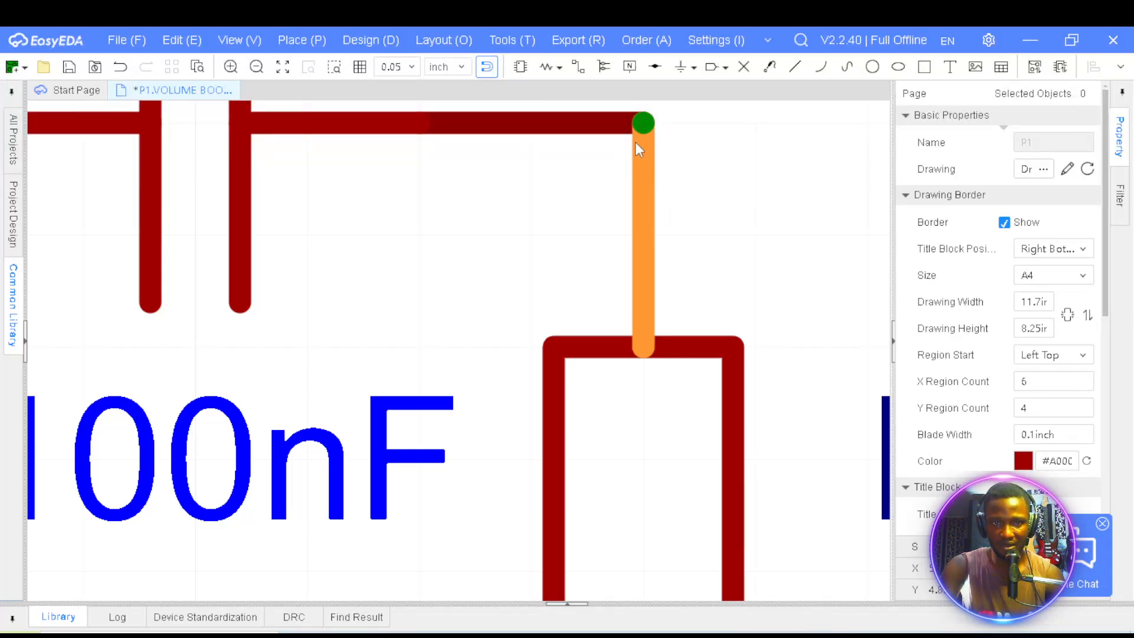
- Move the ground symbol to just left of R2's lower pin at the same height and start the Wire tool to connect them
scroll(635, 209, down, 5)
scroll(672, 395, down, 3)
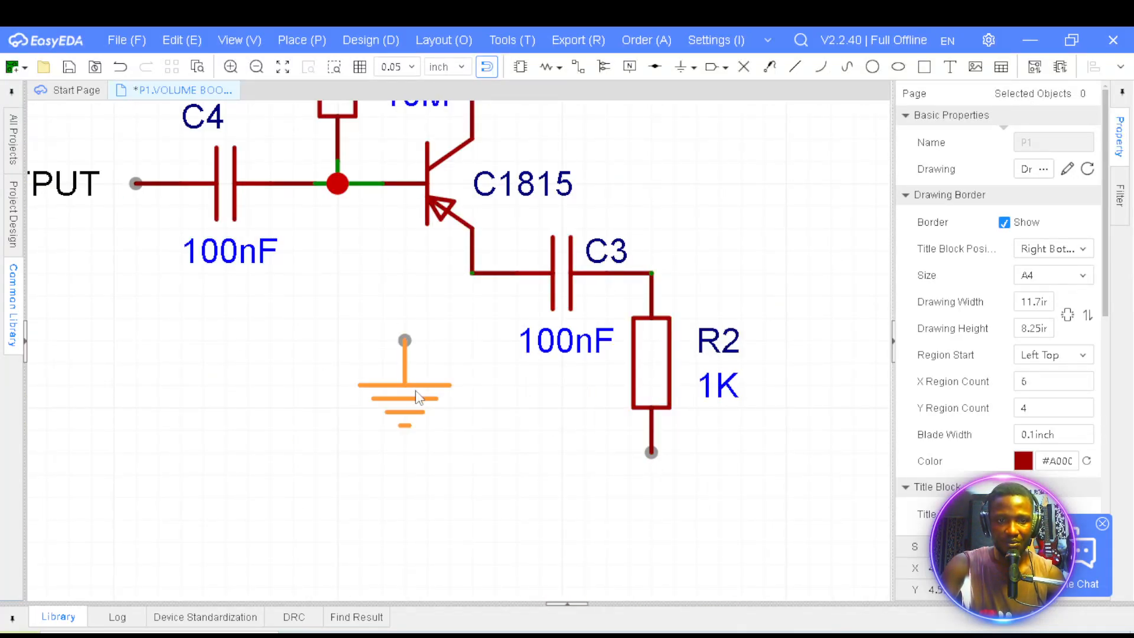
drag(432, 406, 577, 495)
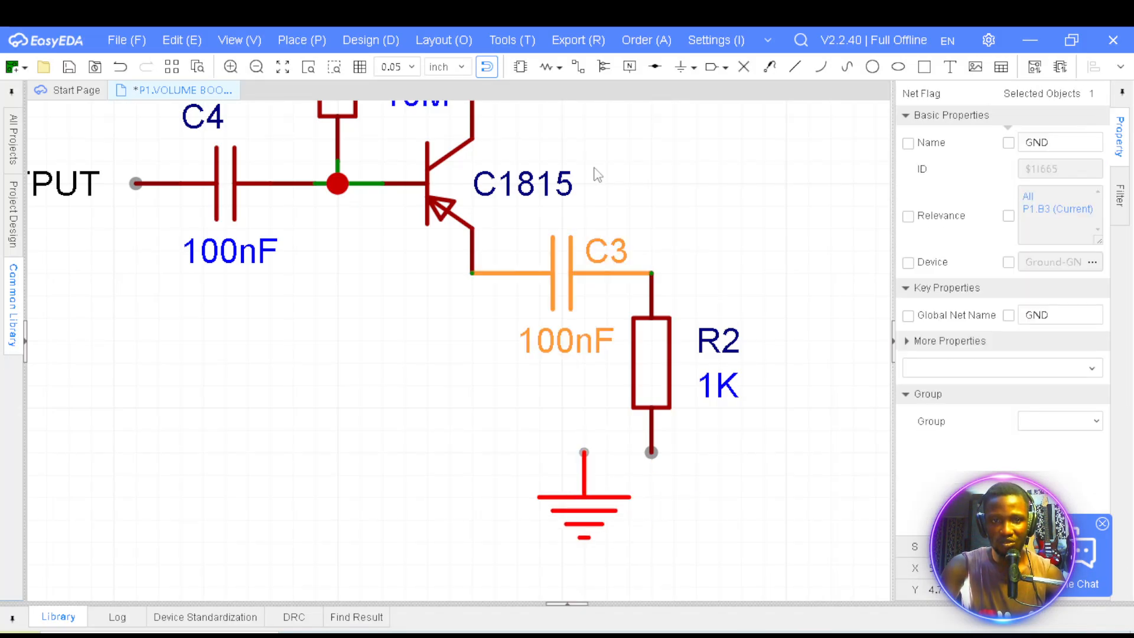
click(577, 69)
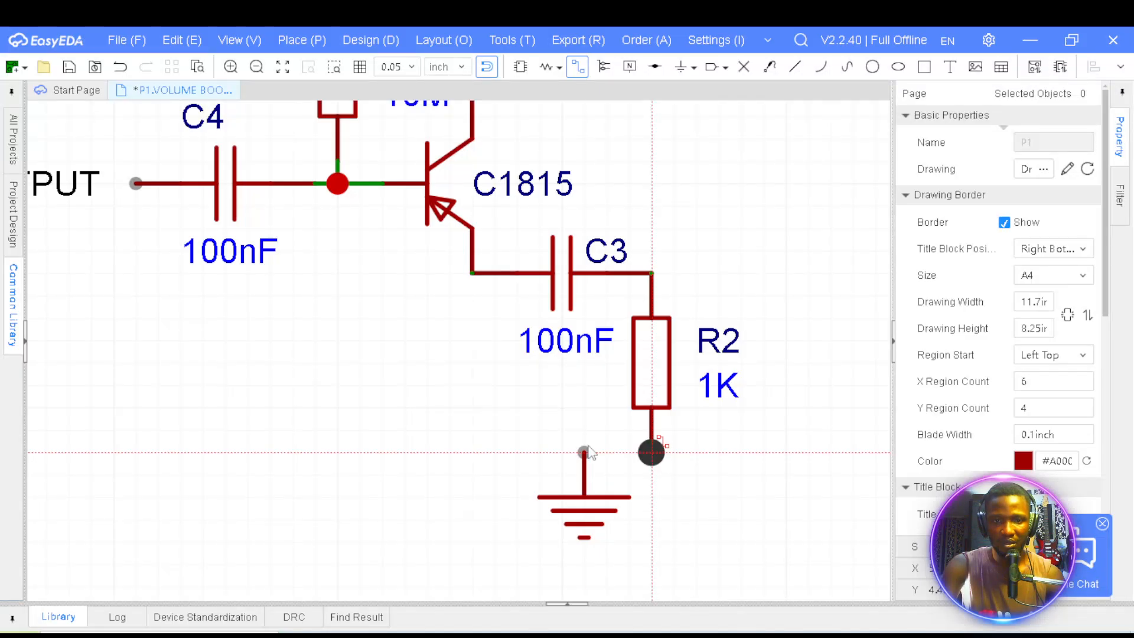
- Wire the ground symbol to R2's lower pin and delete that wire again
click(584, 452)
click(652, 453)
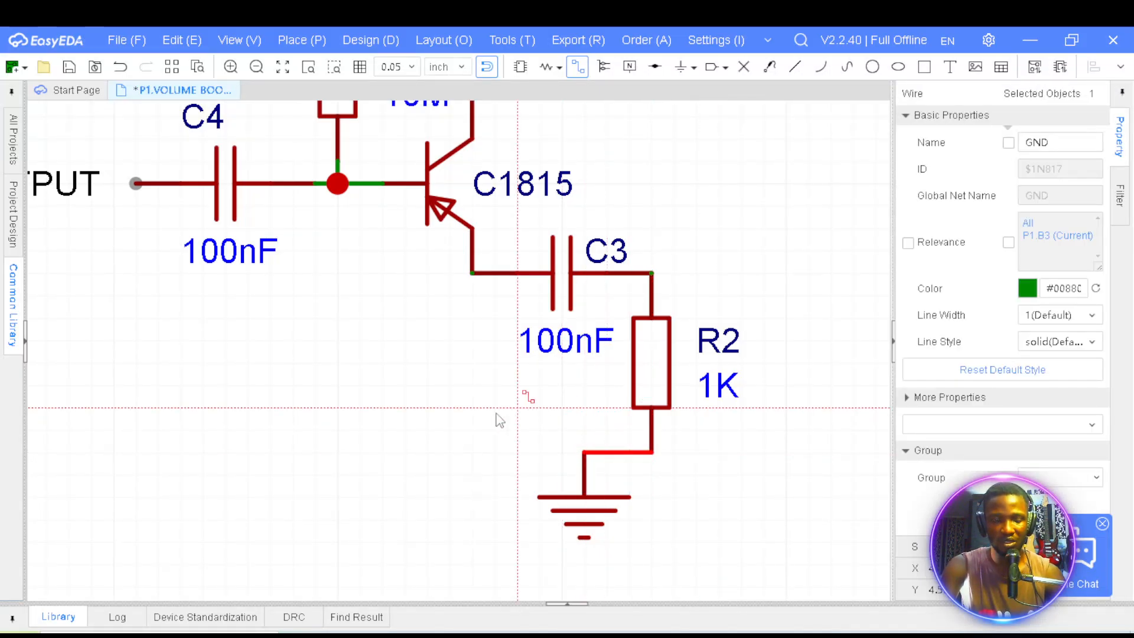
key(Escape)
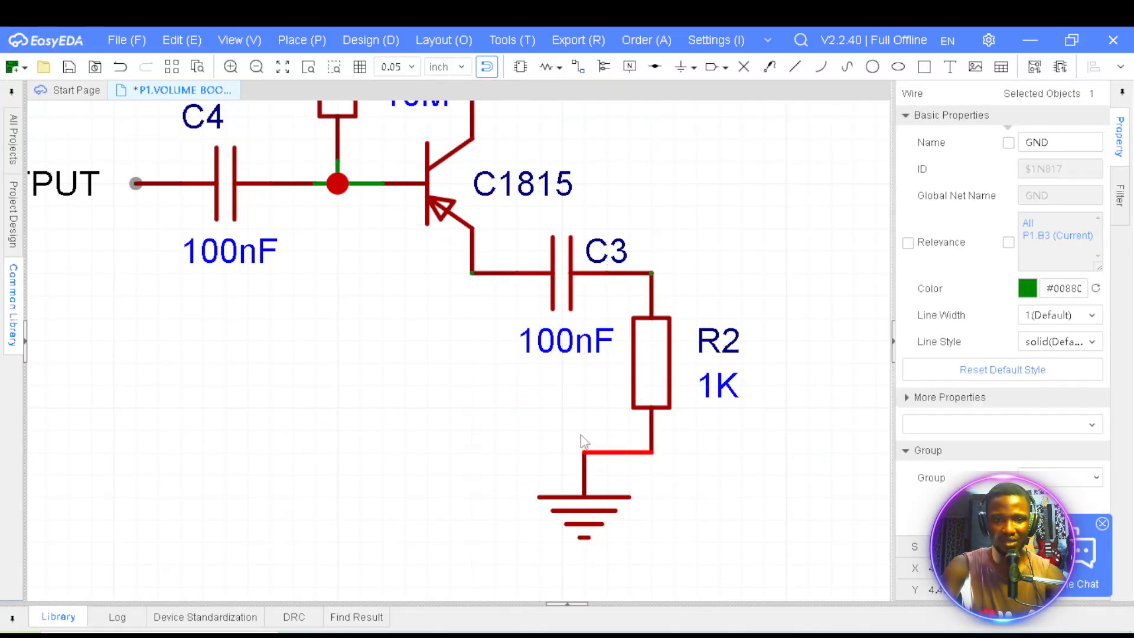
key(Delete)
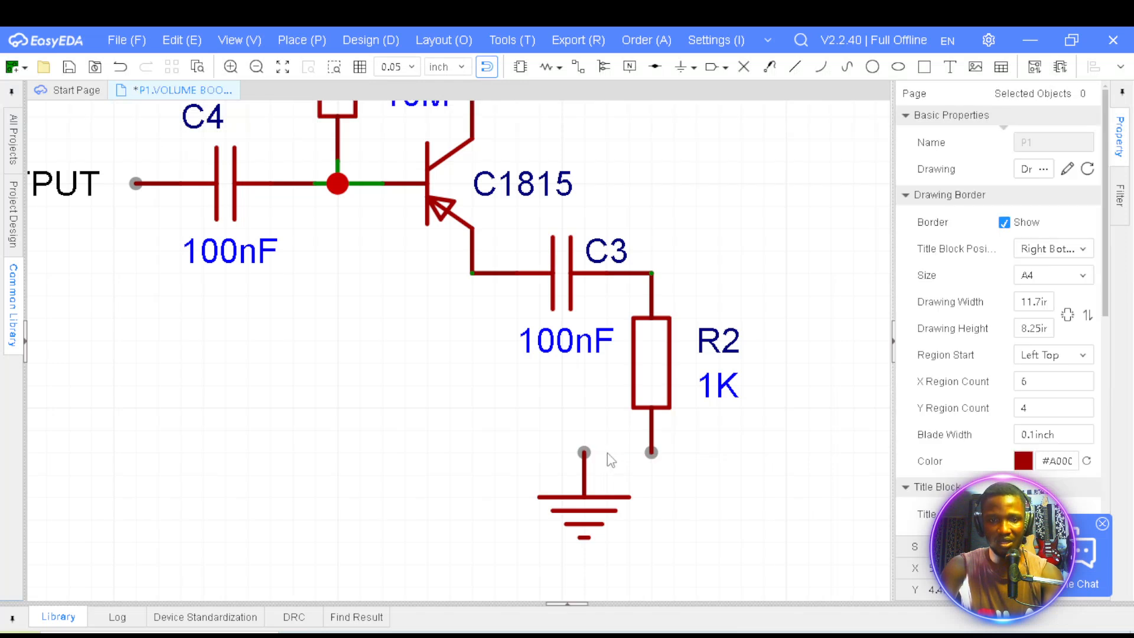
- Try a wire from R2's lower pin past the ground symbol to the junction of C4, R1 and the transistor base
click(578, 66)
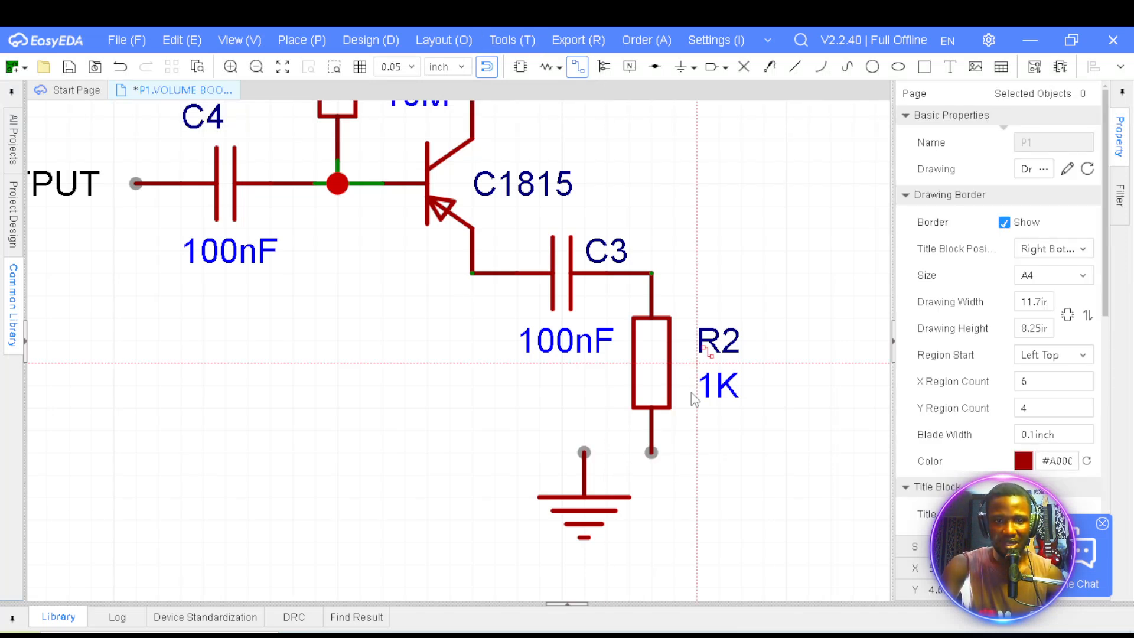
click(652, 452)
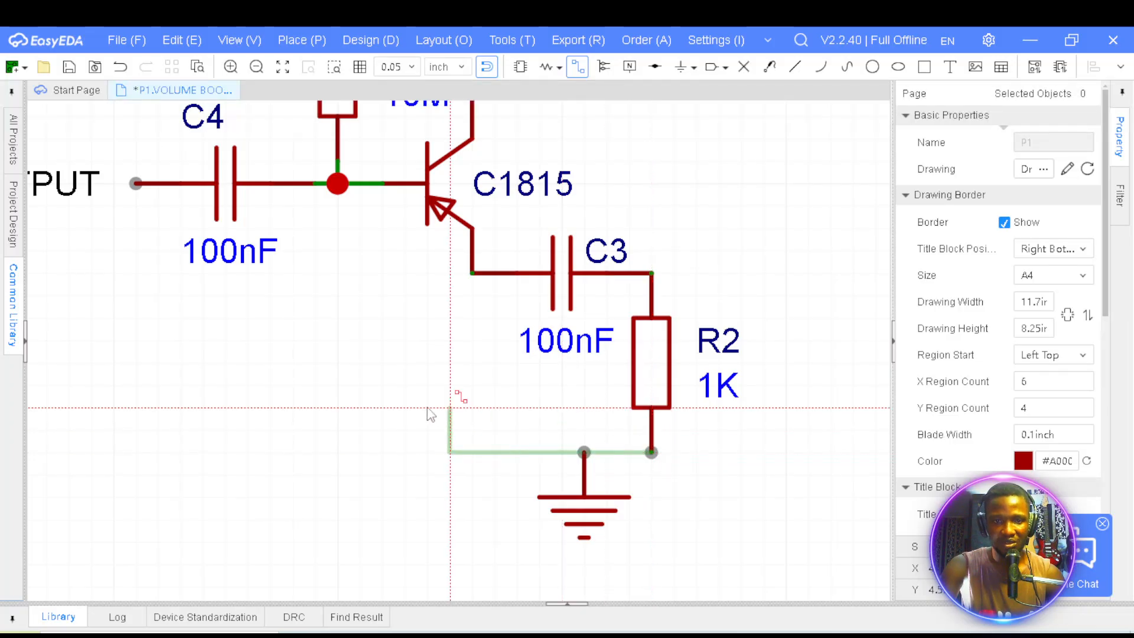
click(338, 183)
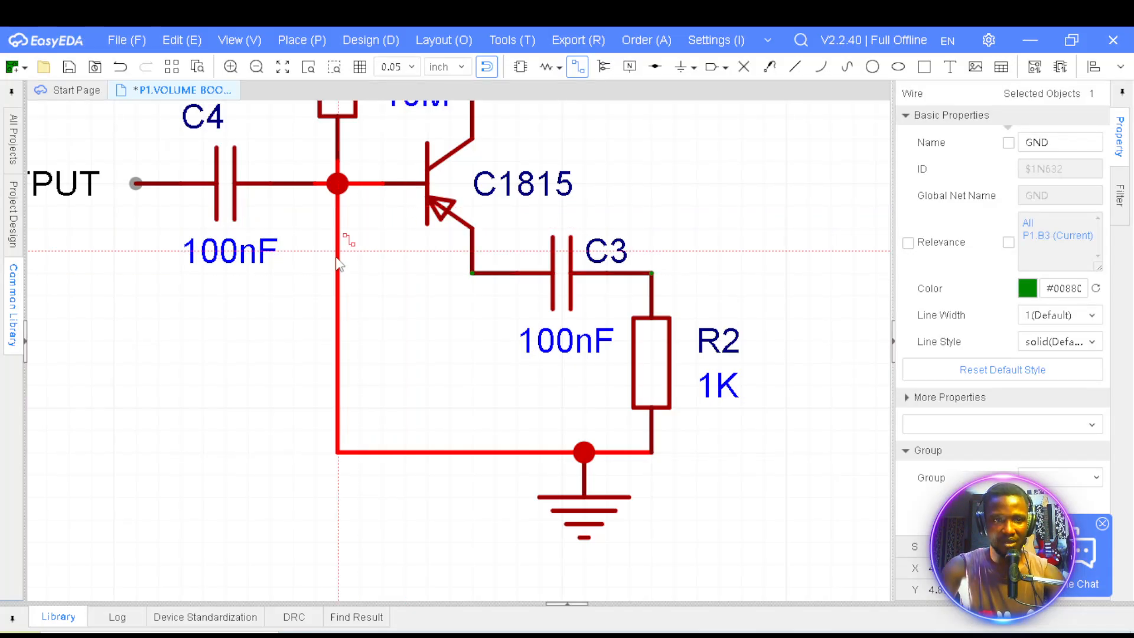
key(Escape)
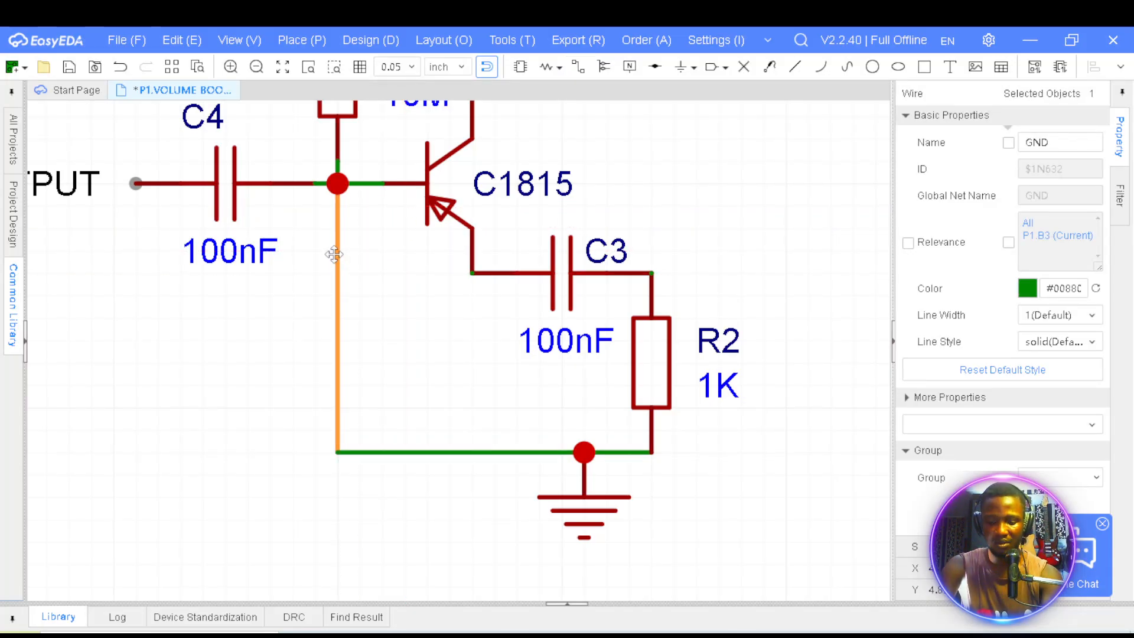
- Delete all segments of the wire linking R2, the ground symbol and the transistor base junction
key(Delete)
click(395, 452)
key(Delete)
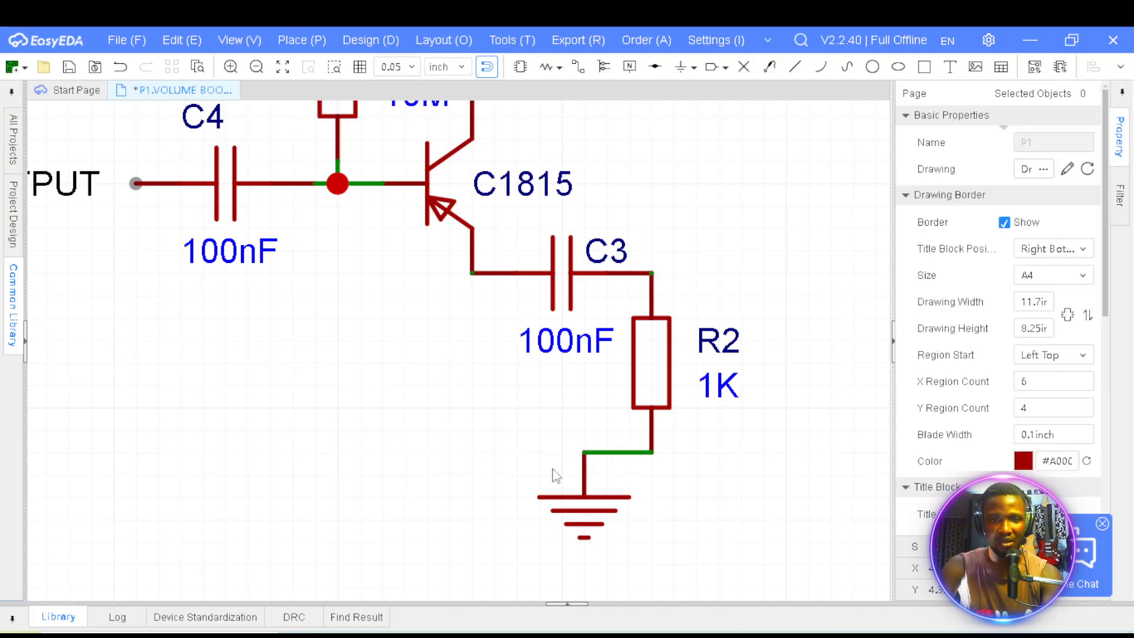
click(619, 453)
key(Delete)
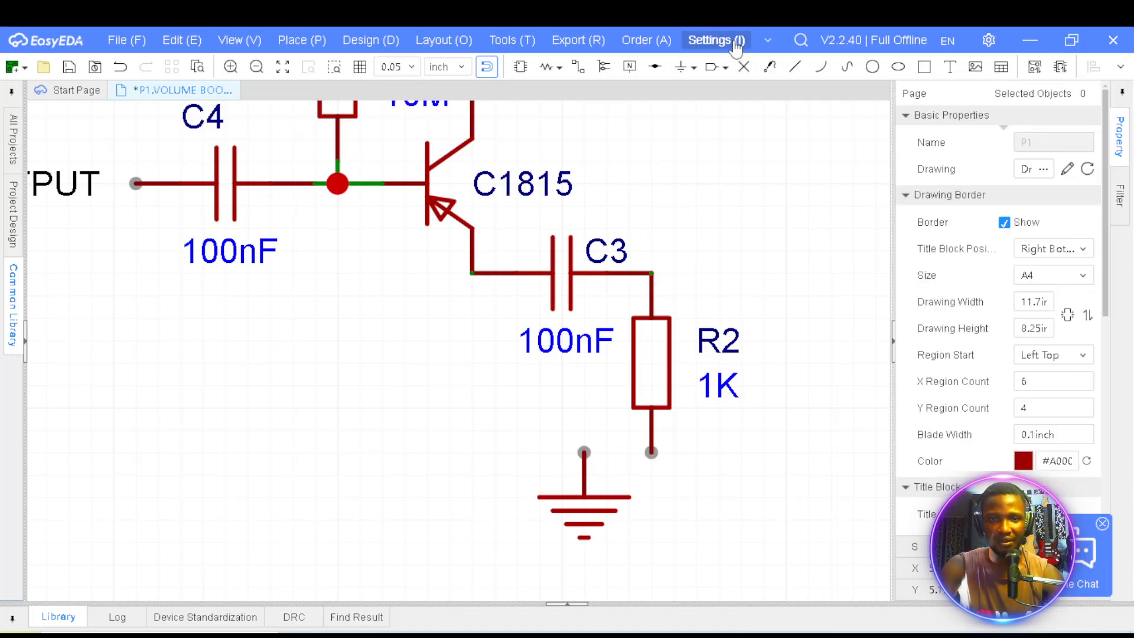
- Wire R2's lower pin directly to the top of the ground symbol
click(578, 68)
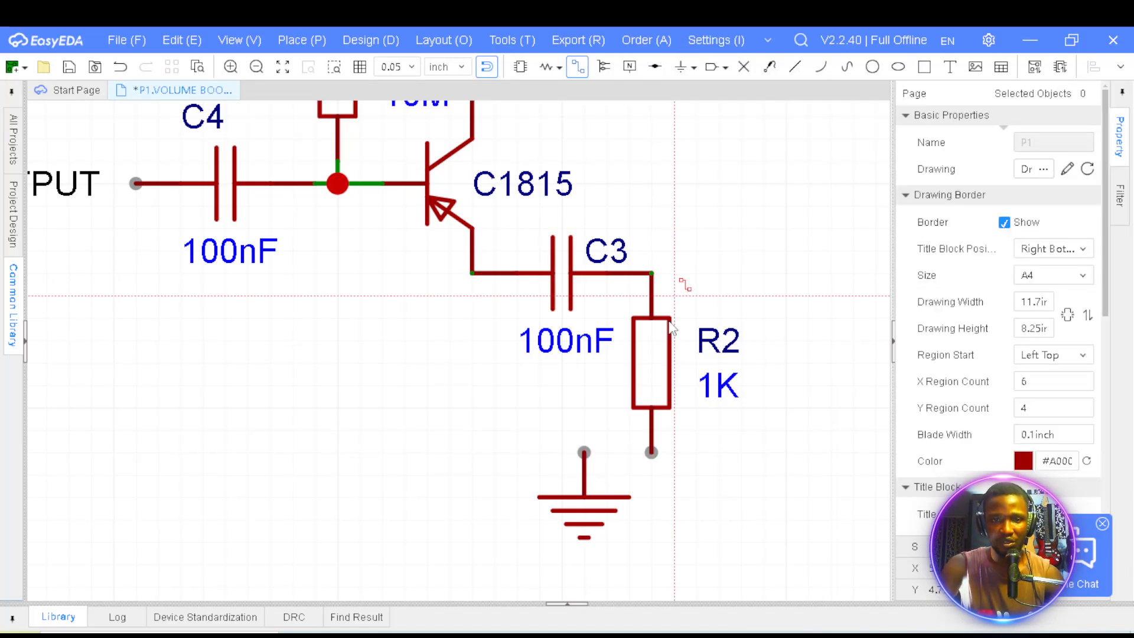
click(652, 454)
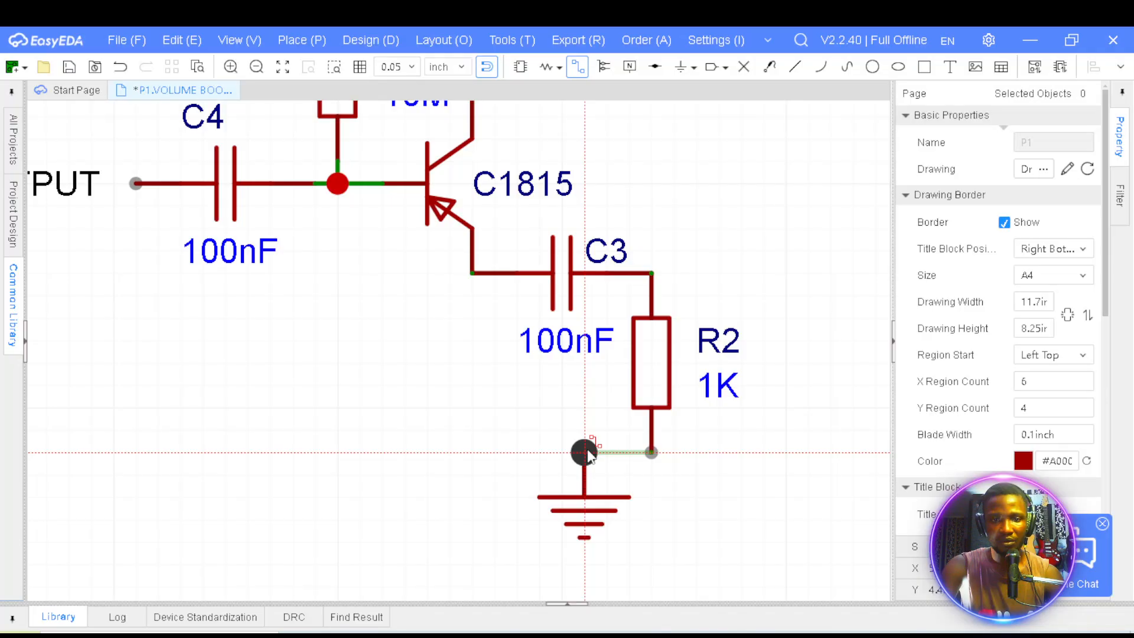
click(585, 453)
key(Escape)
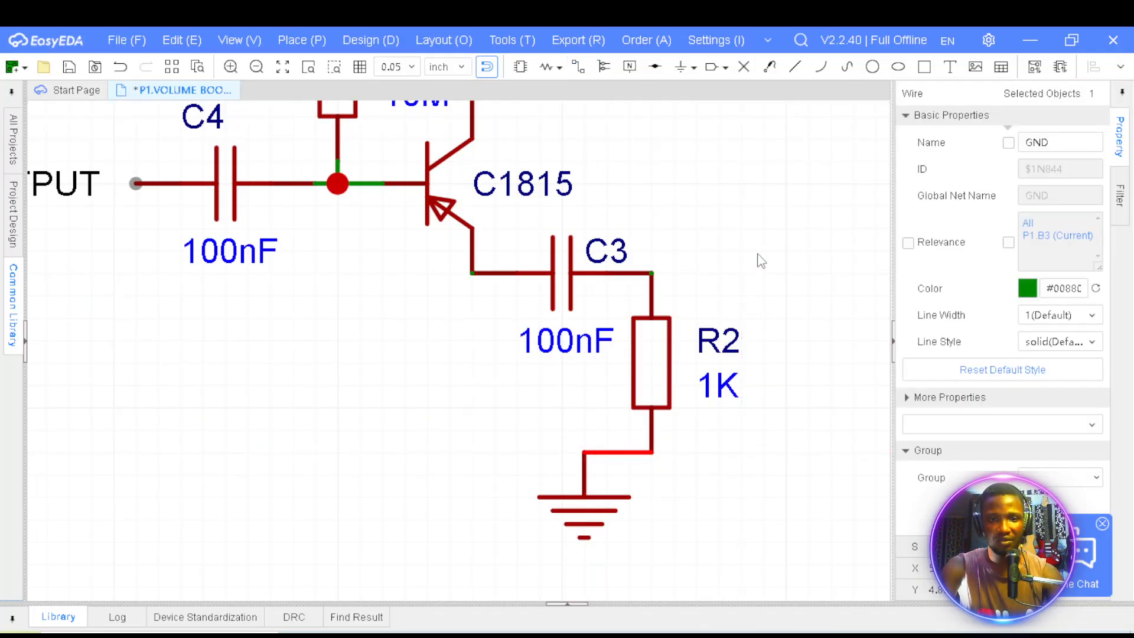
click(736, 286)
- Review the whole transistor circuit, from the INPUT and OUTPUT labels down to the ground connection
scroll(726, 288, down, 3)
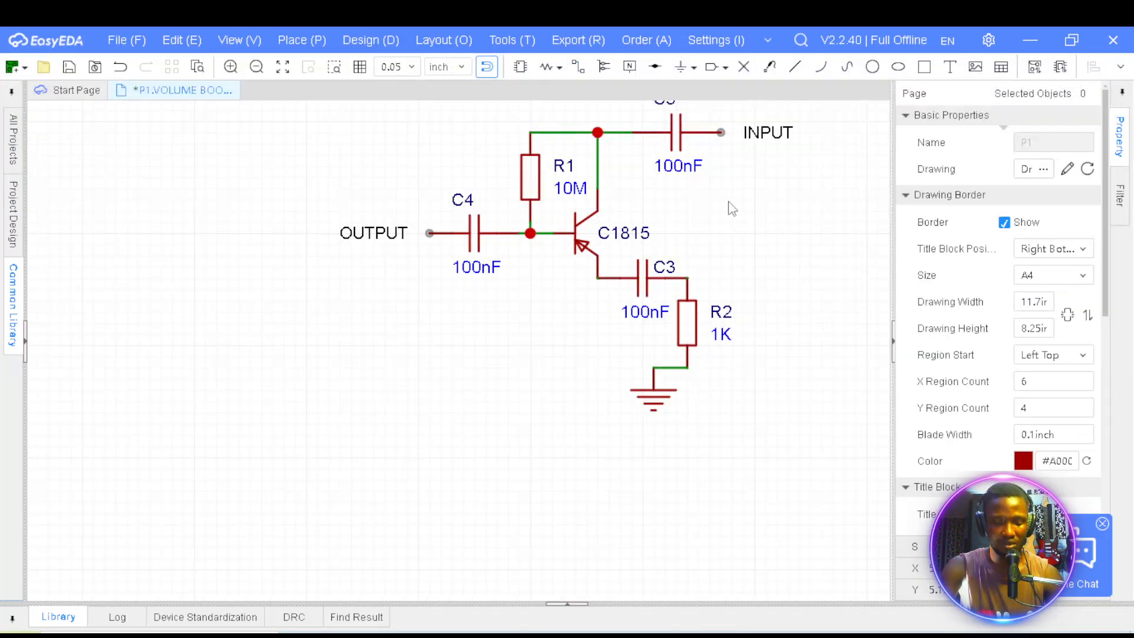
right_click(733, 208)
click(278, 201)
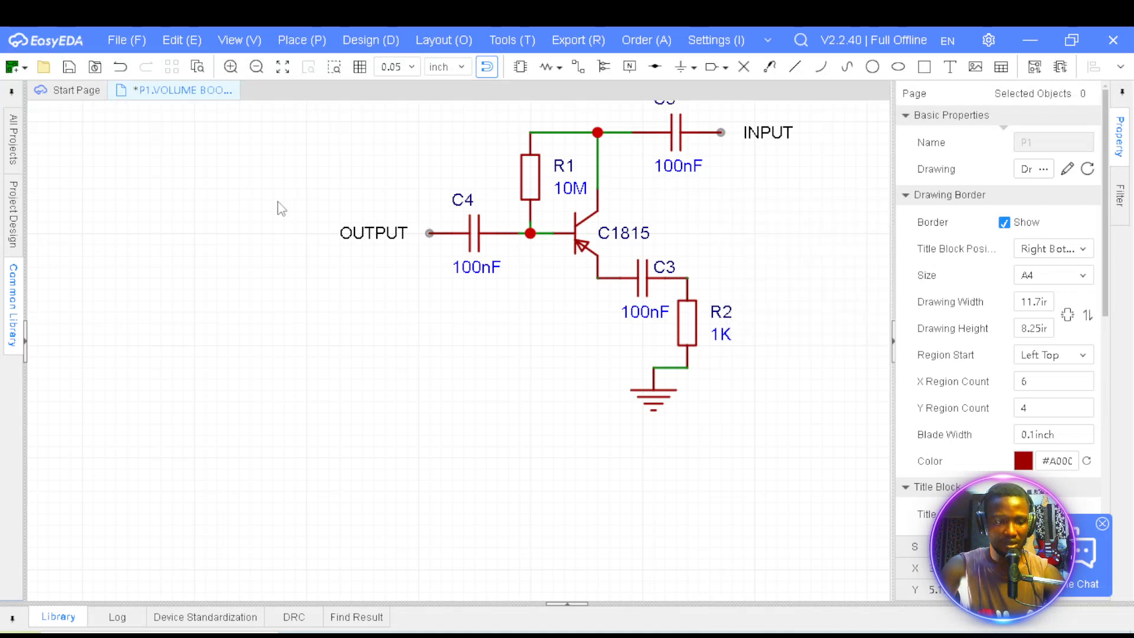
click(283, 68)
scroll(367, 283, up, 5)
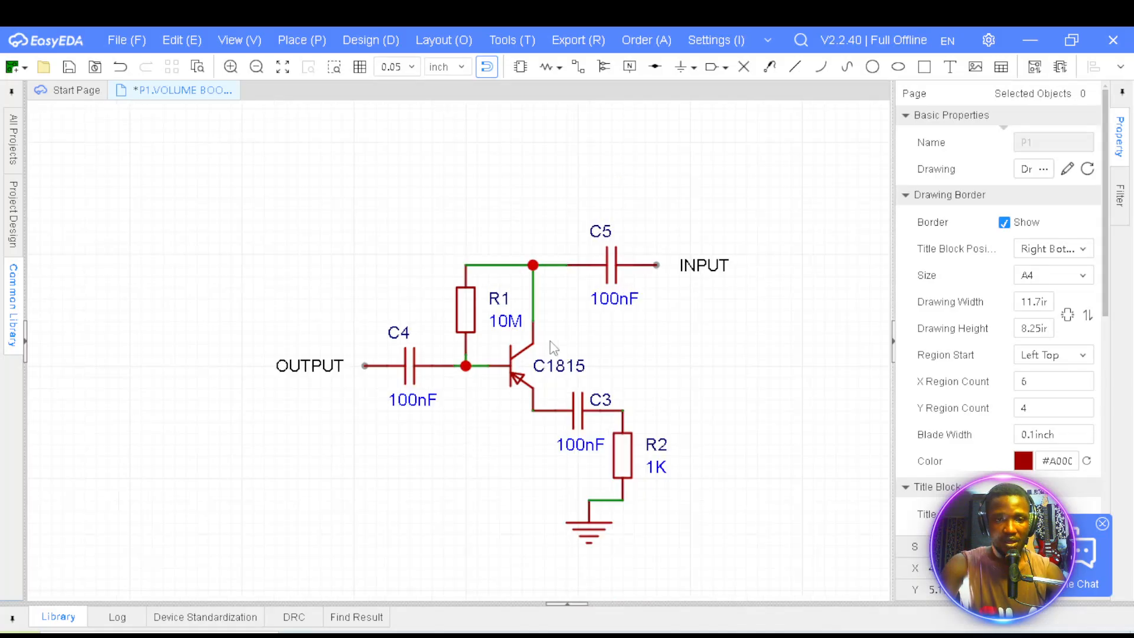
scroll(551, 341, down, 2)
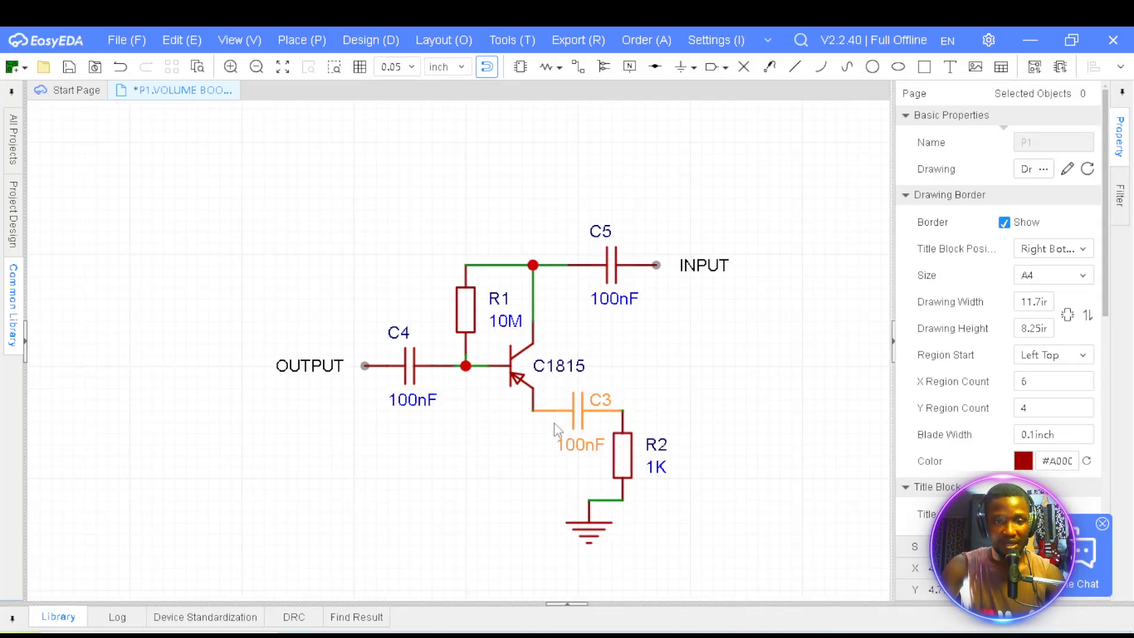
scroll(641, 430, down, 1)
scroll(641, 430, down, 1)
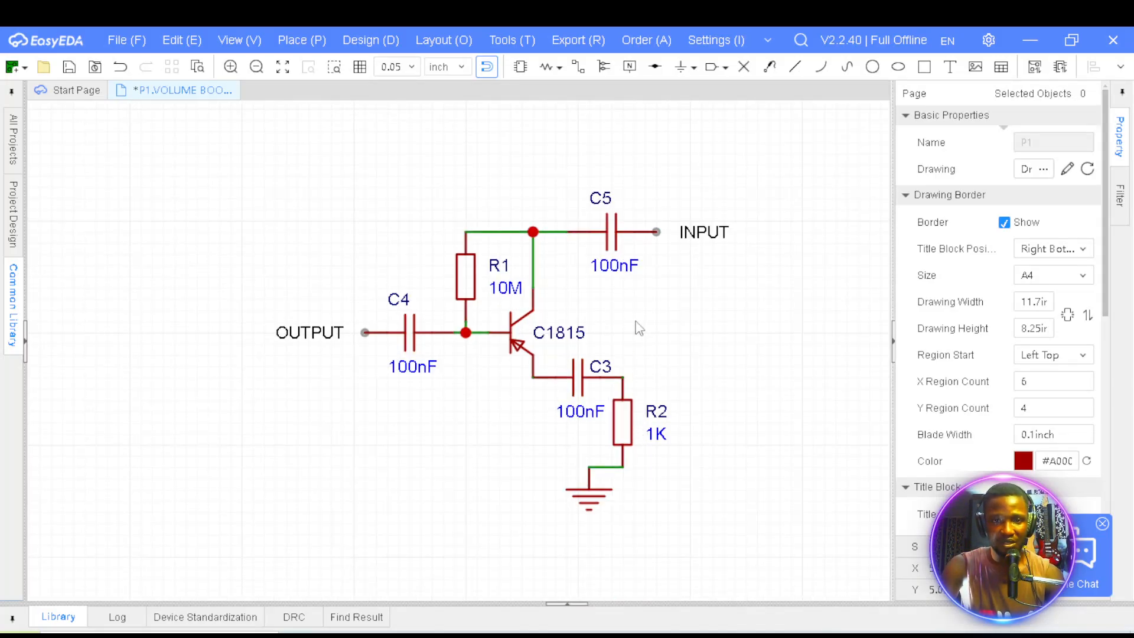
scroll(639, 329, up, 2)
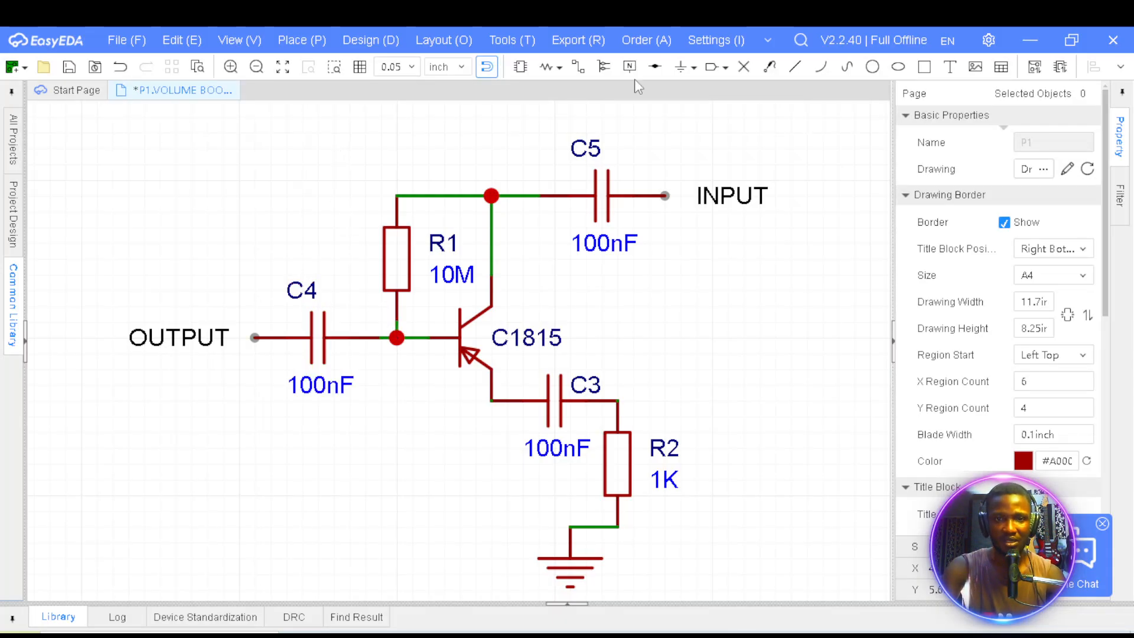
- Place a VCC power flag above and to the left of R1 and rename it 12V
click(694, 68)
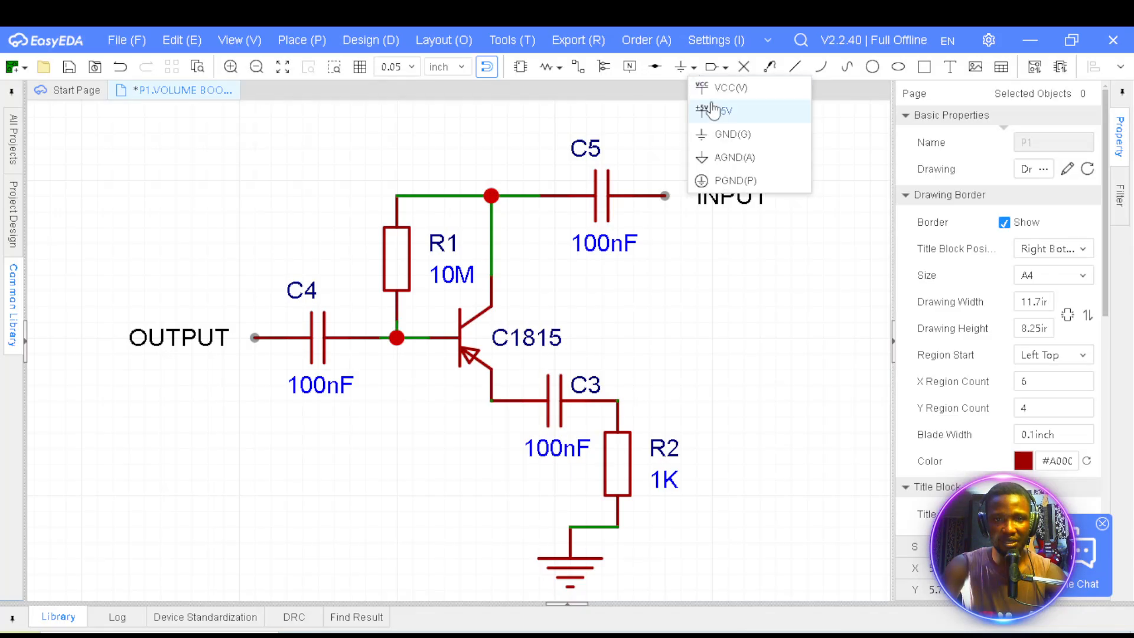
click(719, 88)
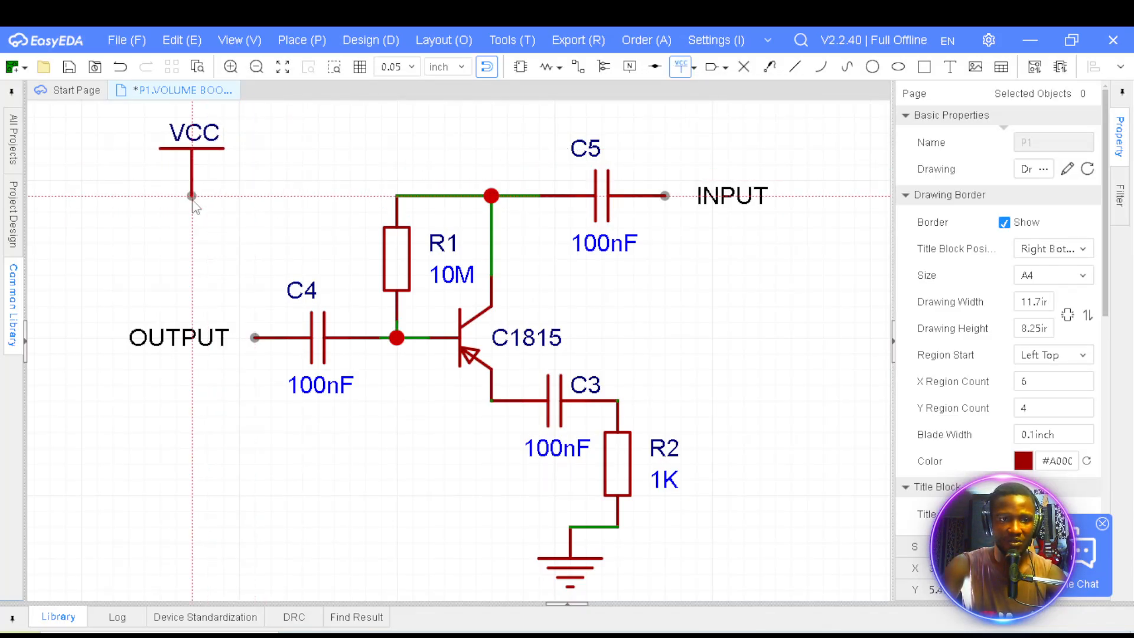
click(192, 196)
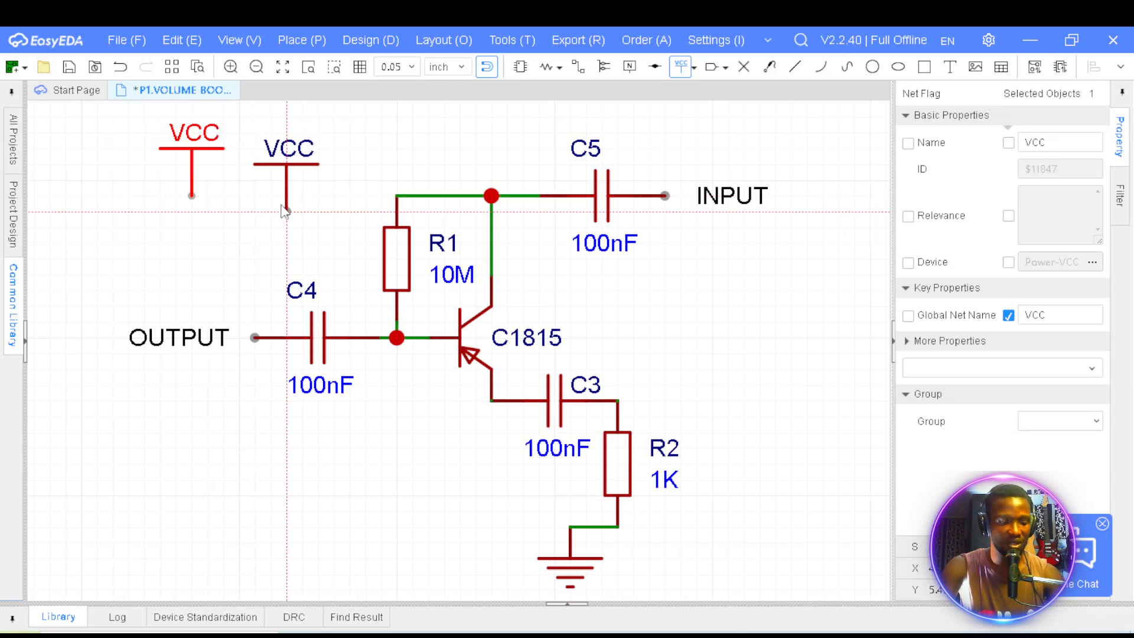
key(Escape)
double_click(199, 137)
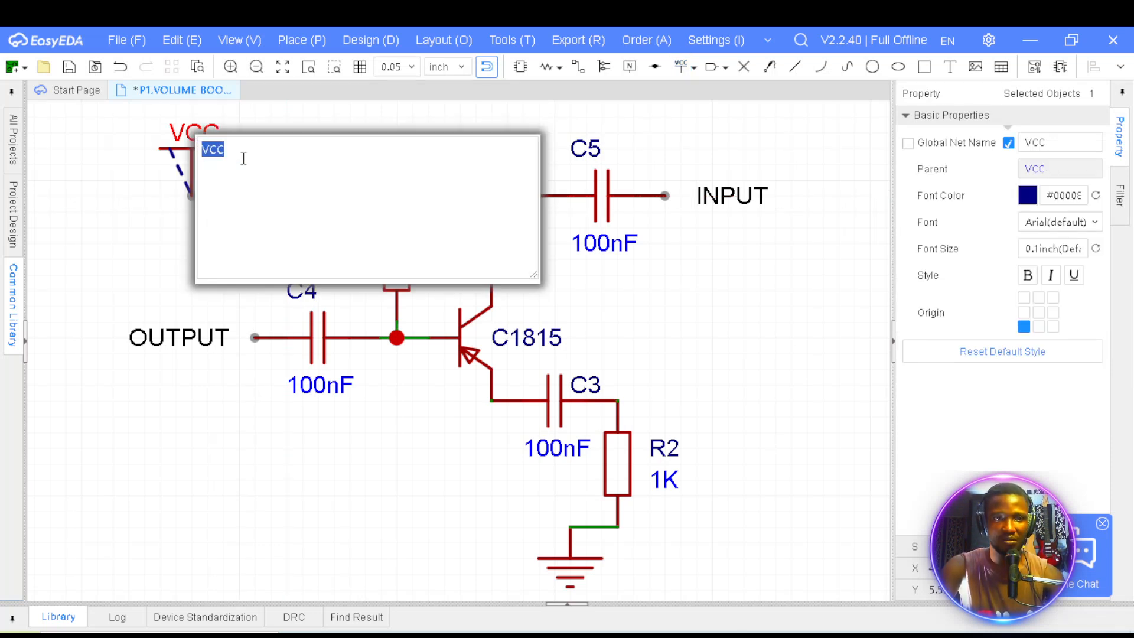
text(12V)
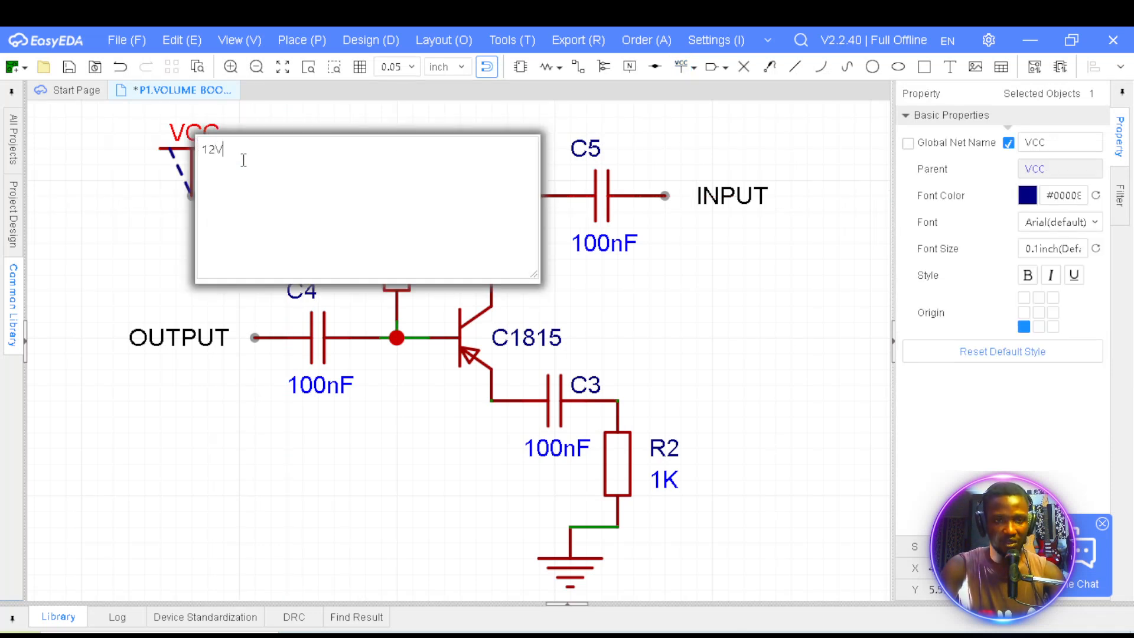
click(63, 183)
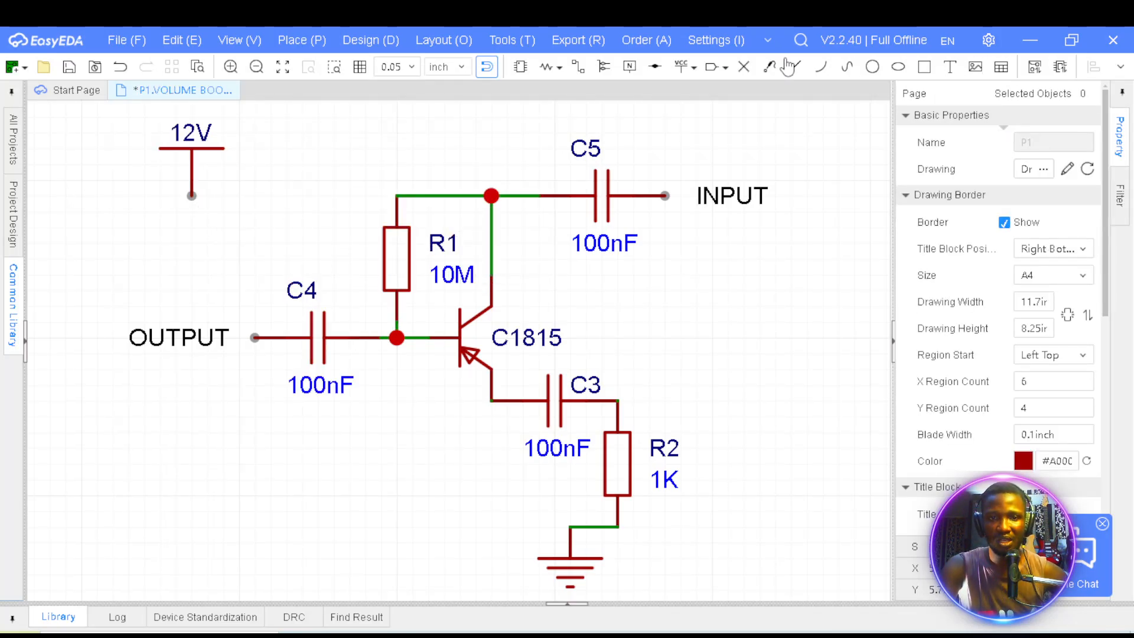
- Place a horizontal 10K resistor just right of the 12V power flag
click(552, 68)
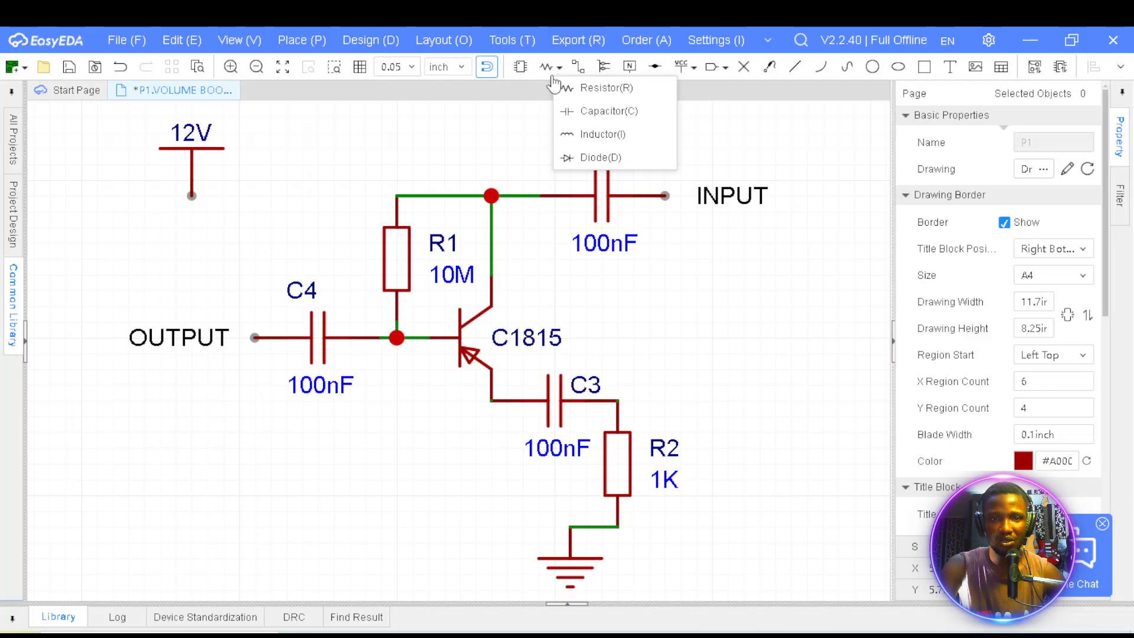
click(597, 88)
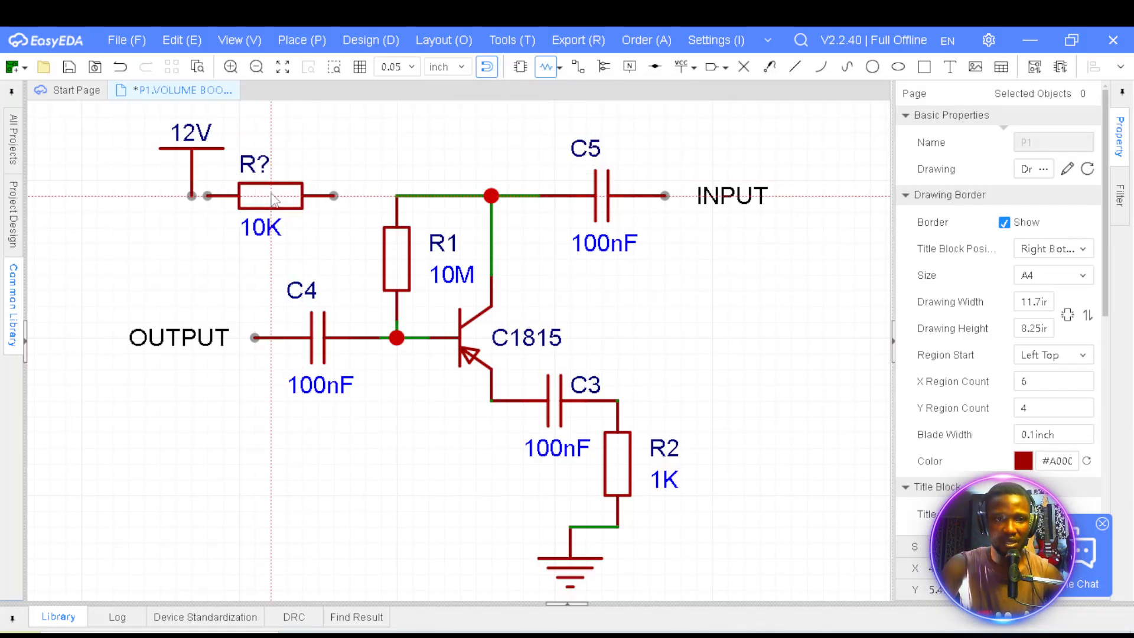
click(272, 201)
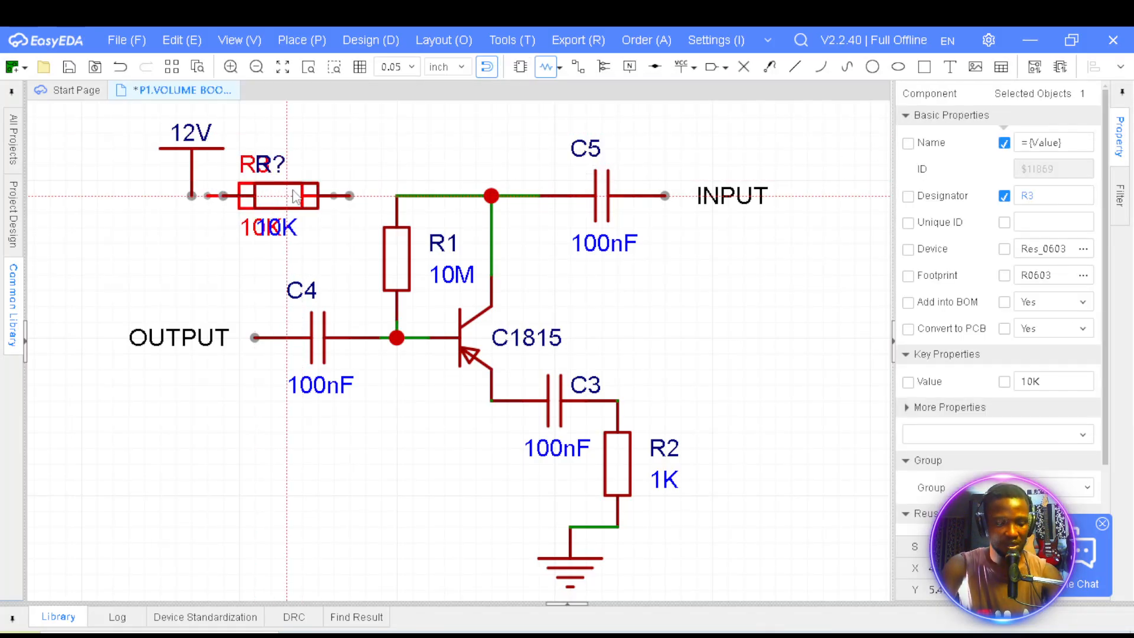
key(Escape)
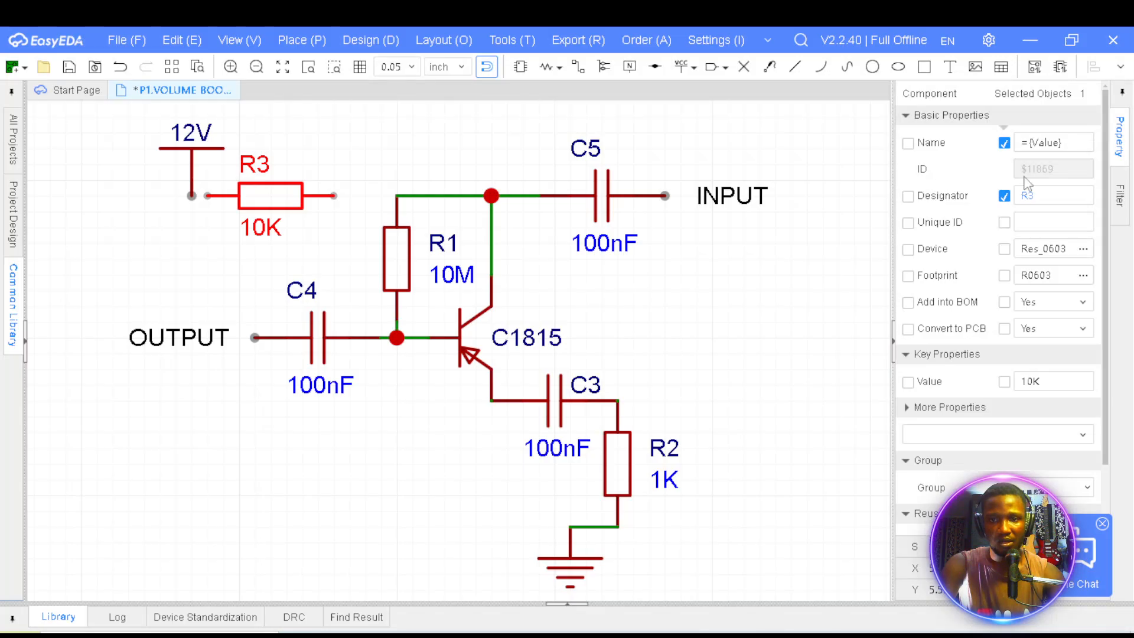
- Wire the left pin of R3 to the 12V power flag
click(579, 69)
click(208, 198)
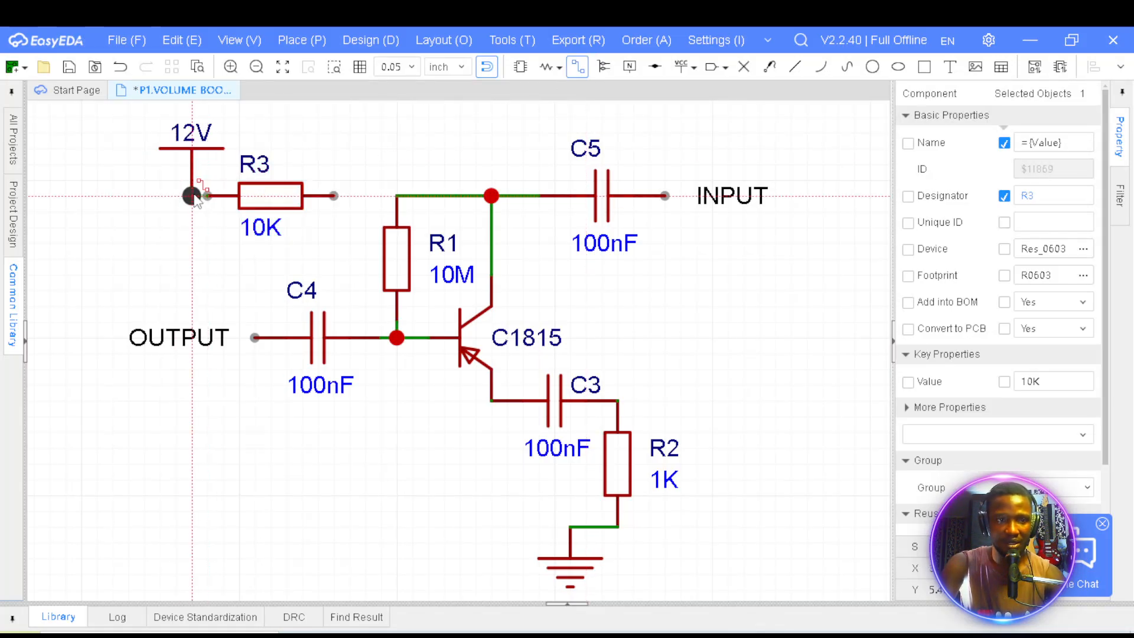
click(192, 195)
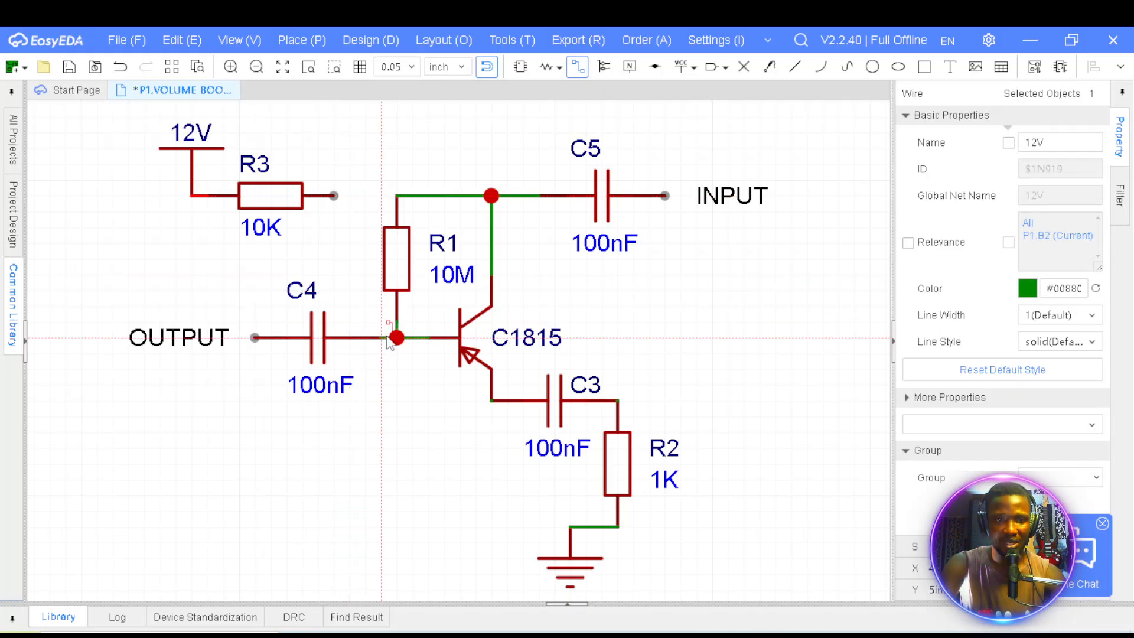
- Try a wire from R3's right pin down to the C4 output line beside R1, and undo it
click(334, 196)
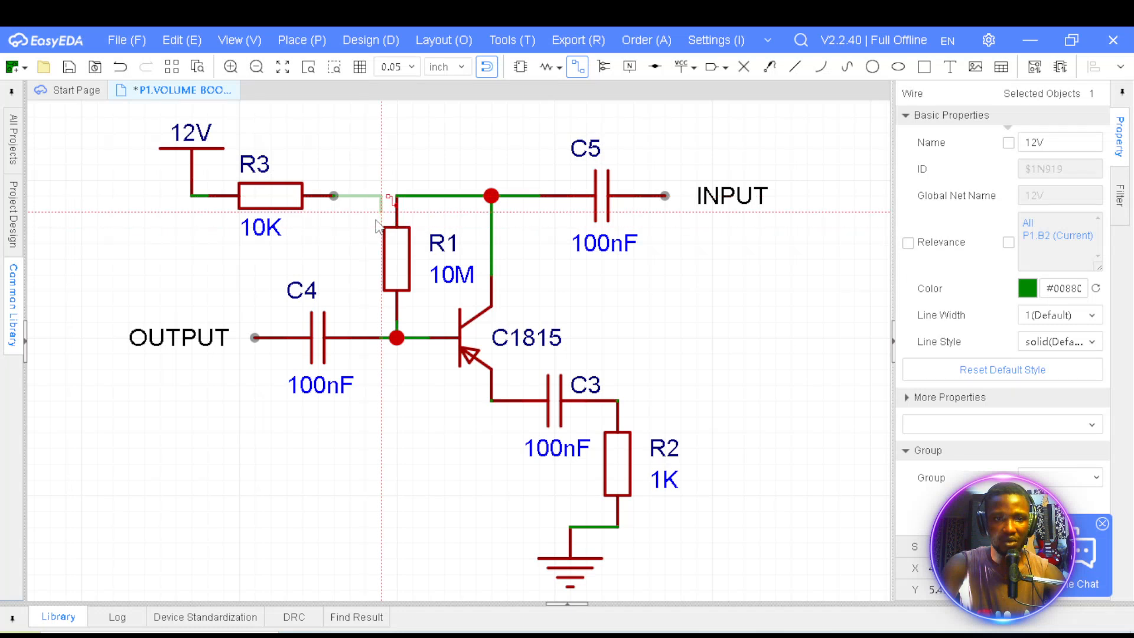
click(381, 338)
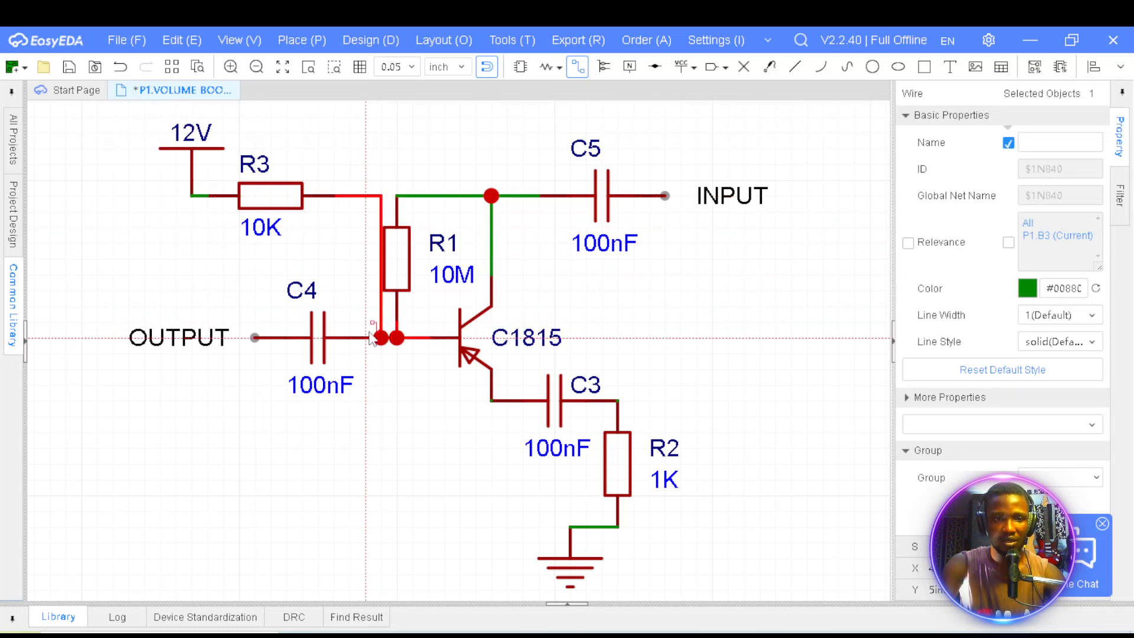
key(Escape)
click(350, 174)
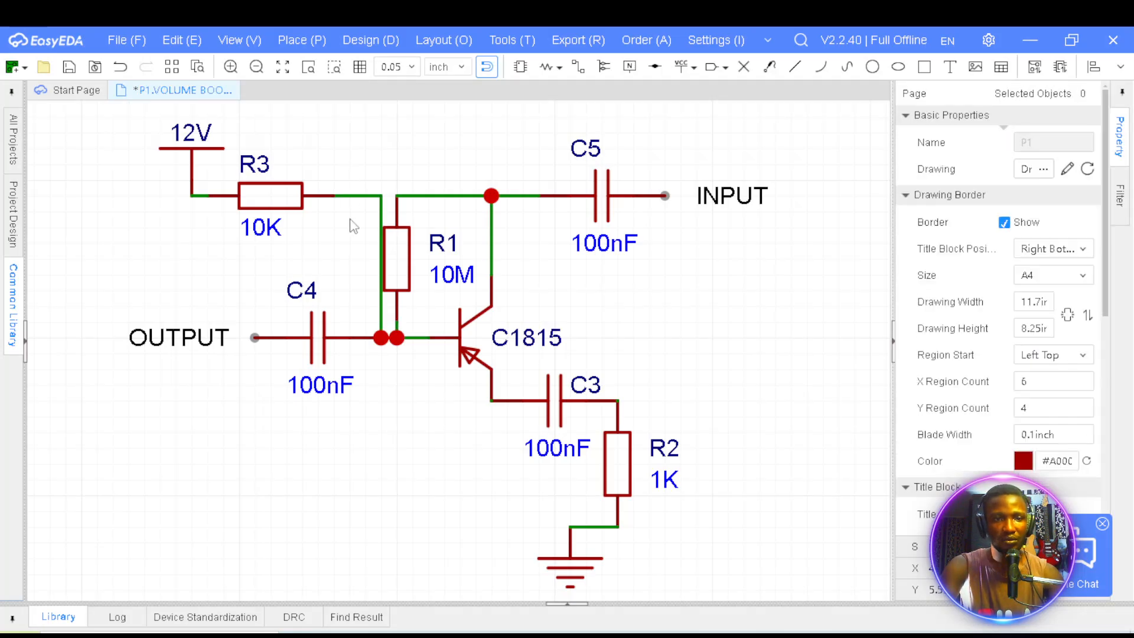
key(ctrl+z)
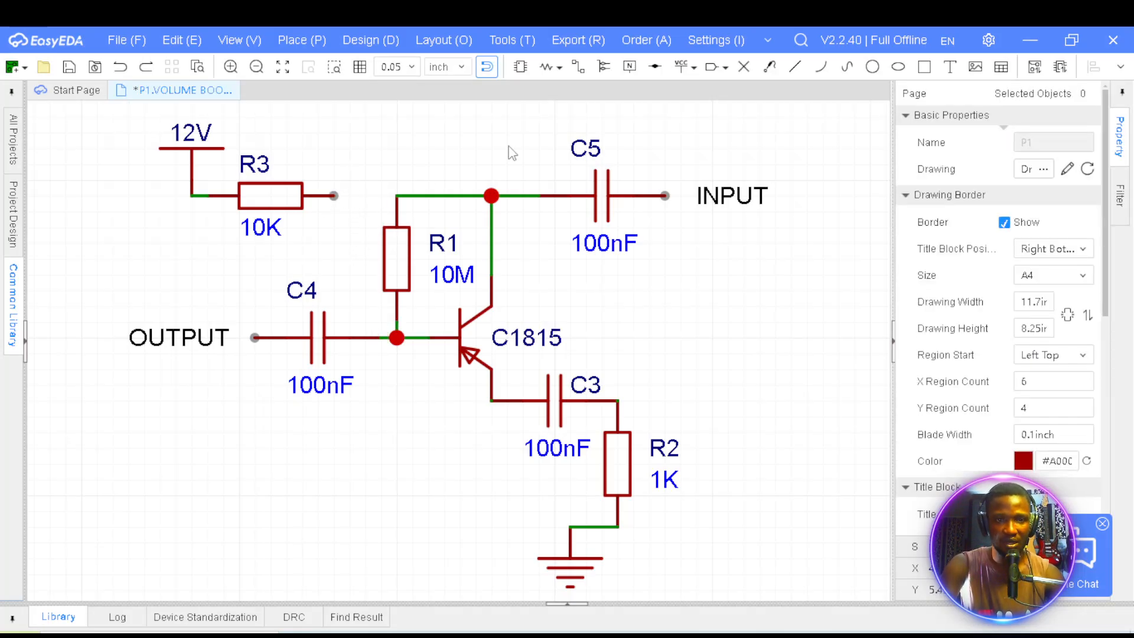
- Wire R3's right pin down to the line between C4 and the transistor's base, beside R1
click(578, 66)
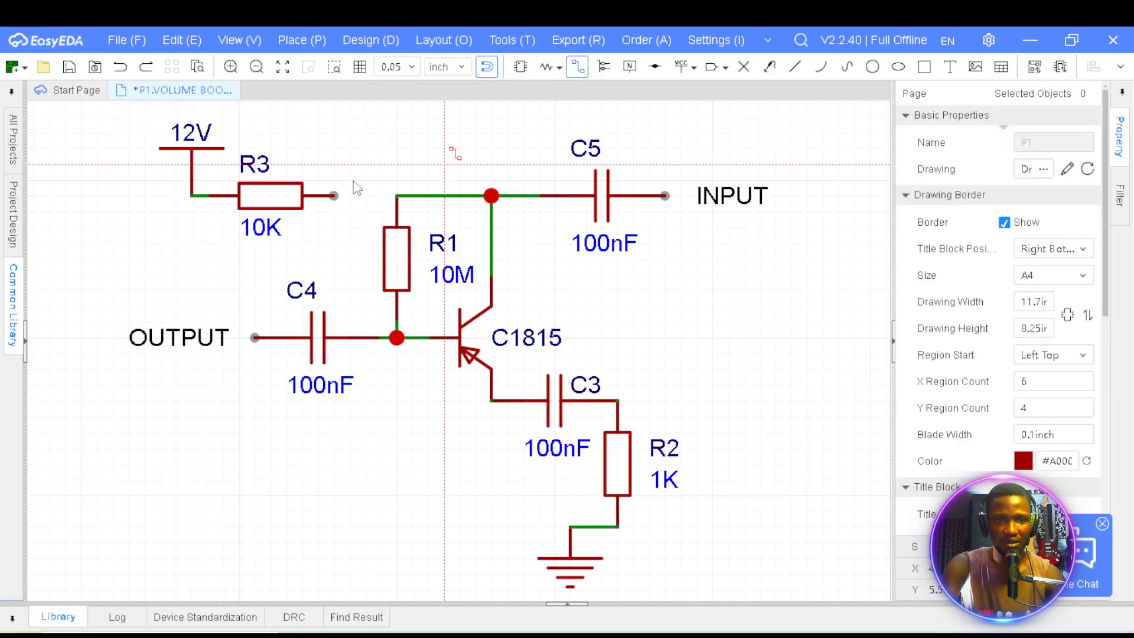
click(340, 208)
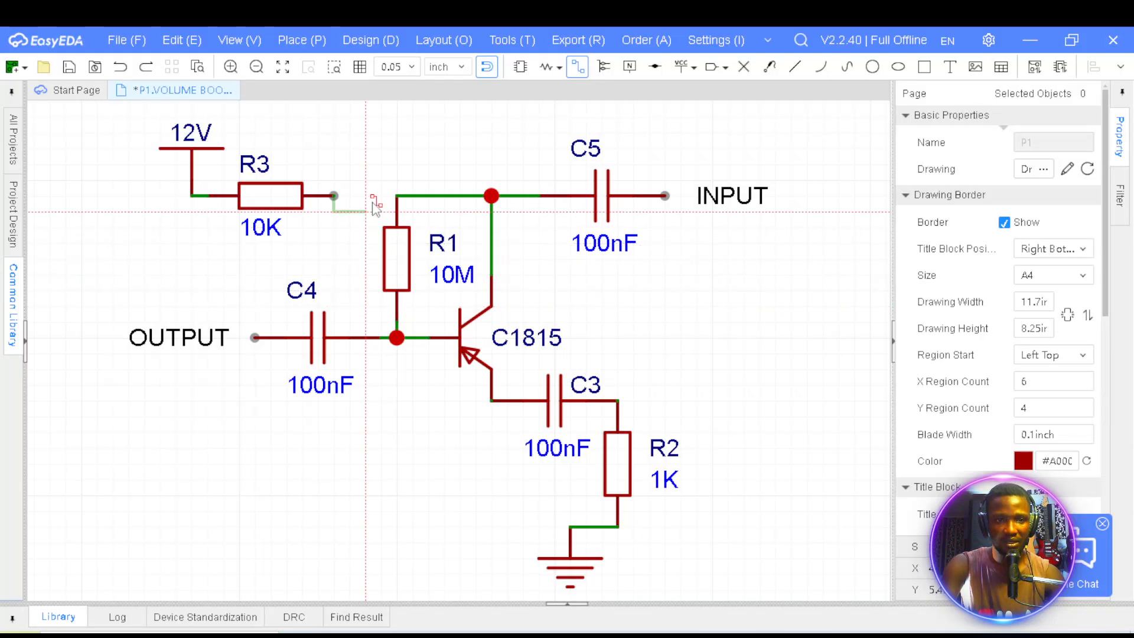
click(366, 338)
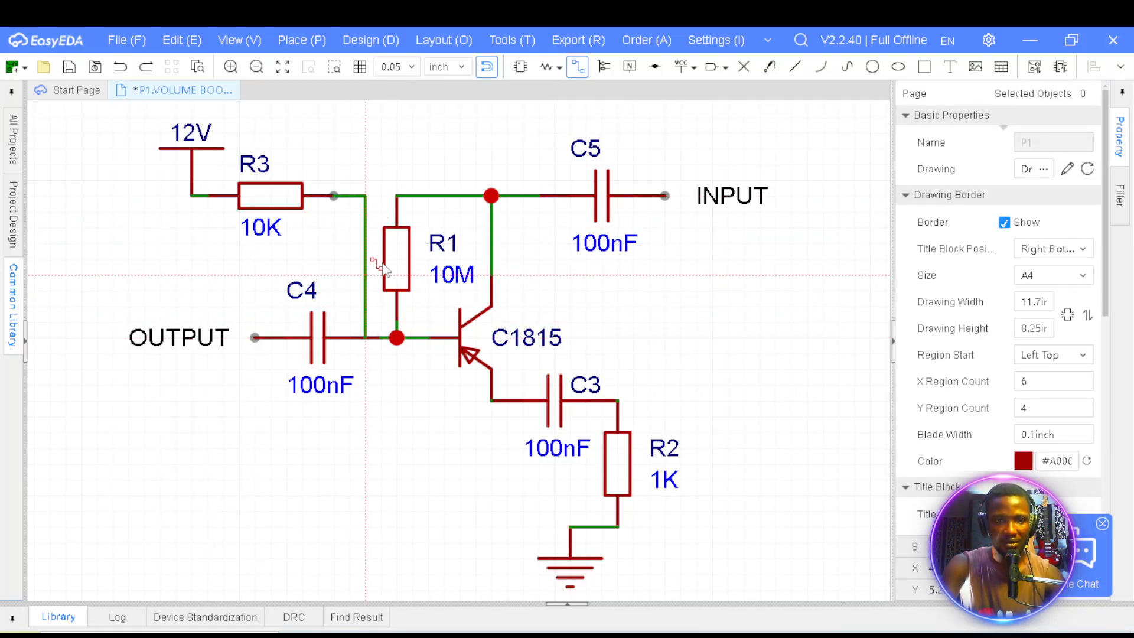
click(367, 333)
scroll(375, 344, up, 5)
scroll(375, 347, up, 4)
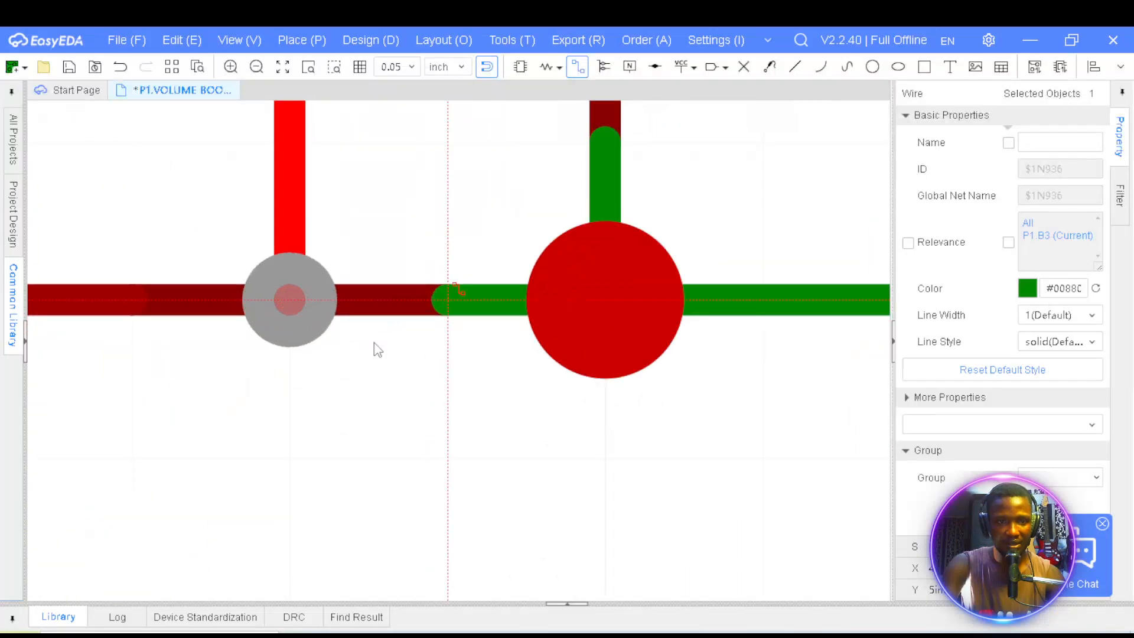
scroll(374, 343, down, 10)
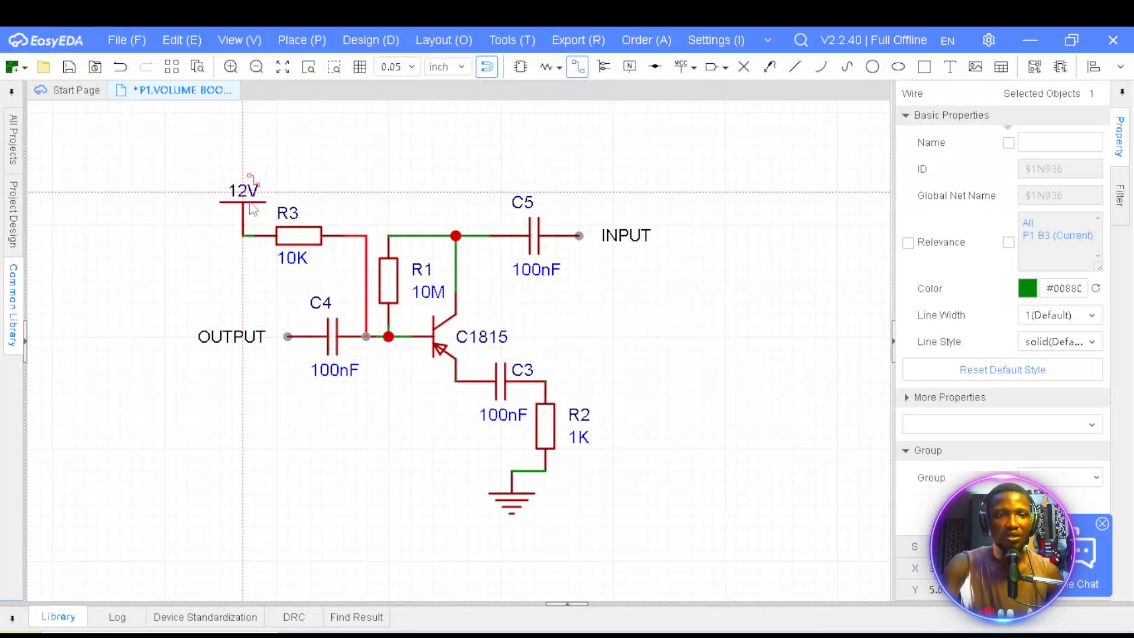
key(Escape)
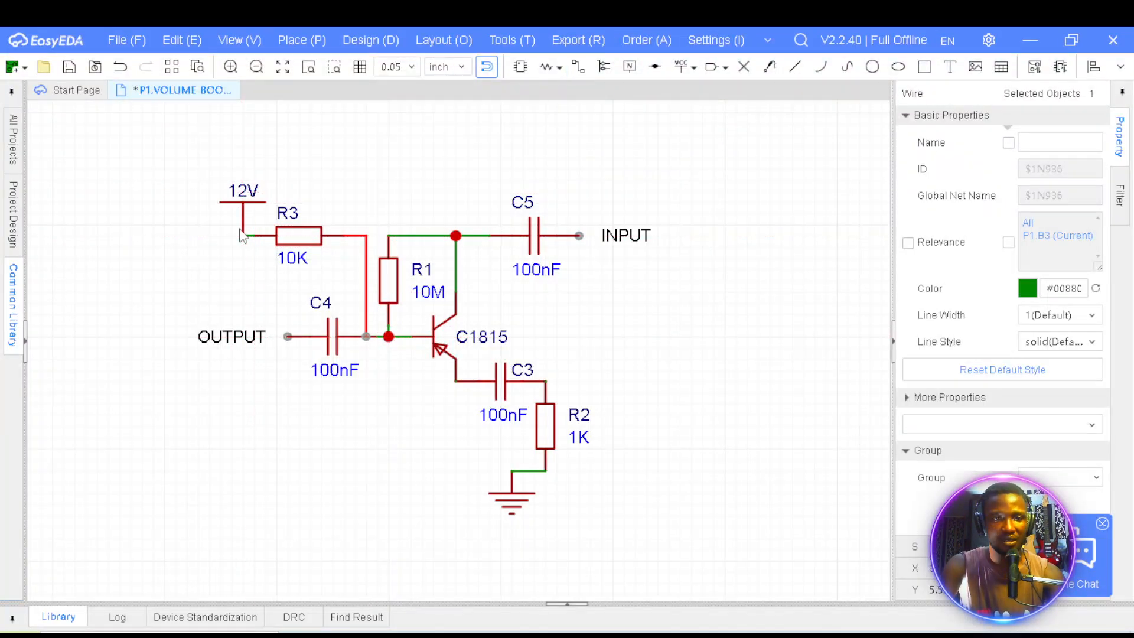
click(329, 155)
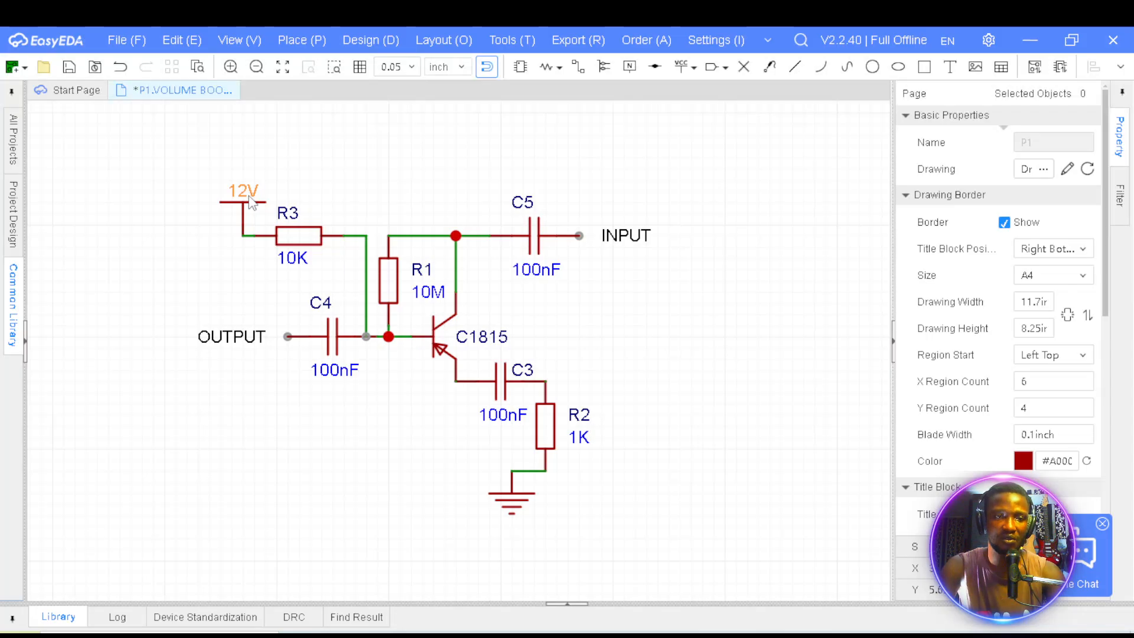
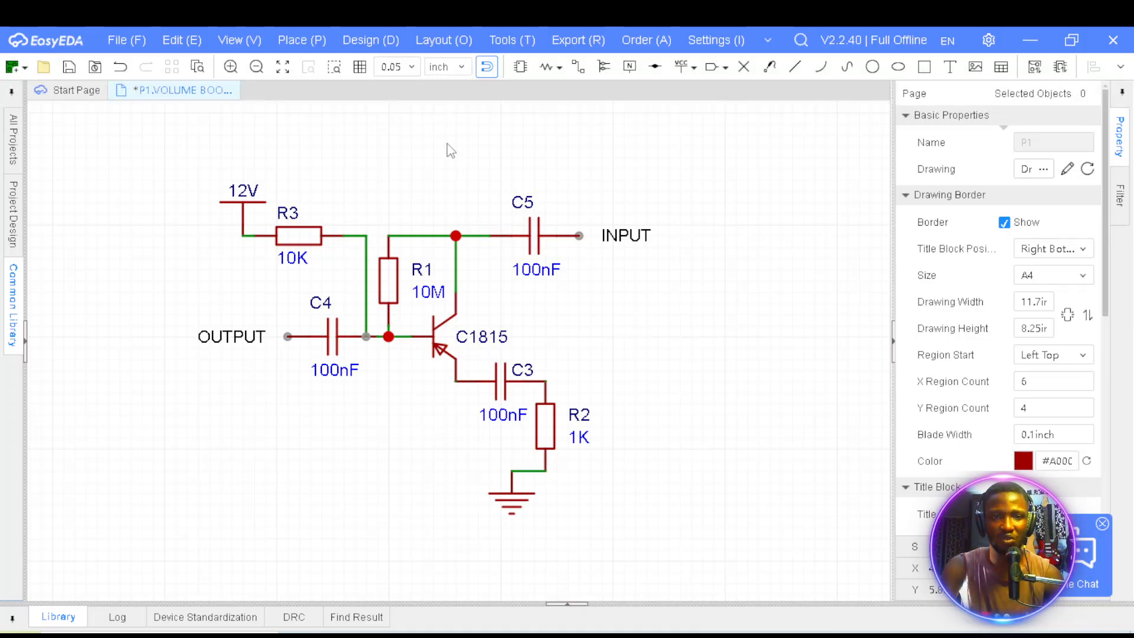
- Place an SN74HC245PWR from the system library's Logic ICs category to the right of the booster circuit
click(520, 68)
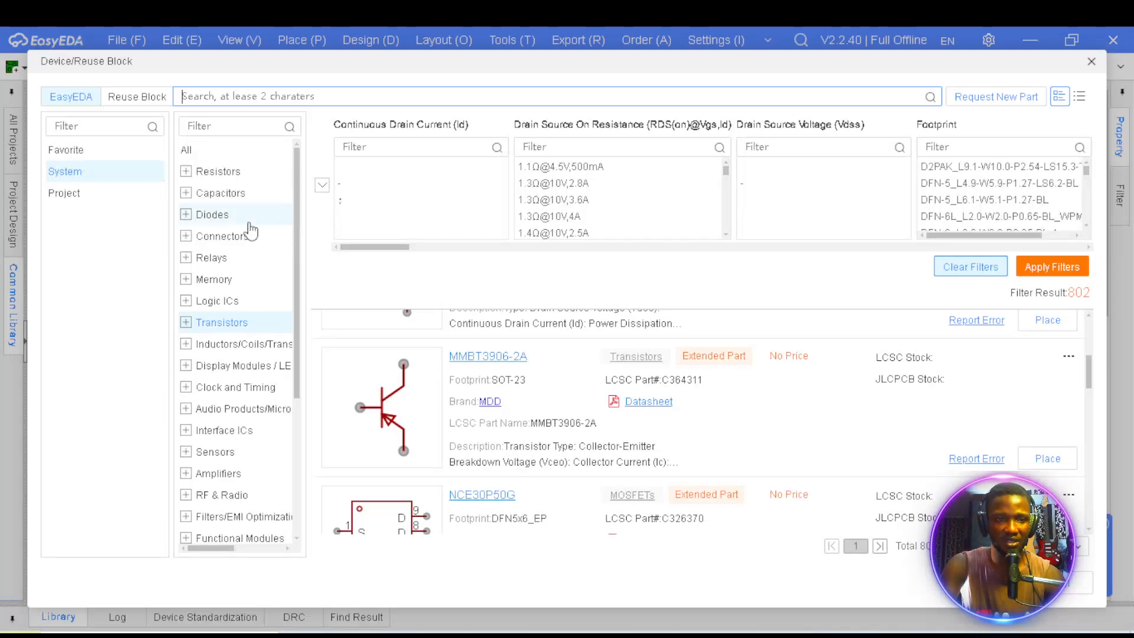
click(223, 300)
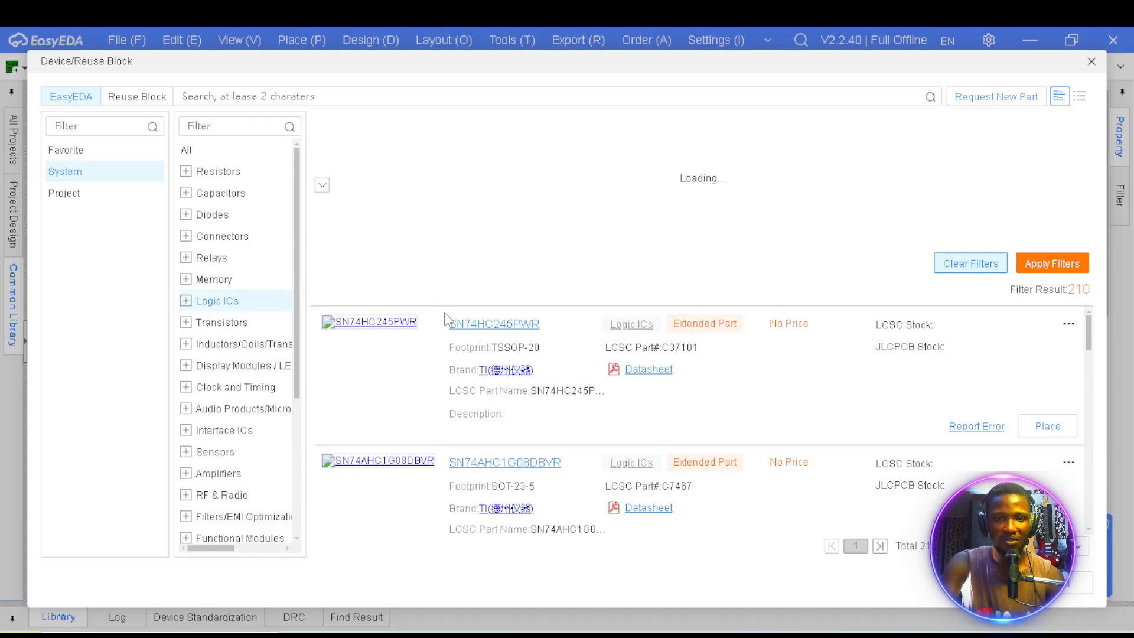
scroll(407, 361, down, 2)
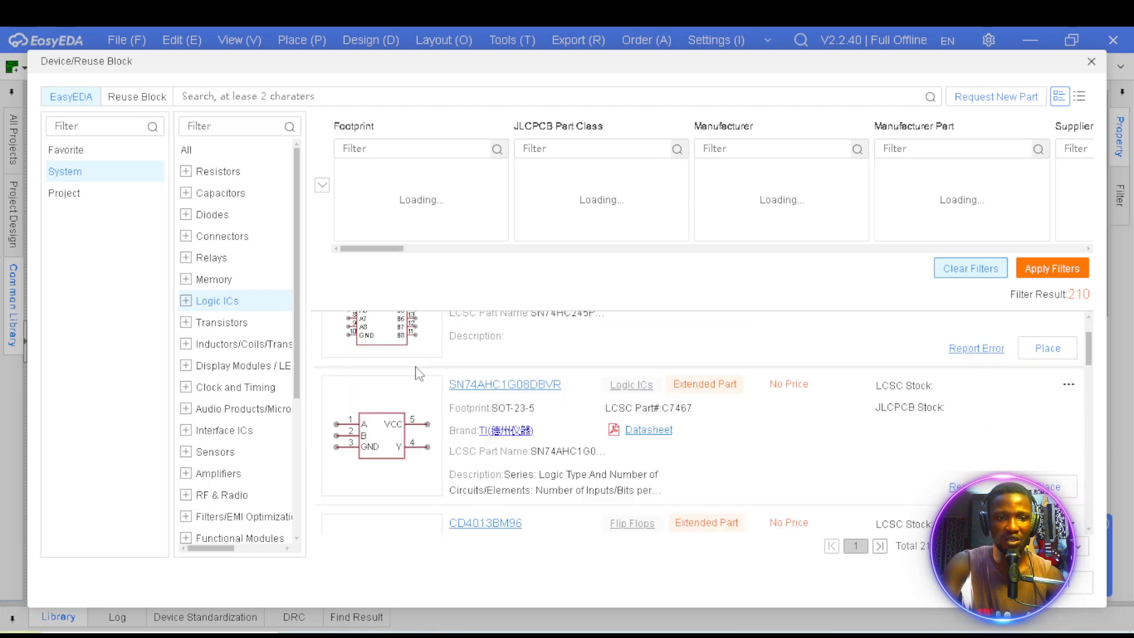
scroll(399, 354, up, 2)
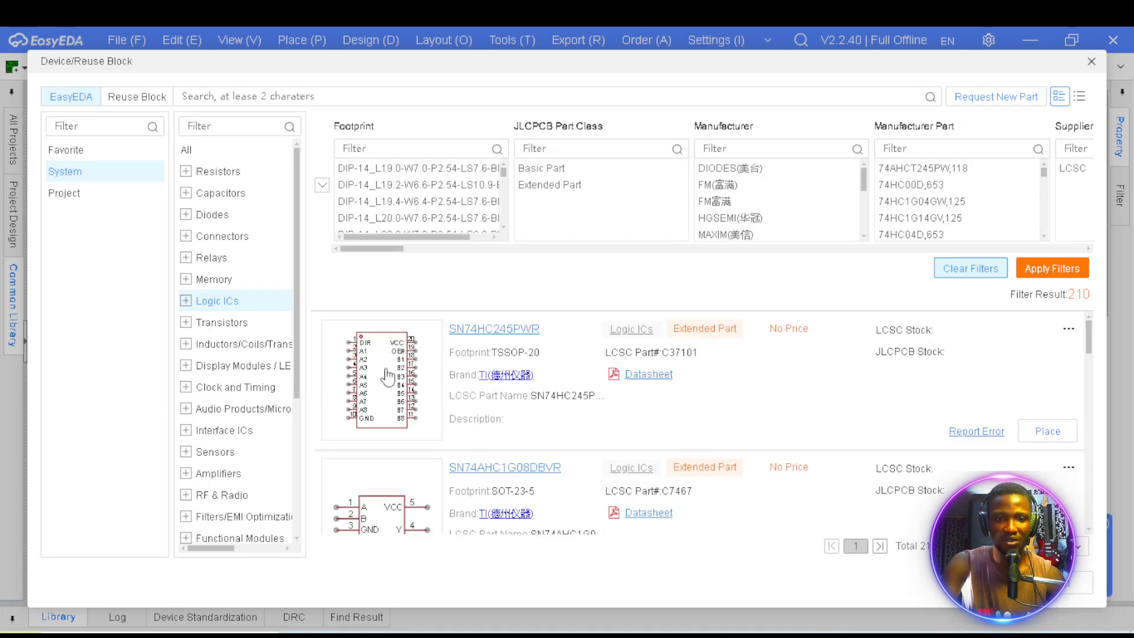
click(1048, 432)
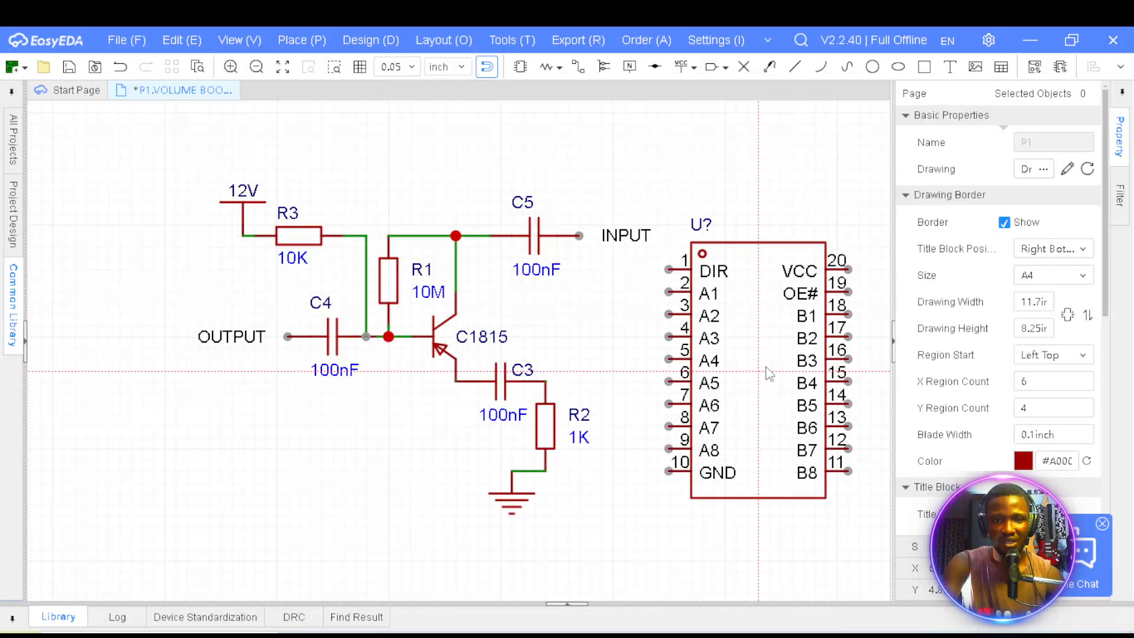
click(768, 373)
key(Escape)
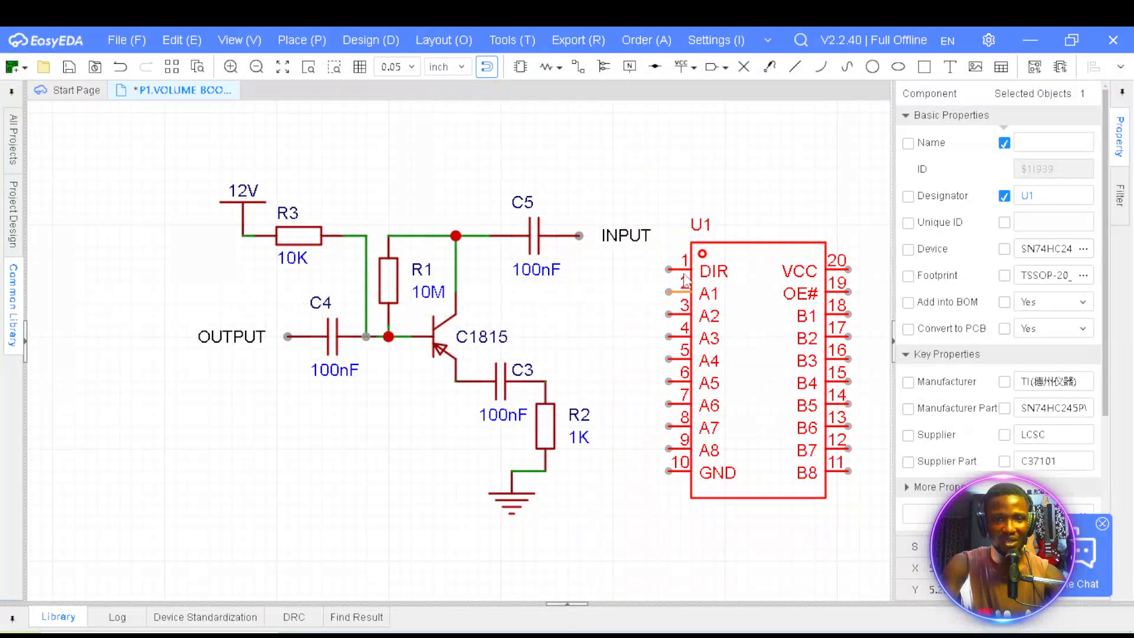
- Wire the logic IC's DIR pin up and over the INPUT label to C5's right pin
click(578, 69)
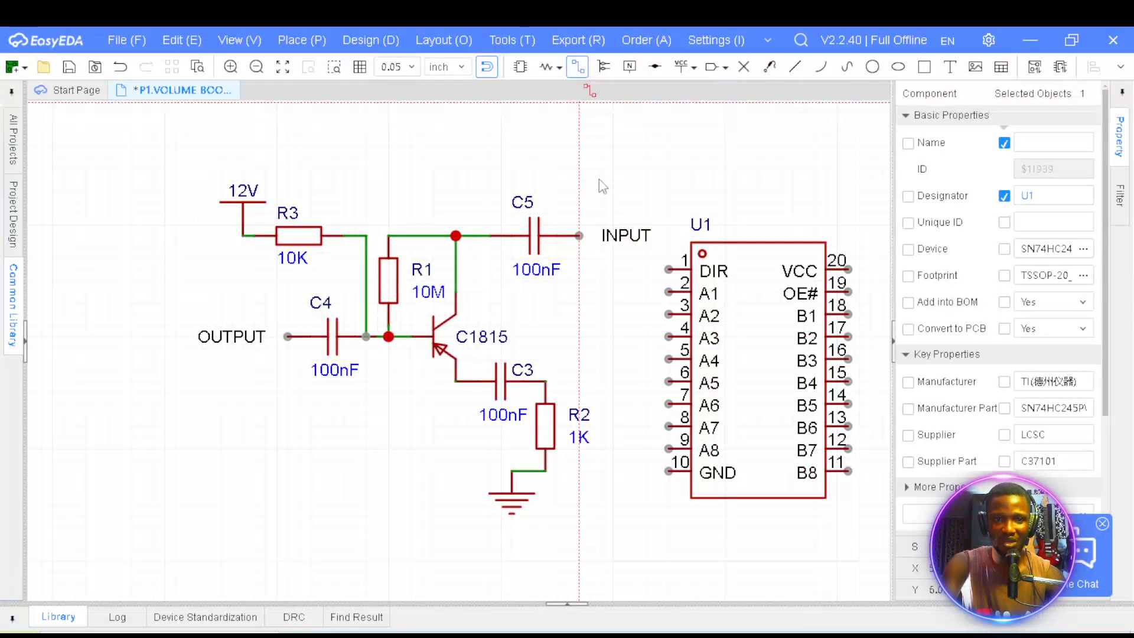
click(670, 269)
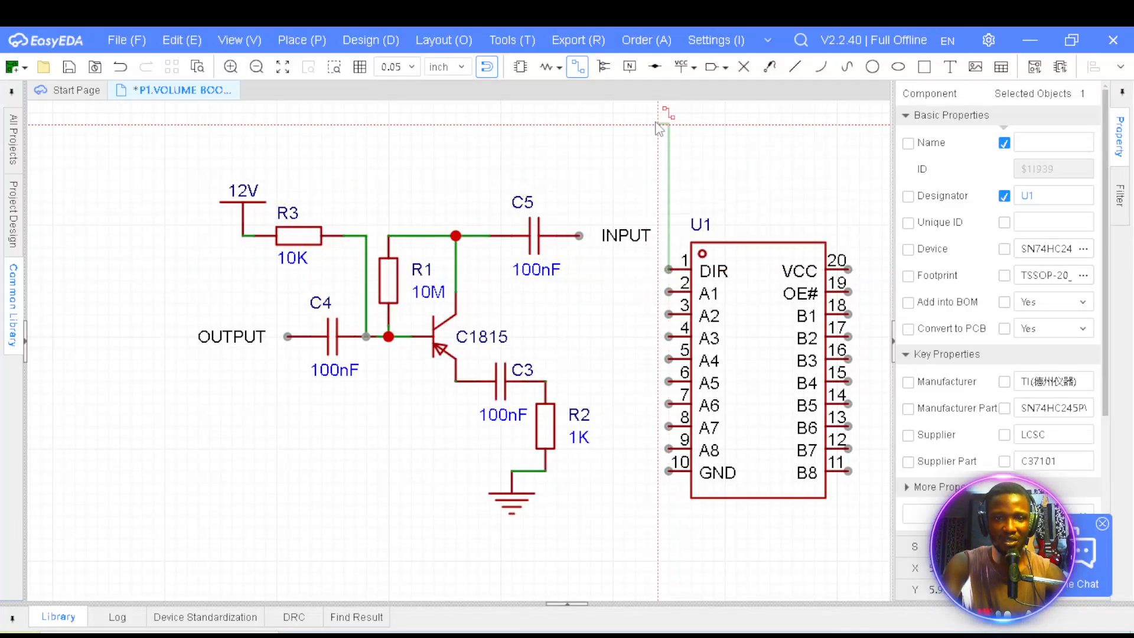
click(590, 170)
click(580, 236)
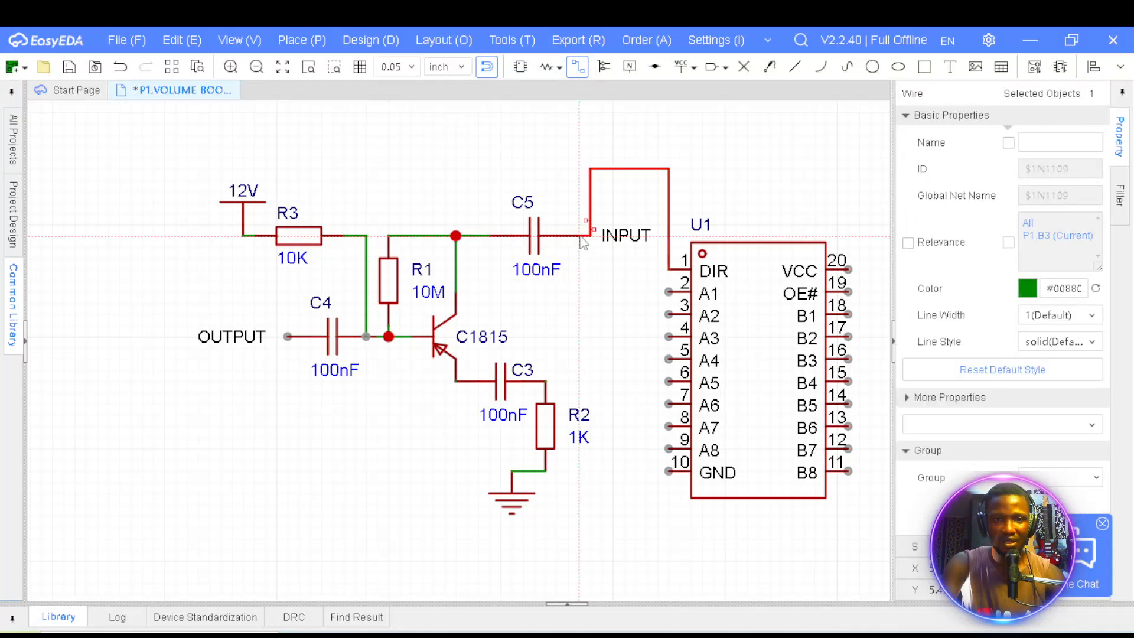
- Wire the logic IC's A3 pin to the collector line just left of C5
click(670, 337)
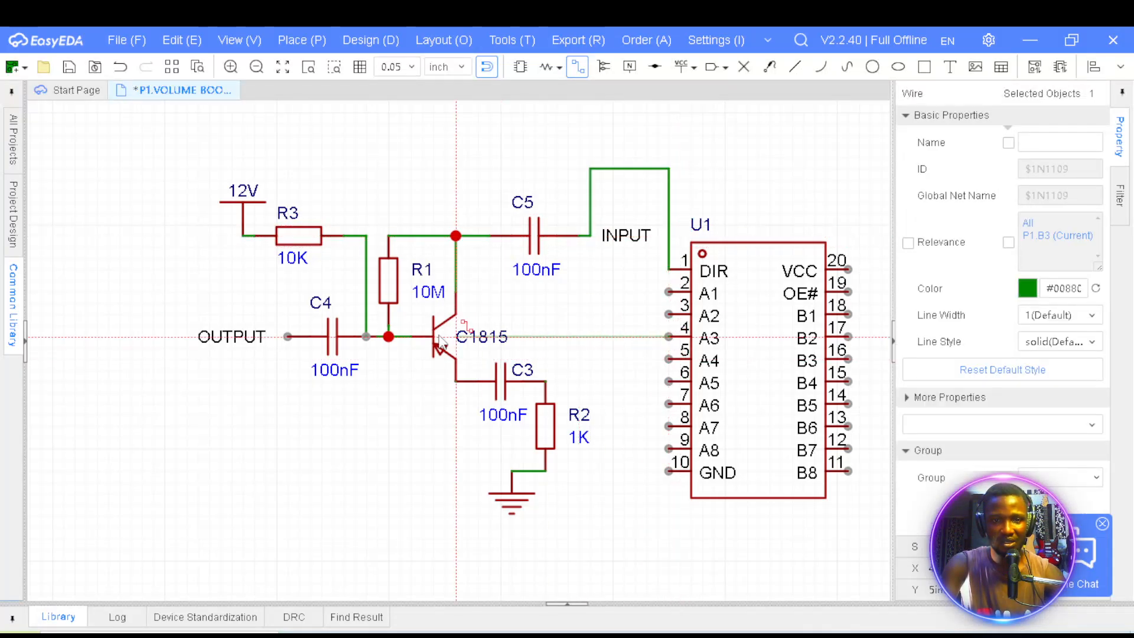
click(490, 236)
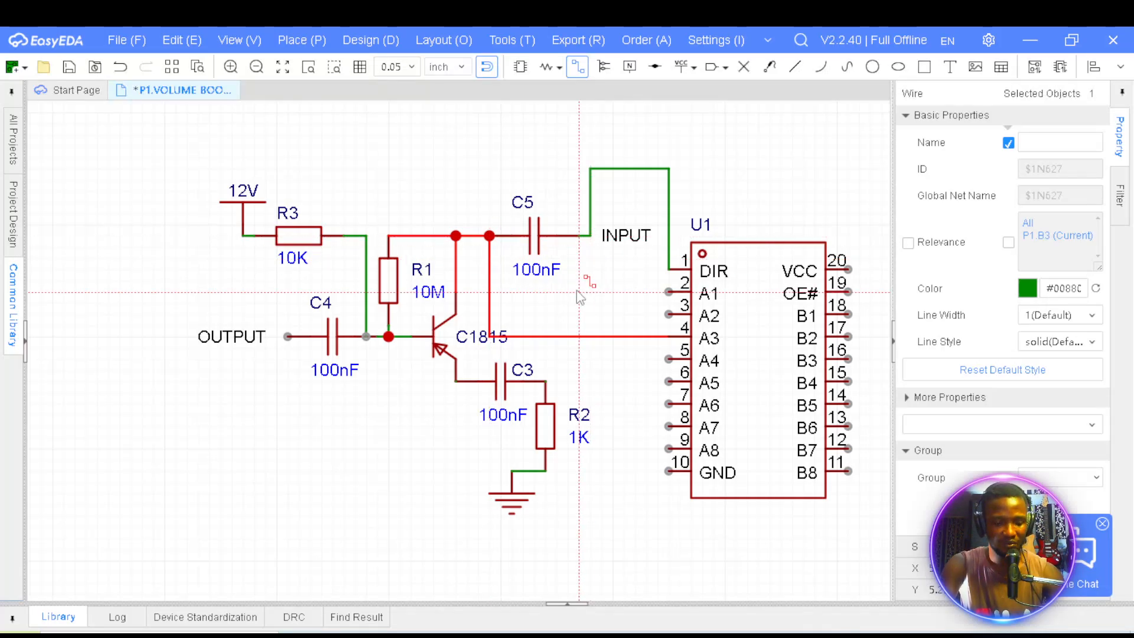
key(Escape)
- Delete the logic IC and both segments of the wire from its A3 pin to the collector line
click(732, 334)
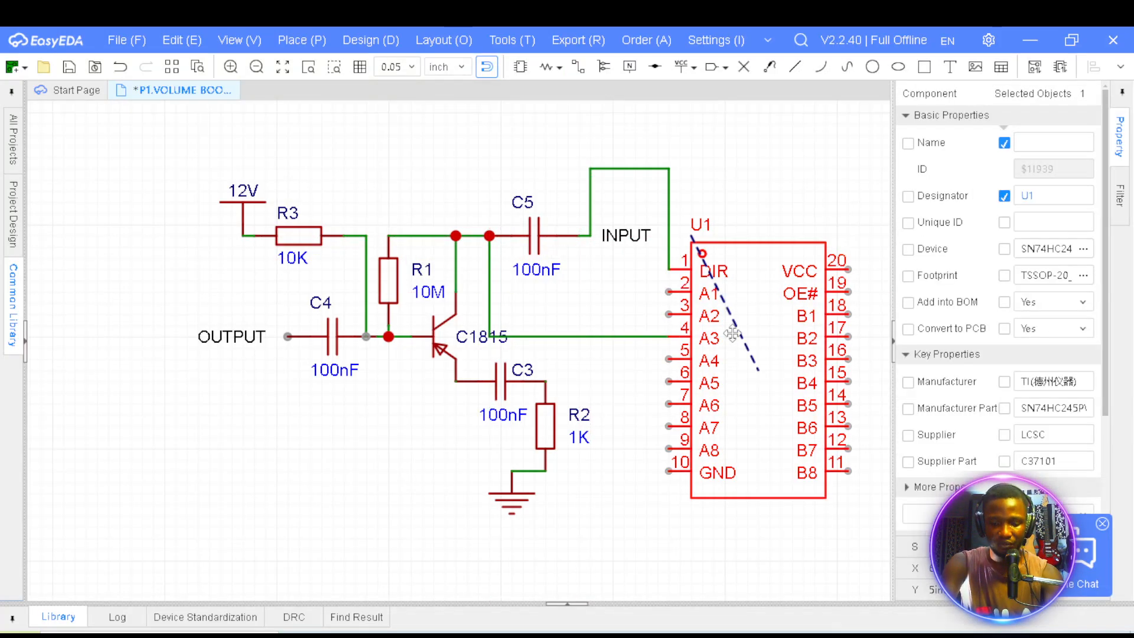
key(Delete)
click(615, 337)
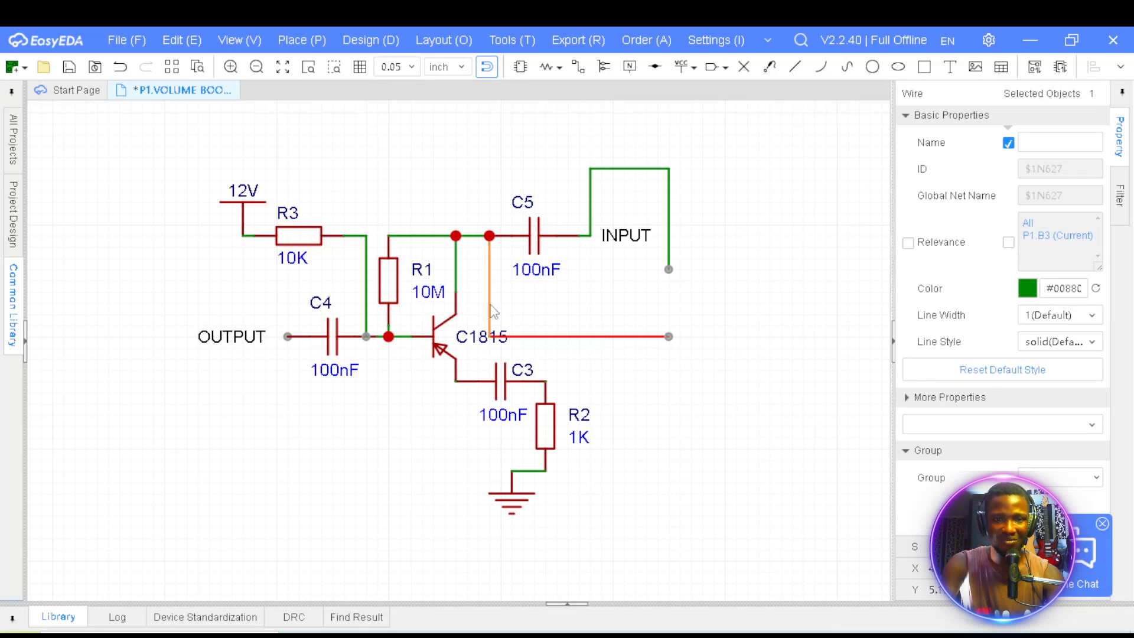
key(Delete)
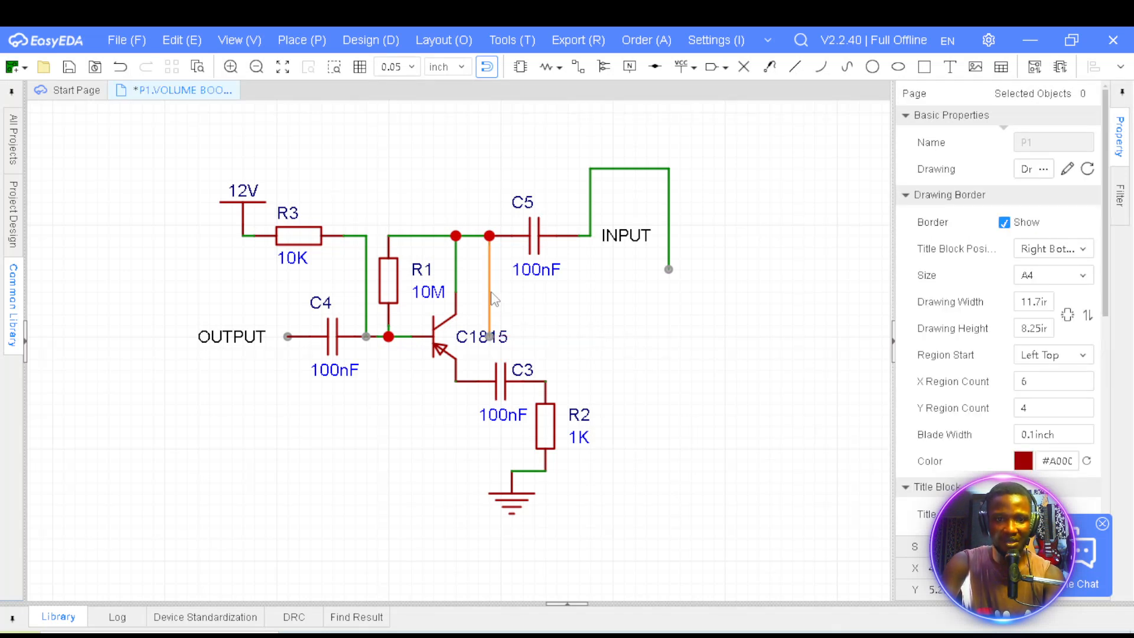
click(491, 299)
key(Delete)
- Delete the horizontal and two vertical wire segments looping over the INPUT label from C5
click(630, 169)
key(Delete)
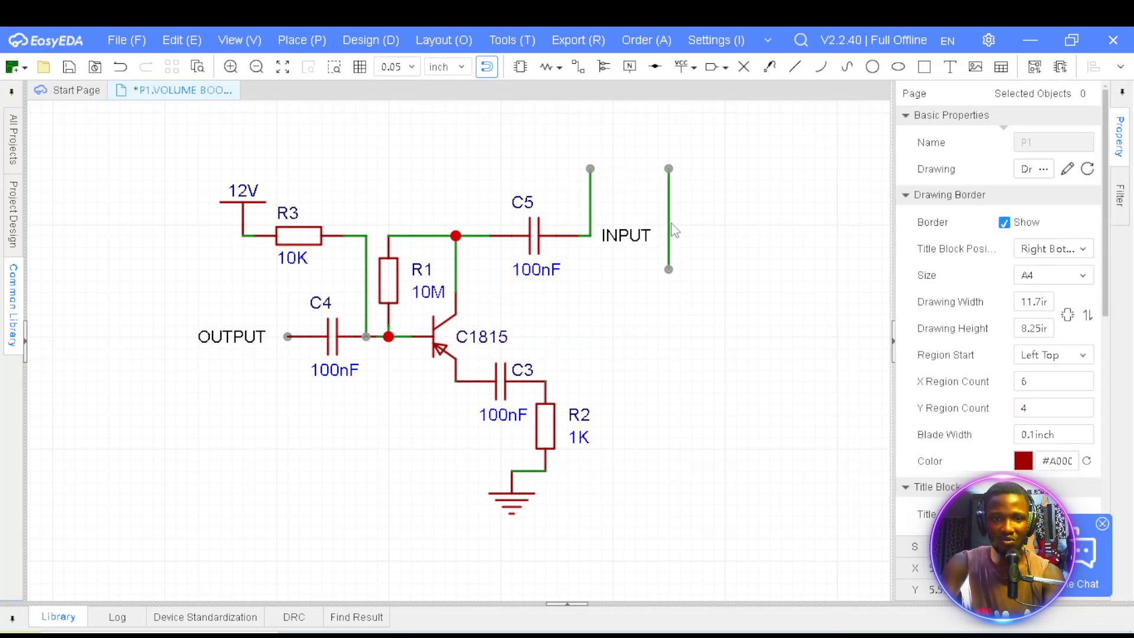
click(670, 230)
key(Delete)
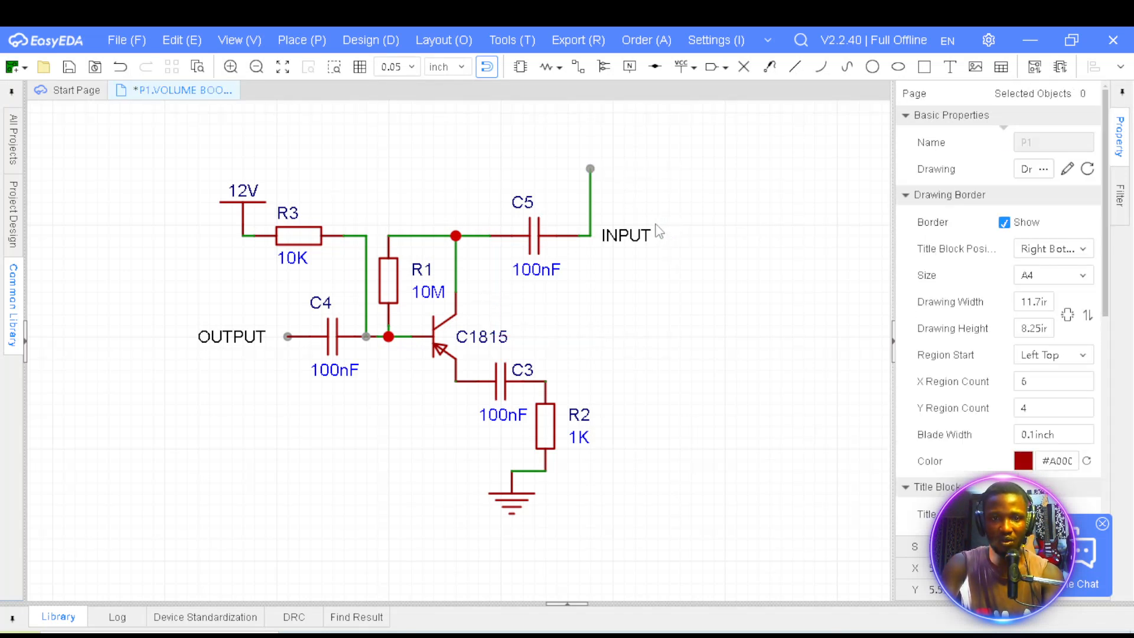
click(590, 195)
key(Delete)
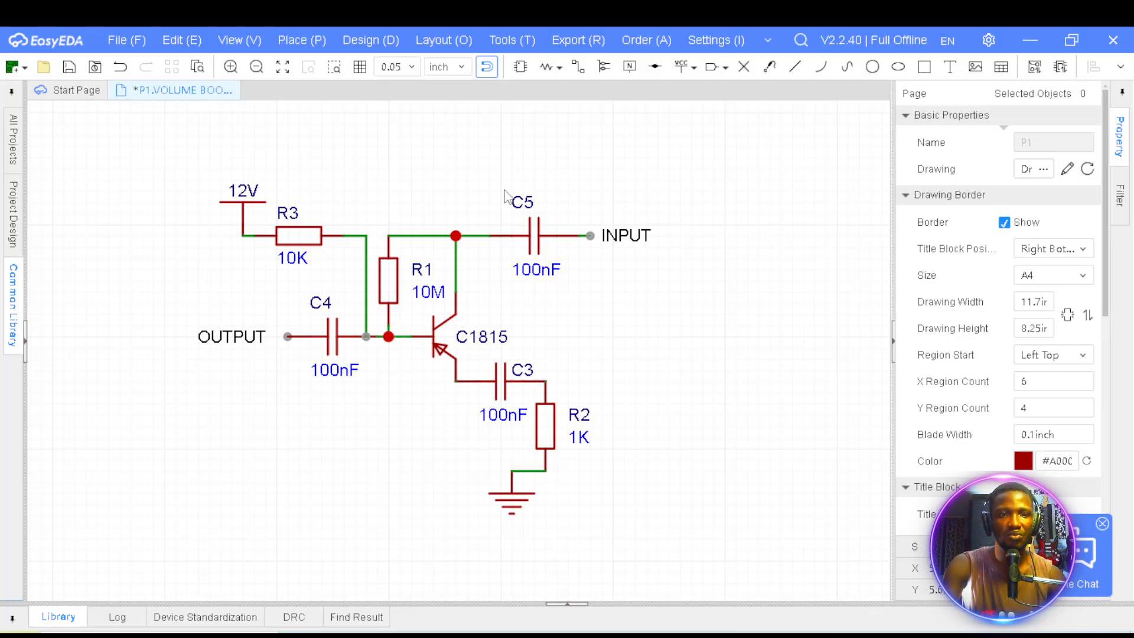
click(299, 45)
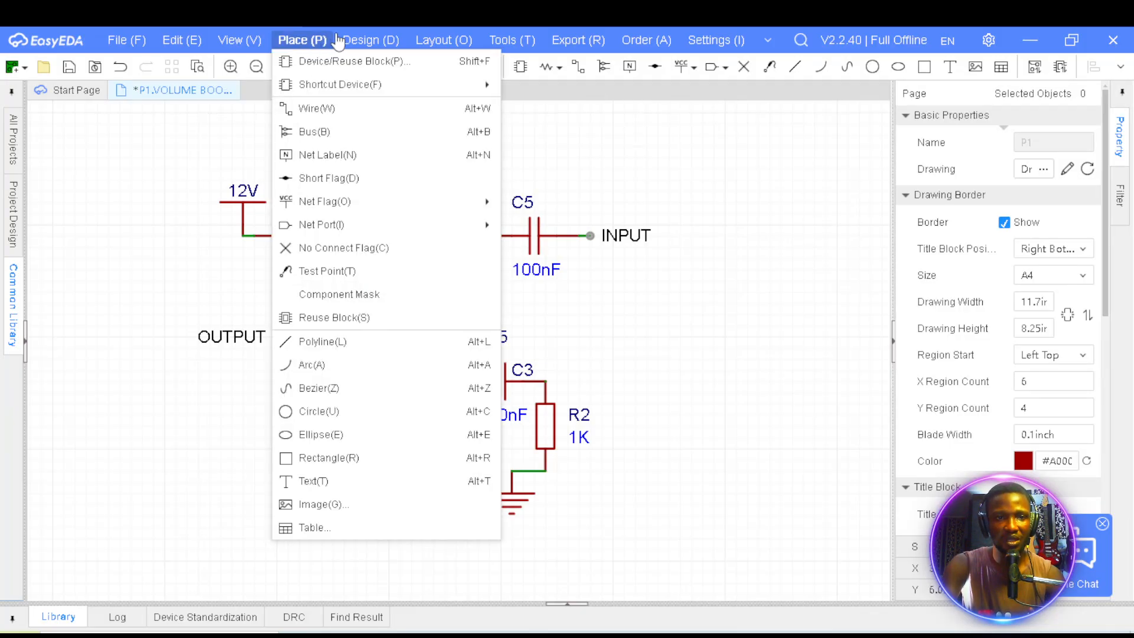
mouse_move(355, 43)
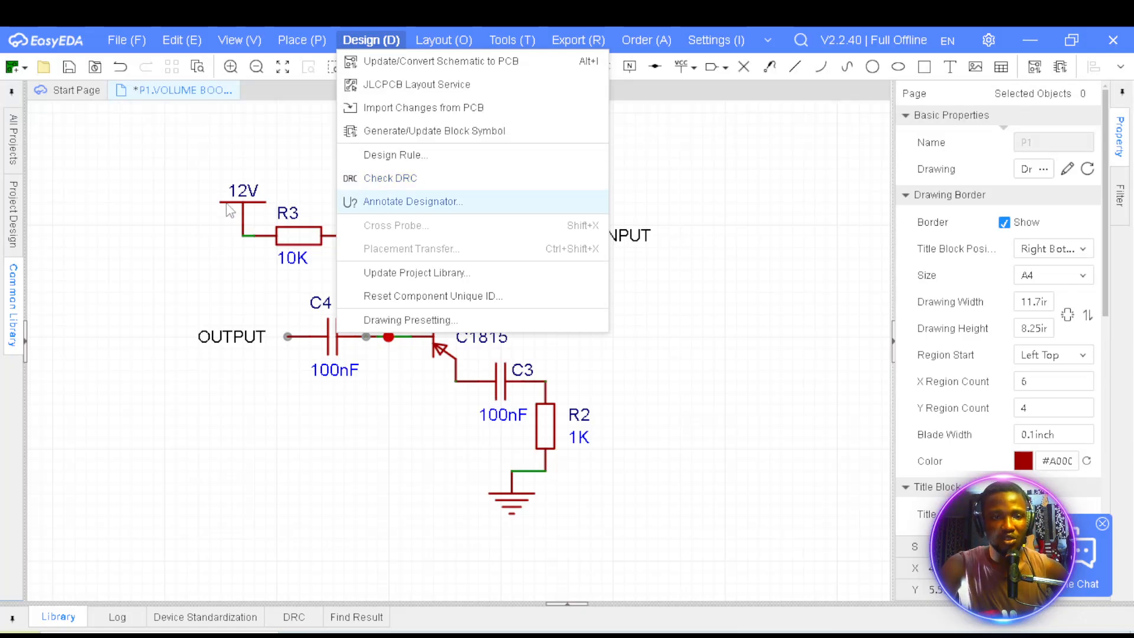
click(203, 208)
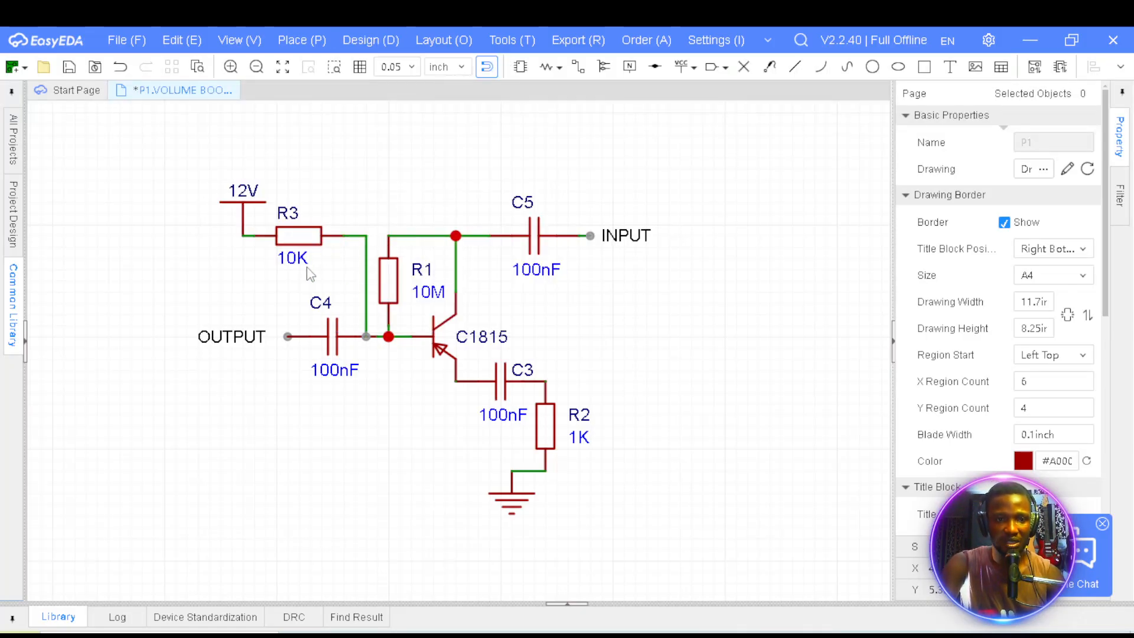
- Run the design rule check on the volume booster schematic
scroll(245, 242, up, 5)
scroll(246, 239, up, 2)
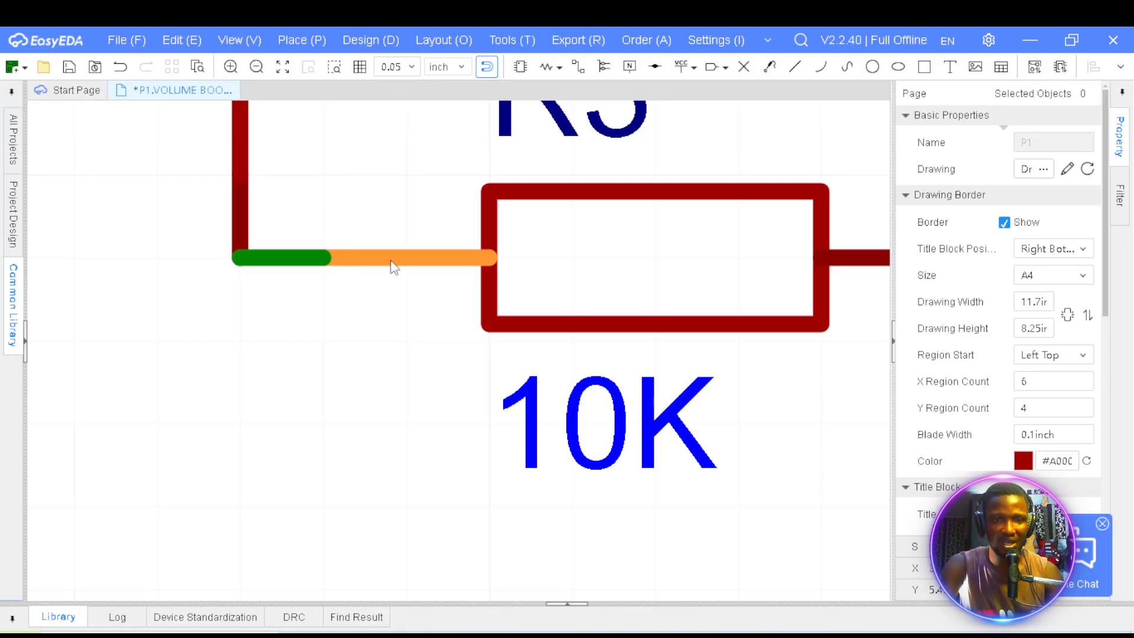
scroll(421, 277, down, 2)
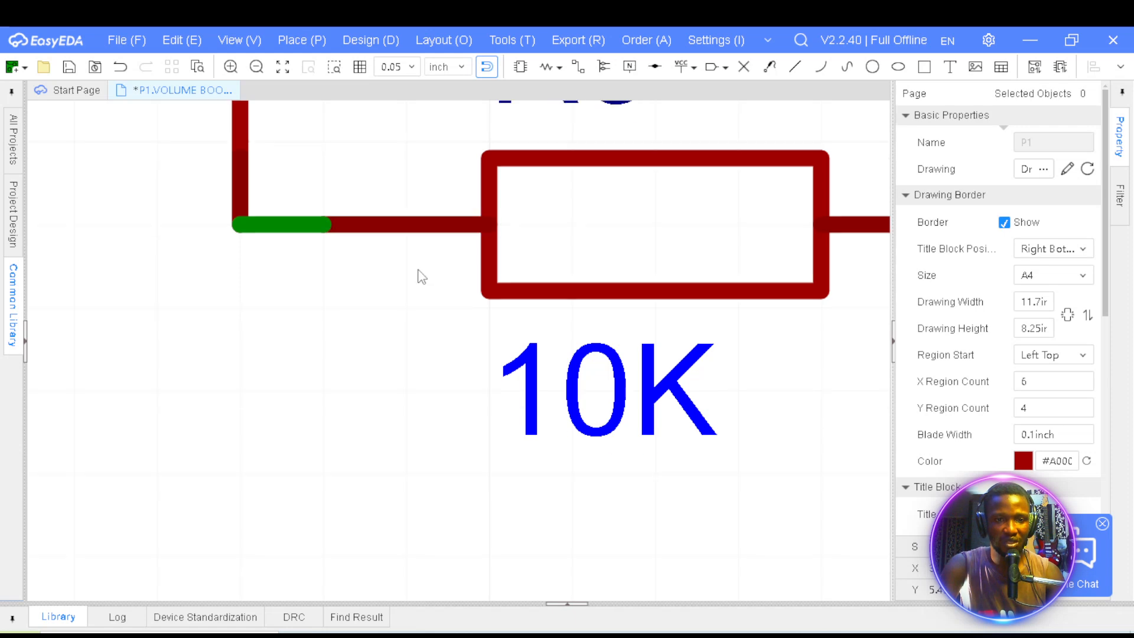
scroll(422, 277, down, 10)
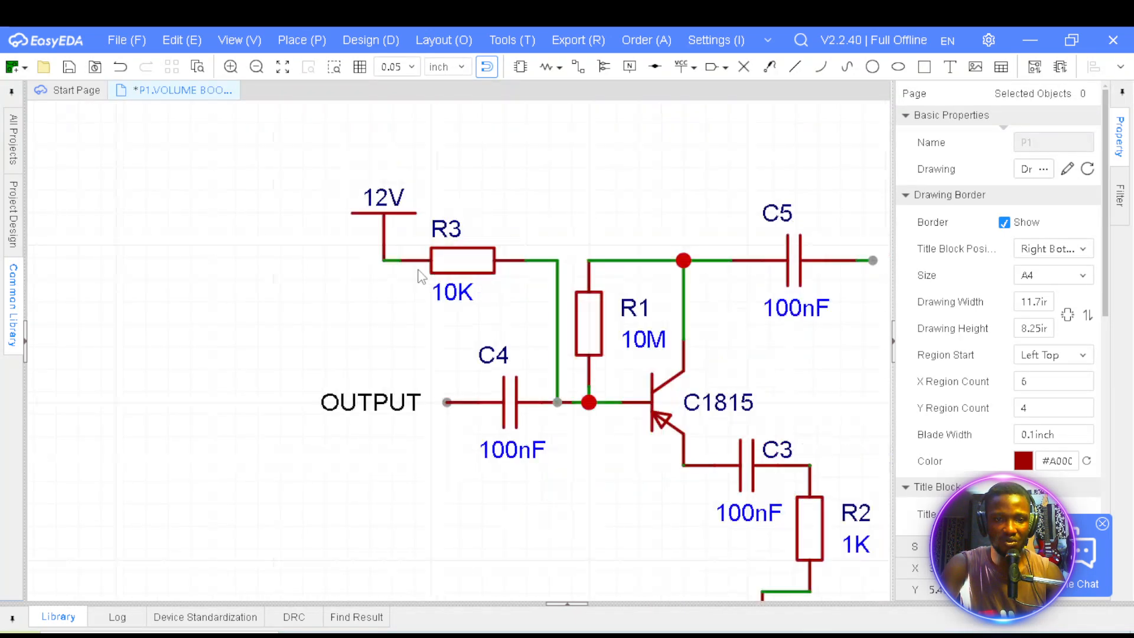
scroll(673, 429, up, 8)
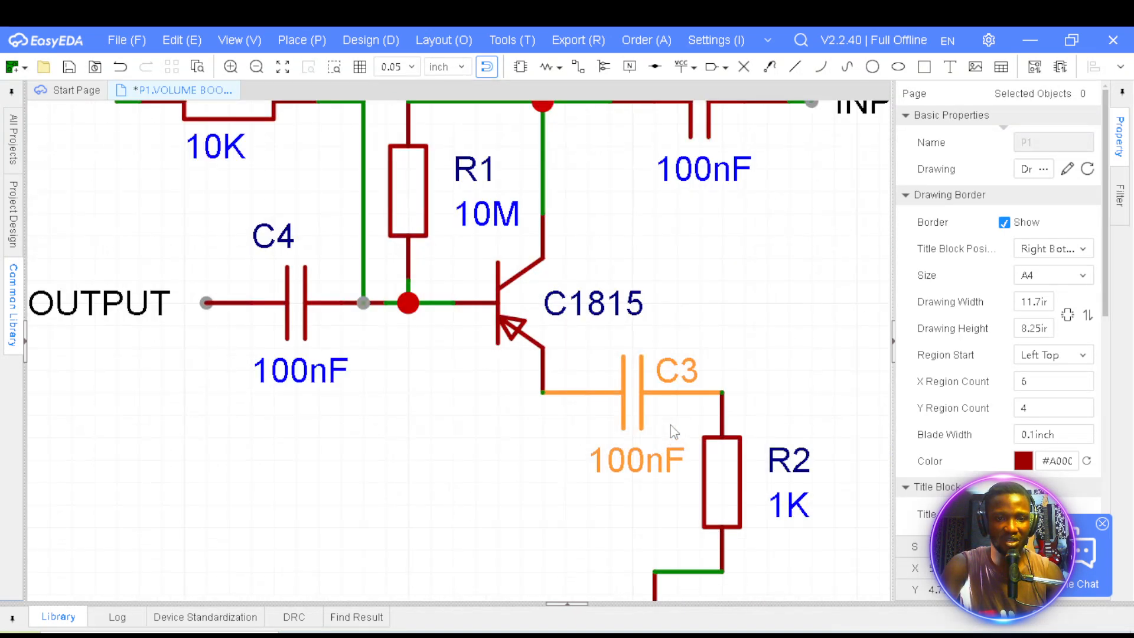
scroll(667, 419, up, 2)
scroll(670, 426, down, 6)
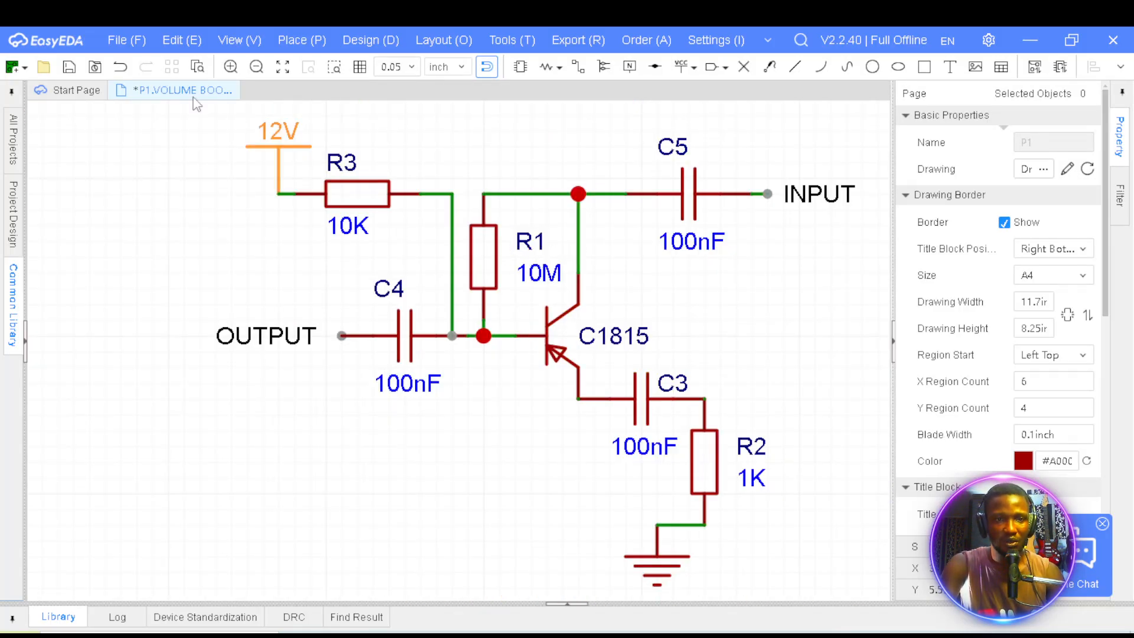
click(371, 40)
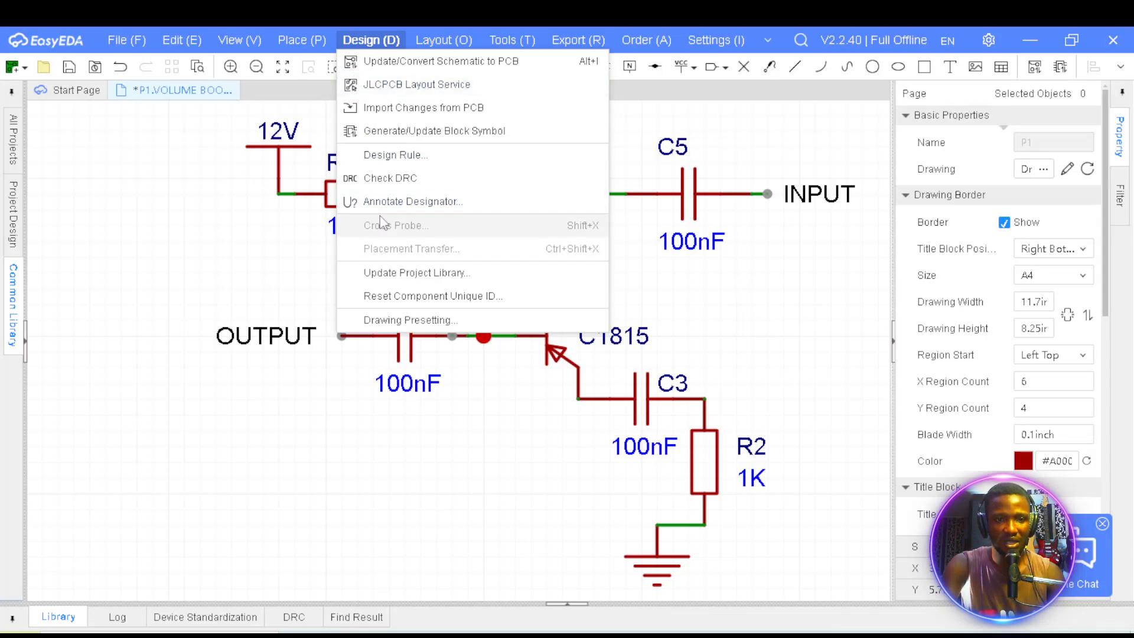
click(387, 186)
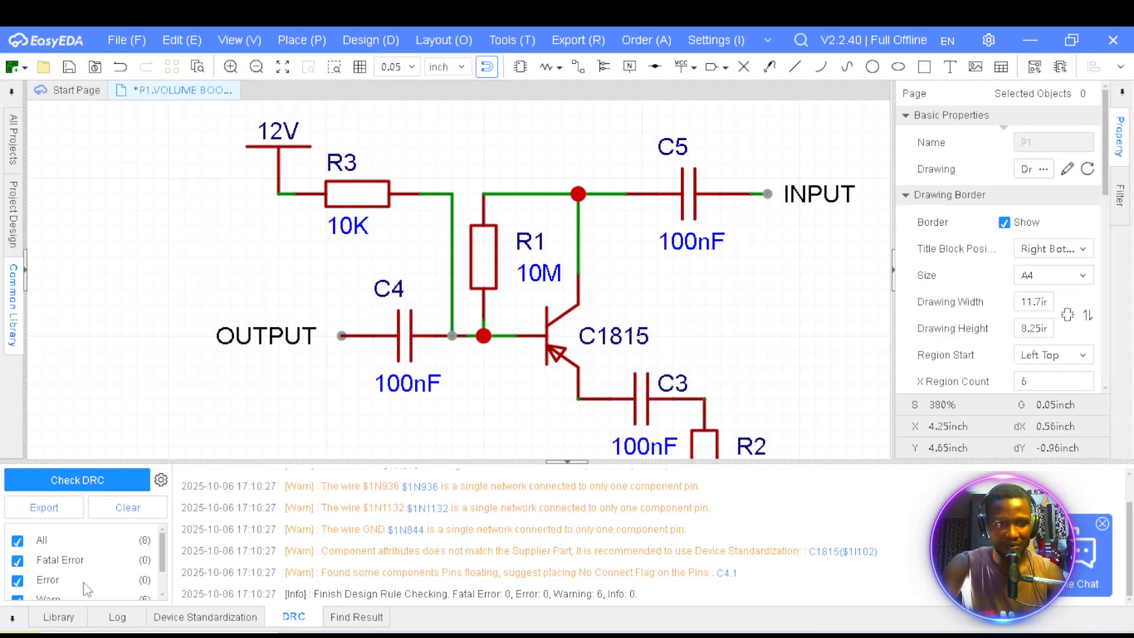
- Review the DRC warnings and locate the single-pin wire $1N936 on the schematic
scroll(121, 548, down, 1)
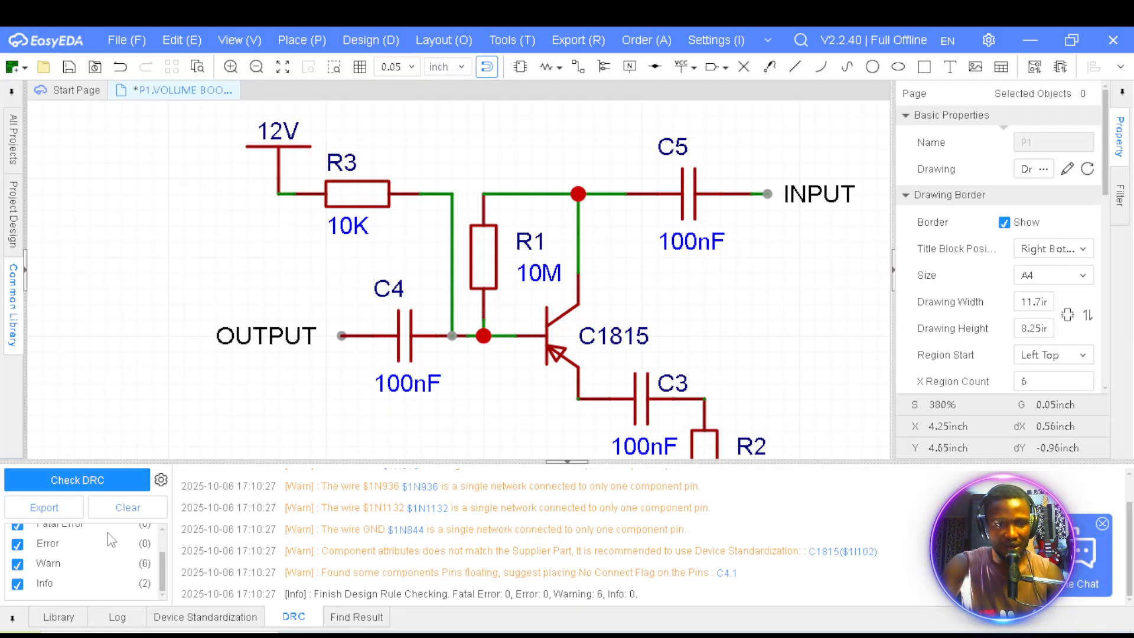
scroll(98, 547, up, 1)
scroll(138, 567, down, 1)
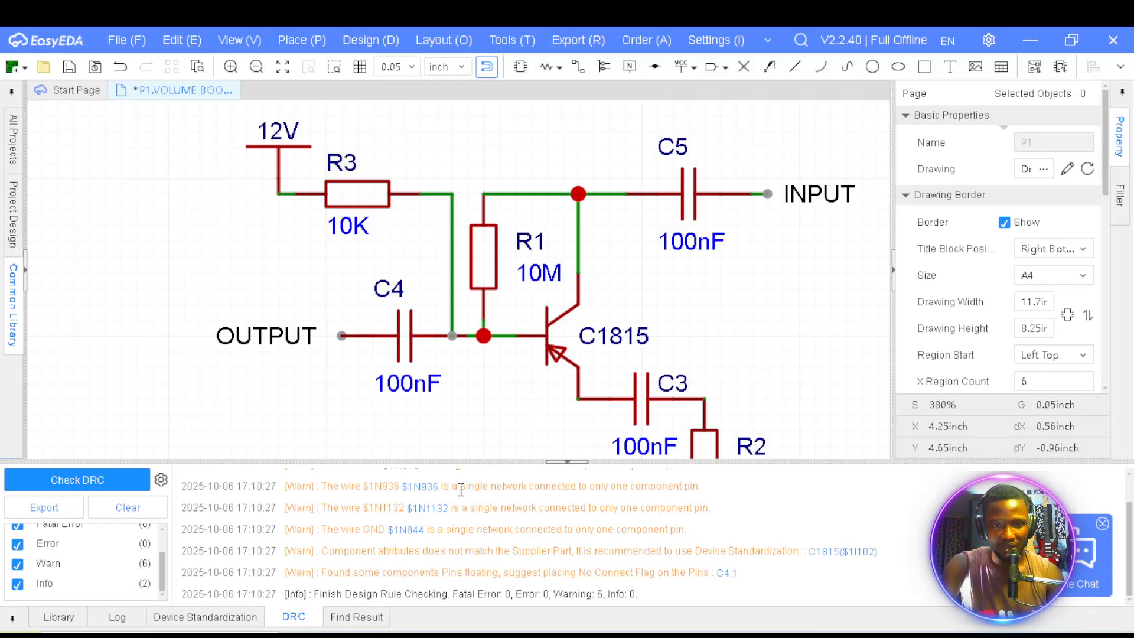
click(418, 488)
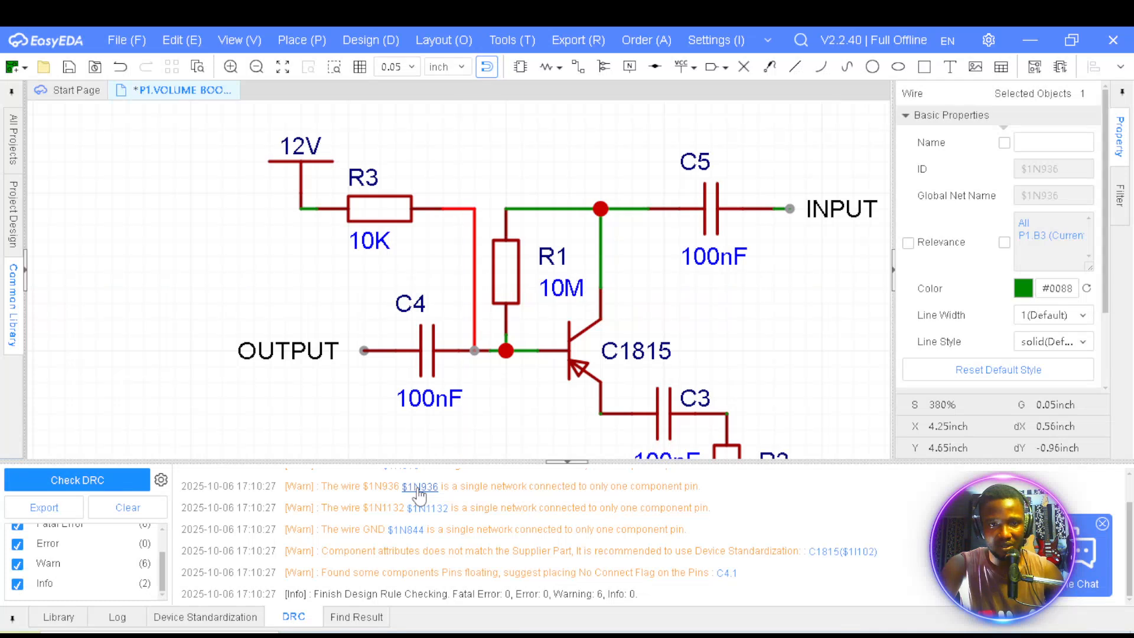
click(418, 490)
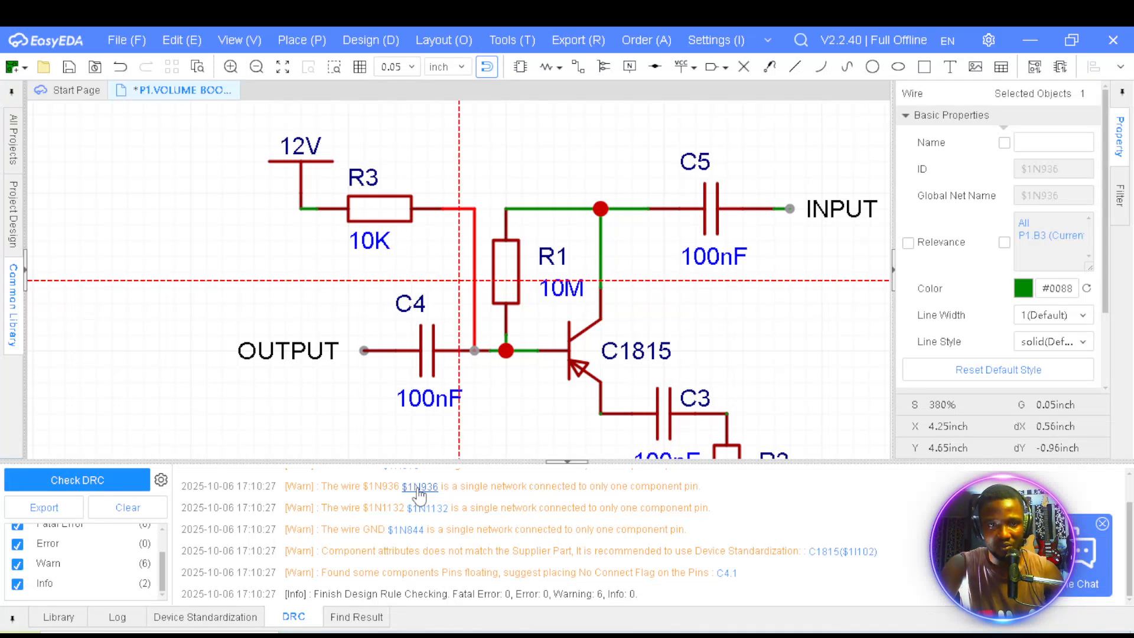
double_click(418, 488)
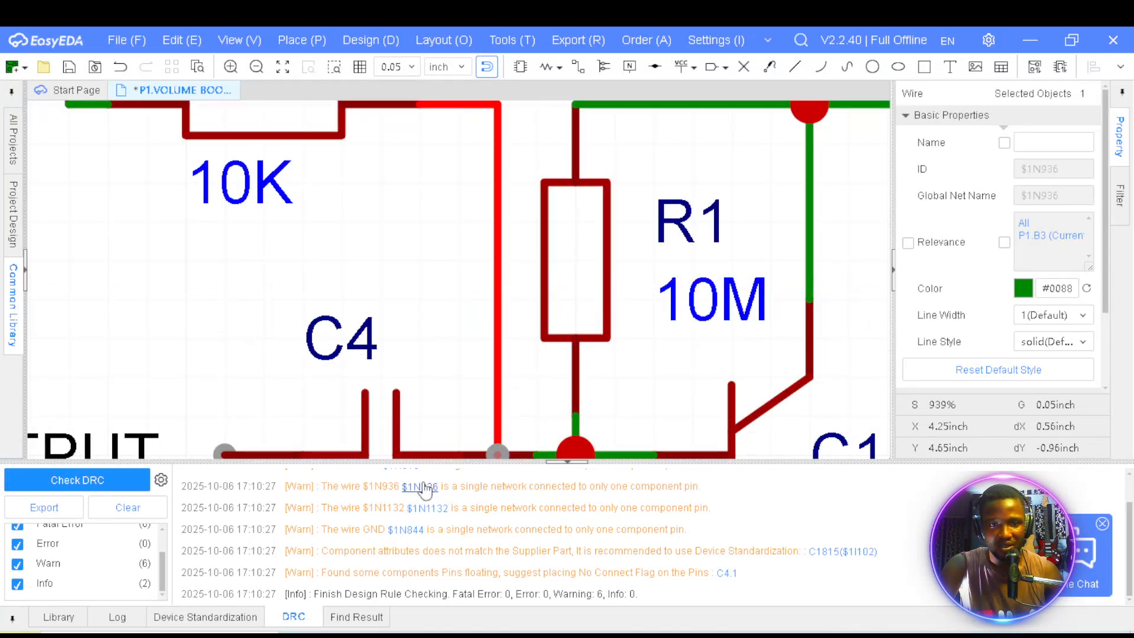
scroll(335, 424, down, 5)
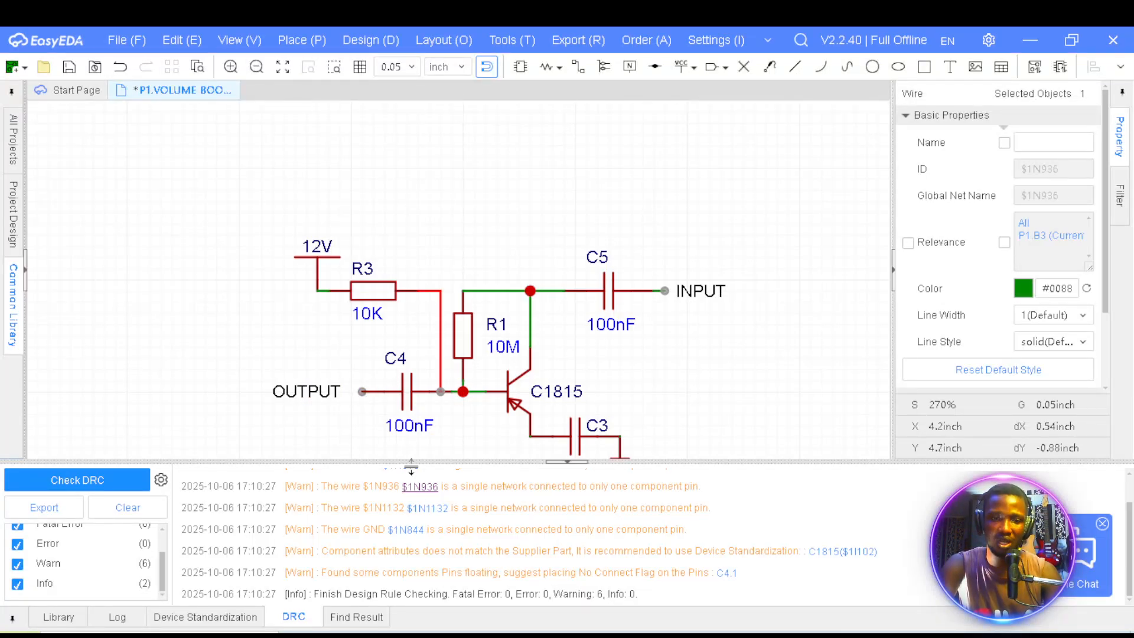
- Locate wire $1N1132, the GND wire and the C1815 transistor on the schematic from their DRC warnings
click(428, 509)
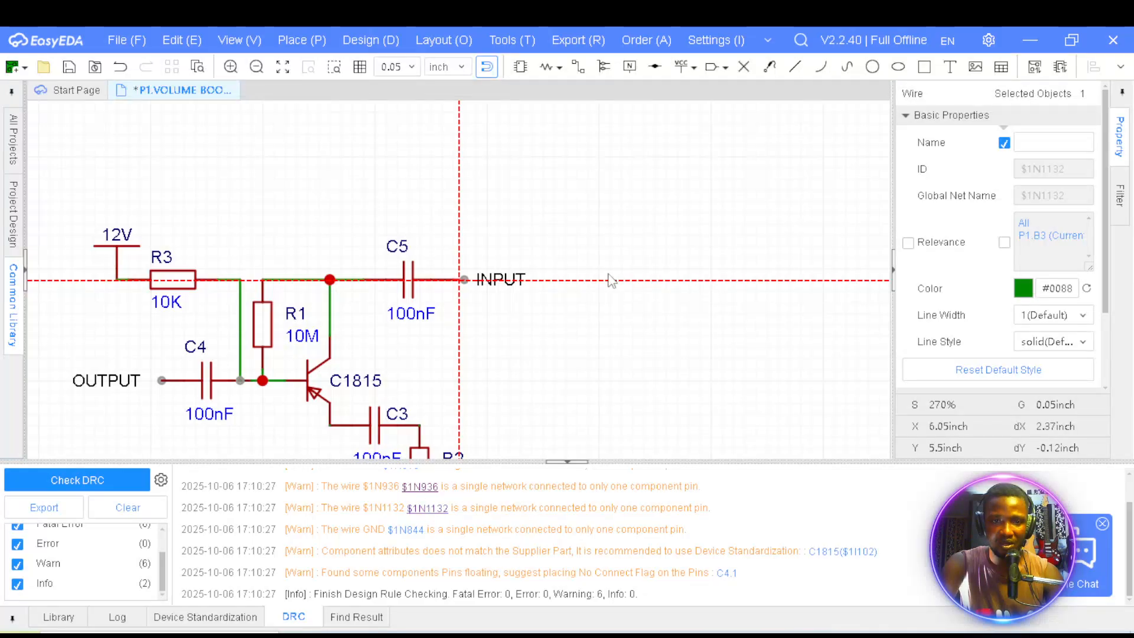
click(599, 379)
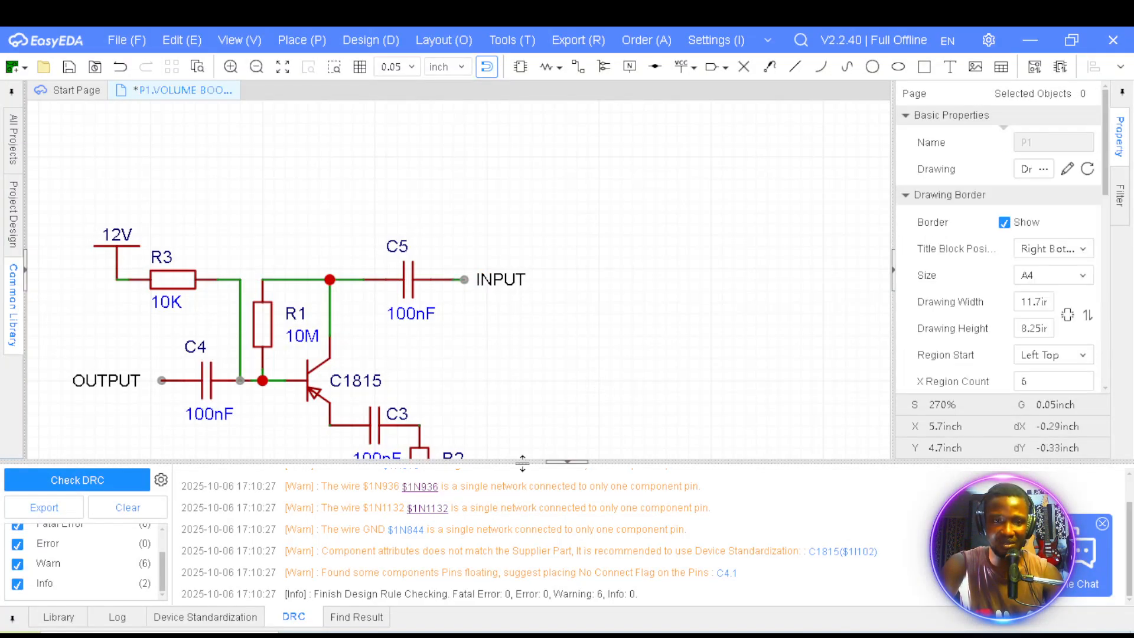
click(406, 530)
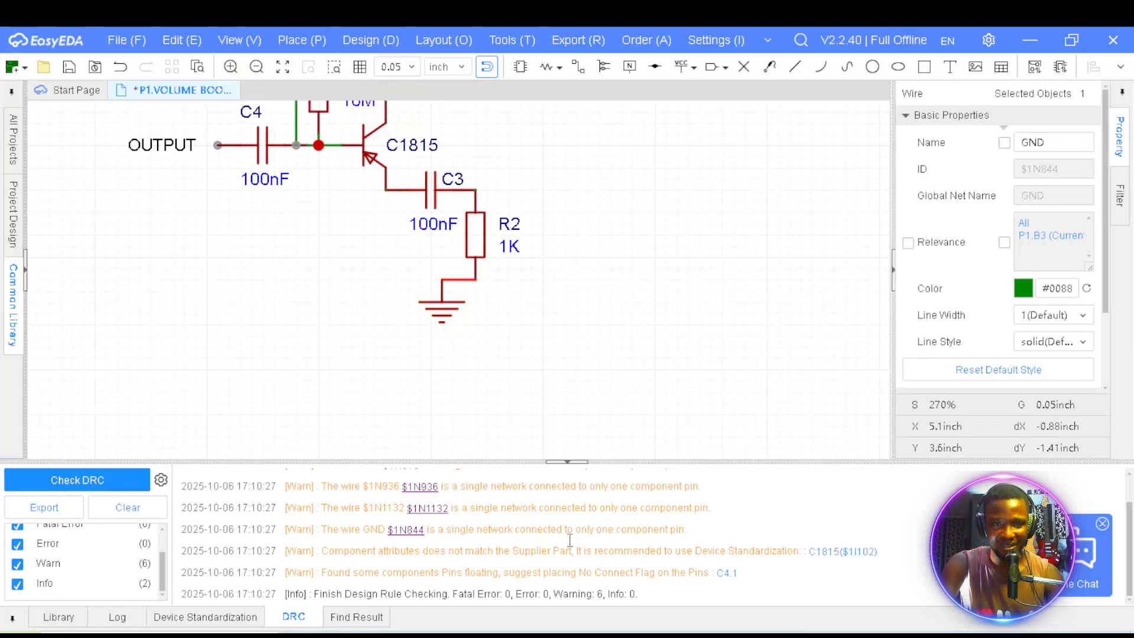
click(835, 561)
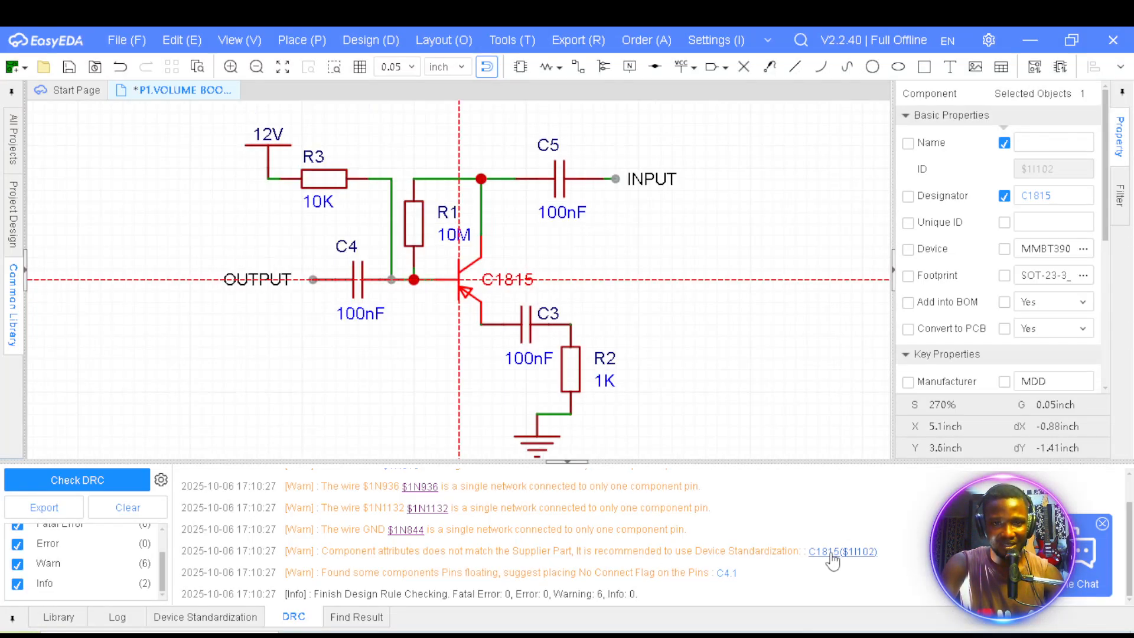
click(678, 337)
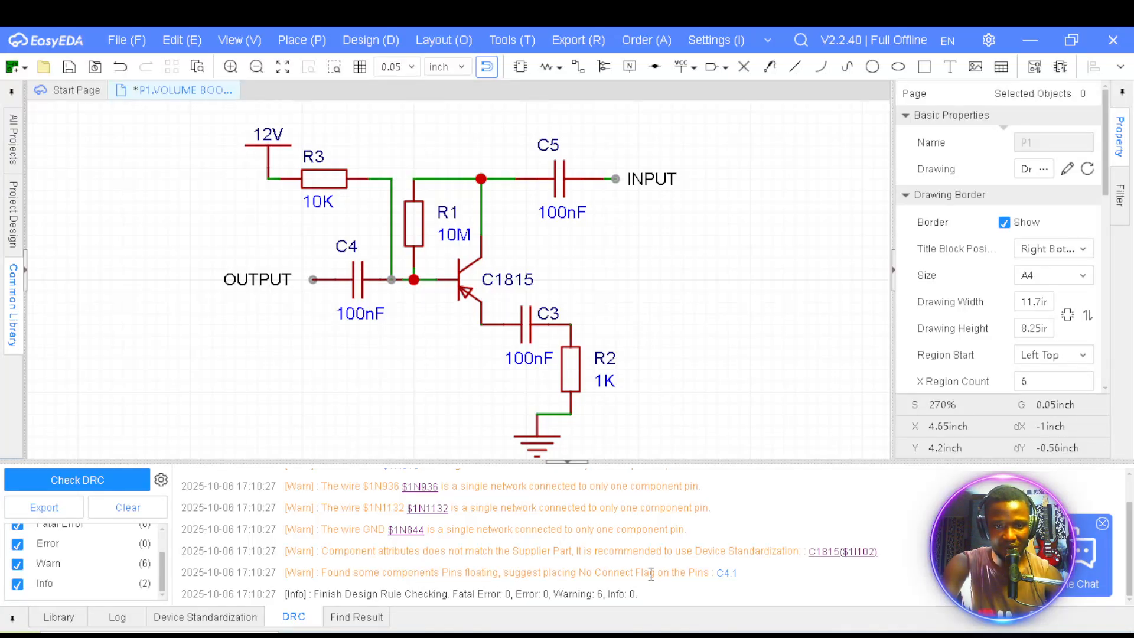
- Locate the floating pin C4.1 from its DRC warning and inspect its connection next to the OUTPUT label
click(729, 576)
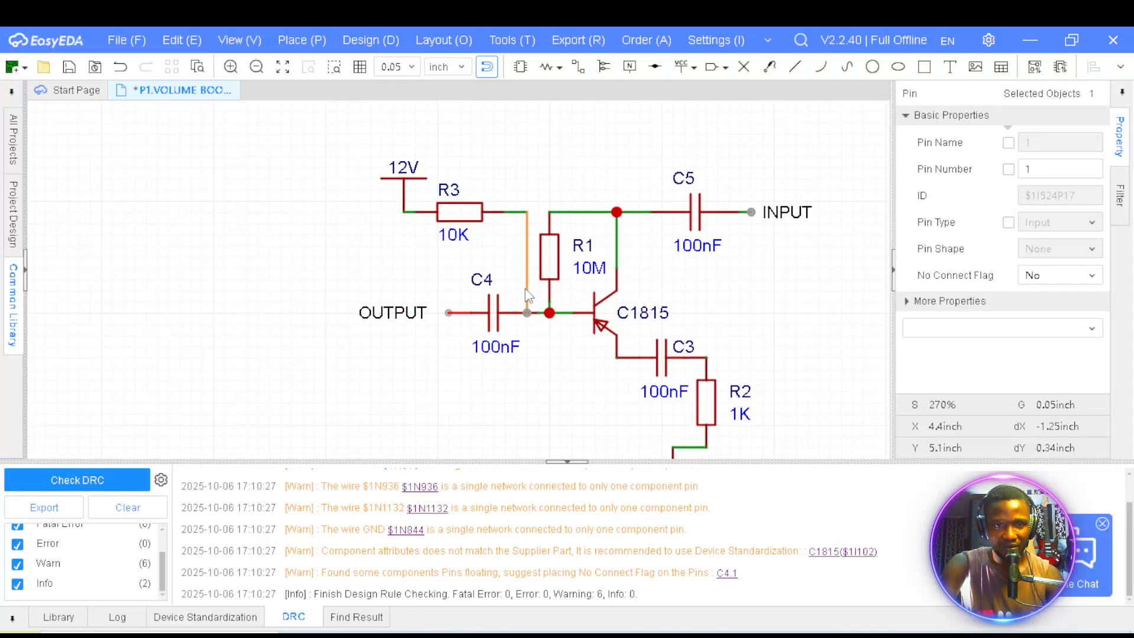
scroll(512, 338, up, 2)
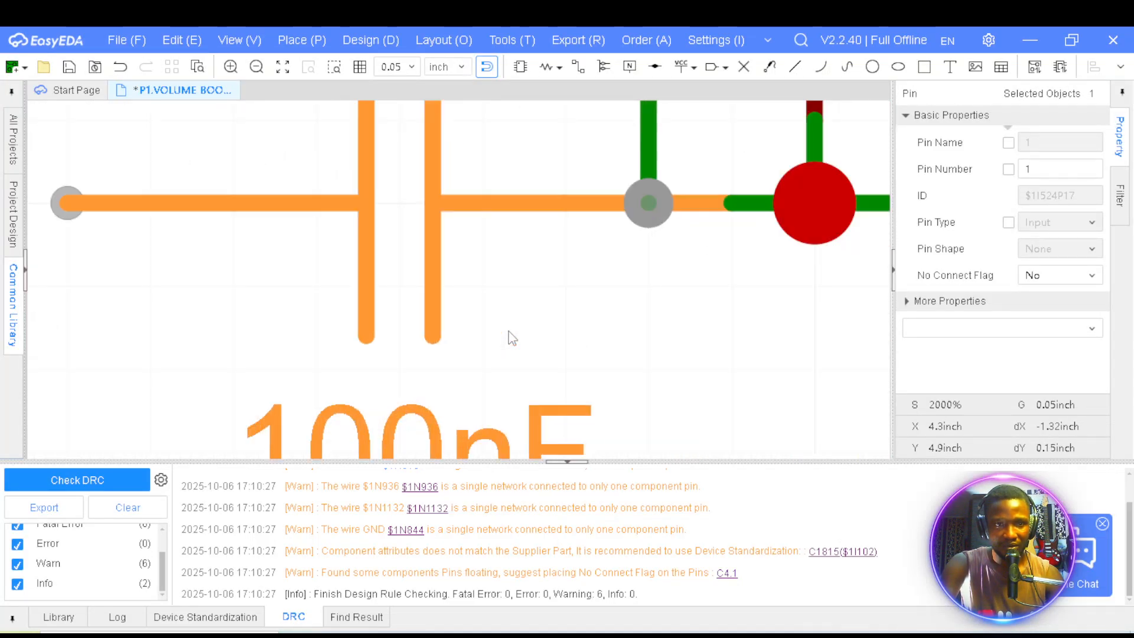
scroll(512, 338, down, 3)
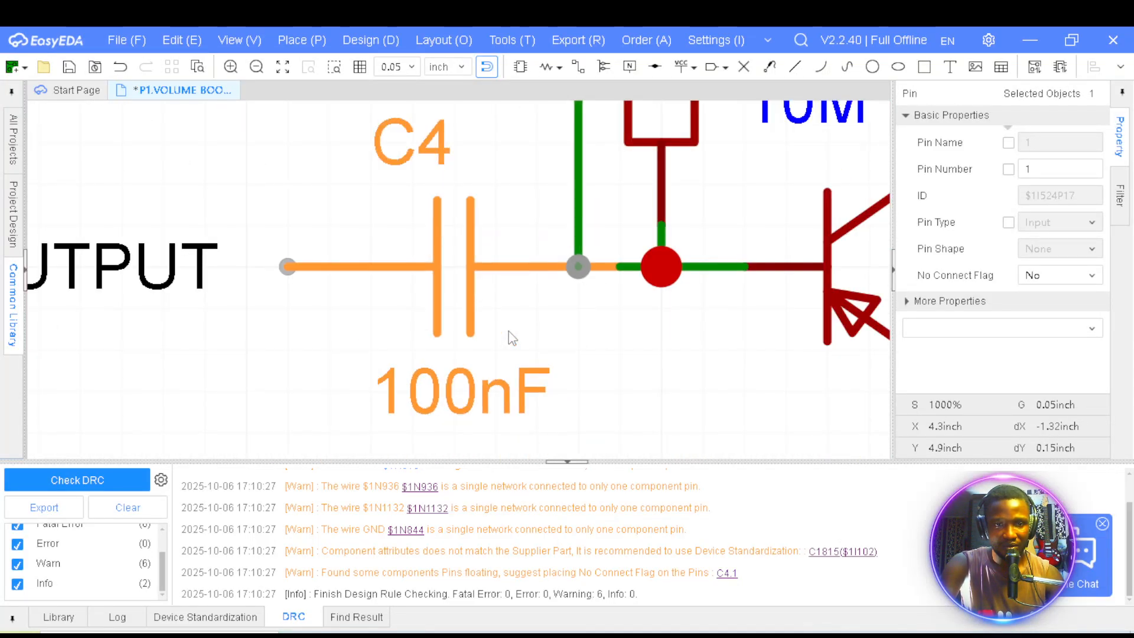
click(727, 573)
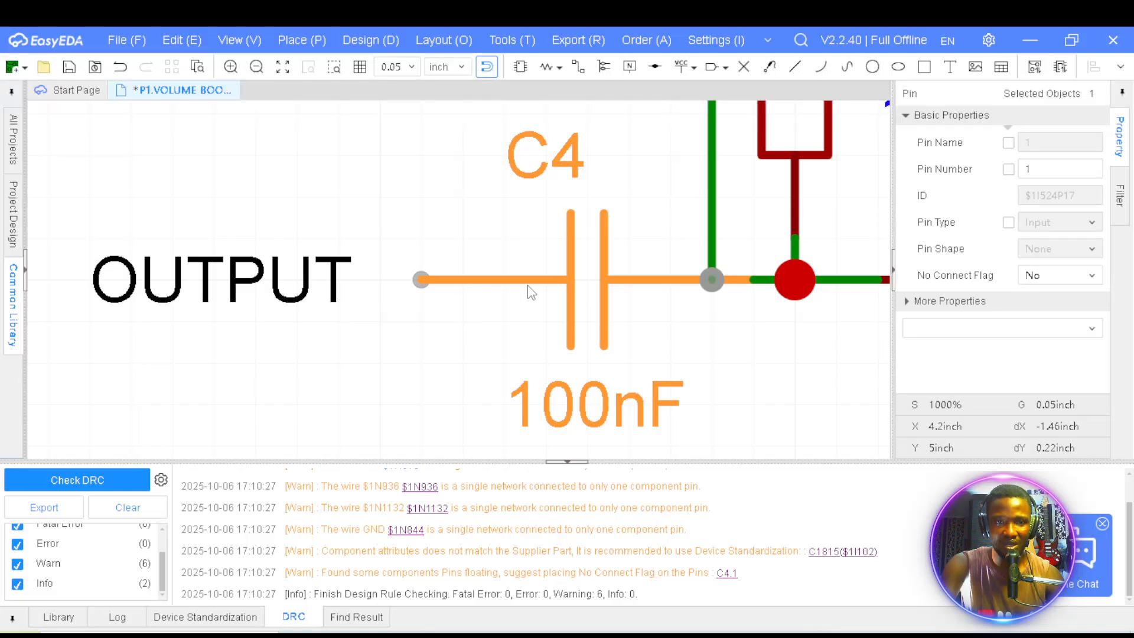
scroll(555, 277, down, 5)
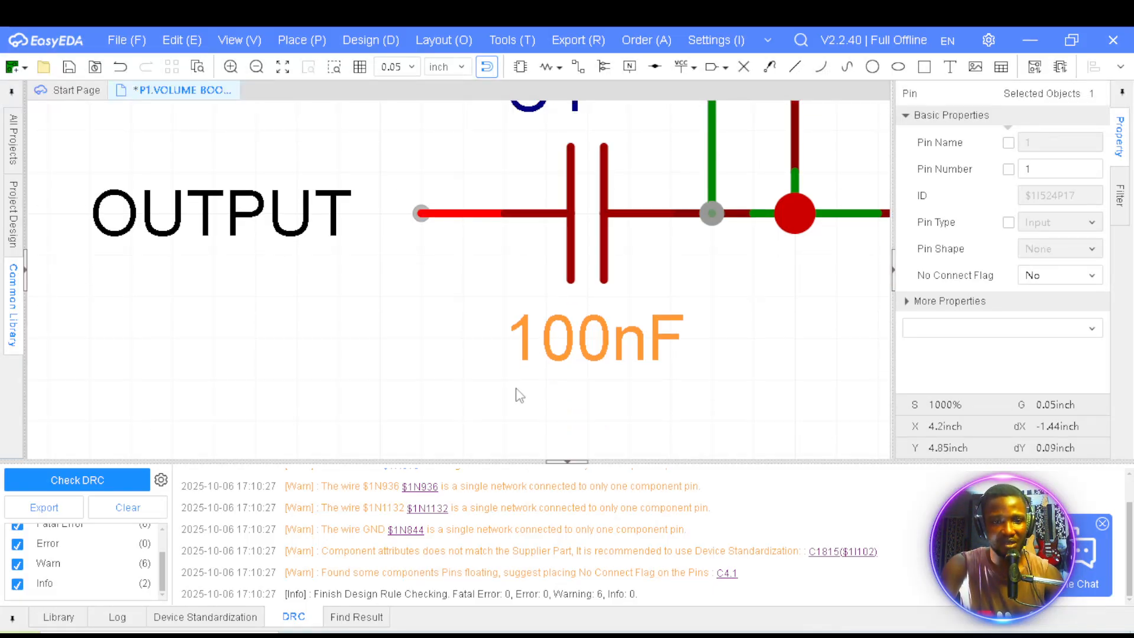
scroll(605, 307, down, 4)
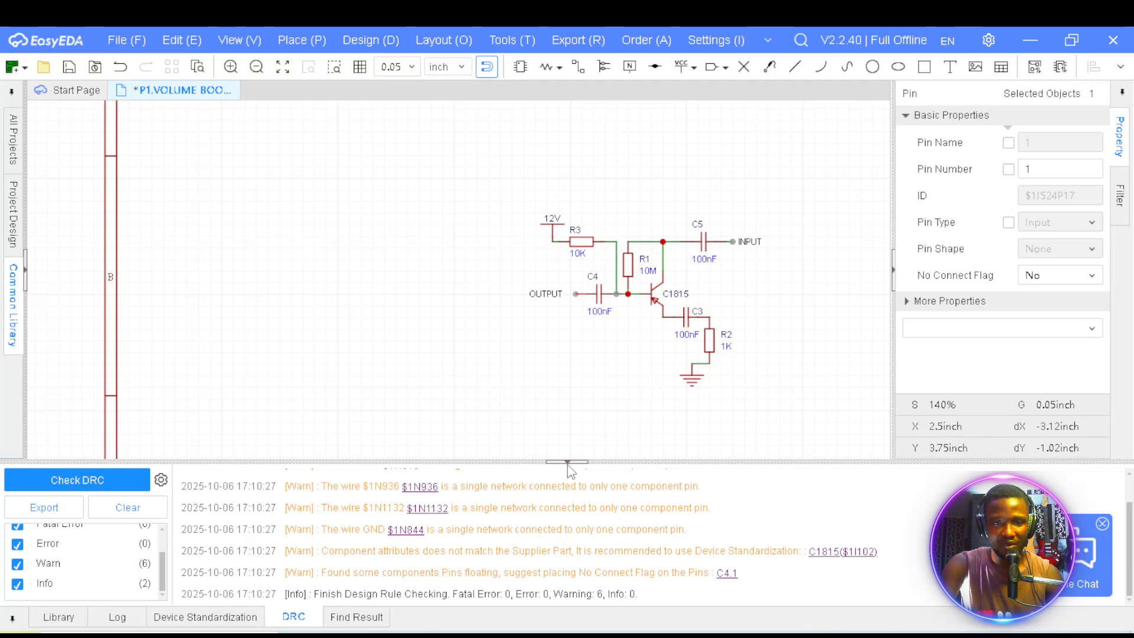
click(572, 428)
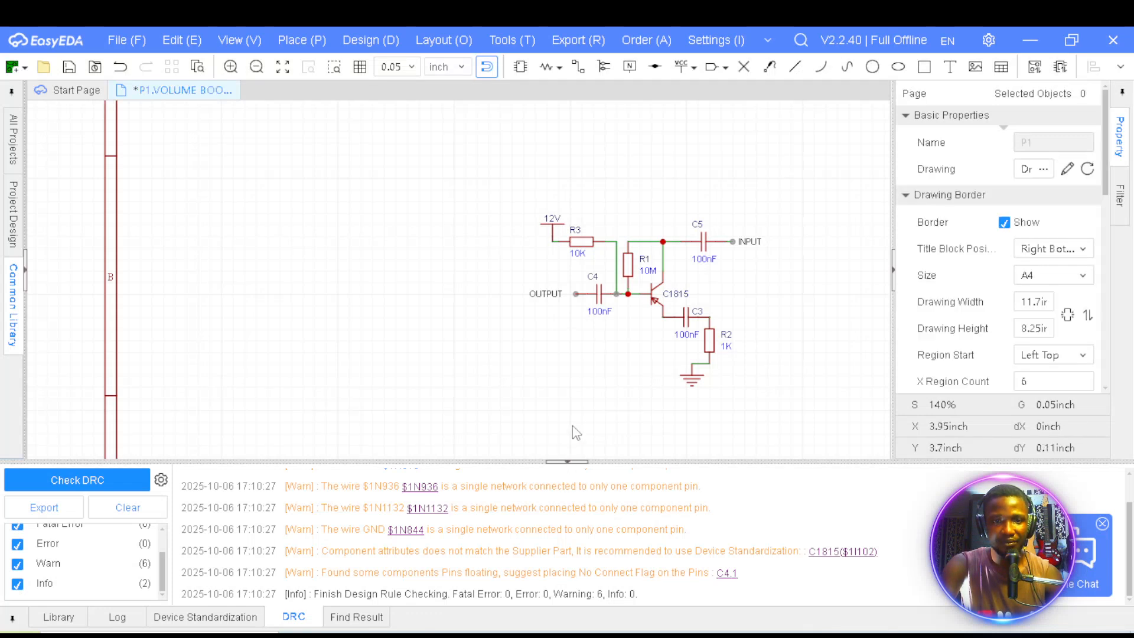
- Collapse the DRC results and examine the whole volume booster schematic
click(567, 464)
scroll(772, 280, up, 3)
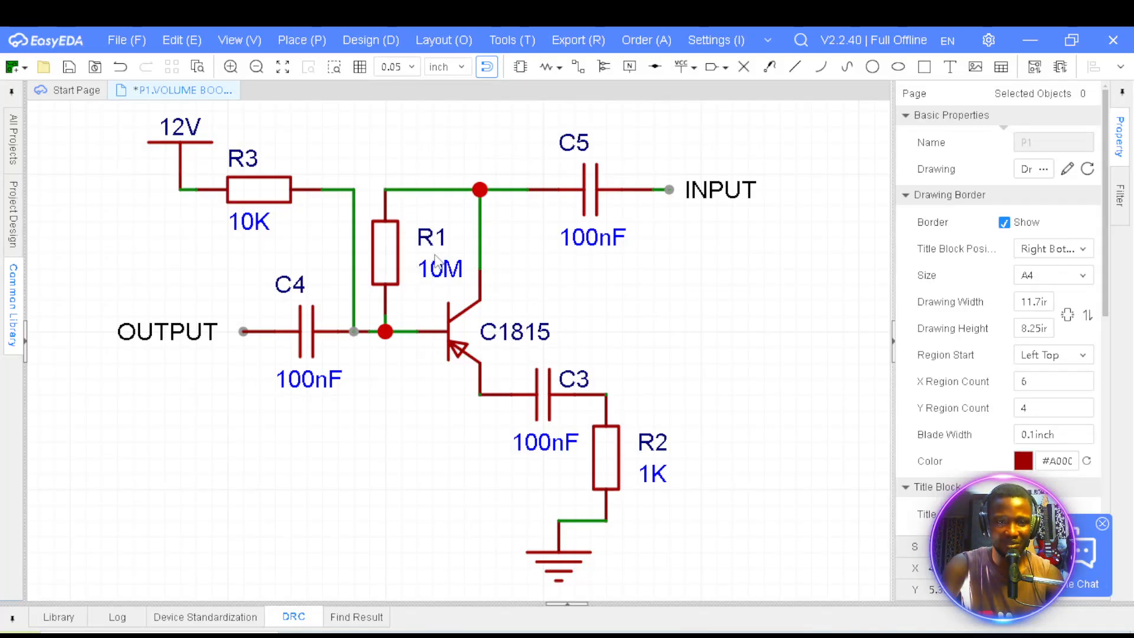
scroll(497, 399, up, 2)
scroll(497, 399, down, 3)
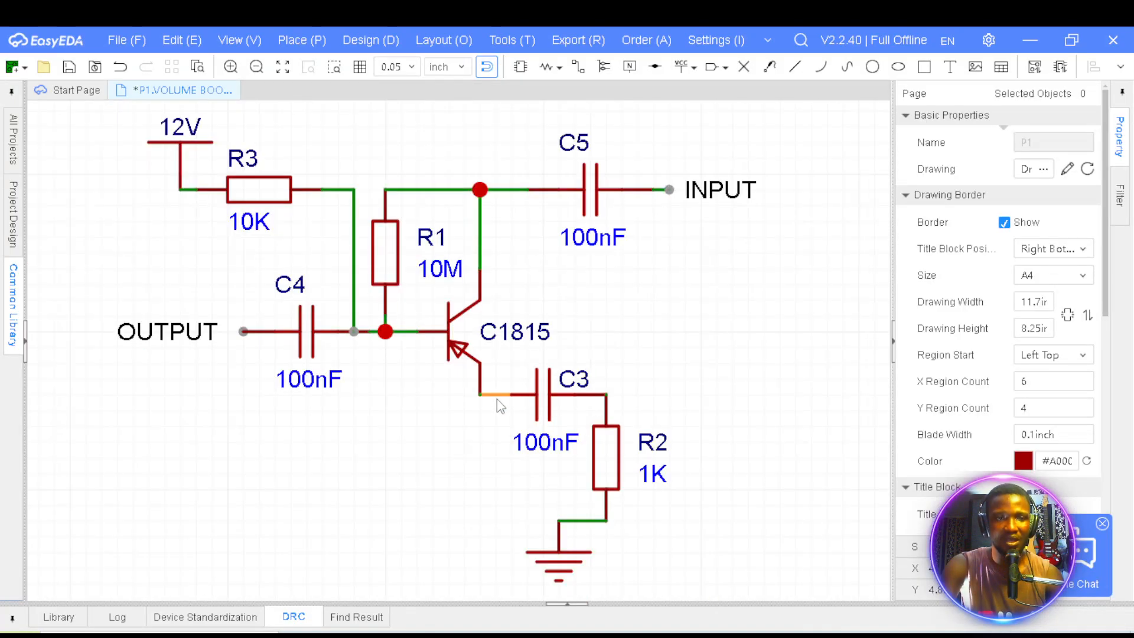
- Convert the schematic to a PCB and apply all the component import changes, including updating the tracks' nets
click(371, 42)
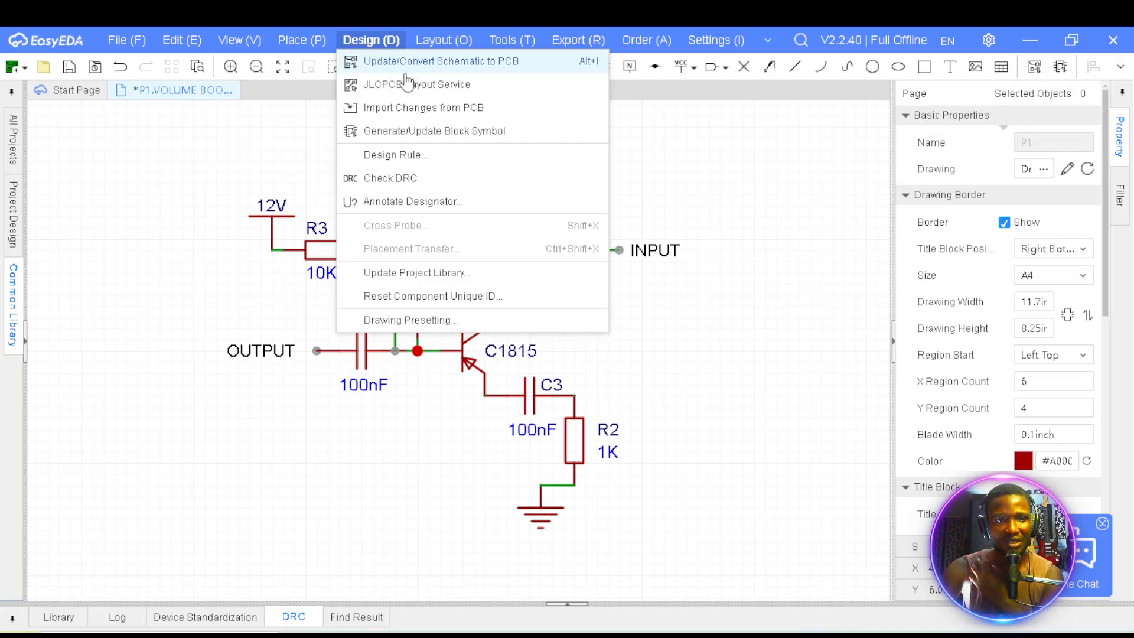
click(489, 63)
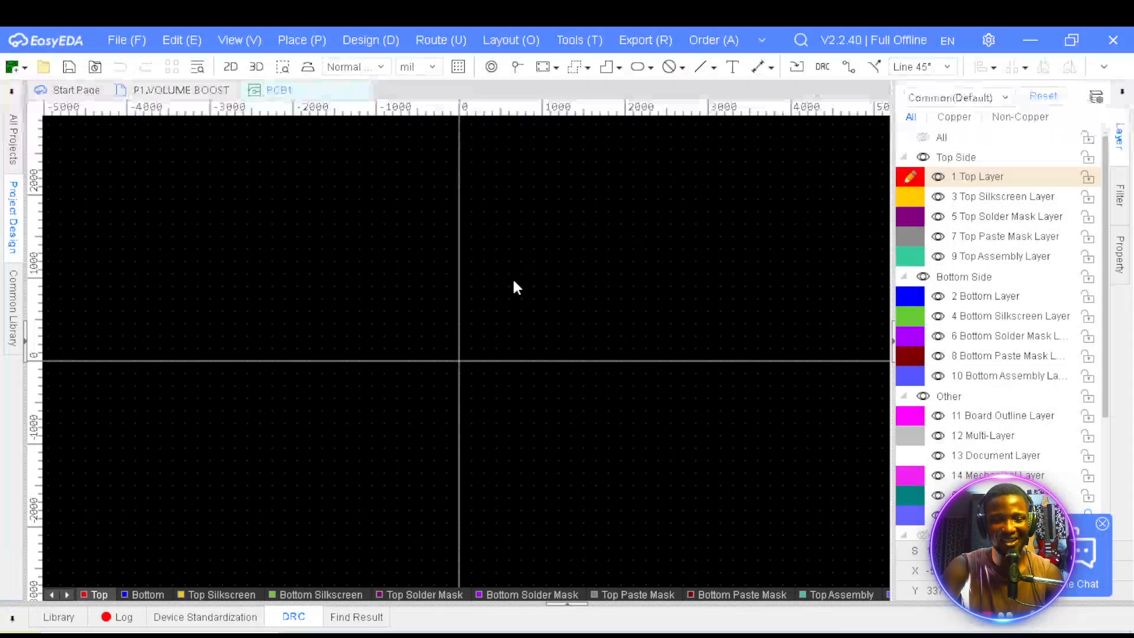
key(ctrl+s)
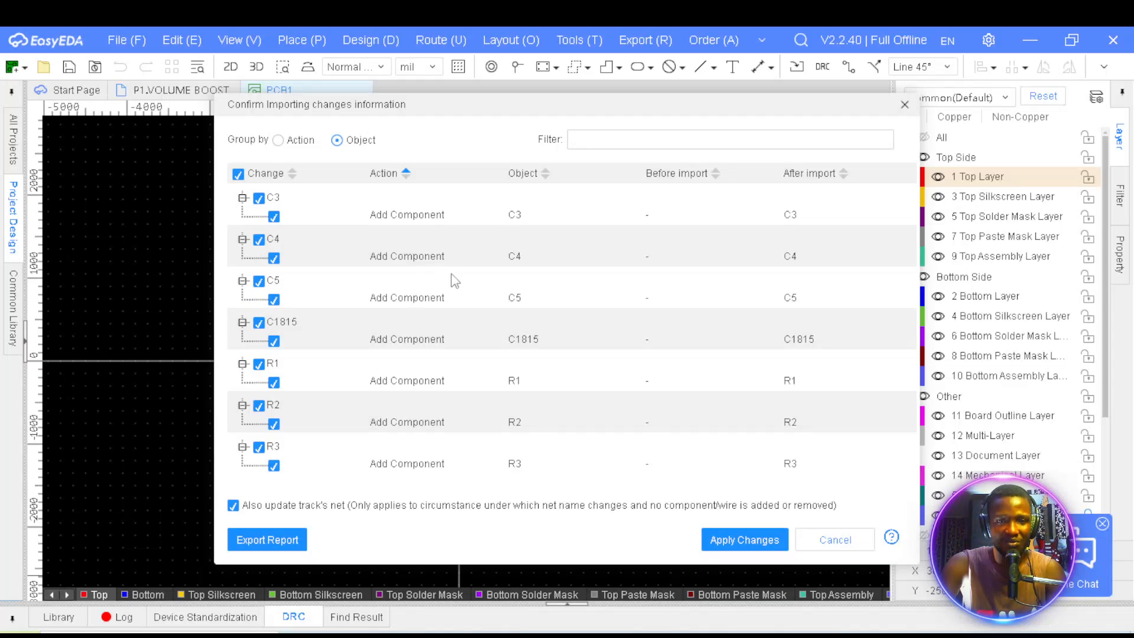
click(745, 540)
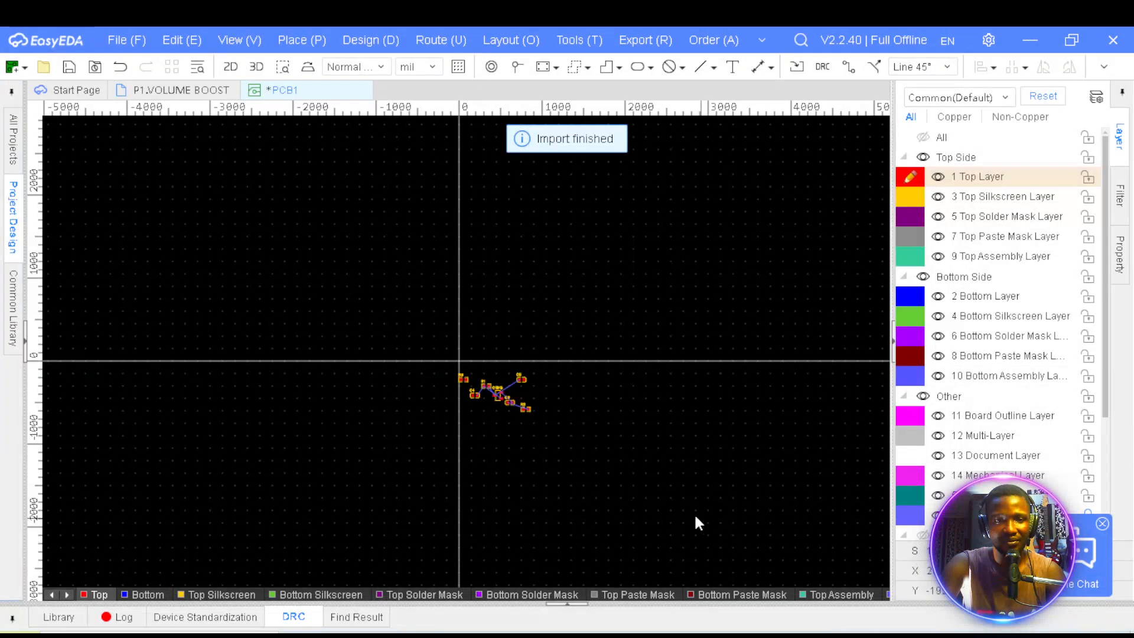
- Move R3 on the PCB to center X 130 mil, Y -110 mil, and shift R1 upward, farther from C4 and C1815
scroll(521, 435, up, 3)
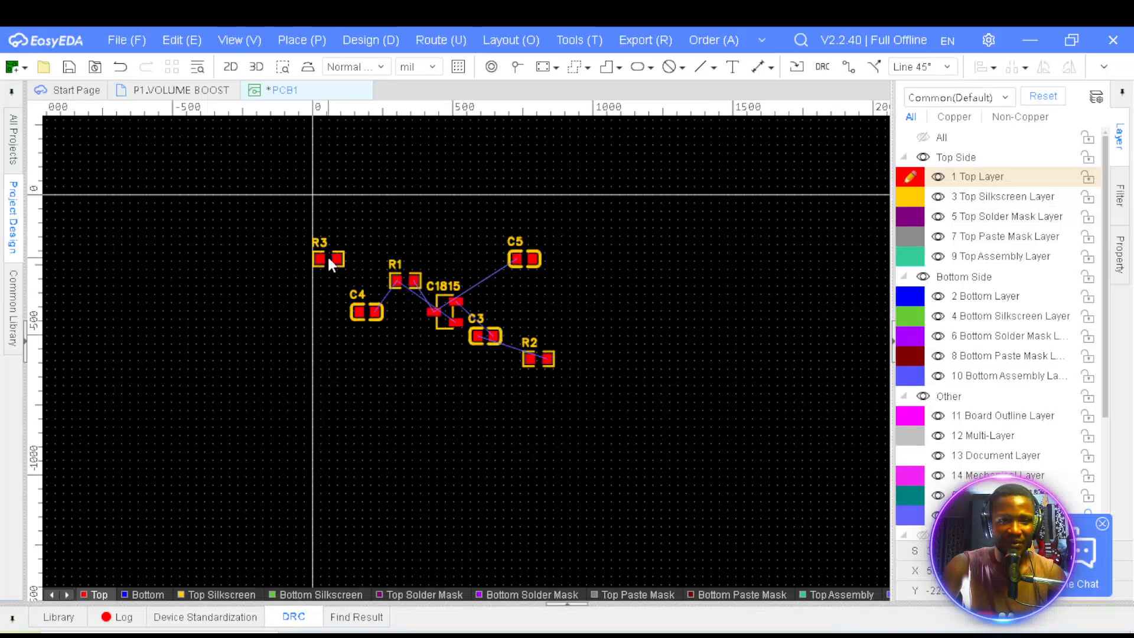
drag(337, 258, 349, 224)
scroll(377, 278, up, 2)
scroll(377, 285, up, 2)
scroll(377, 285, down, 2)
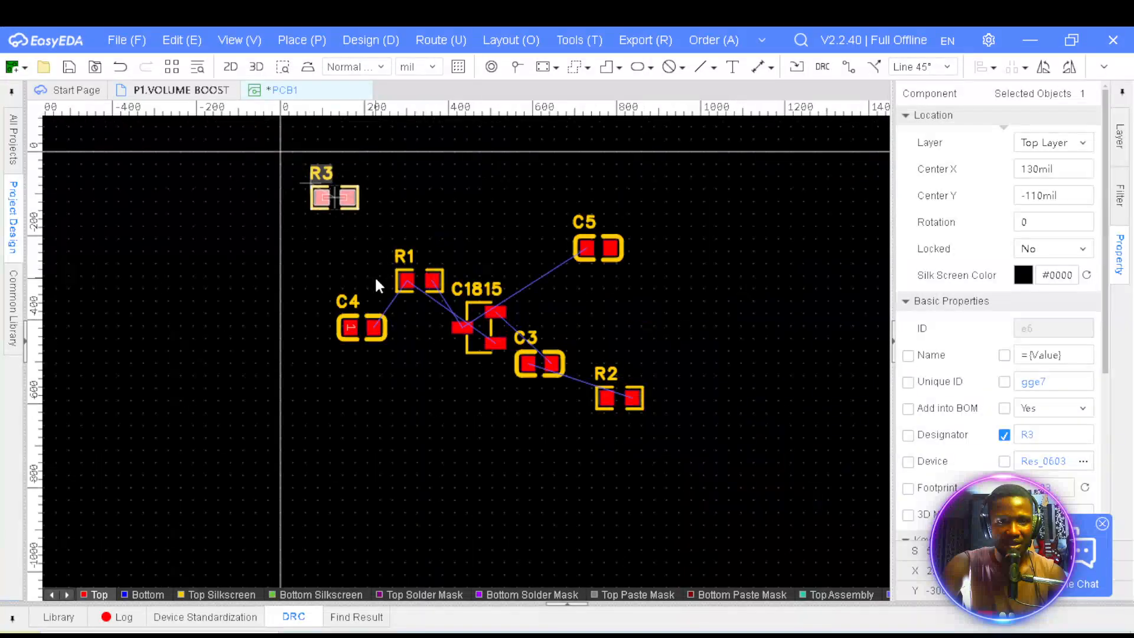
scroll(377, 285, up, 1)
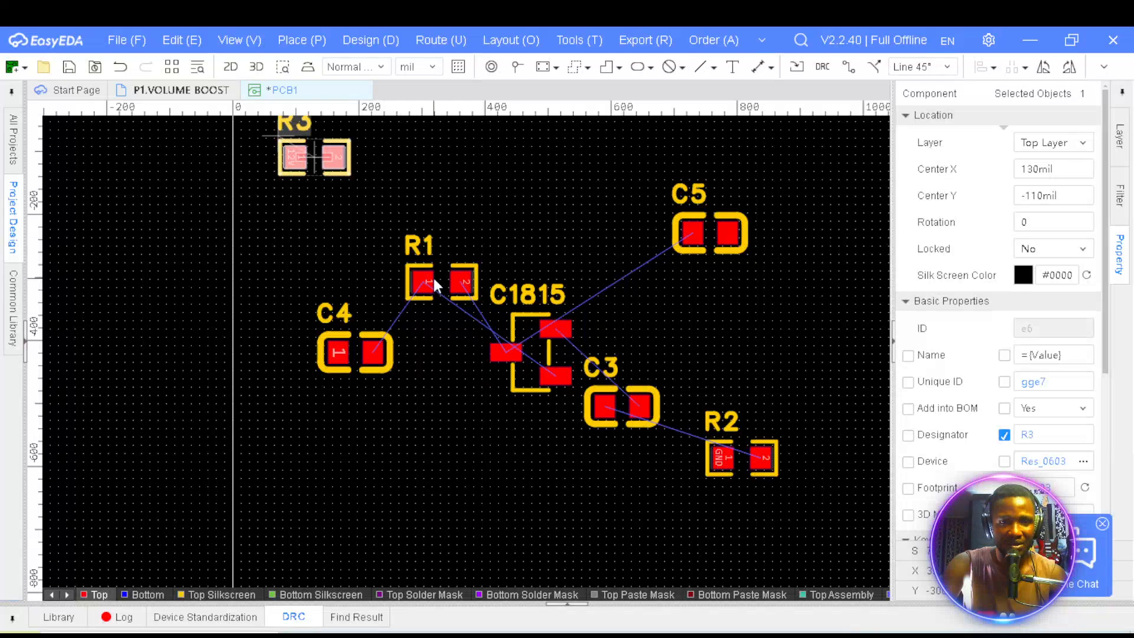
drag(432, 283, 426, 217)
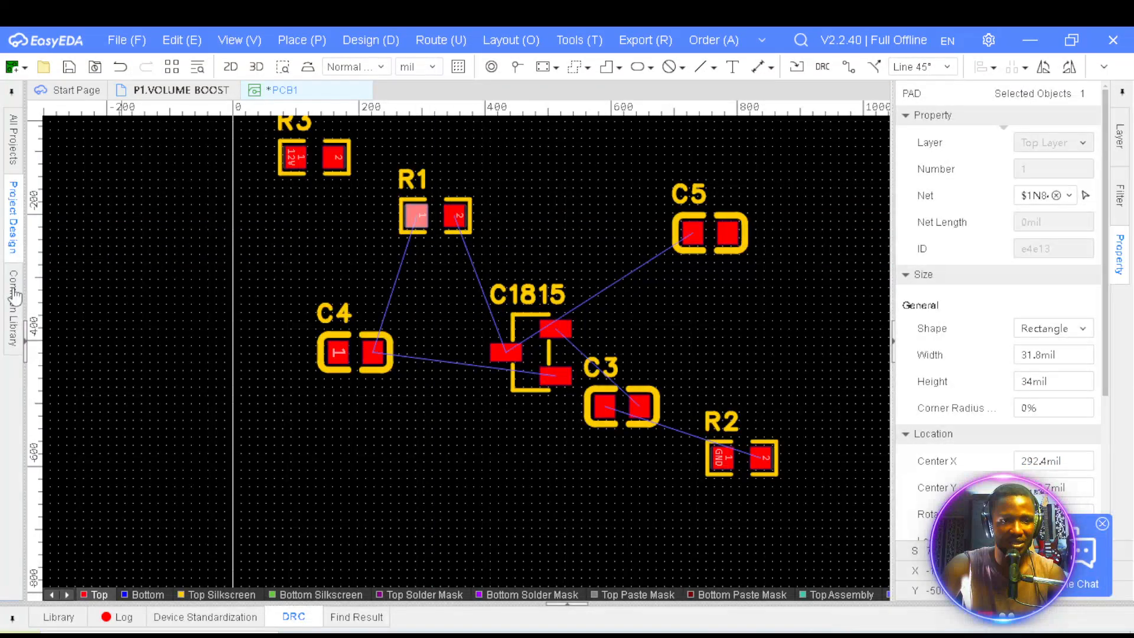
- Open the VOLUME BOOST schematic and examine how R3 connects to the 12V supply and to the node between C4 and R1
click(12, 228)
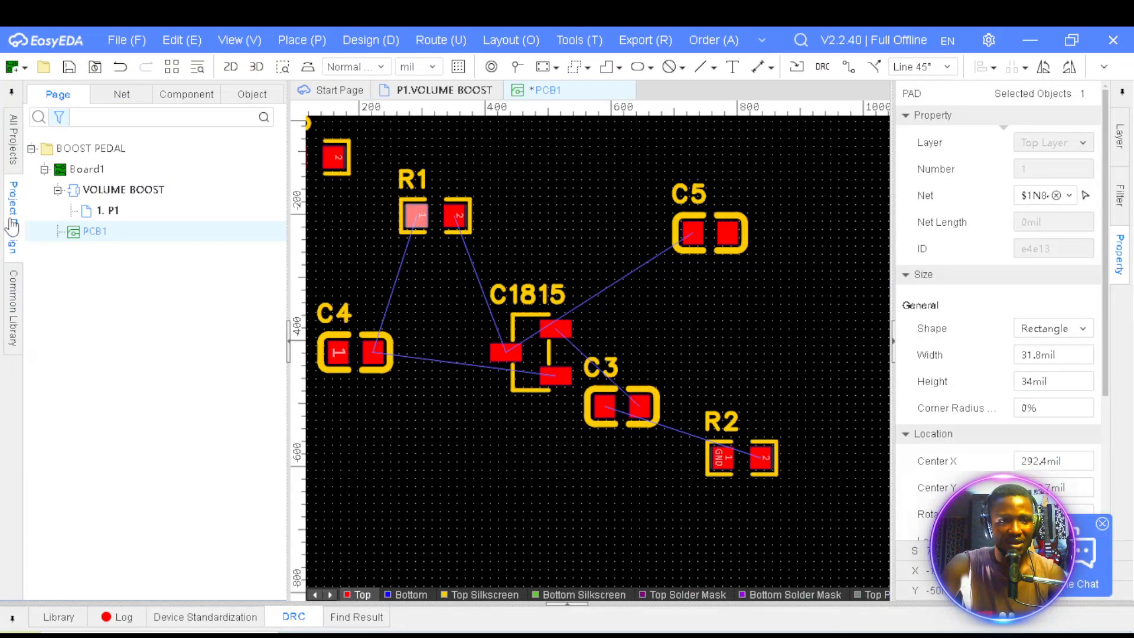
double_click(137, 191)
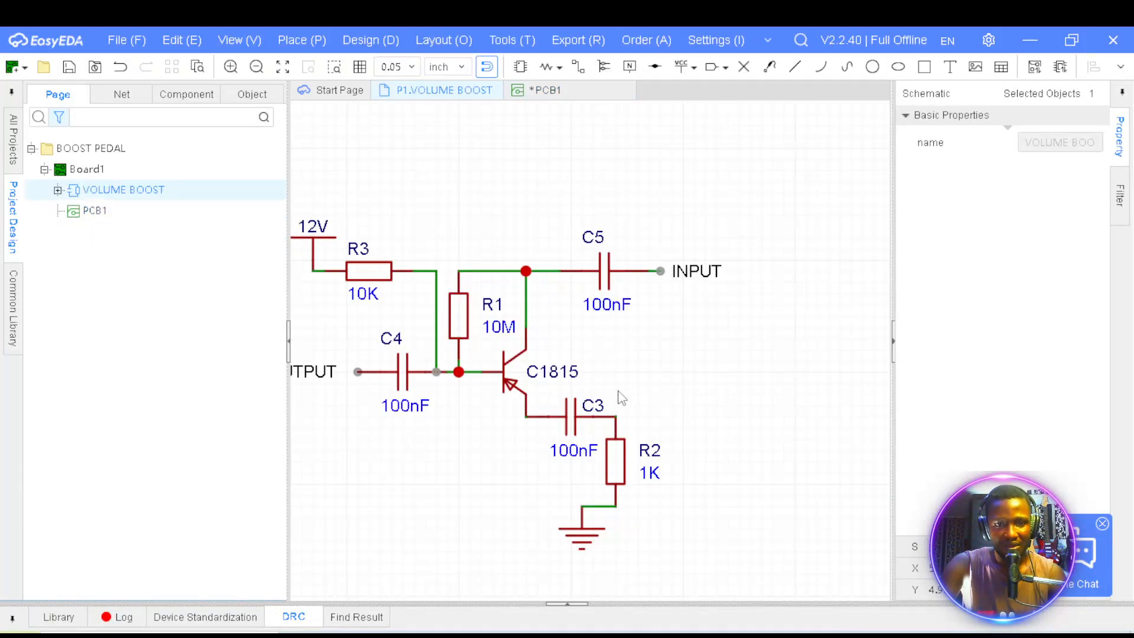
scroll(464, 263, down, 1)
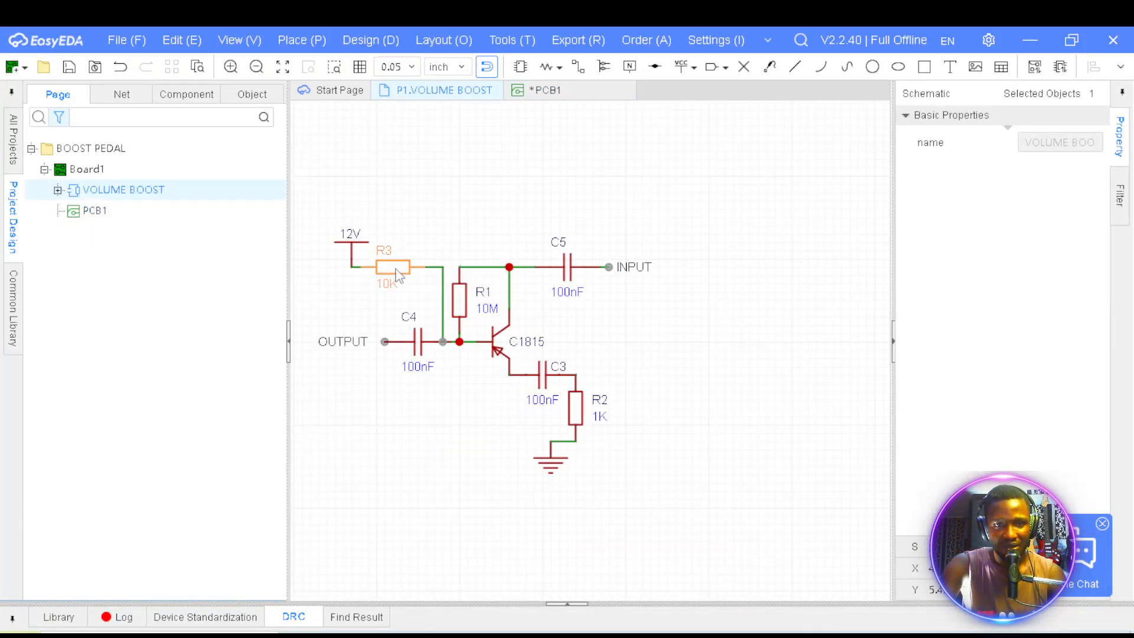
scroll(397, 272, up, 5)
scroll(401, 275, down, 1)
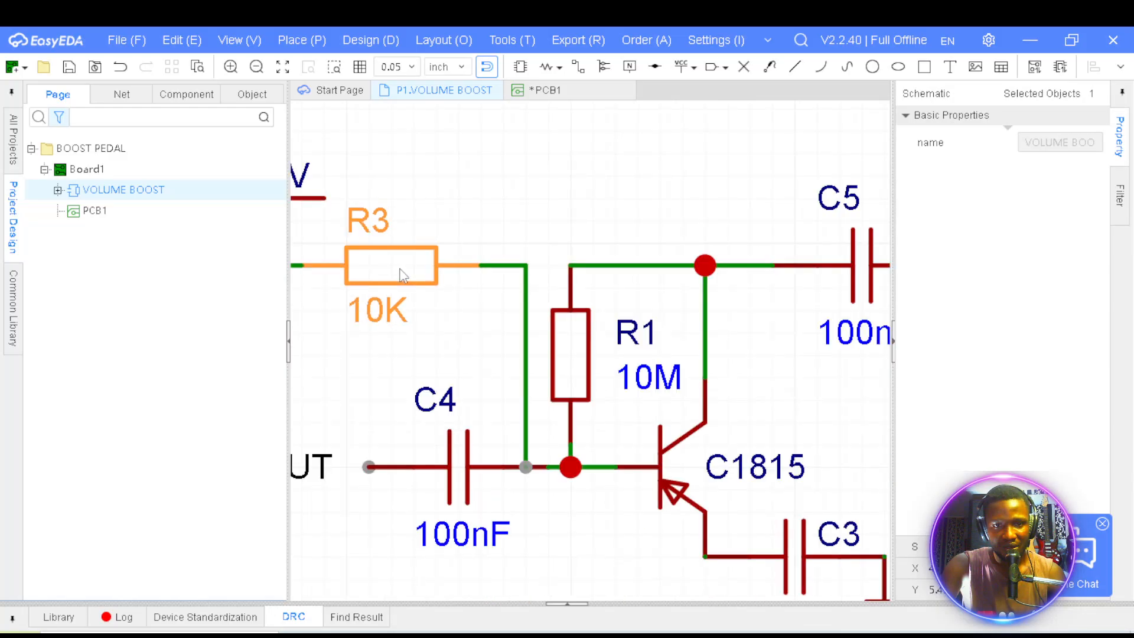
scroll(354, 273, down, 1)
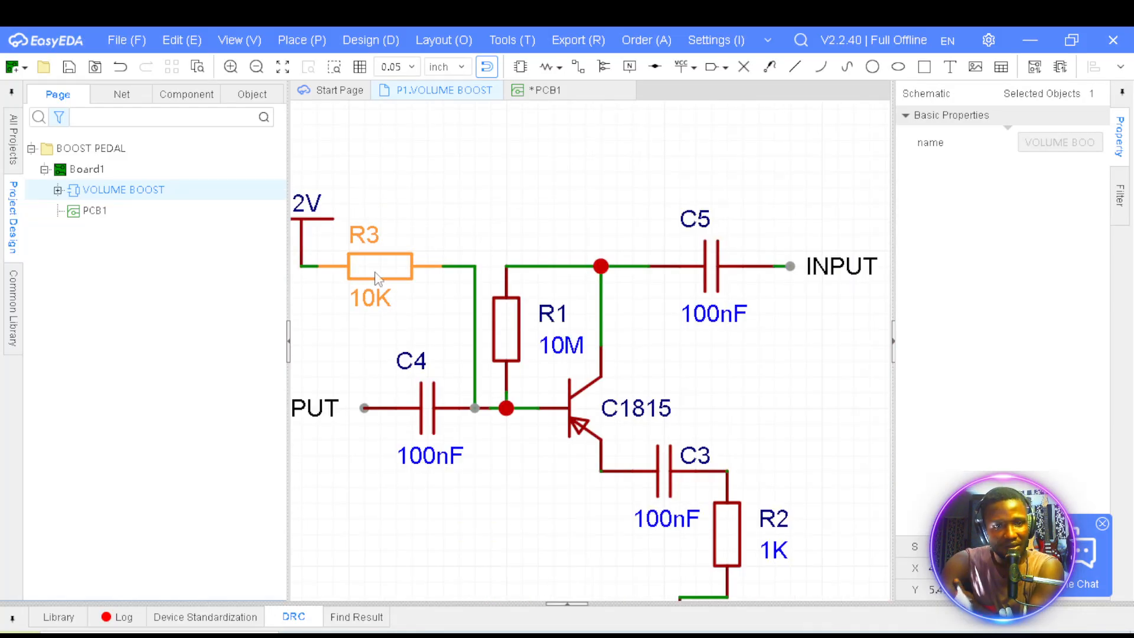
click(372, 273)
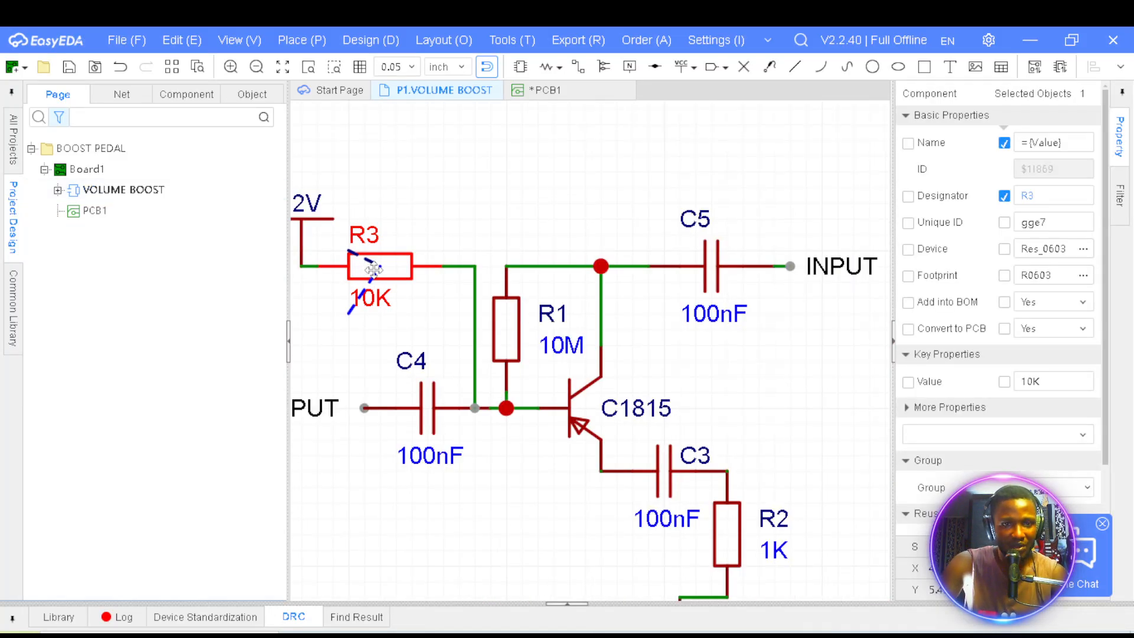
scroll(374, 269, up, 2)
scroll(374, 270, down, 2)
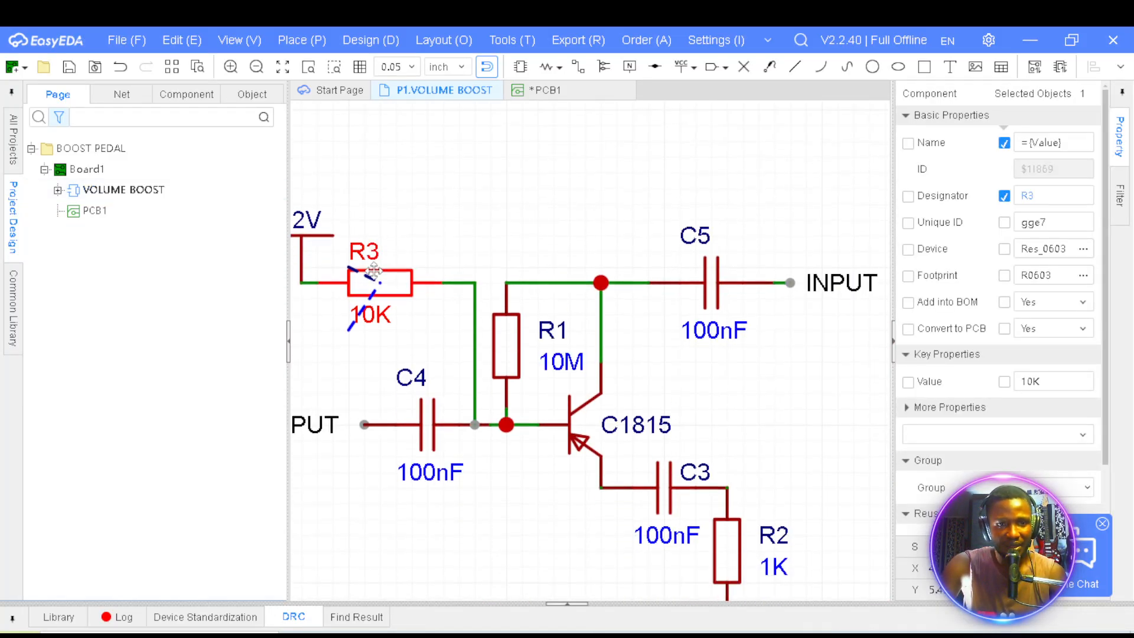
click(363, 41)
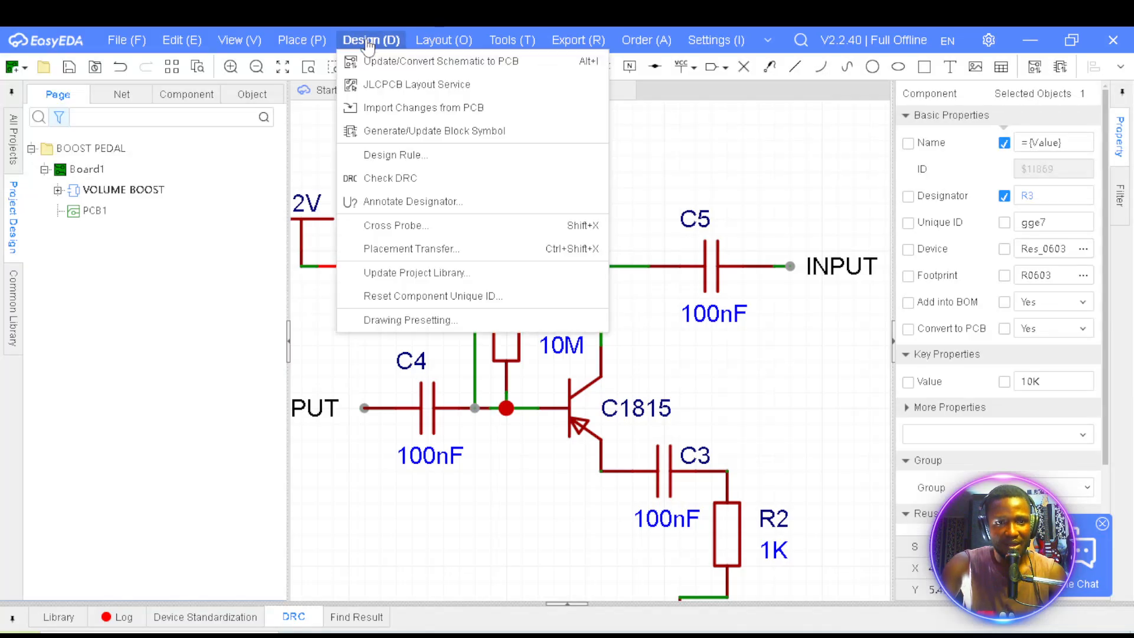
- Return to PCB1 and move R3 to center X 115 mil, Y -40 mil
double_click(93, 211)
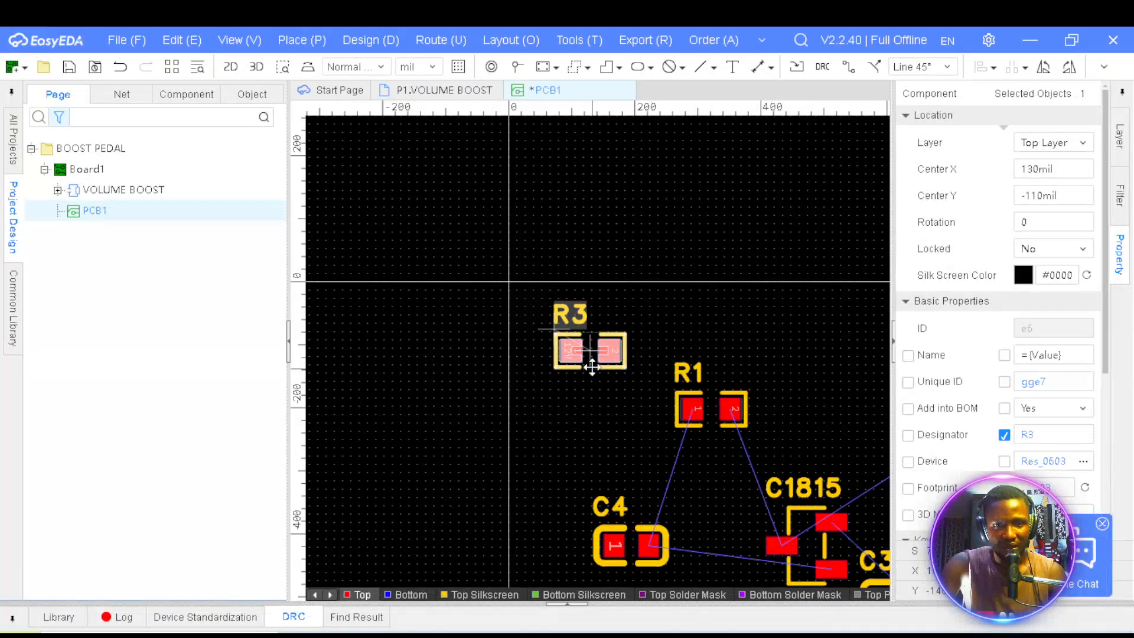
drag(591, 356, 582, 311)
scroll(595, 333, down, 4)
scroll(720, 456, up, 2)
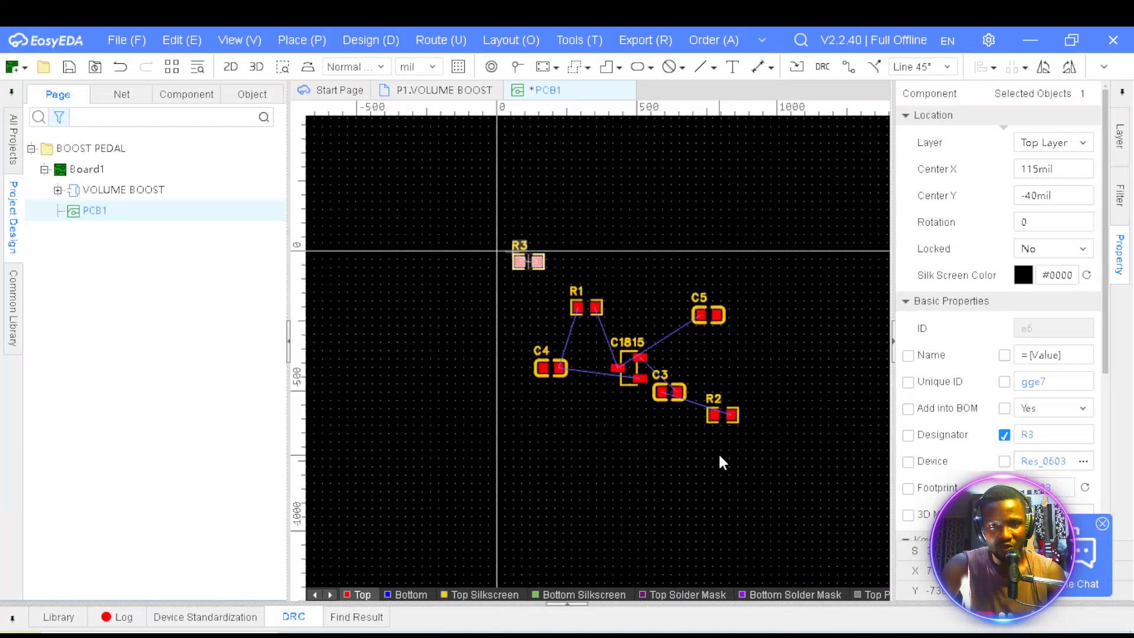
- Rearrange the PCB components, shifting C3 and R2 away from C1815 and bringing R1, C1815 and C5 closer to R3
drag(725, 413, 765, 396)
drag(702, 316, 678, 286)
drag(665, 393, 703, 356)
drag(589, 308, 569, 296)
drag(553, 366, 603, 340)
mouse_move(520, 263)
mouse_down()
mouse_move(597, 260)
mouse_move(515, 267)
mouse_up()
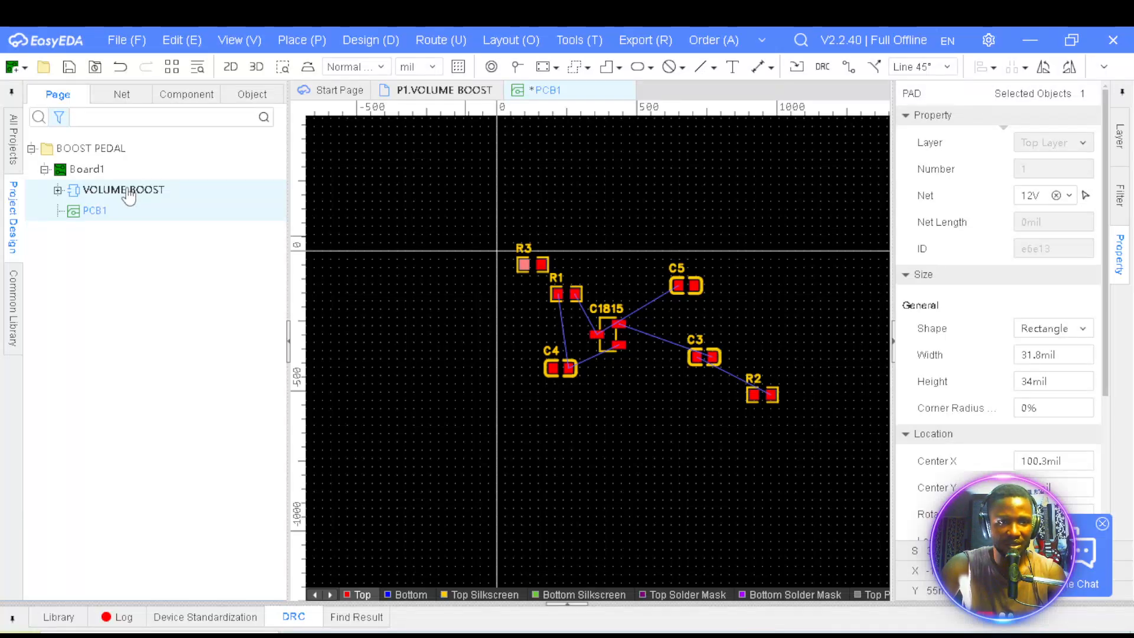
- In the VOLUME BOOST schematic, draw an extra wire connecting R3's output line to the node between C4 and R1
double_click(129, 192)
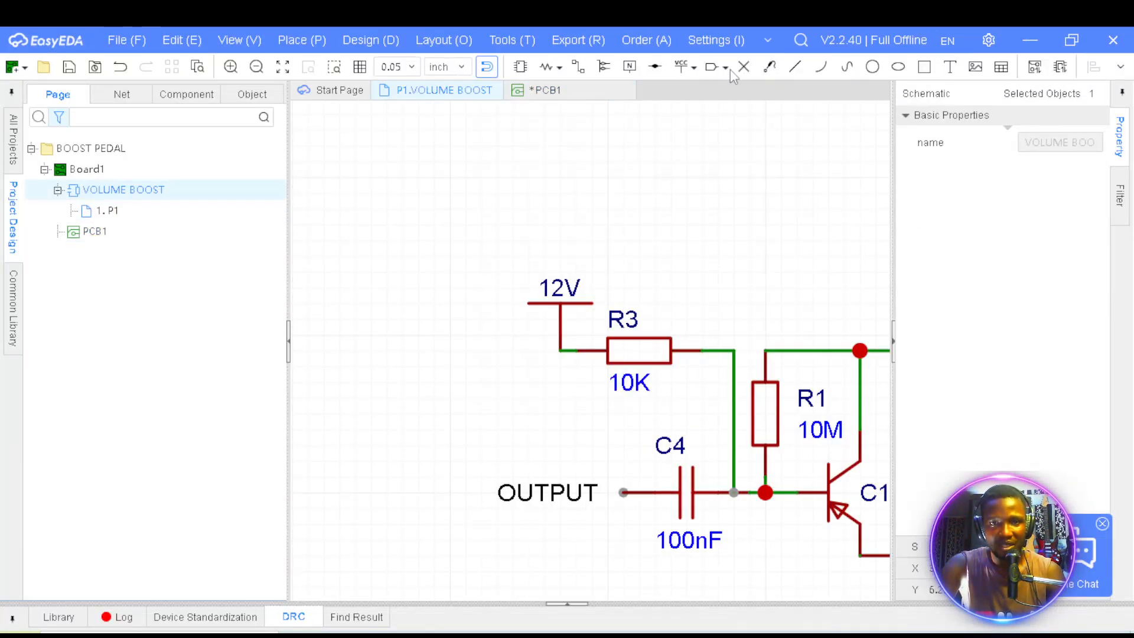
click(577, 67)
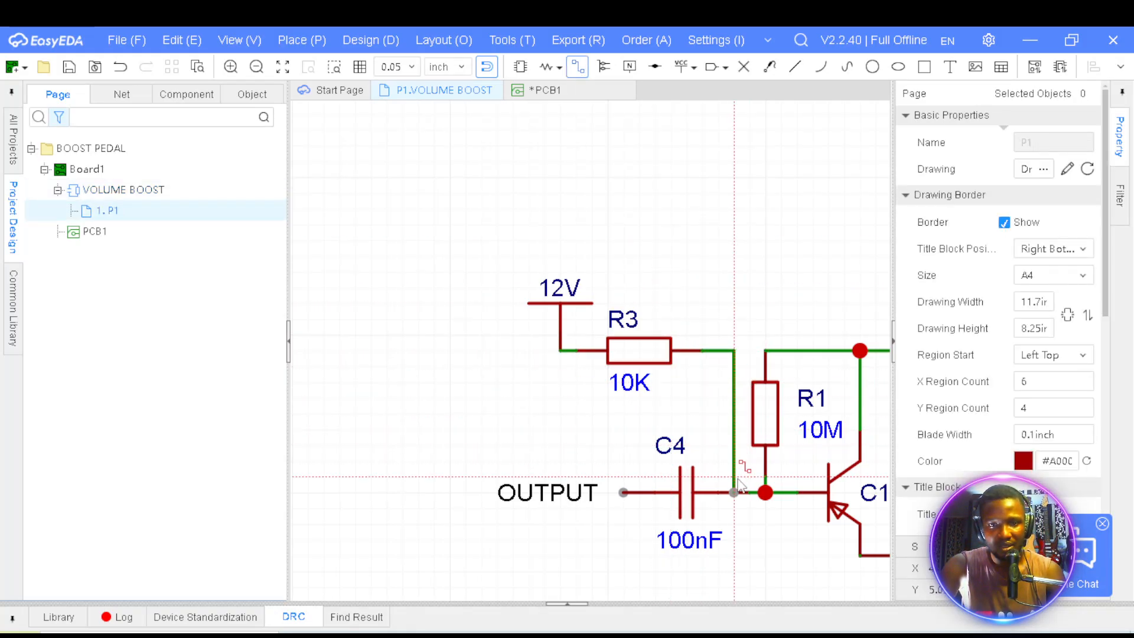
drag(739, 480, 749, 493)
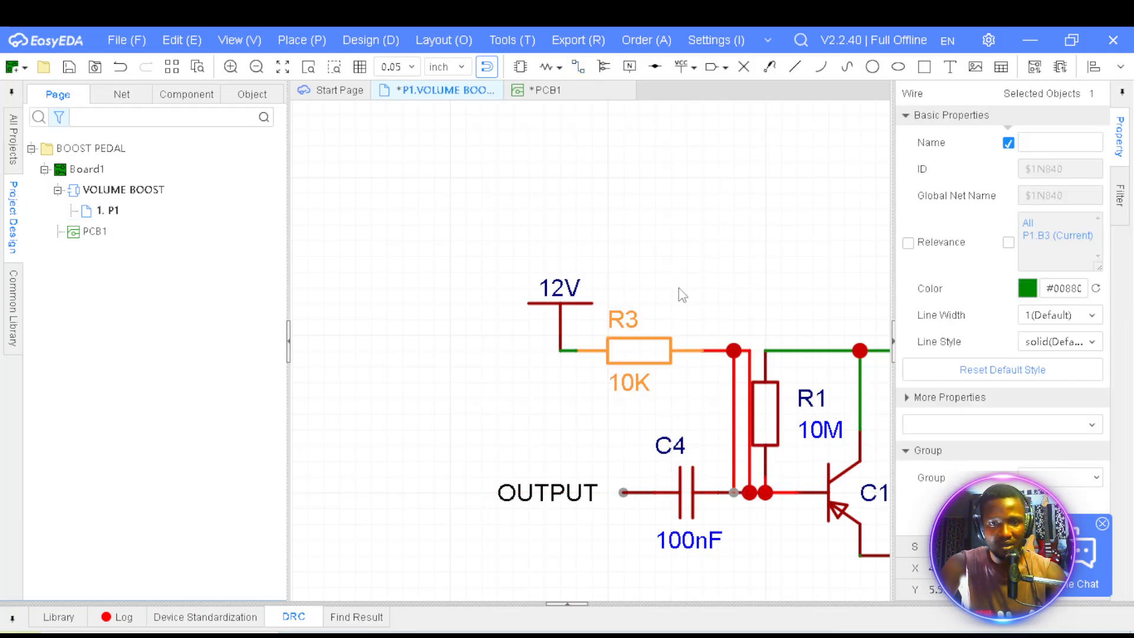
key(Escape)
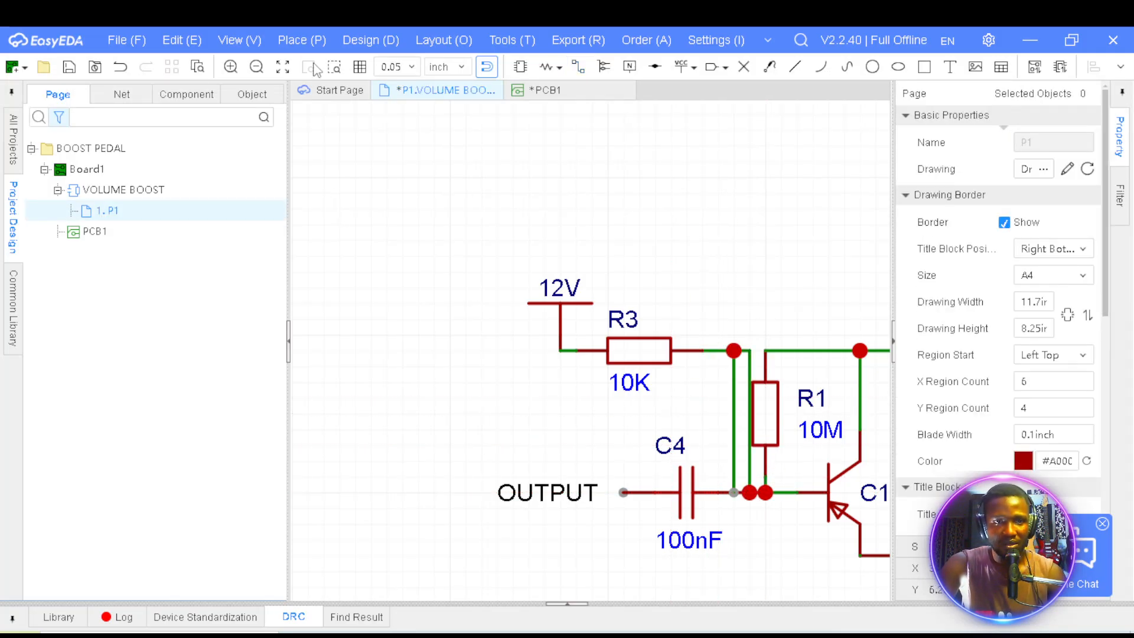
- Update the PCB from the schematic, applying R3's net change, and move R3 to center X 95 mil, Y -60 mil
click(371, 40)
click(395, 62)
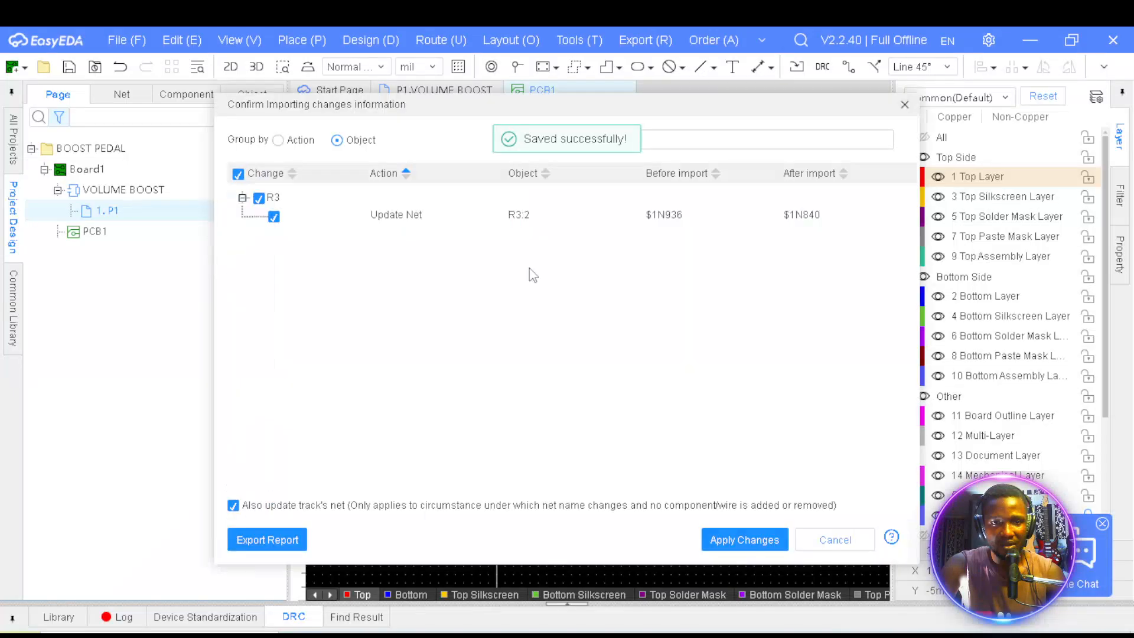
click(751, 540)
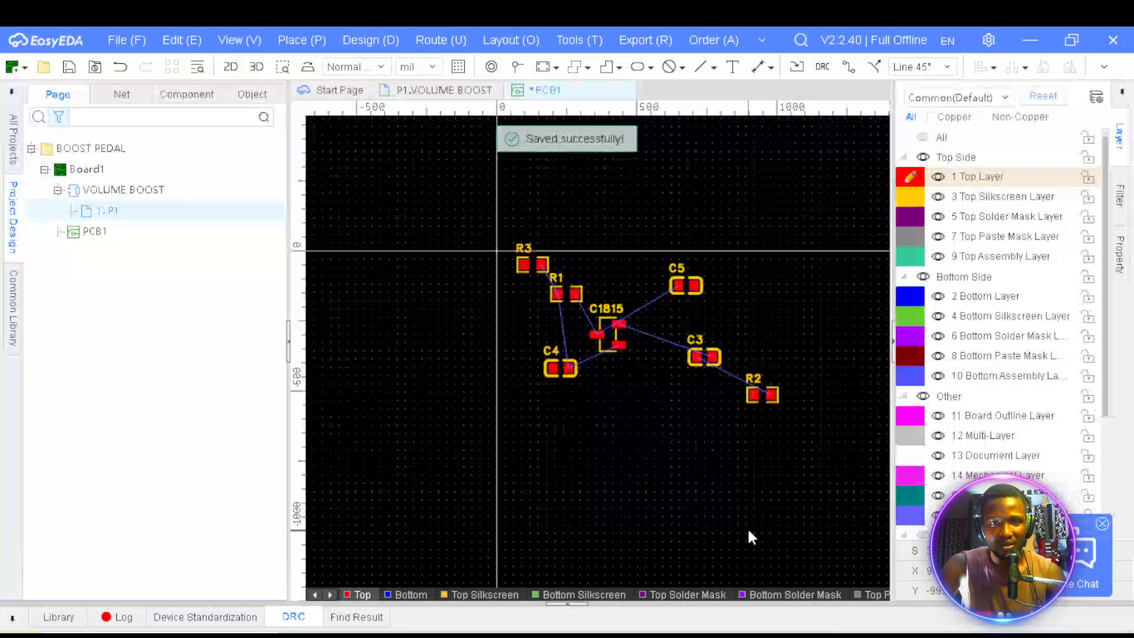
mouse_move(531, 265)
mouse_down()
mouse_move(499, 305)
mouse_move(509, 261)
mouse_move(522, 267)
mouse_up()
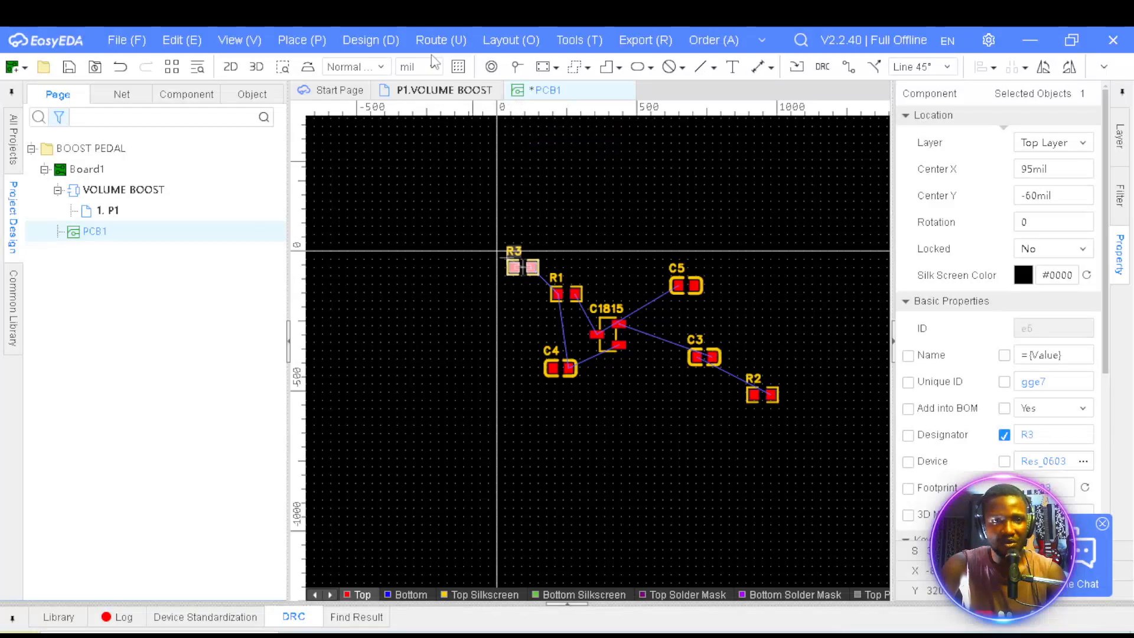
- Open the VOLUME BOOST schematic and redraw the wire joining R3's free pin to the 12V power symbol
double_click(160, 195)
scroll(547, 361, up, 5)
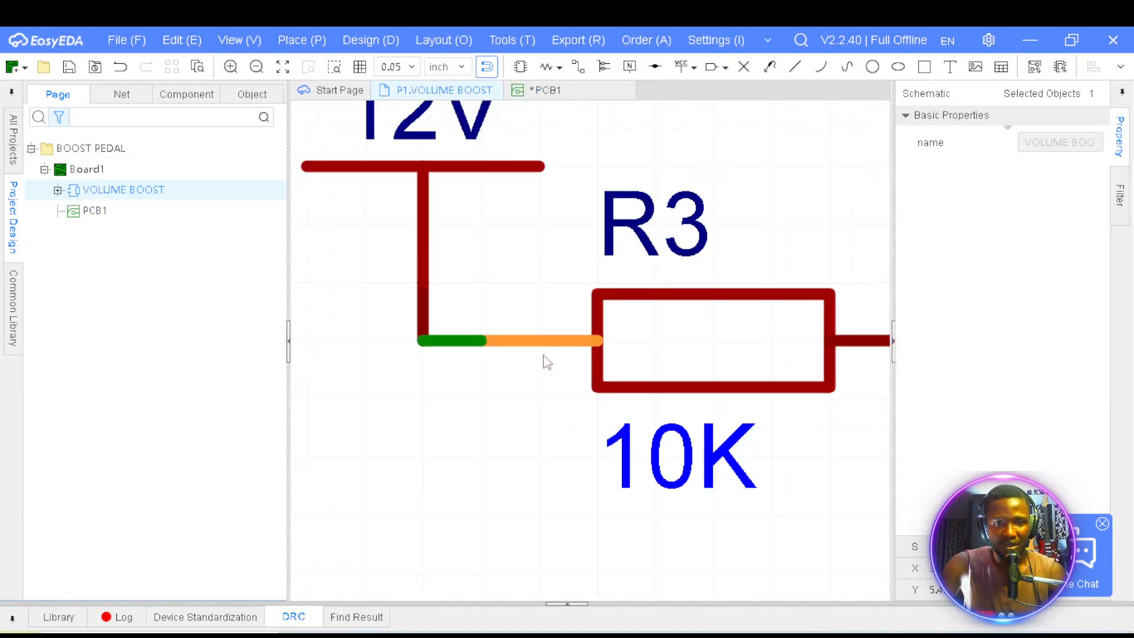
click(577, 70)
click(481, 341)
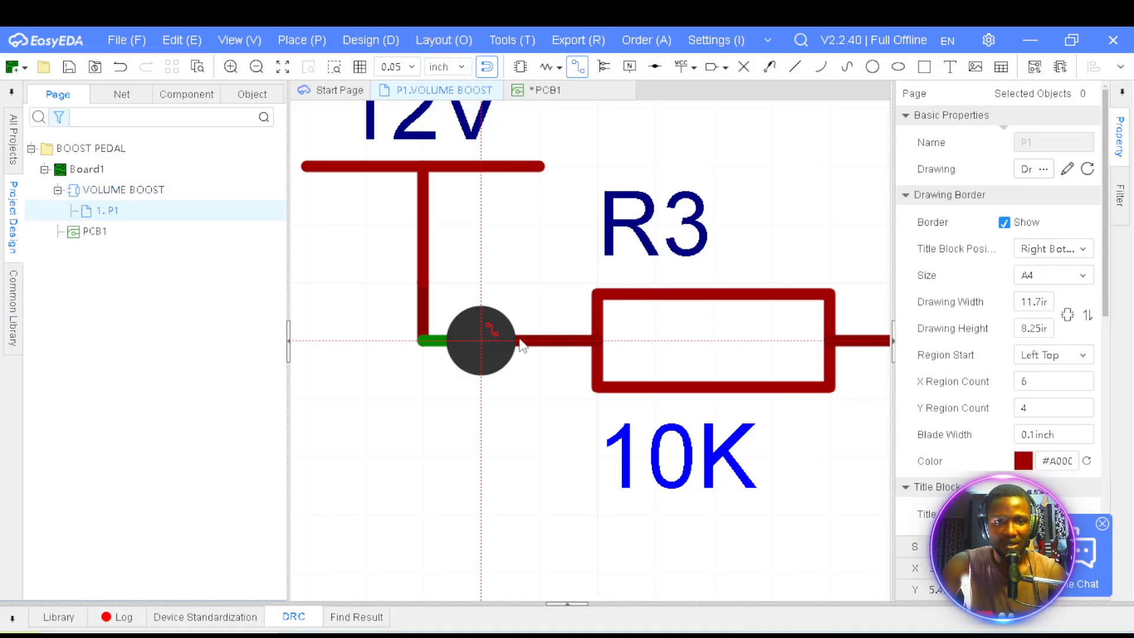
click(423, 341)
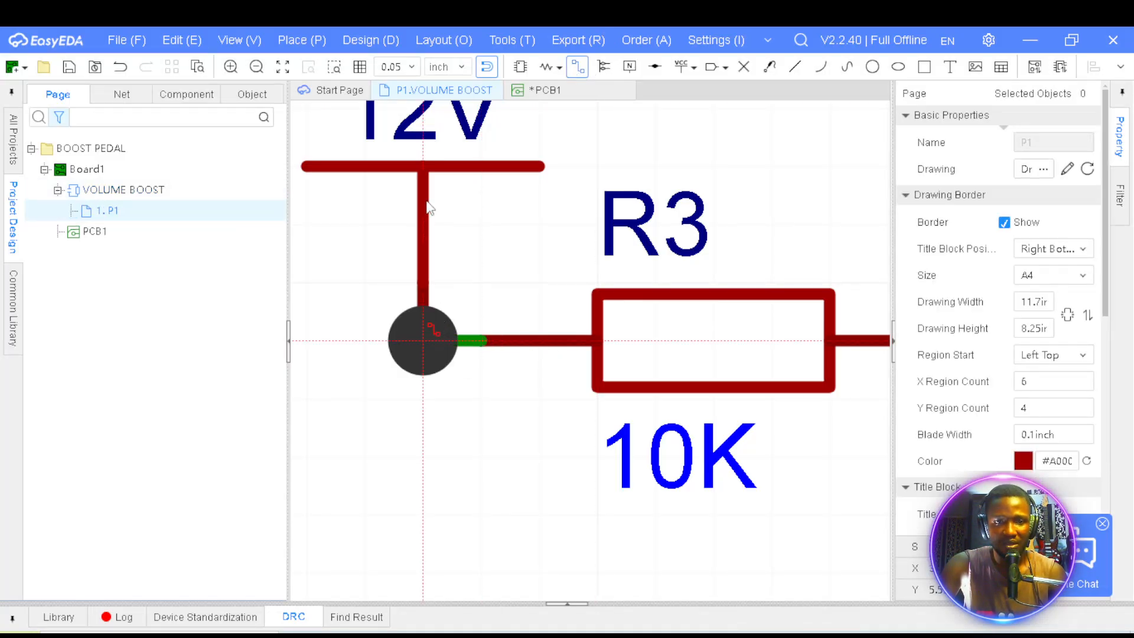
key(Escape)
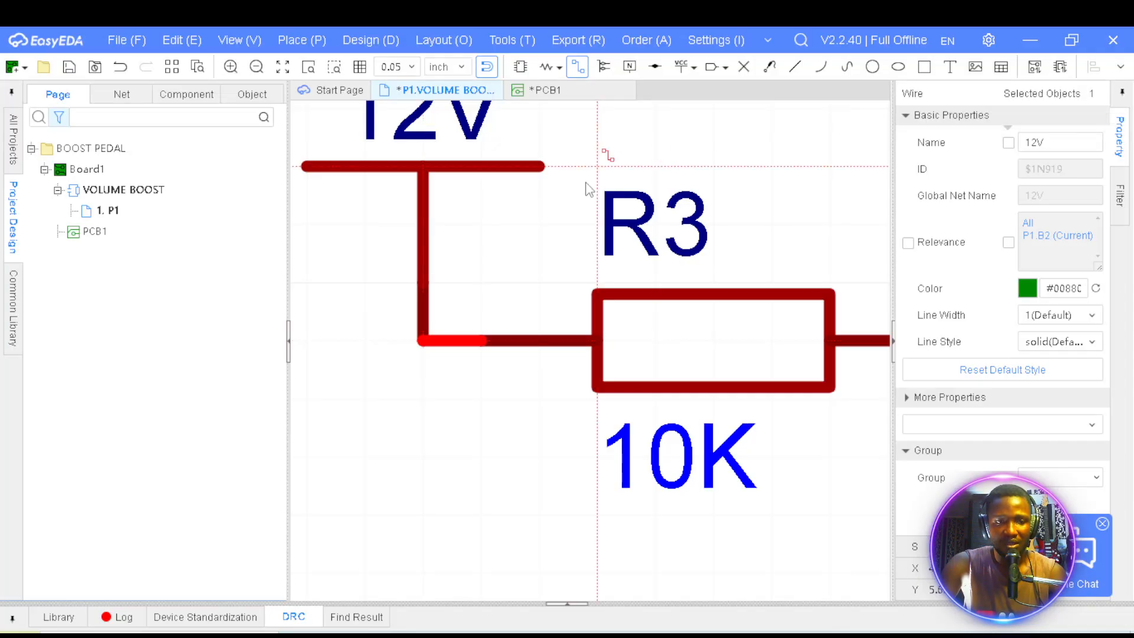
key(Escape)
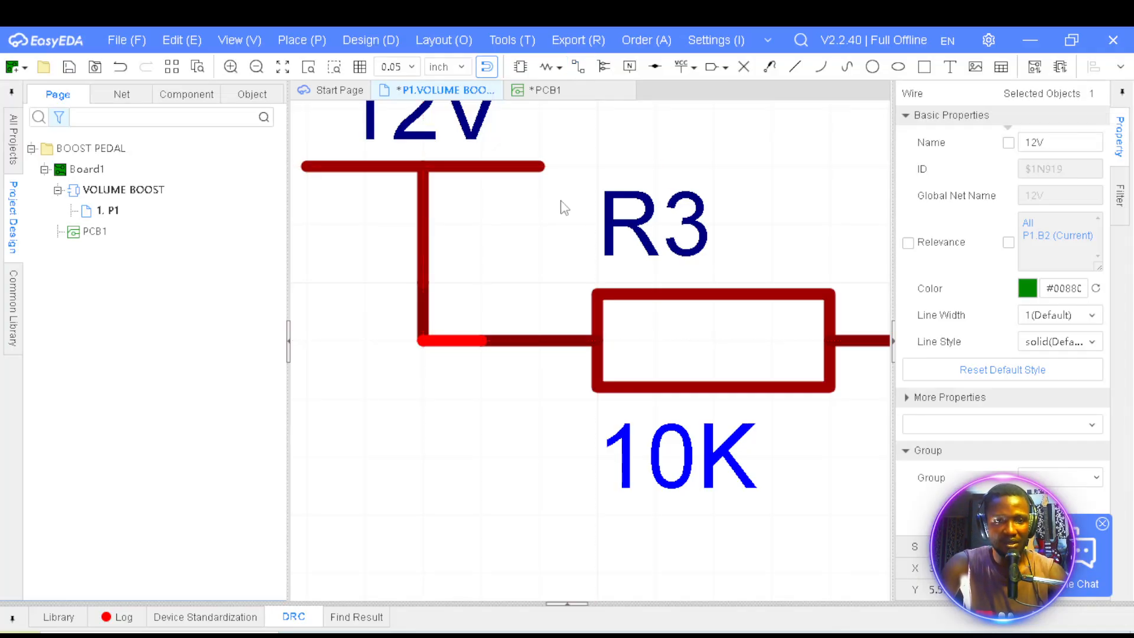
- Update the PCB from the schematic and move R3 to center X 100 mil, Y -95 mil, checking its connection to R1
click(374, 40)
click(405, 64)
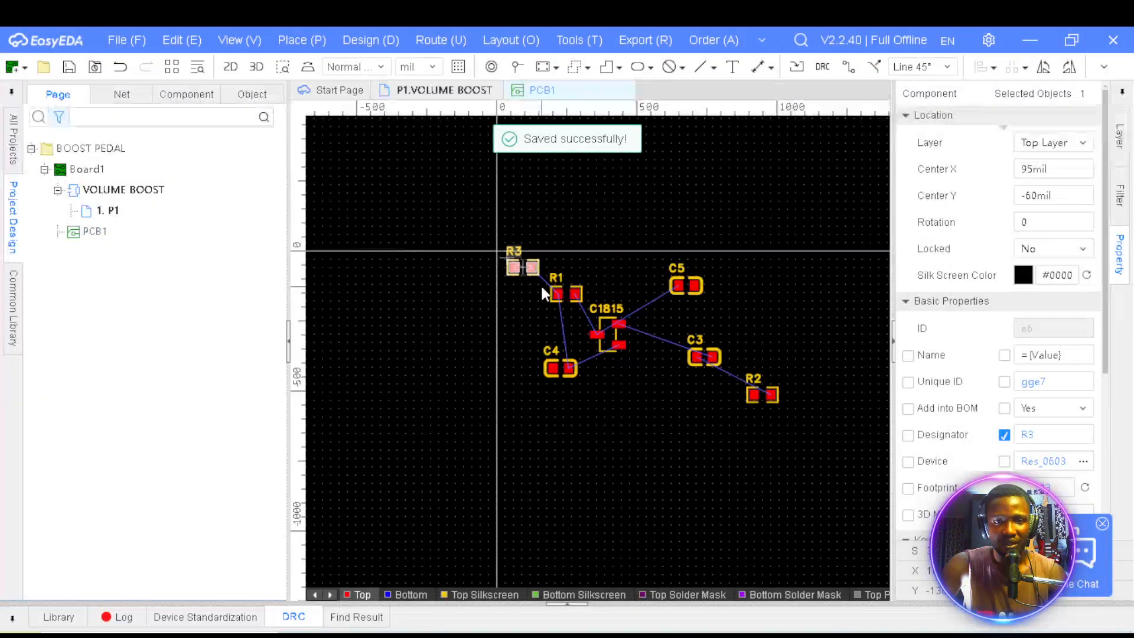
scroll(541, 285, up, 2)
scroll(540, 287, up, 3)
mouse_move(482, 195)
mouse_down()
mouse_move(496, 222)
mouse_move(499, 331)
mouse_move(493, 208)
mouse_up()
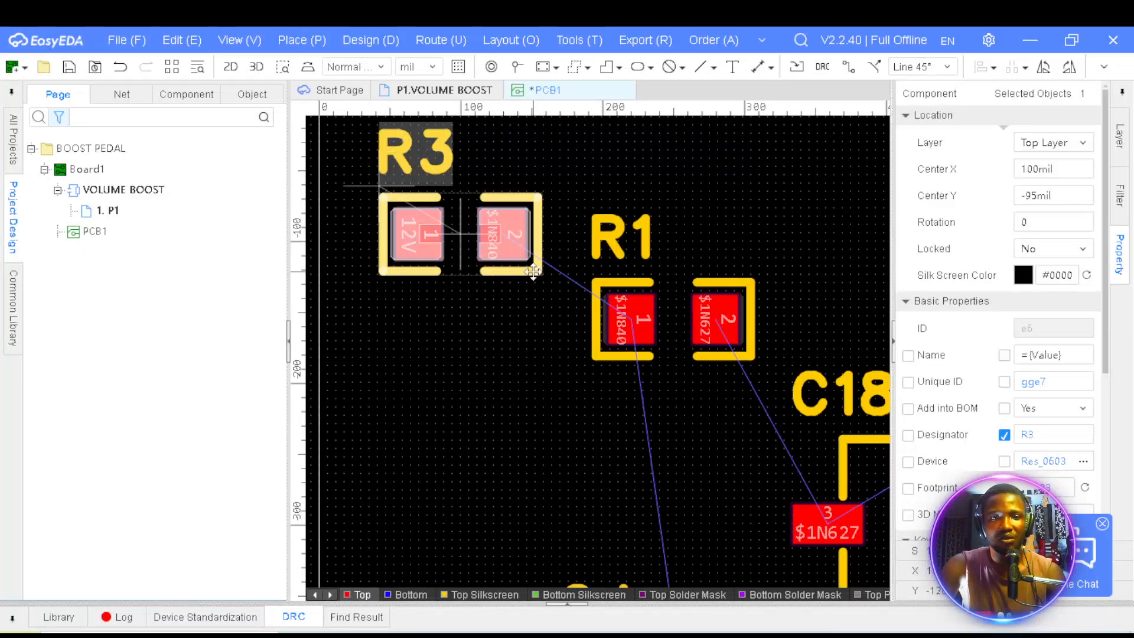
scroll(470, 253, down, 4)
scroll(471, 253, up, 6)
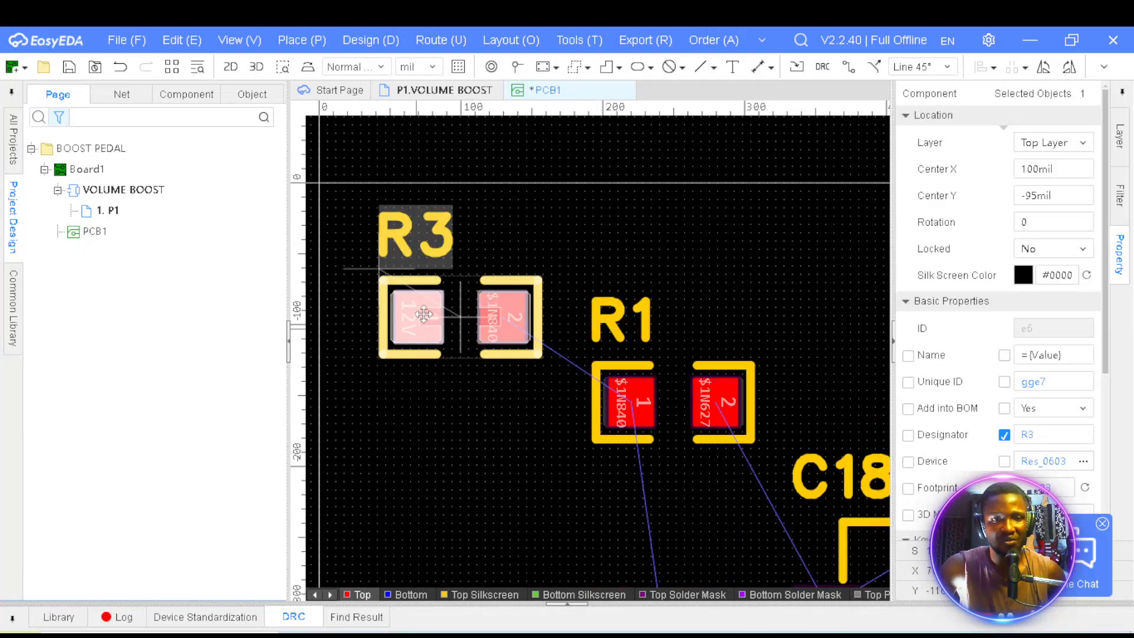
scroll(586, 283, down, 5)
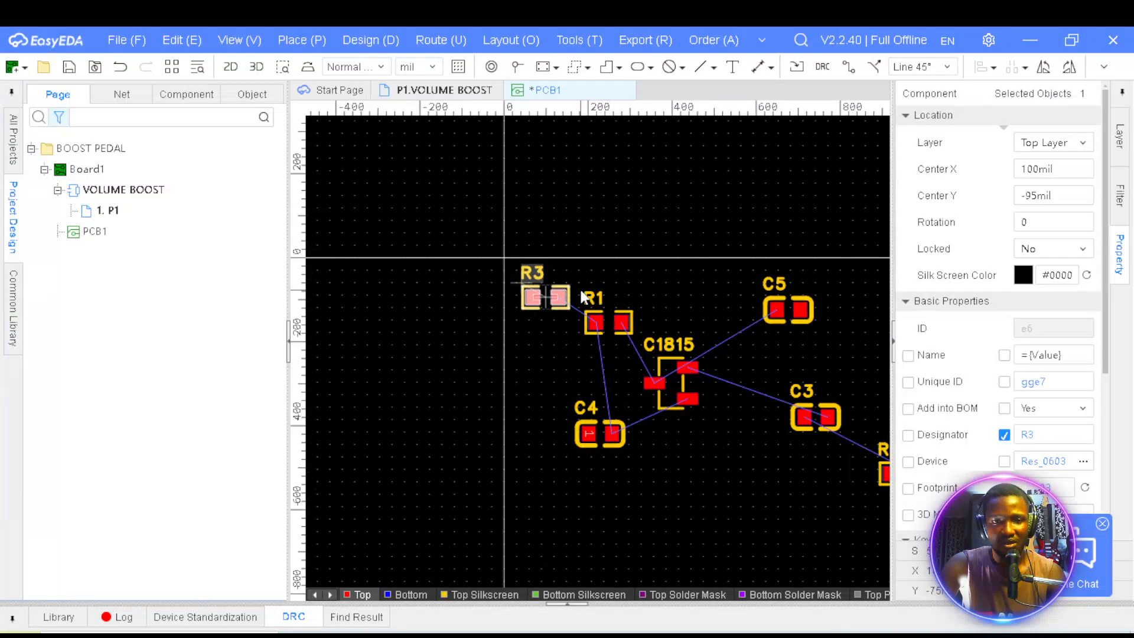
right_click(765, 345)
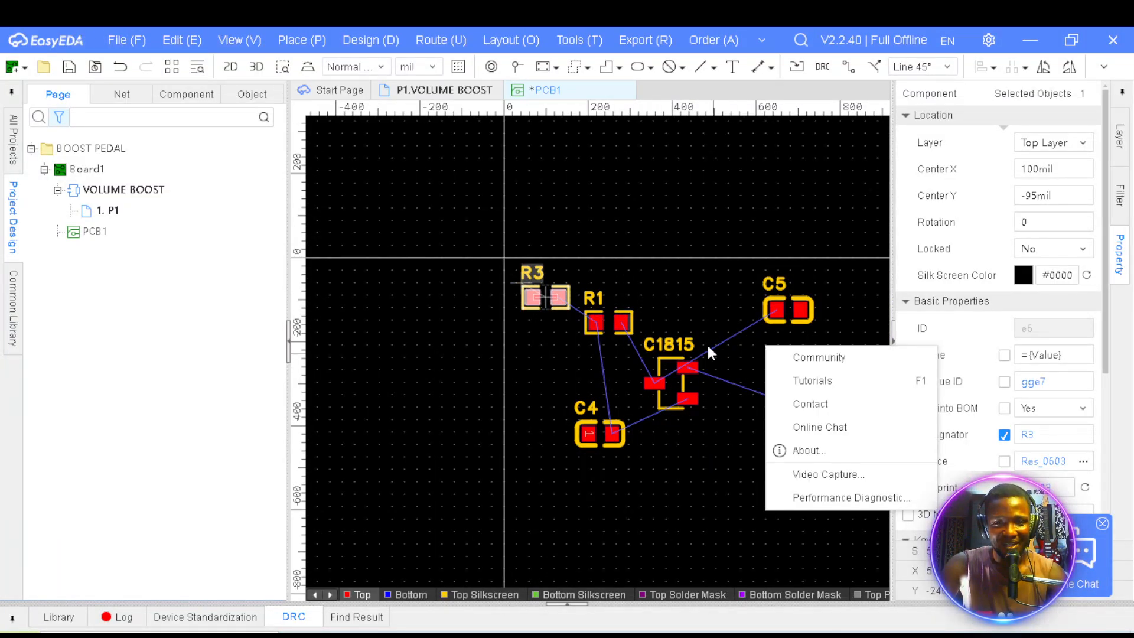
click(697, 289)
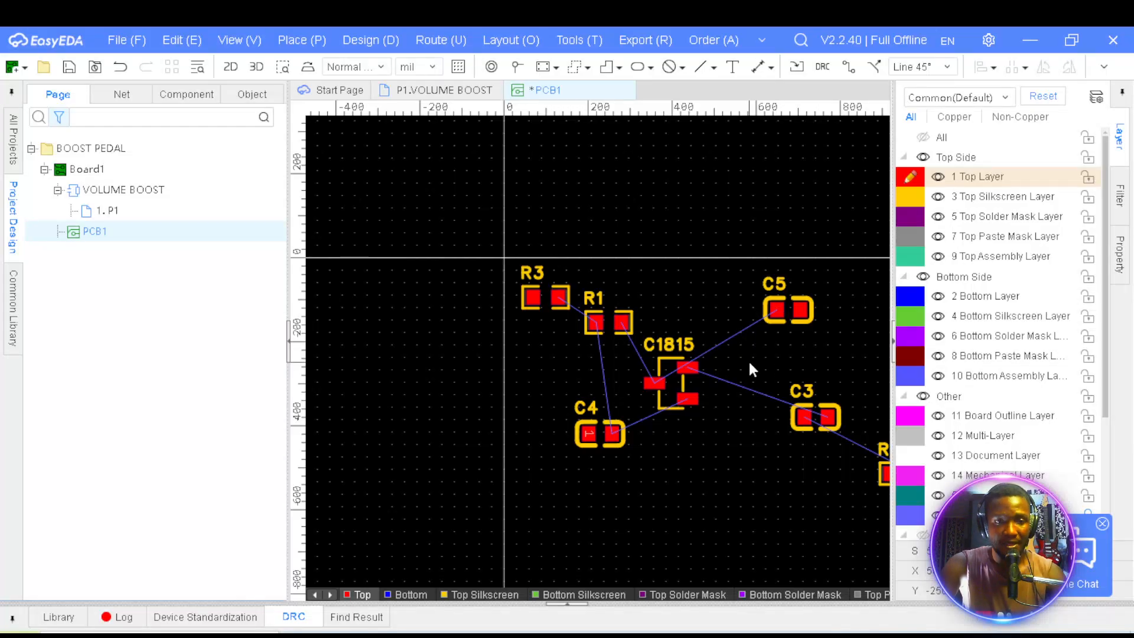
scroll(750, 371, left, 2)
scroll(750, 371, right, 4)
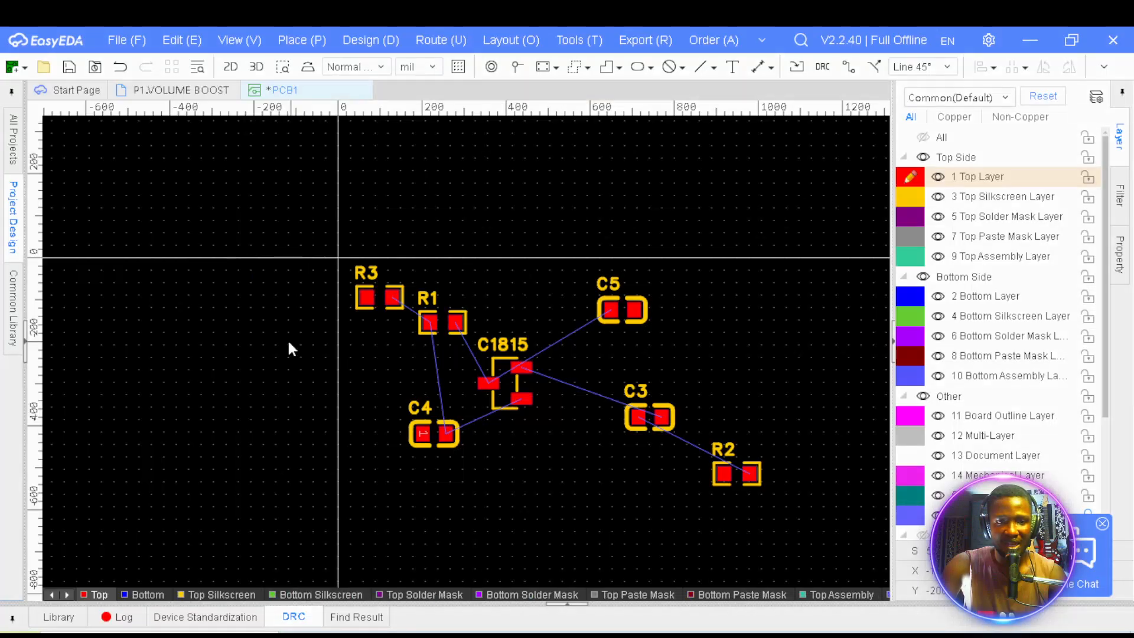
click(289, 341)
- Move R3 and R1 into one row just below the origin's horizontal line, and shift C1815 slightly toward them
drag(381, 300, 383, 291)
drag(443, 321, 436, 288)
drag(508, 375, 498, 362)
- Place C4 directly beneath R3 and position its designator to the right of the capacitor
drag(437, 438, 413, 322)
click(380, 383)
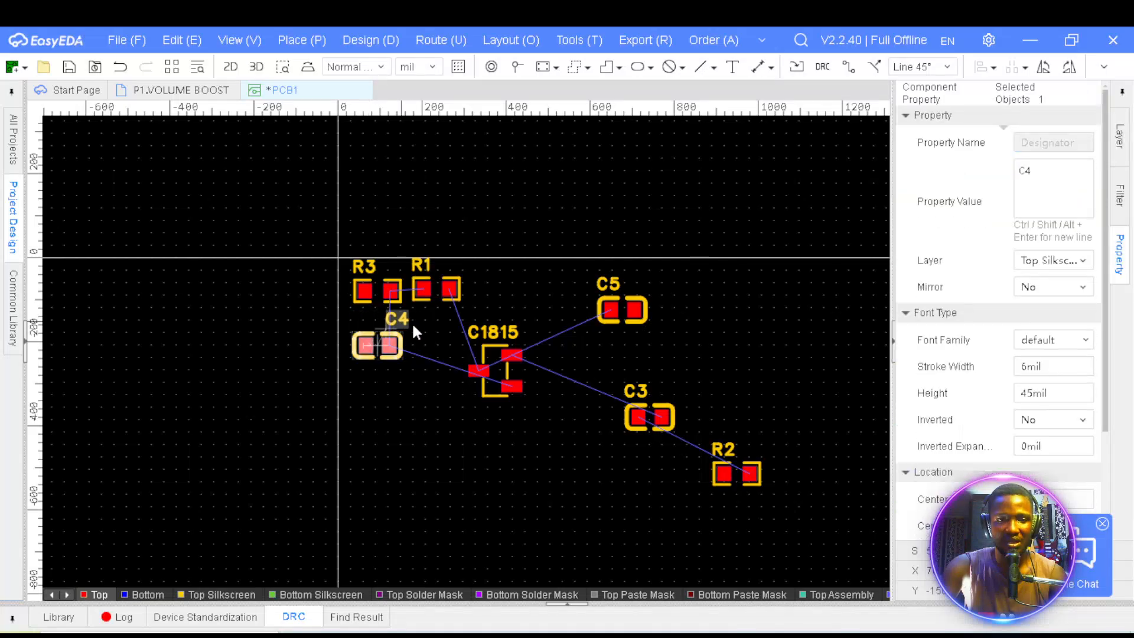
click(399, 386)
drag(379, 342, 375, 322)
- Move C1815 beside R1, and place C5 below R1 with its designator to the right of the capacitor
drag(494, 368, 486, 316)
drag(615, 314, 484, 364)
key(Escape)
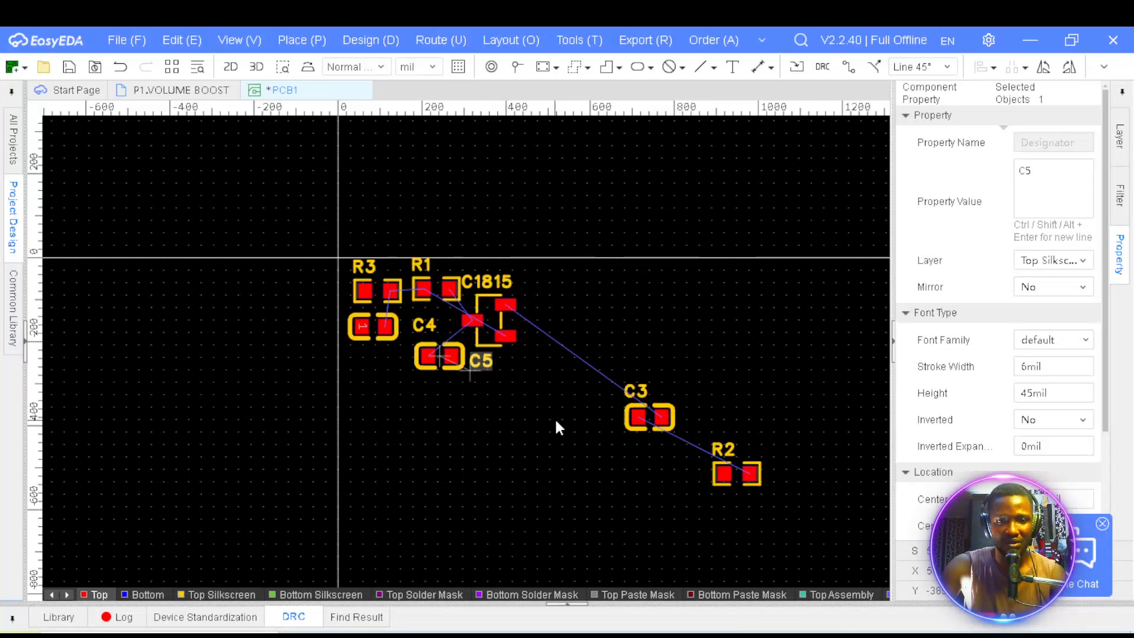
- Place C3 directly beneath C4 and position its designator below the capacitor
drag(647, 413, 368, 390)
key(Escape)
click(456, 410)
- Place R2 directly beneath C5 and position its designator to the right of the resistor
drag(729, 473, 426, 383)
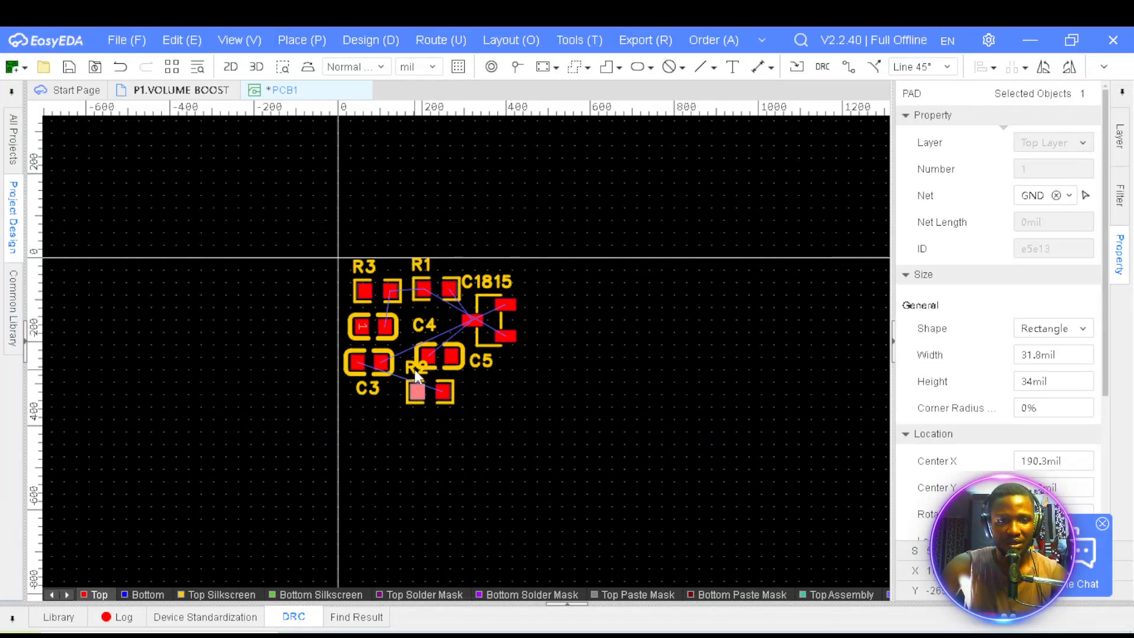
click(415, 369)
click(553, 410)
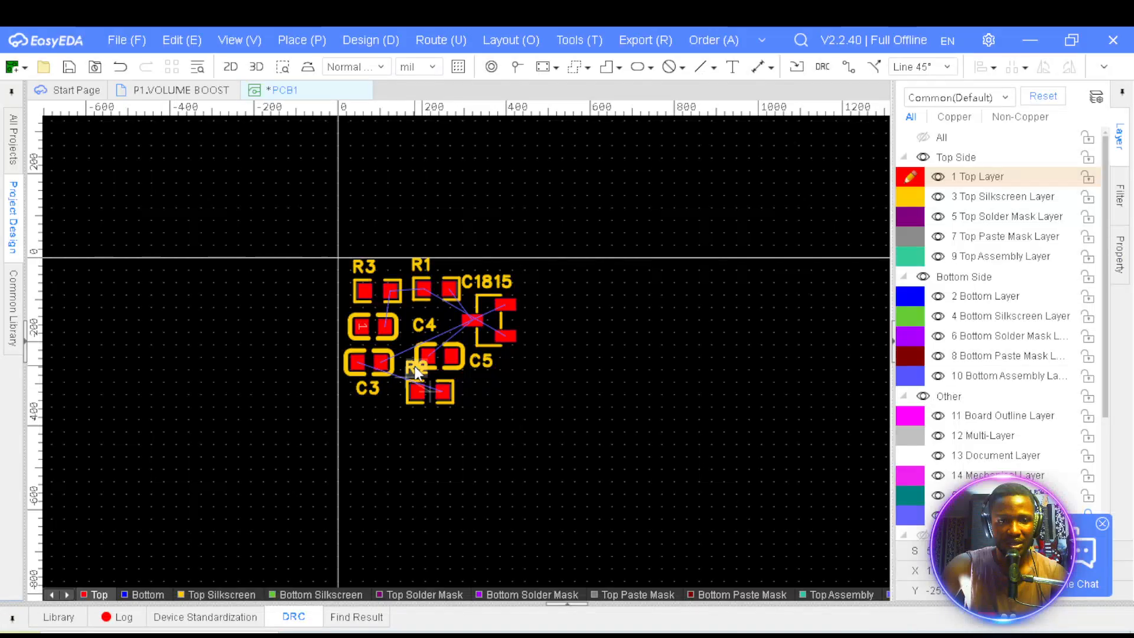
drag(415, 369, 476, 391)
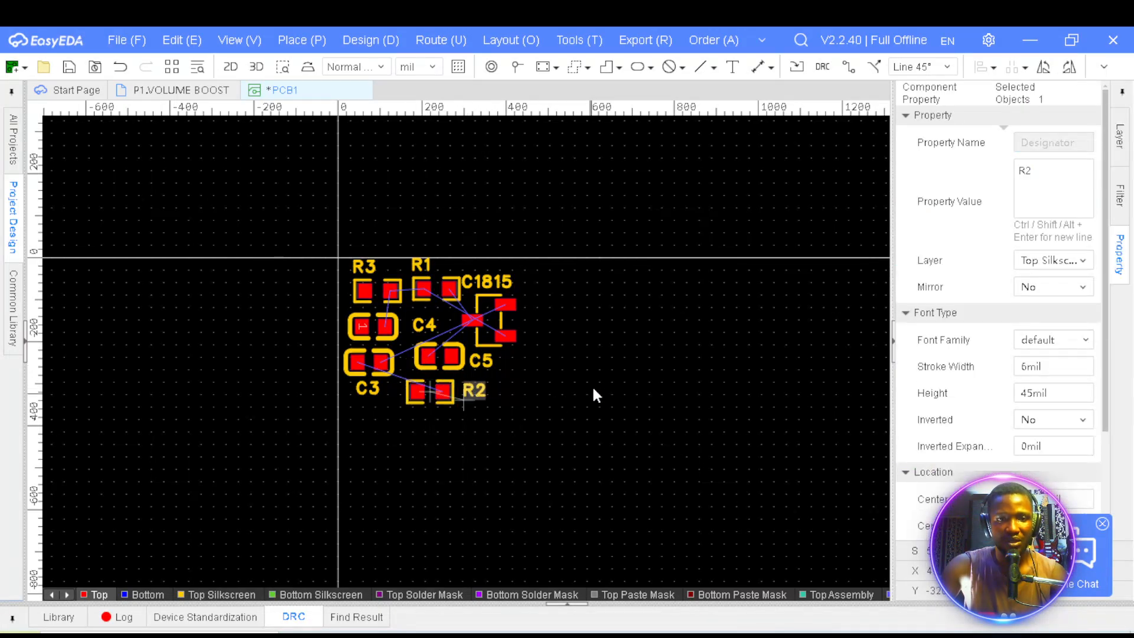
- Move C1815 farther right of R1 and C5, check the P1 schematic, and shift R2 slightly right beneath C5
drag(501, 329, 524, 334)
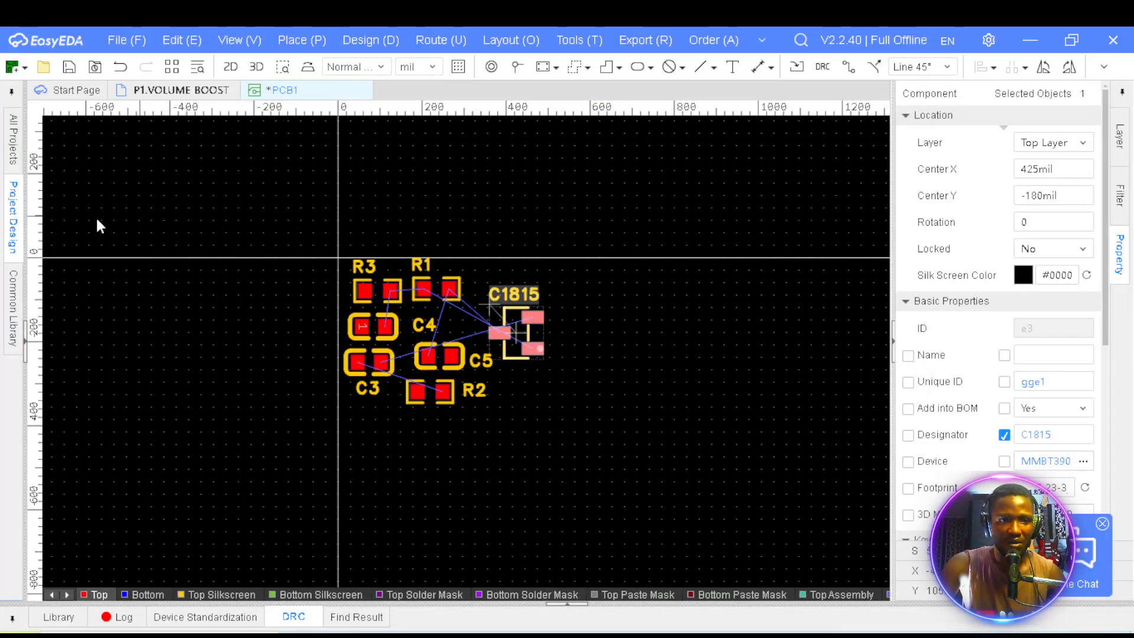
click(18, 227)
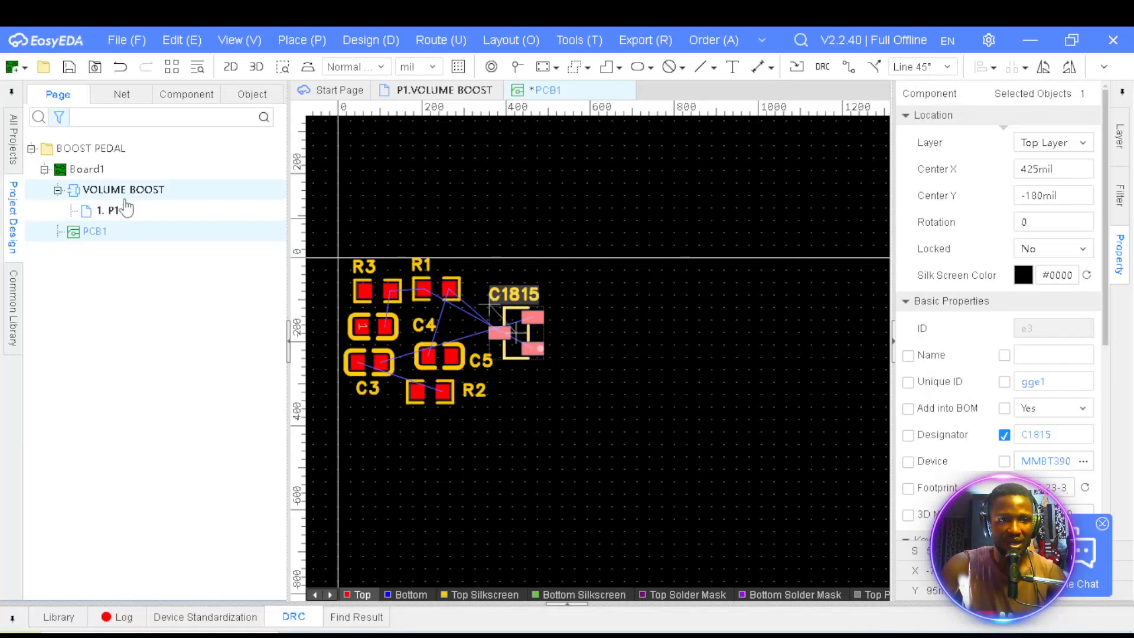
double_click(121, 212)
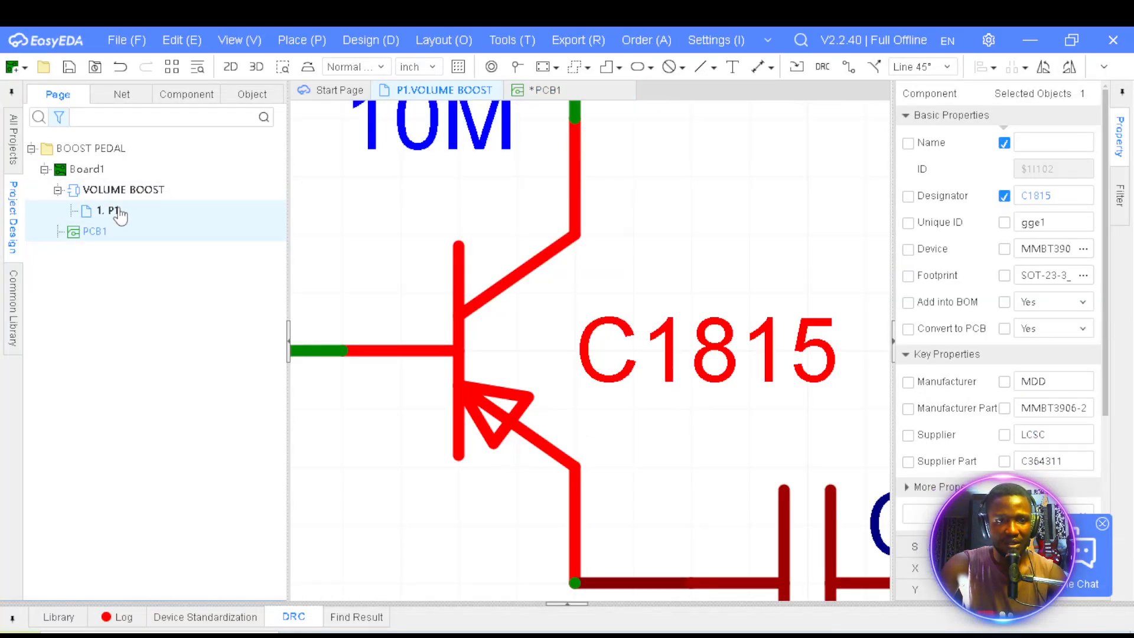
scroll(488, 304, down, 4)
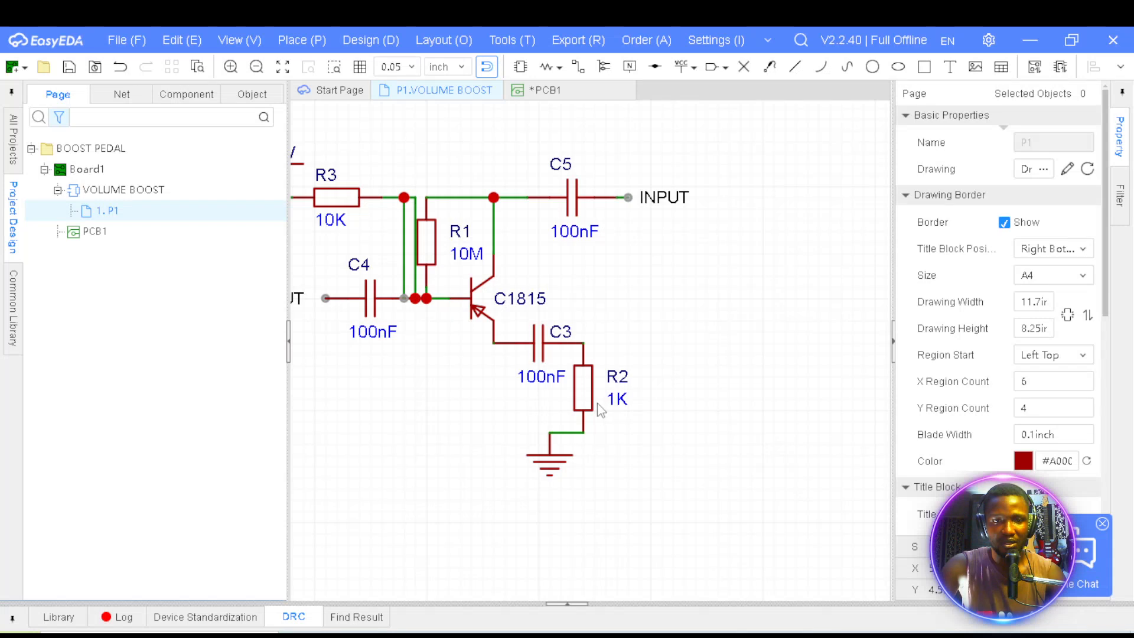
double_click(111, 237)
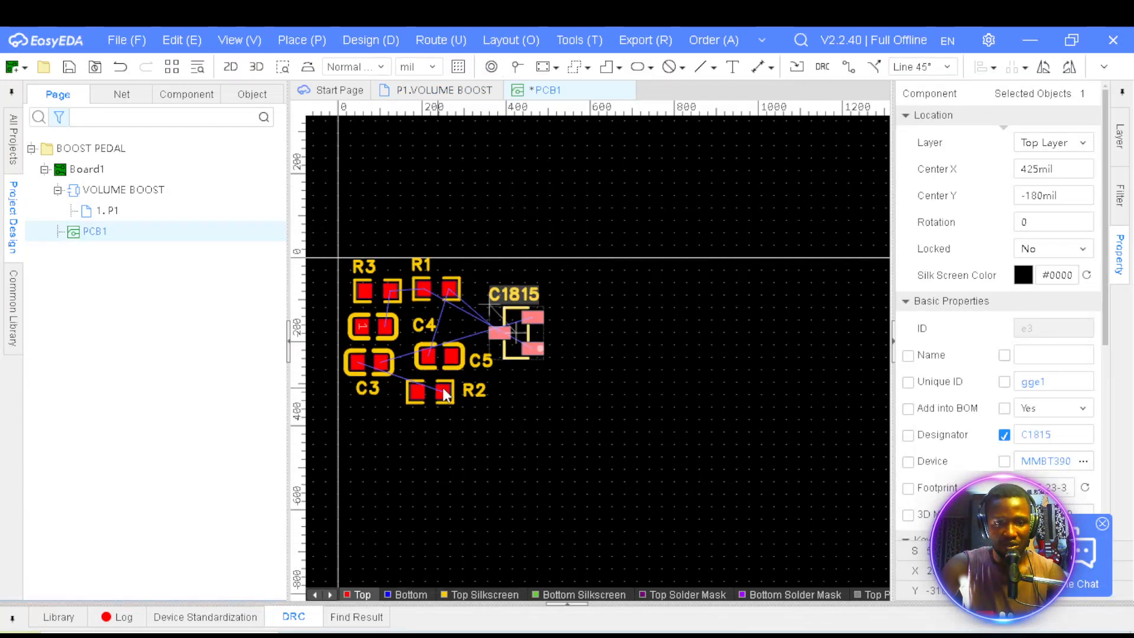
drag(410, 394, 418, 391)
click(411, 426)
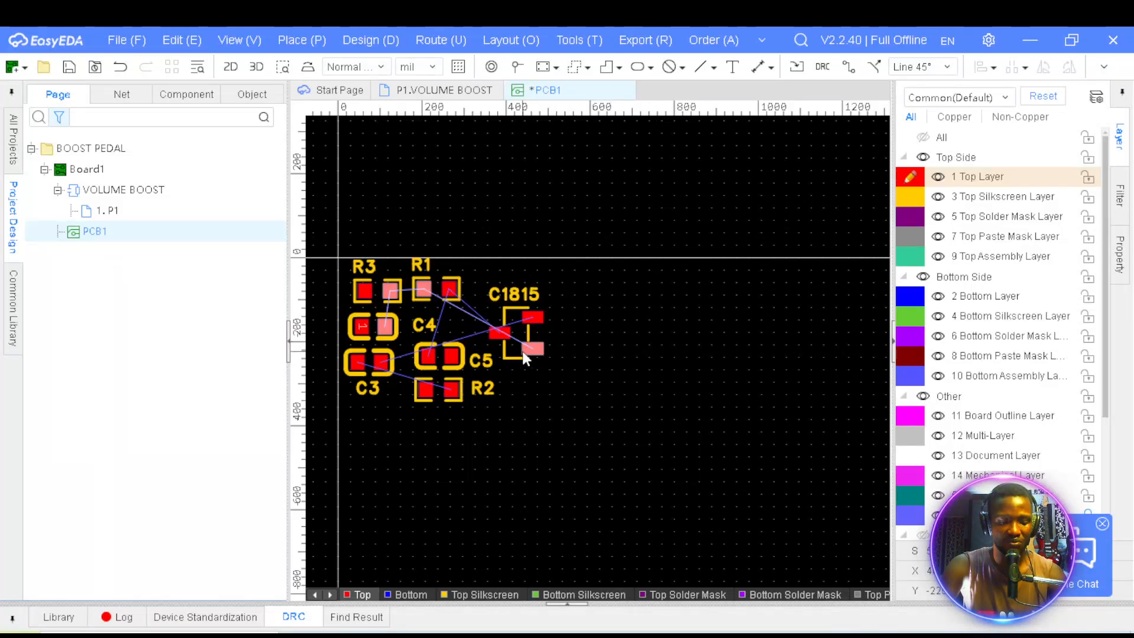
- Draw a rectangular board outline about 285 mil wide and 100 mil high in the empty area below C1815
scroll(497, 369, left, 1)
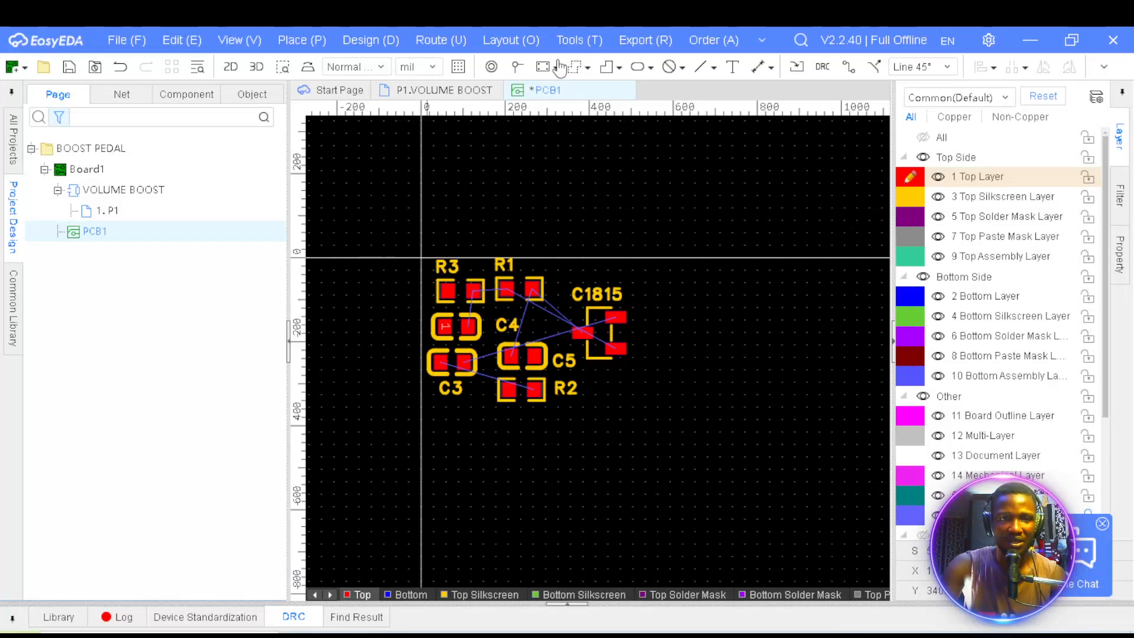
click(542, 69)
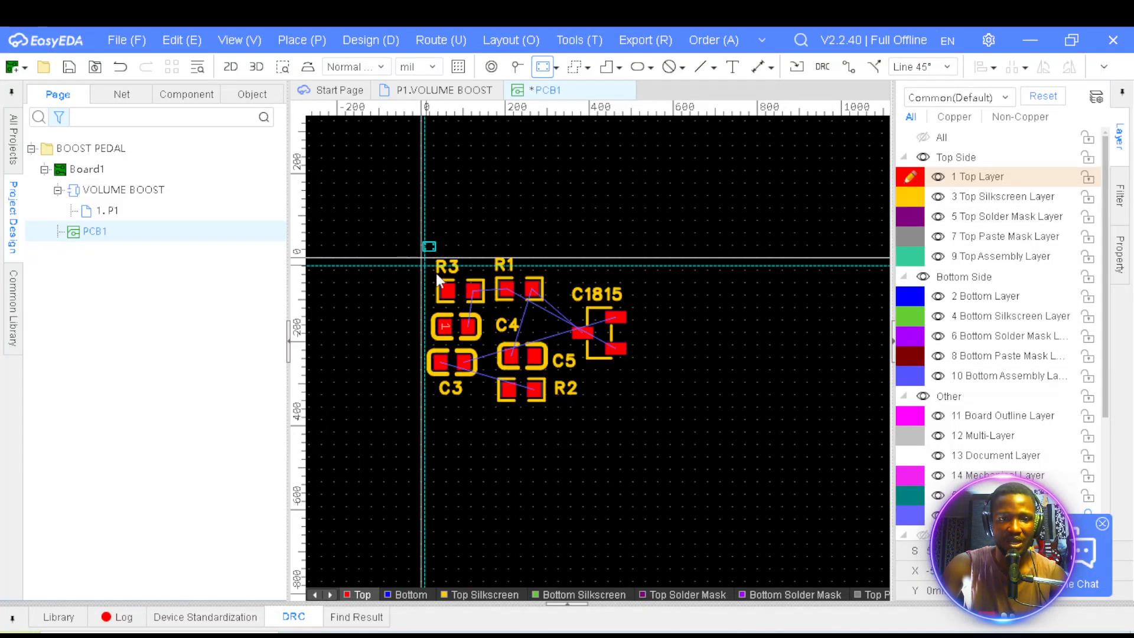
click(629, 376)
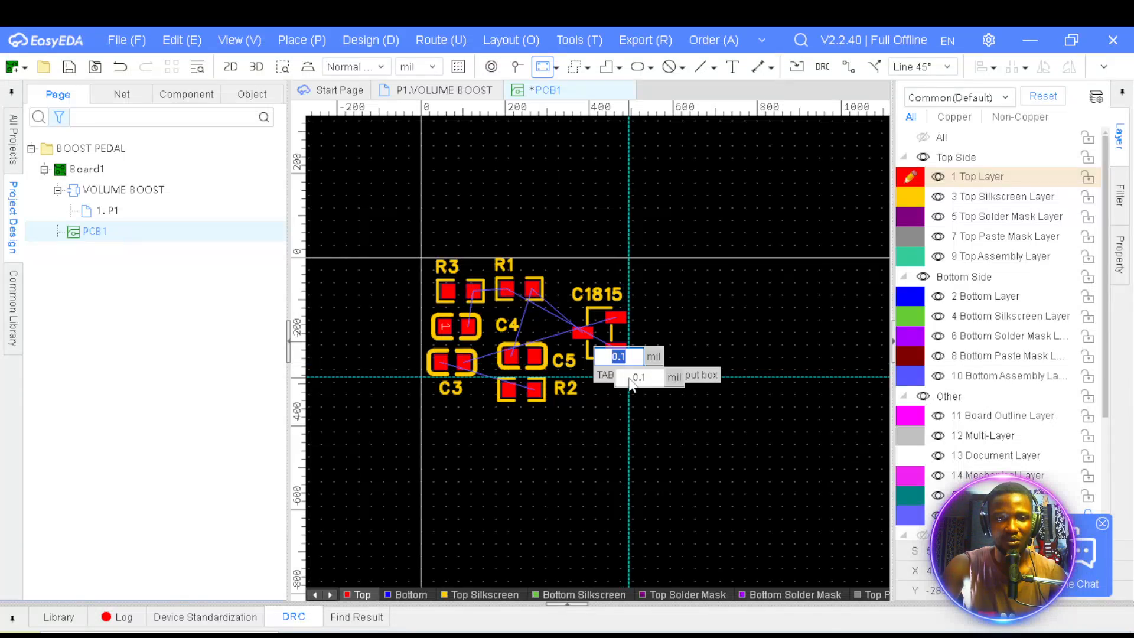
click(748, 419)
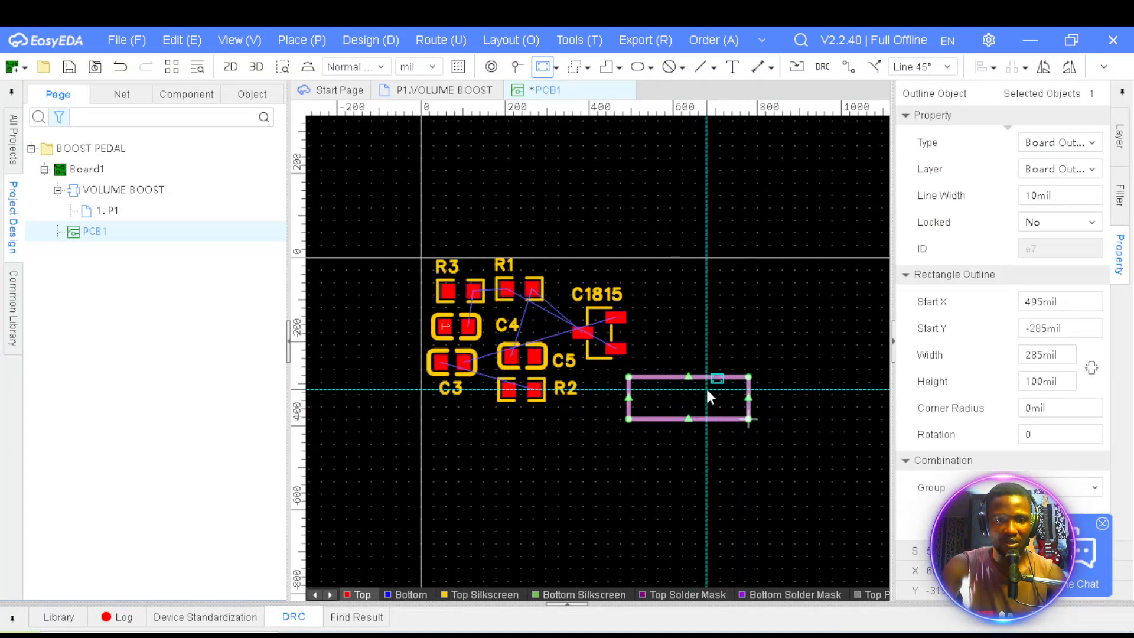
click(771, 336)
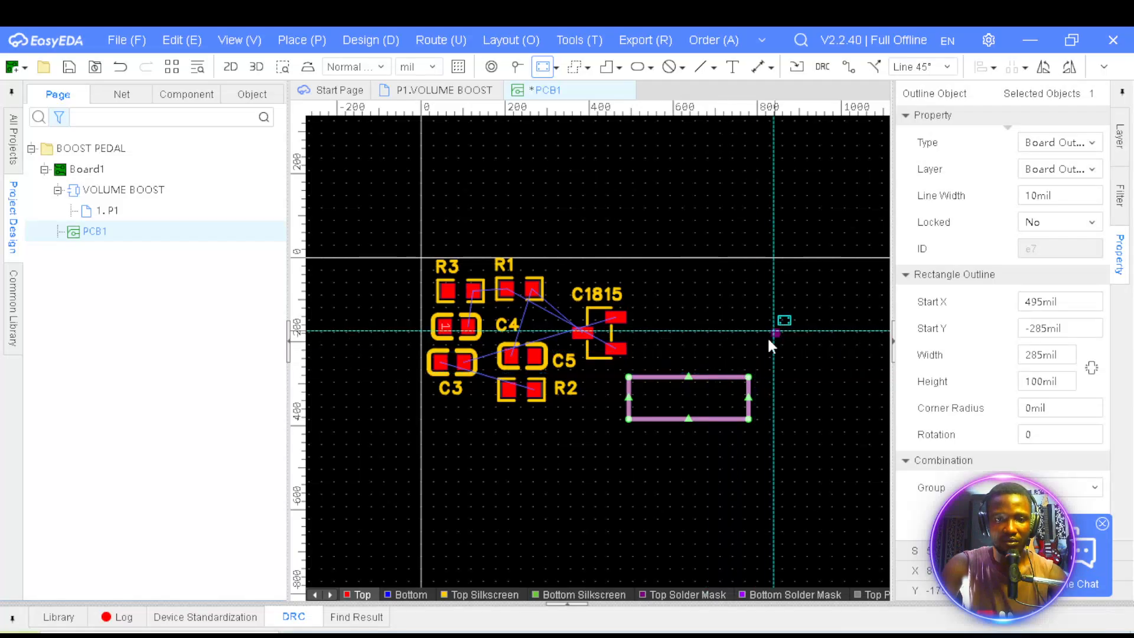
right_click(733, 359)
right_click(732, 370)
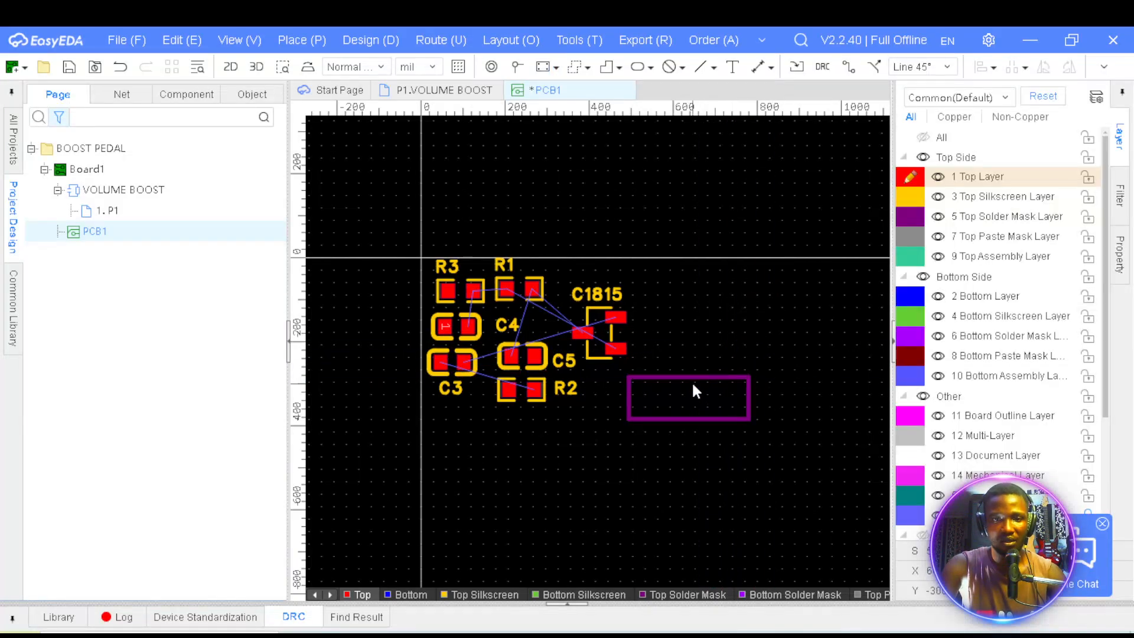
- Move the board outline's upper-left corner to the origin and stretch it to about 13.3 × 9.4 mm around all components
click(696, 378)
drag(697, 379, 499, 256)
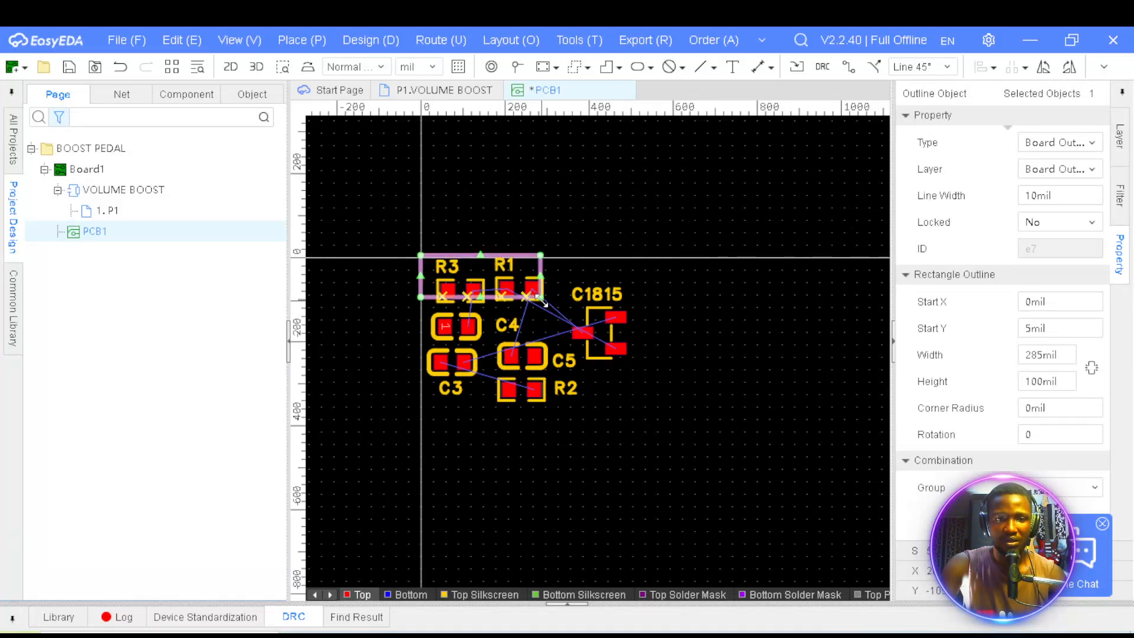
drag(541, 301, 642, 411)
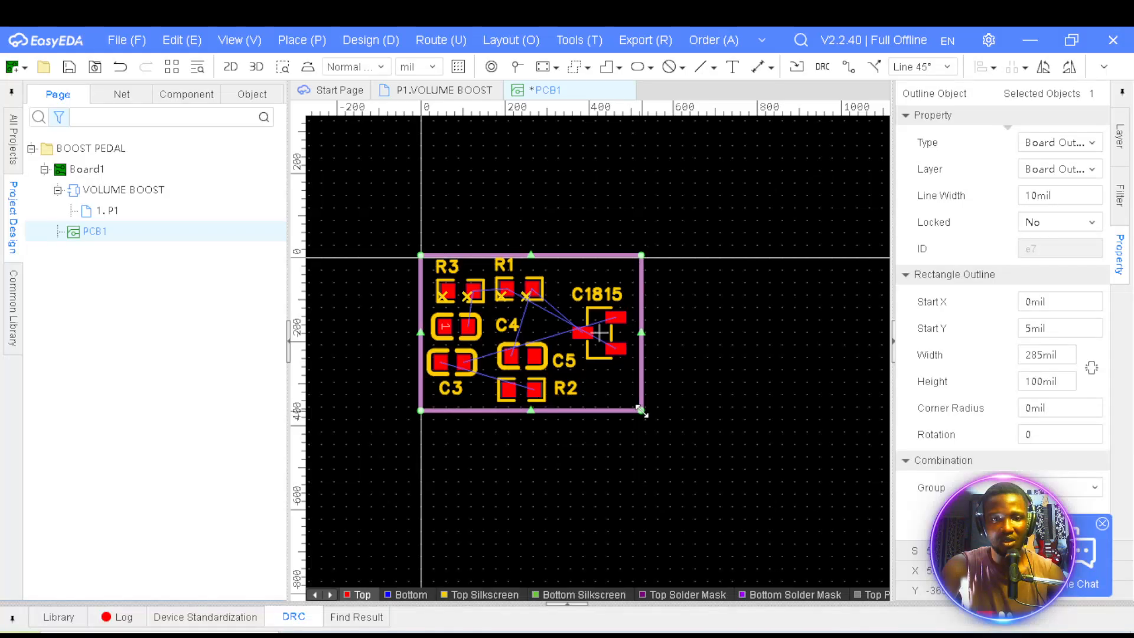
click(721, 364)
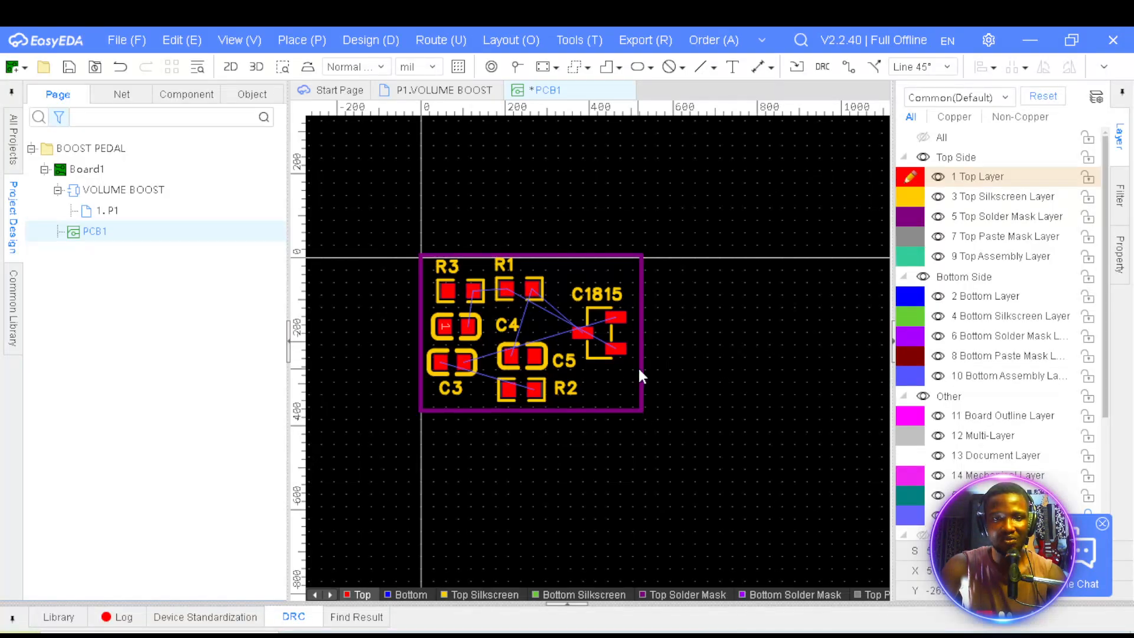
click(640, 367)
click(703, 348)
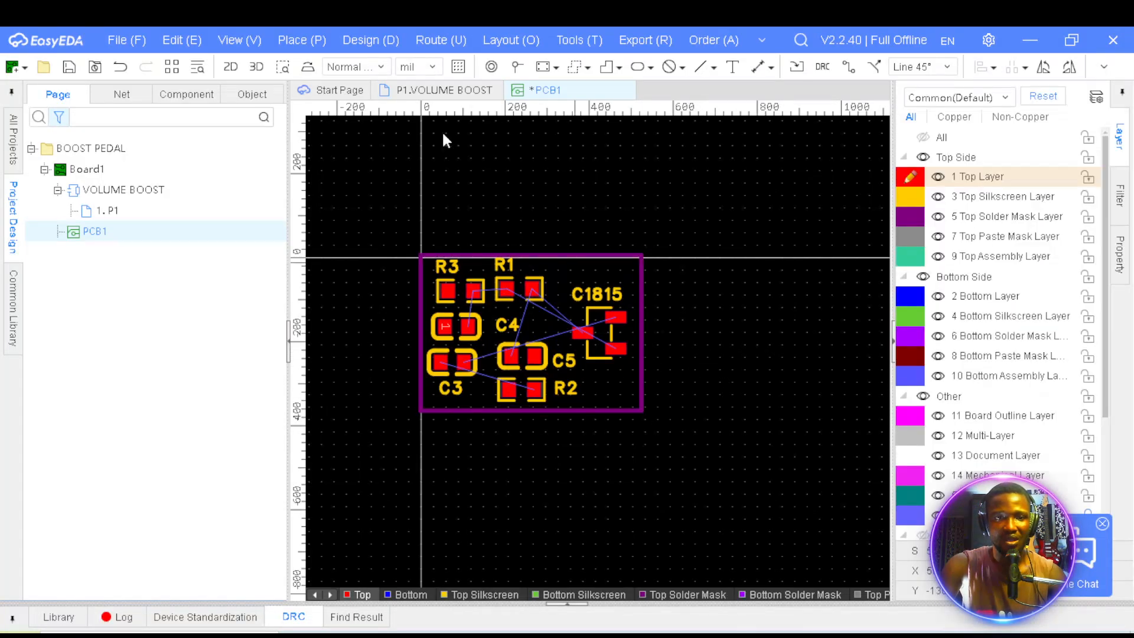
- Switch the PCB units to mm and check the board outline's width and height
click(429, 70)
click(408, 106)
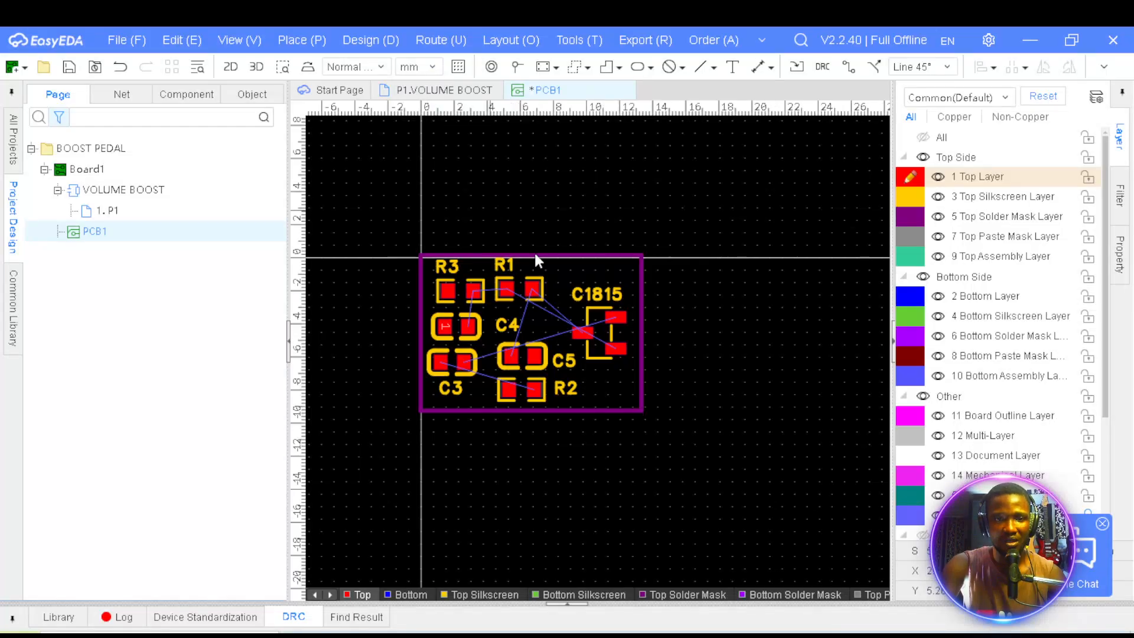
click(642, 383)
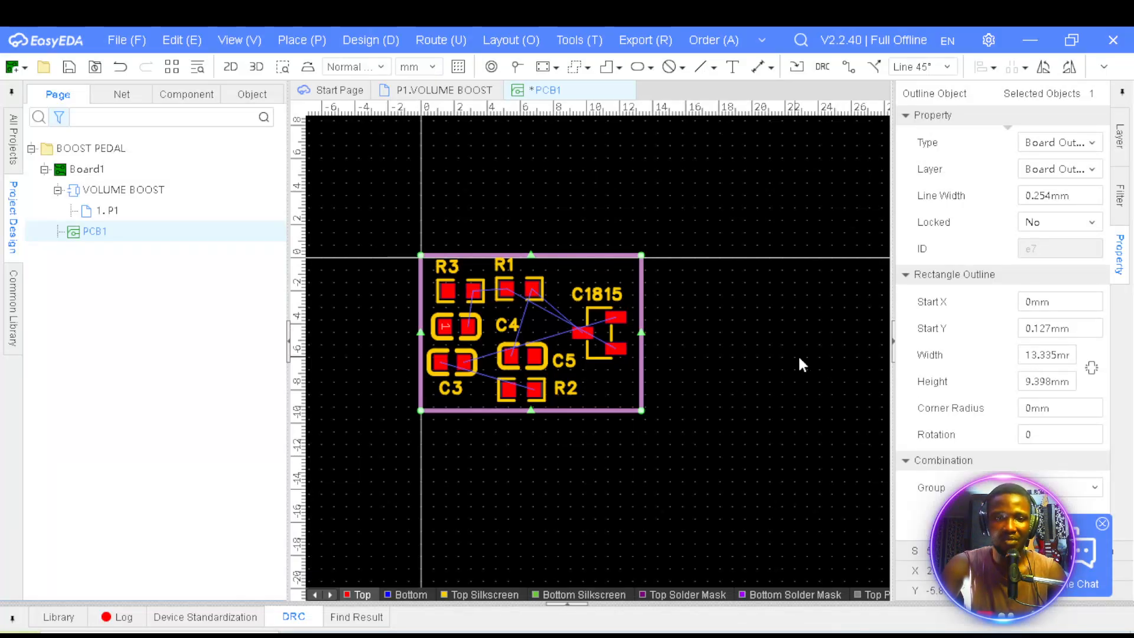
click(714, 355)
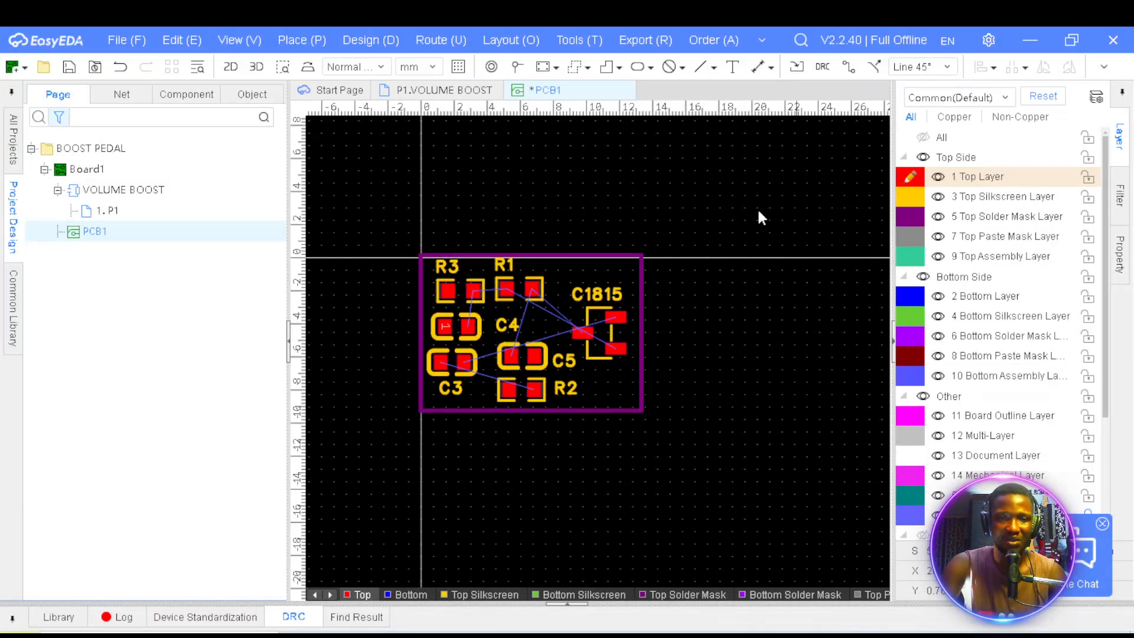
- Move the board outline together with all components down and to the right, away from the origin axes
drag(695, 213, 358, 459)
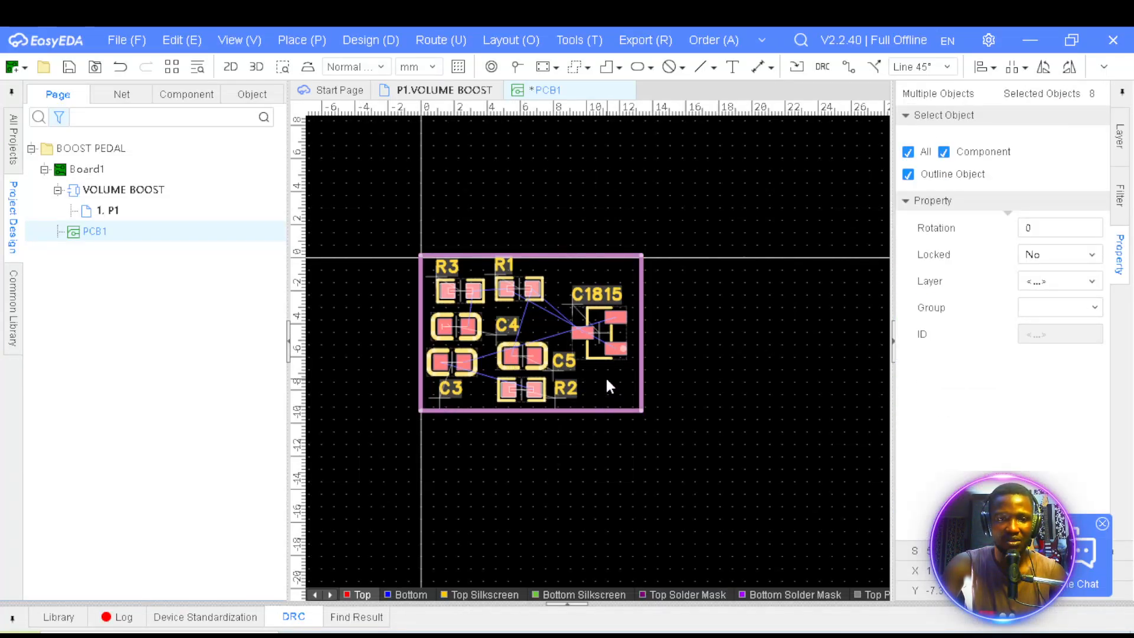
drag(600, 412, 643, 447)
click(754, 374)
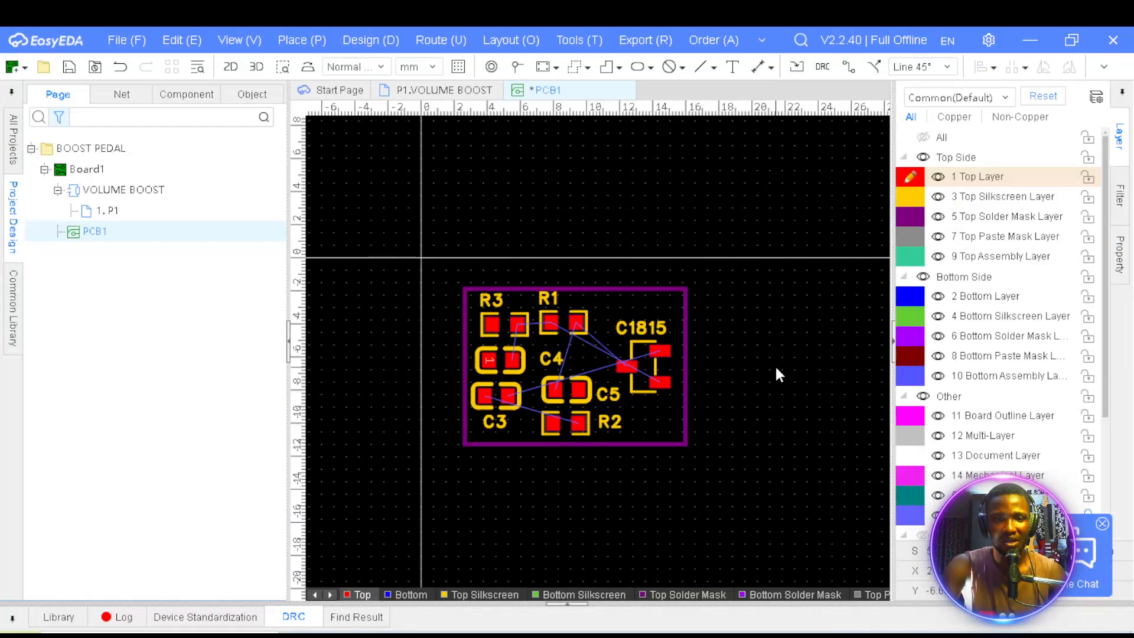
- Enlarge the board outline to about 15.5 × 11 mm to leave a margin around the components
click(466, 289)
drag(465, 288, 443, 270)
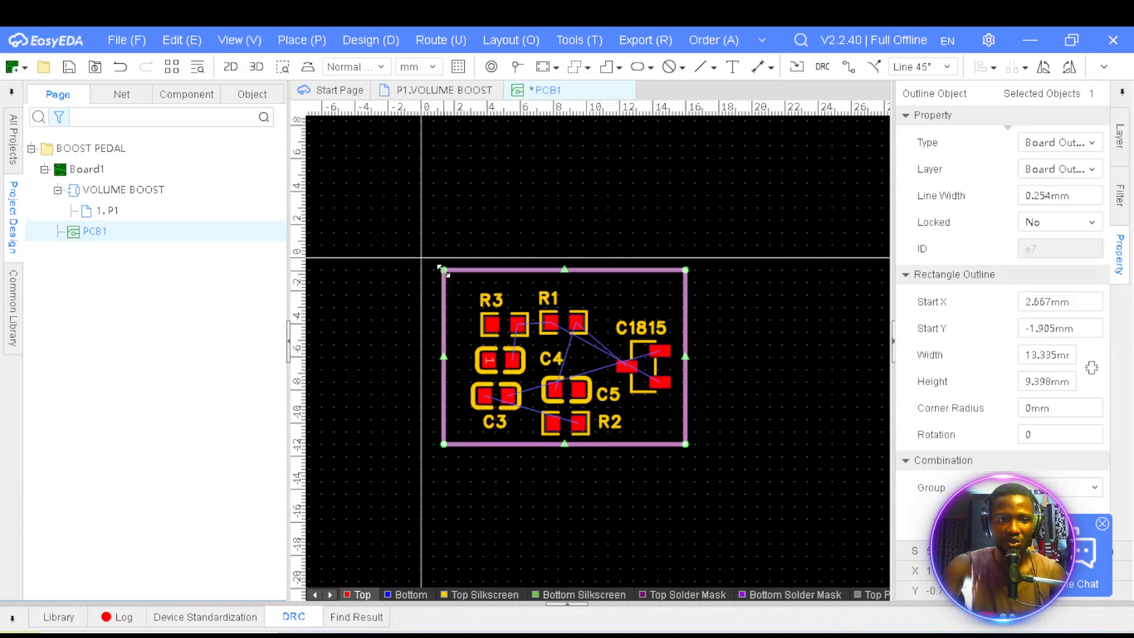
drag(566, 447, 566, 453)
drag(444, 360, 433, 360)
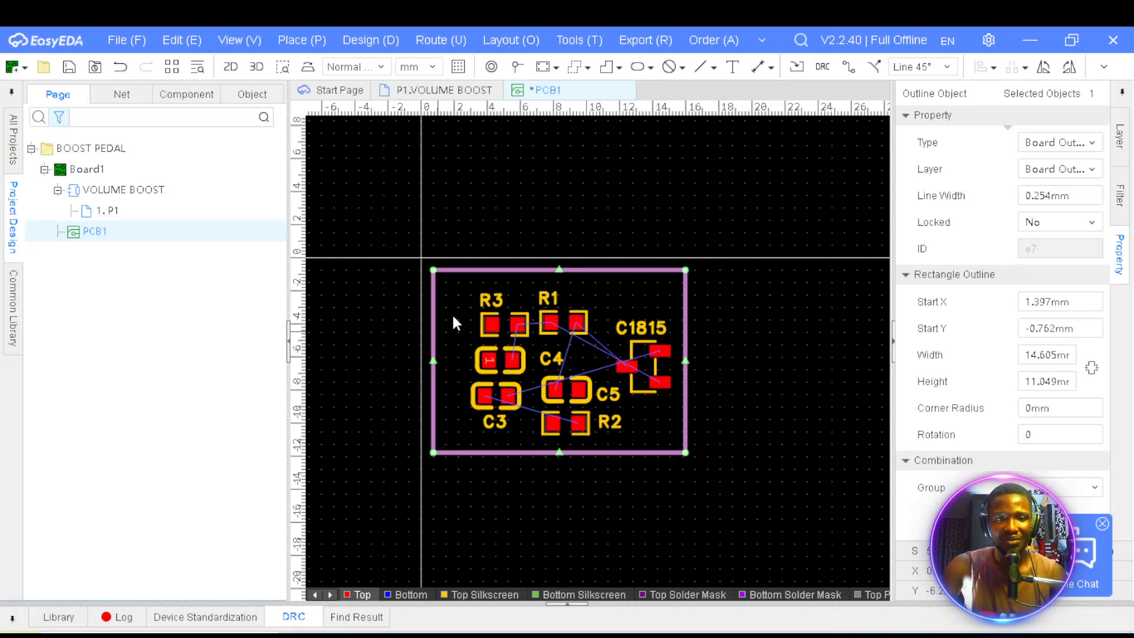
click(775, 315)
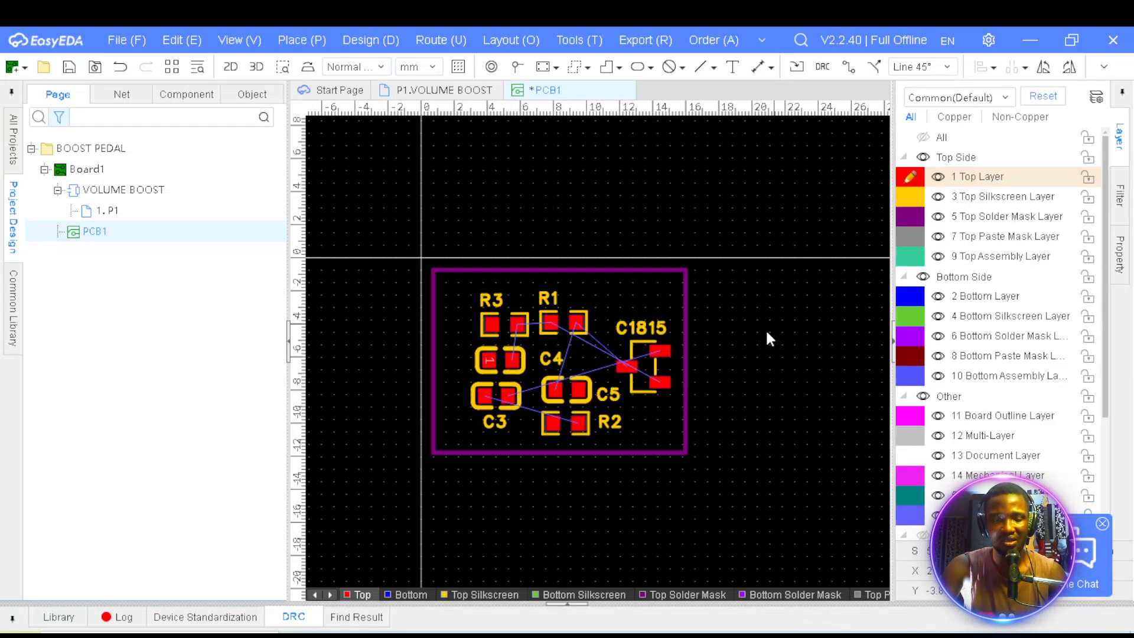
click(684, 362)
drag(686, 364, 688, 364)
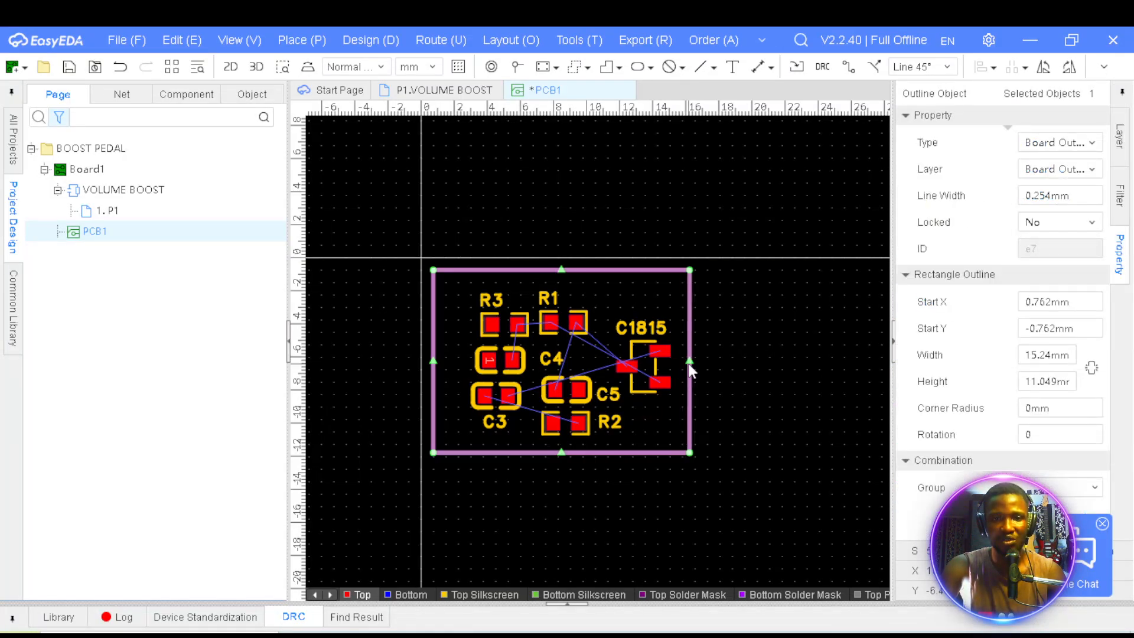
- Place four round multi-layer pads inside the board corners, numbered 1 to 4 clockwise from the upper-right corner
click(490, 67)
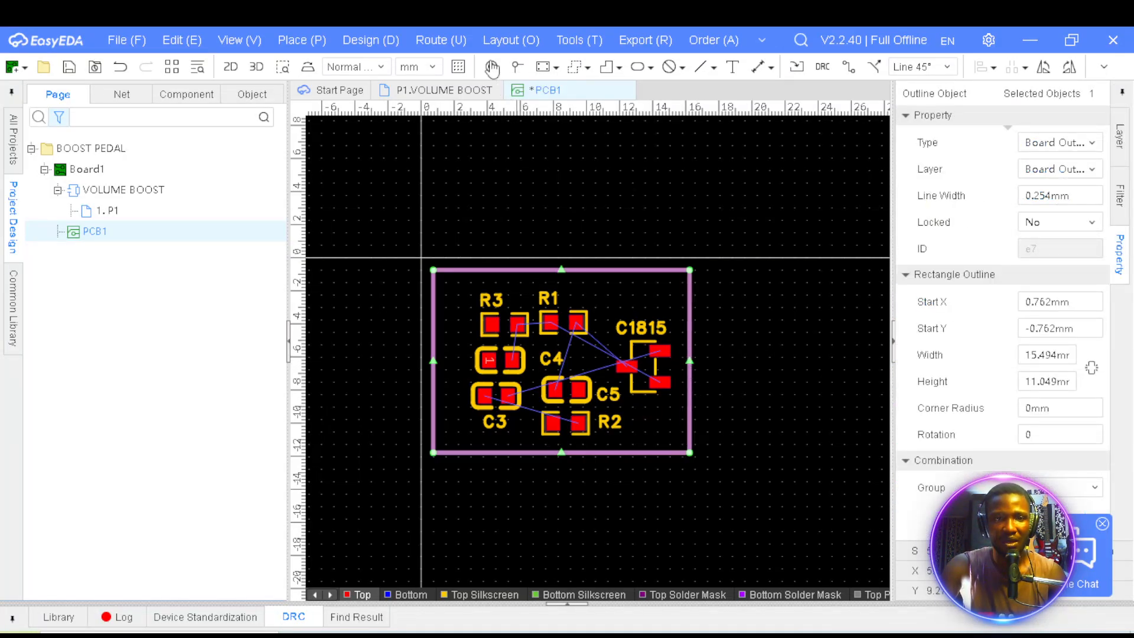
click(665, 290)
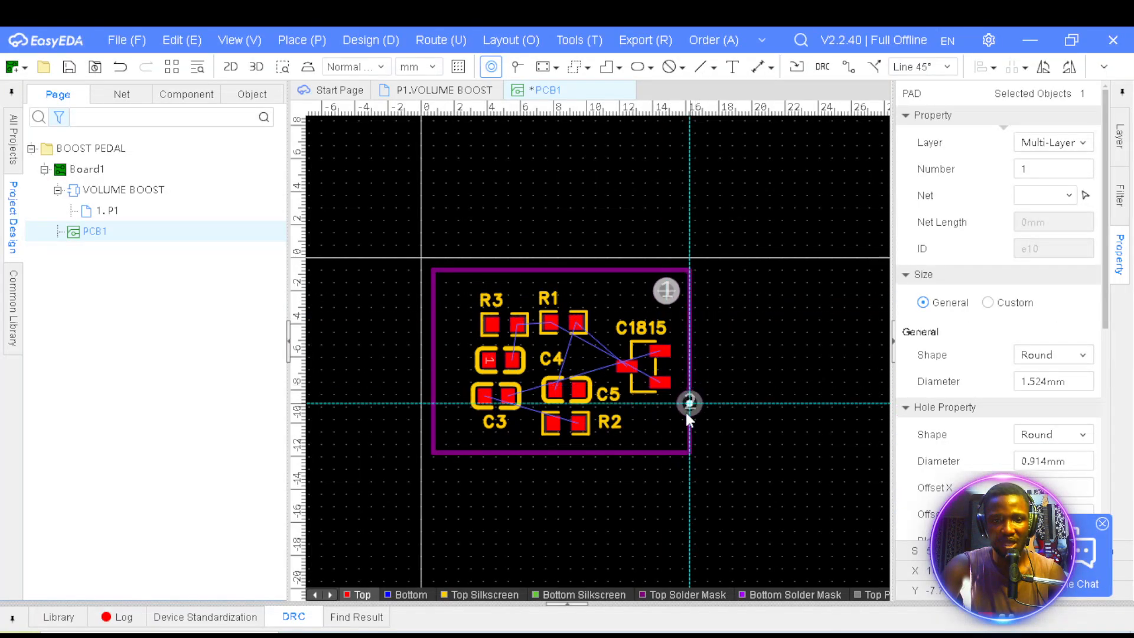
click(665, 434)
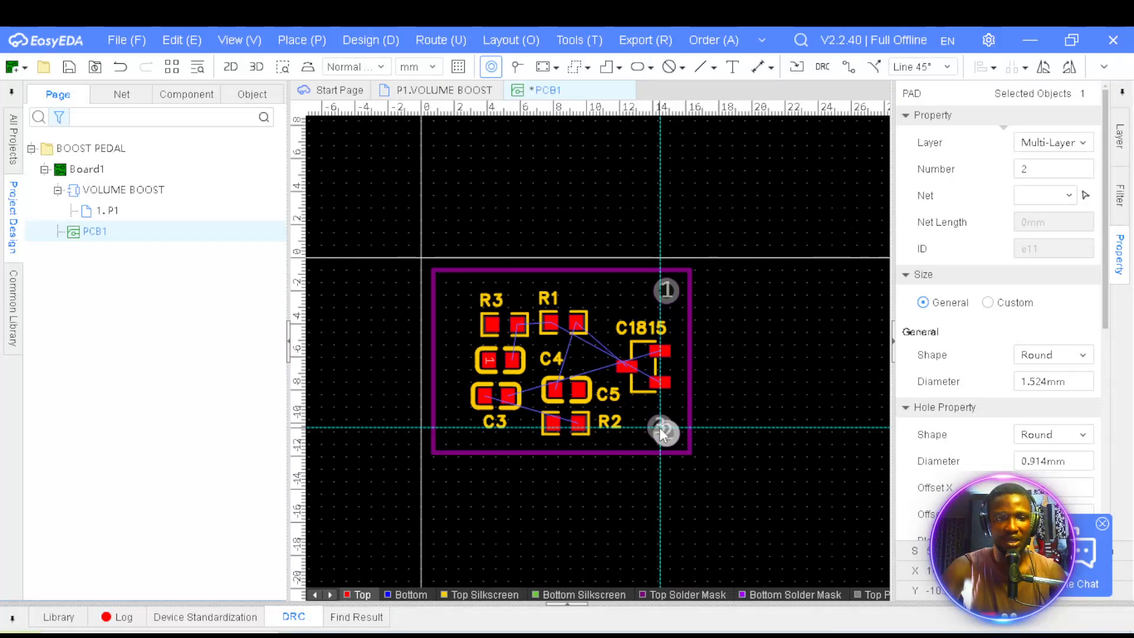
click(452, 431)
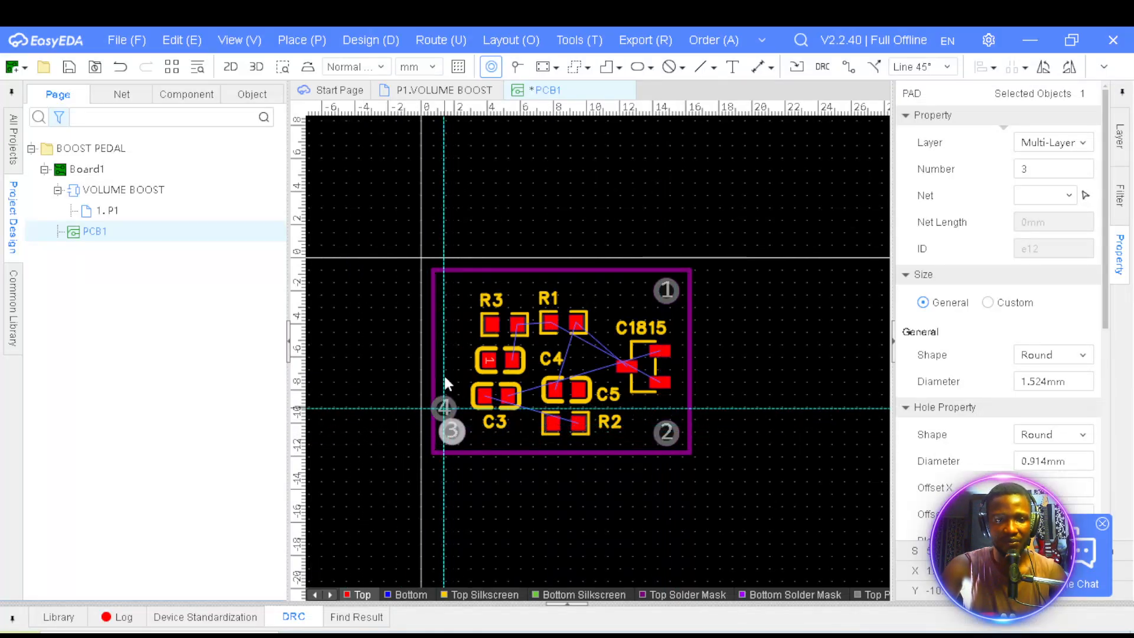
click(449, 290)
key(Escape)
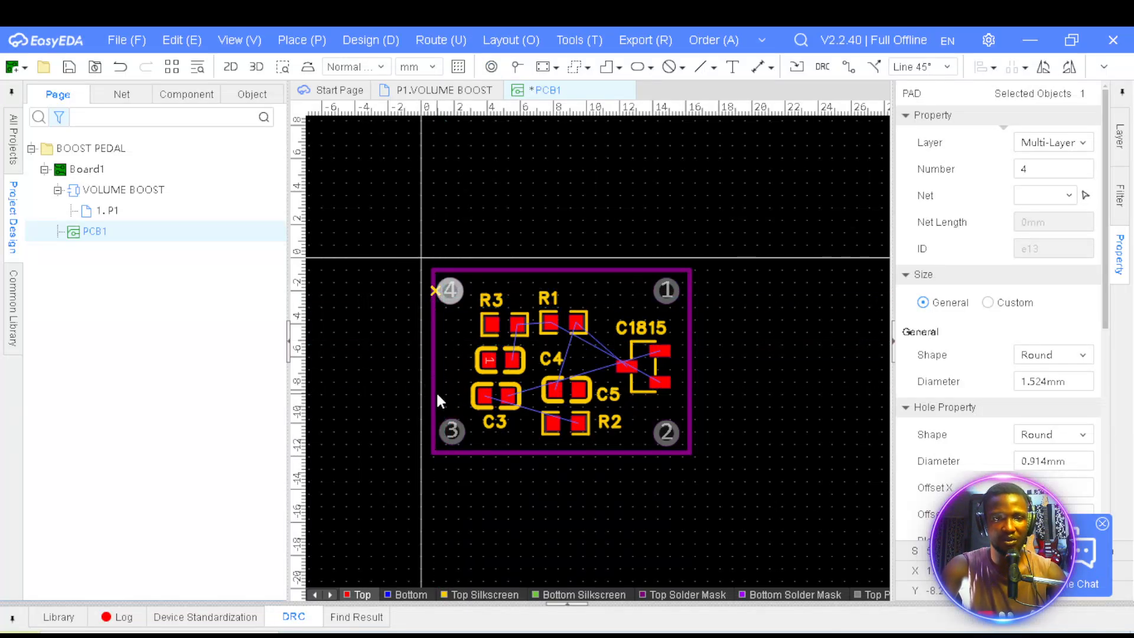
- Extend the board outline's left edge outward to a width of about 15.7 mm to clear pad 4, and reselect the outline
click(447, 289)
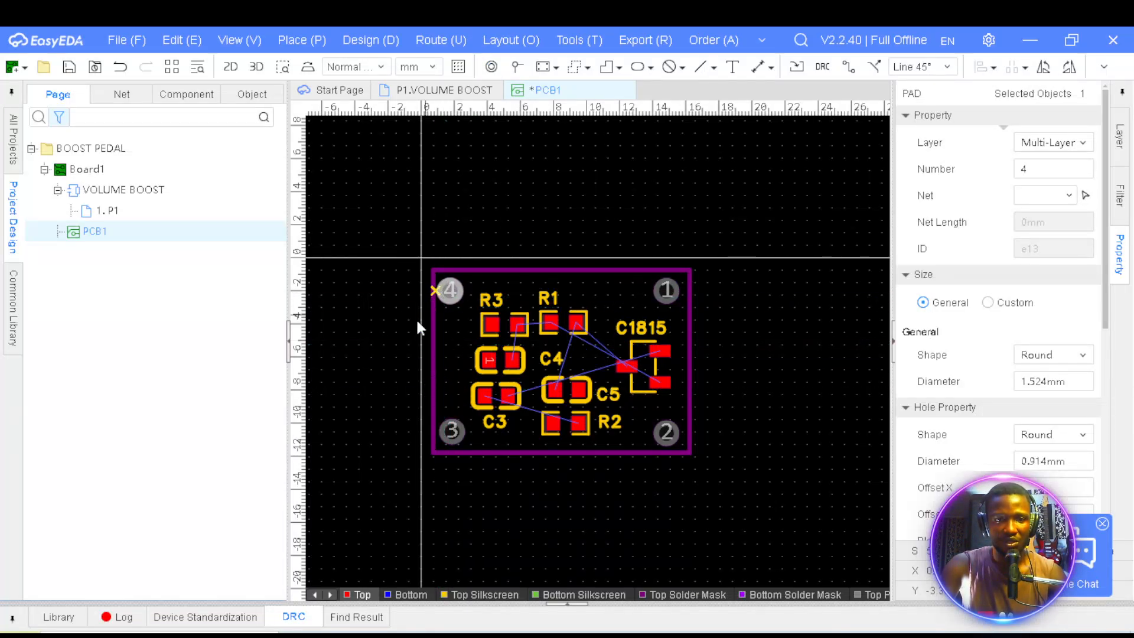
click(427, 320)
click(448, 292)
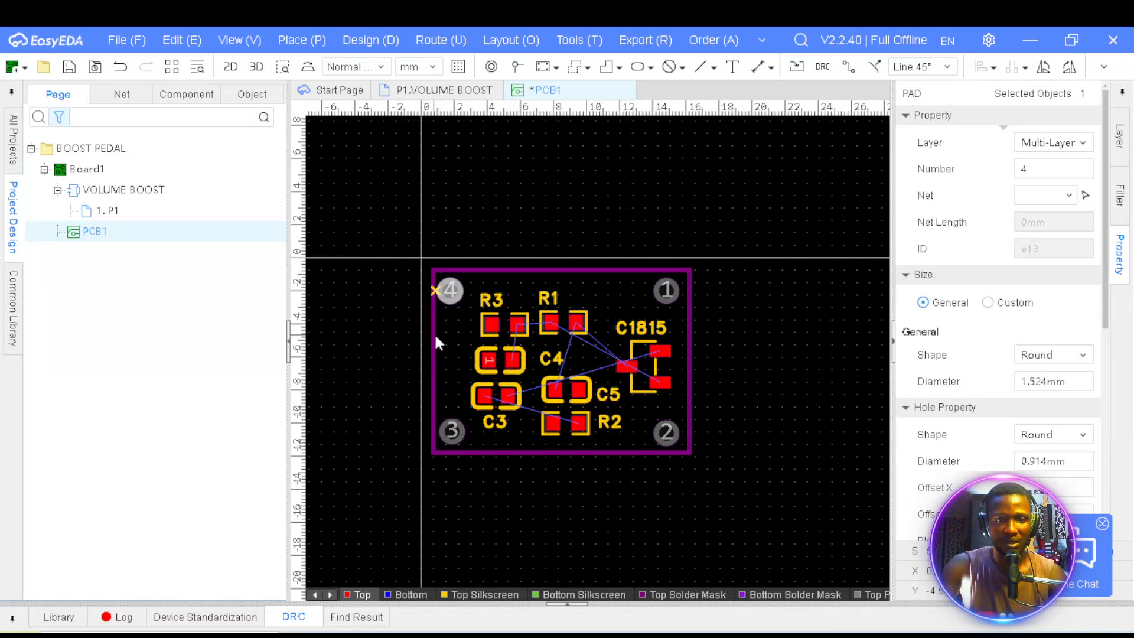
click(433, 334)
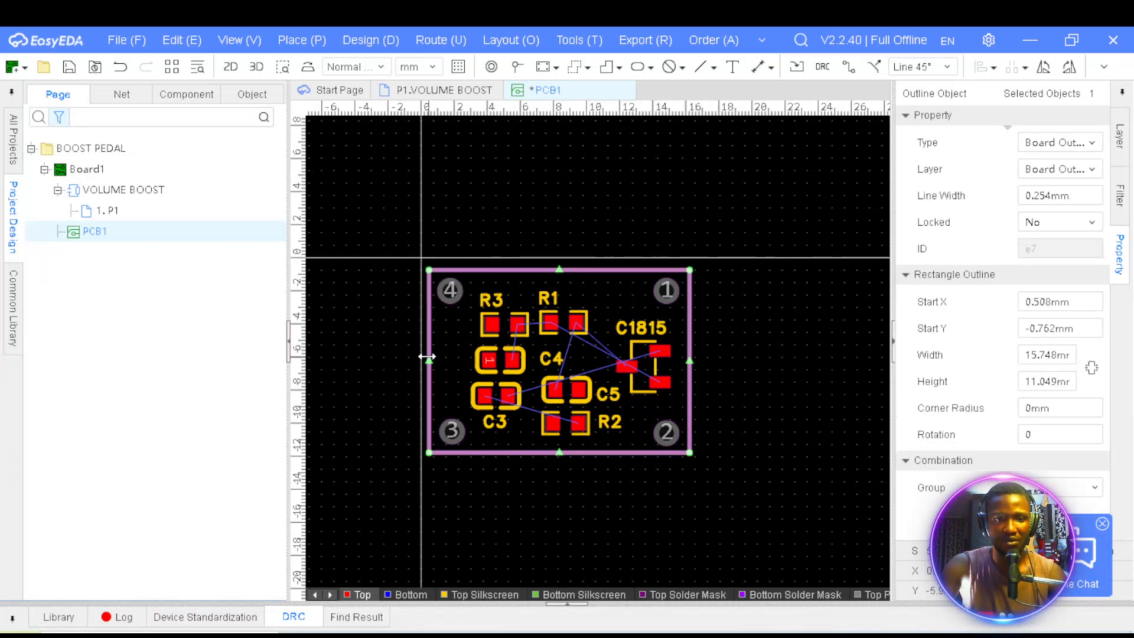
click(384, 347)
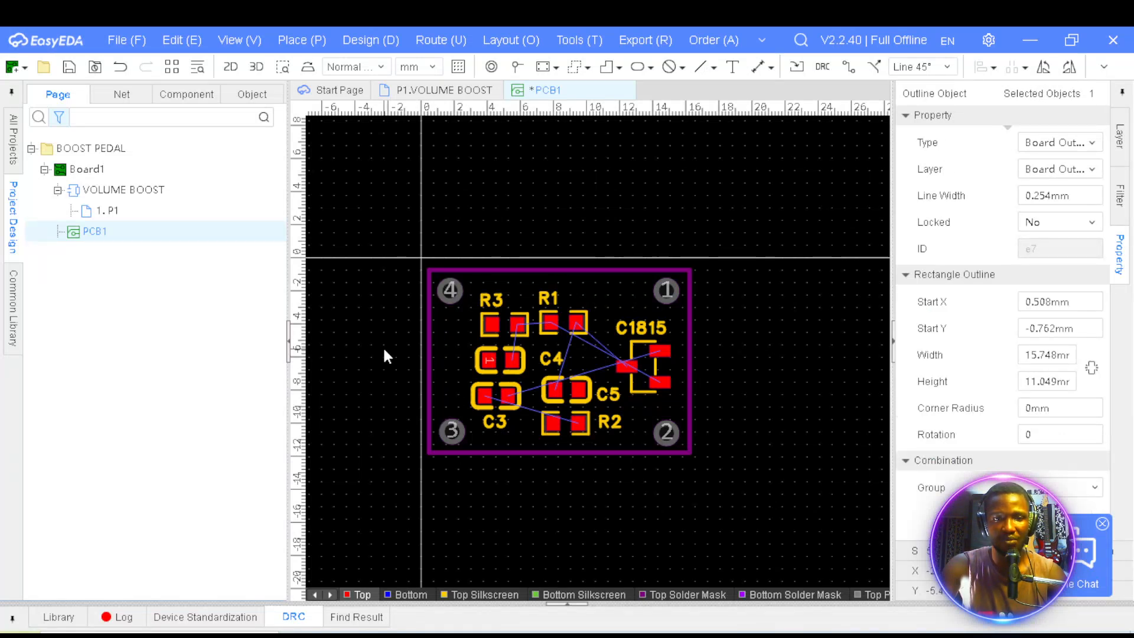
click(591, 270)
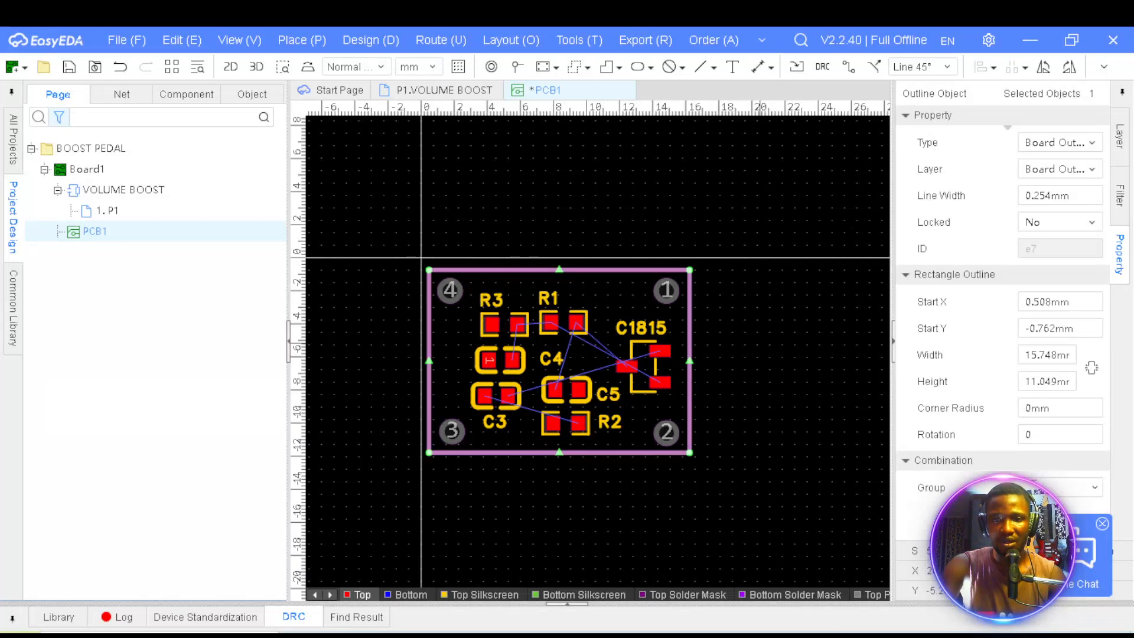
- Try a 5 mm corner radius on the board outline
click(1103, 525)
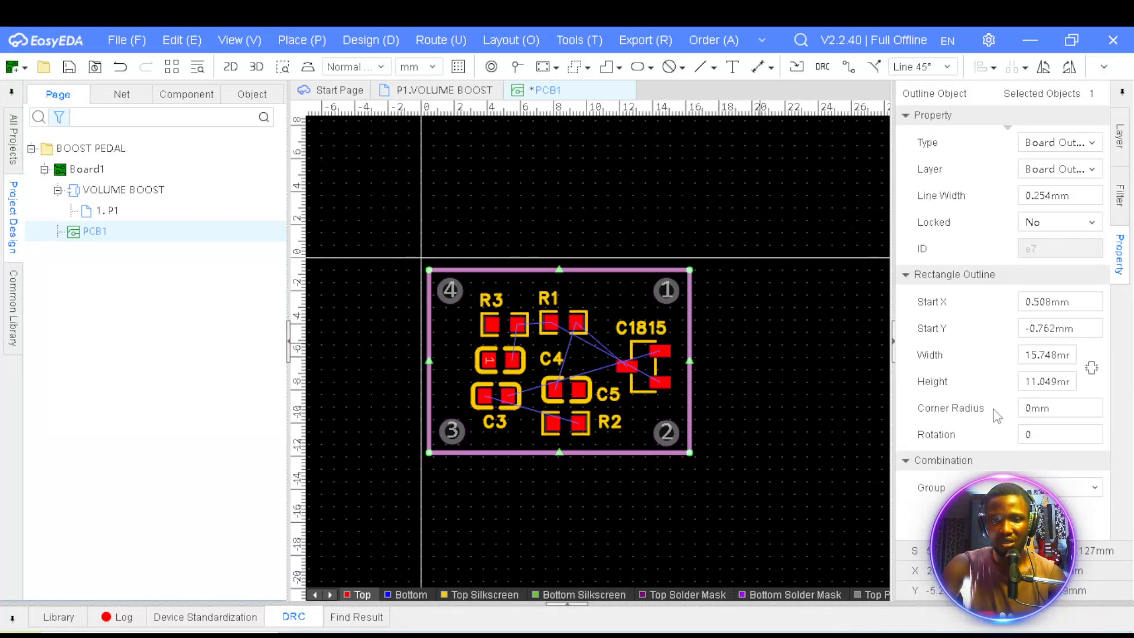
click(1033, 408)
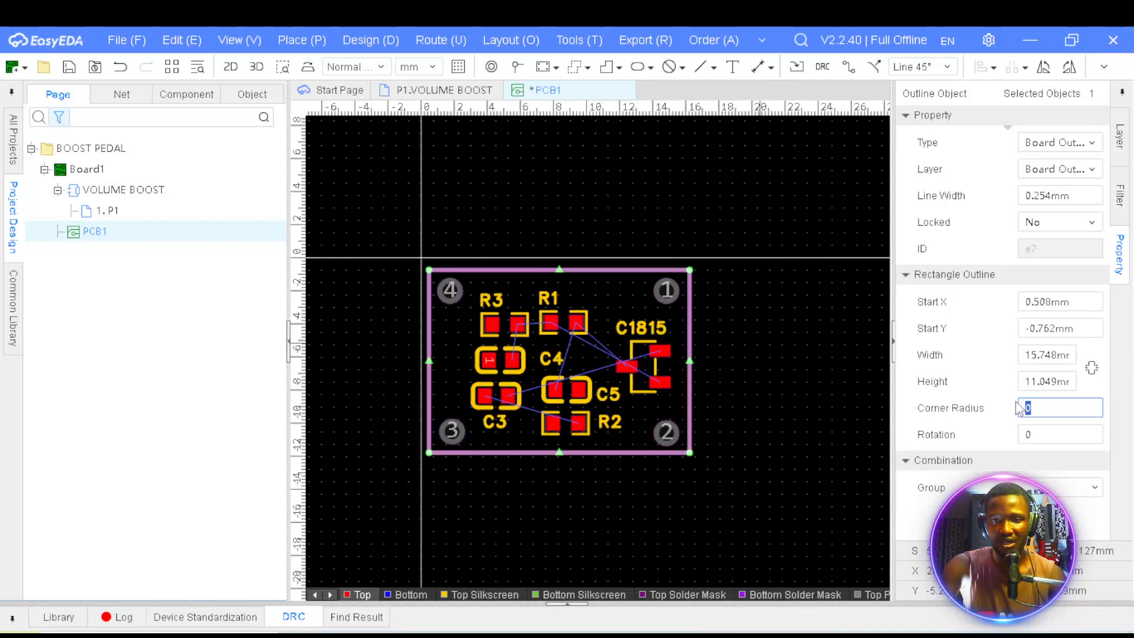
text(5)
key(Return)
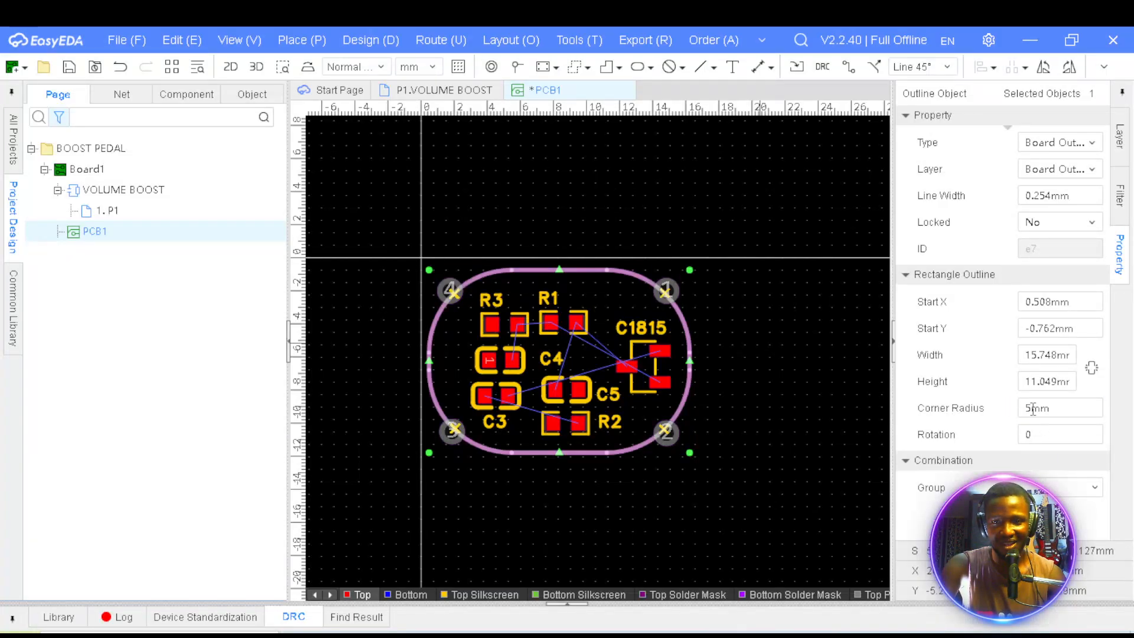
- Set the board outline's corner radius to 1 mm and deselect the outline
click(1033, 408)
text(1)
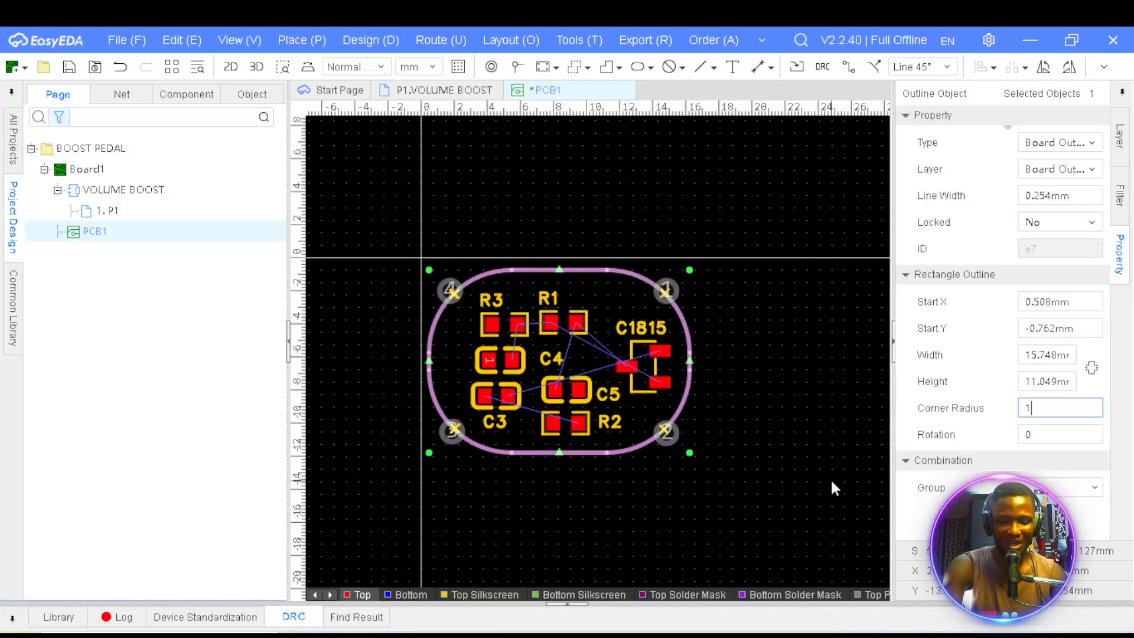
key(Return)
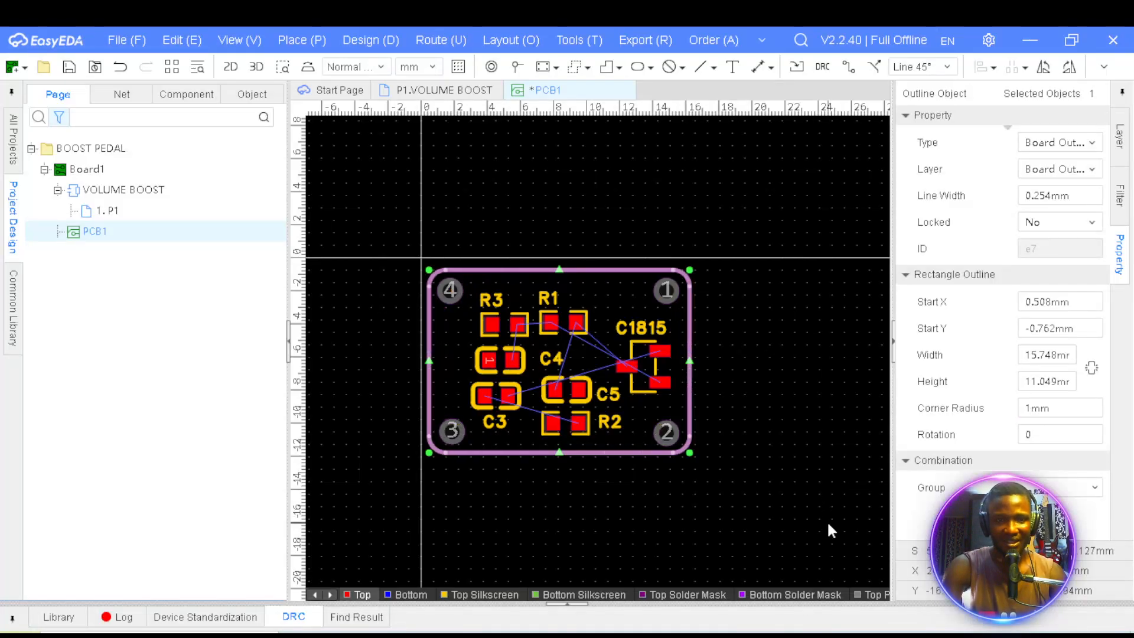
click(807, 397)
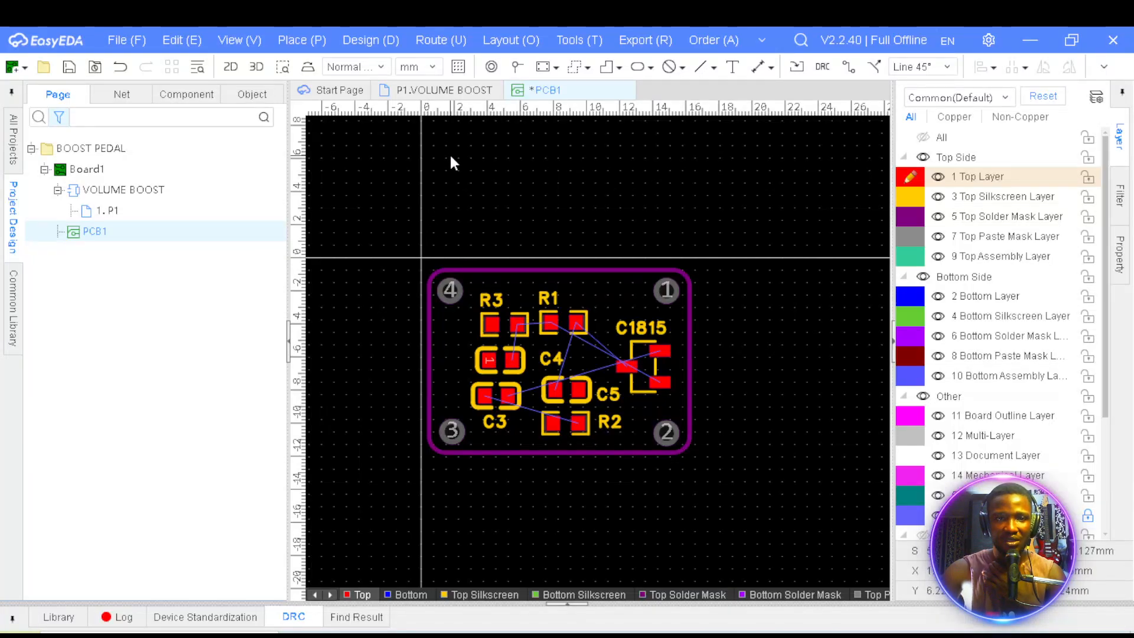
- Auto-route all nets on the top and bottom layers with 45-degree corners, keeping existing tracks and prioritising completion
click(435, 40)
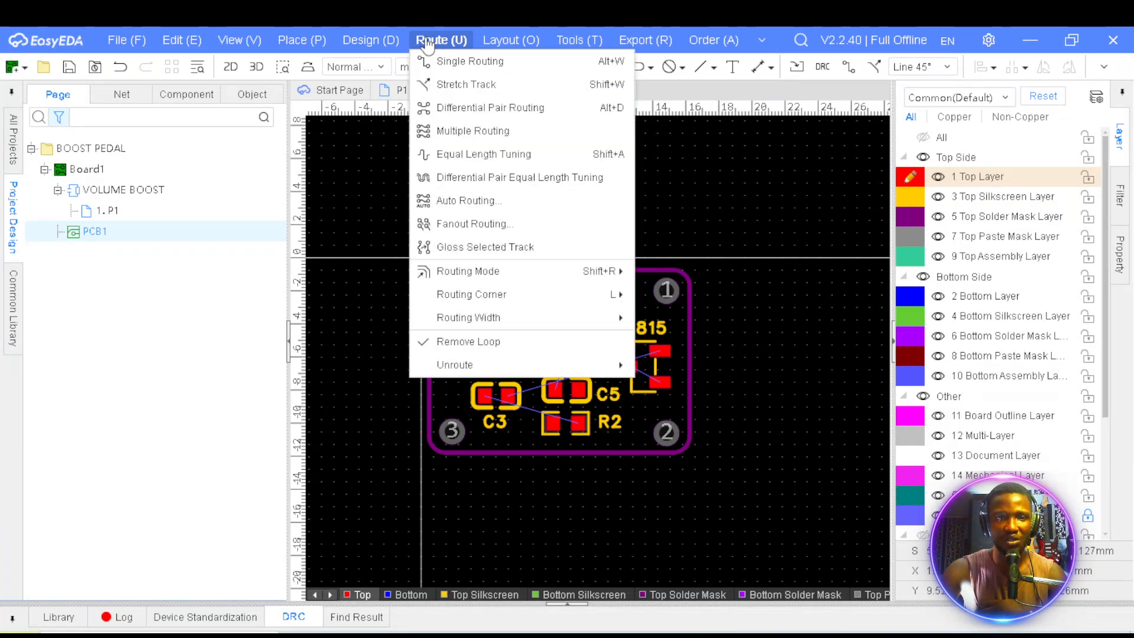
mouse_move(468, 273)
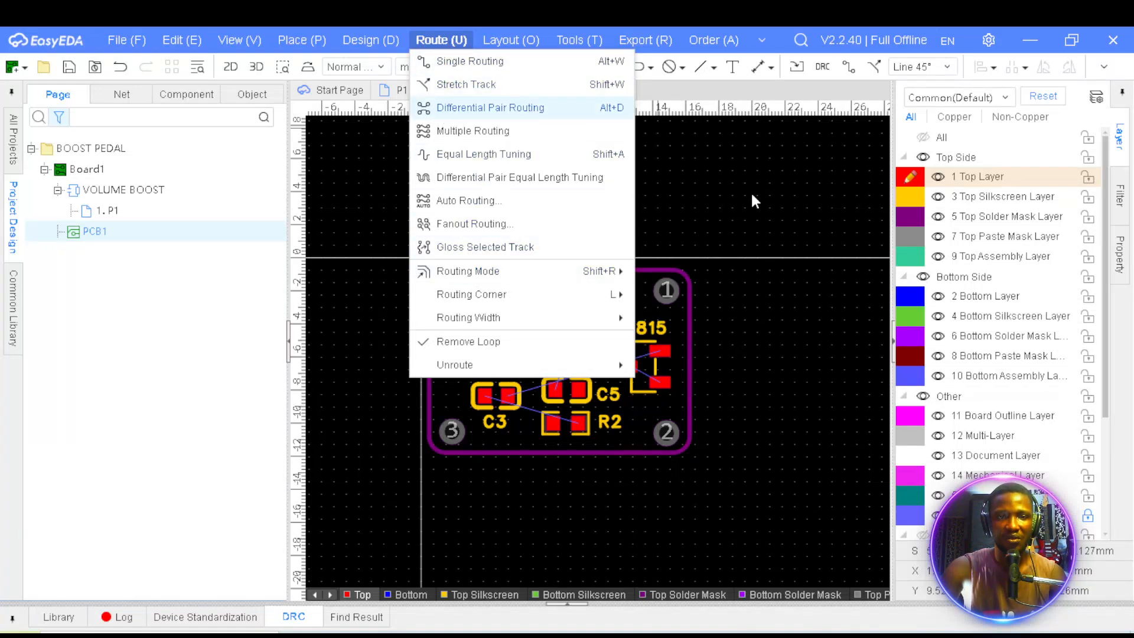
click(700, 137)
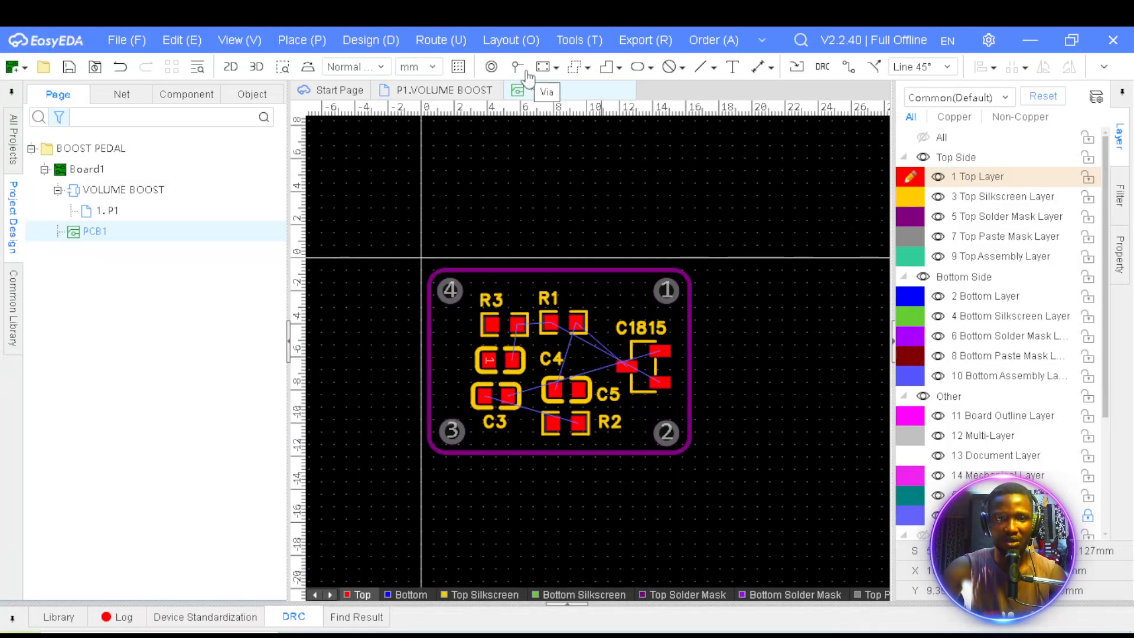
click(441, 39)
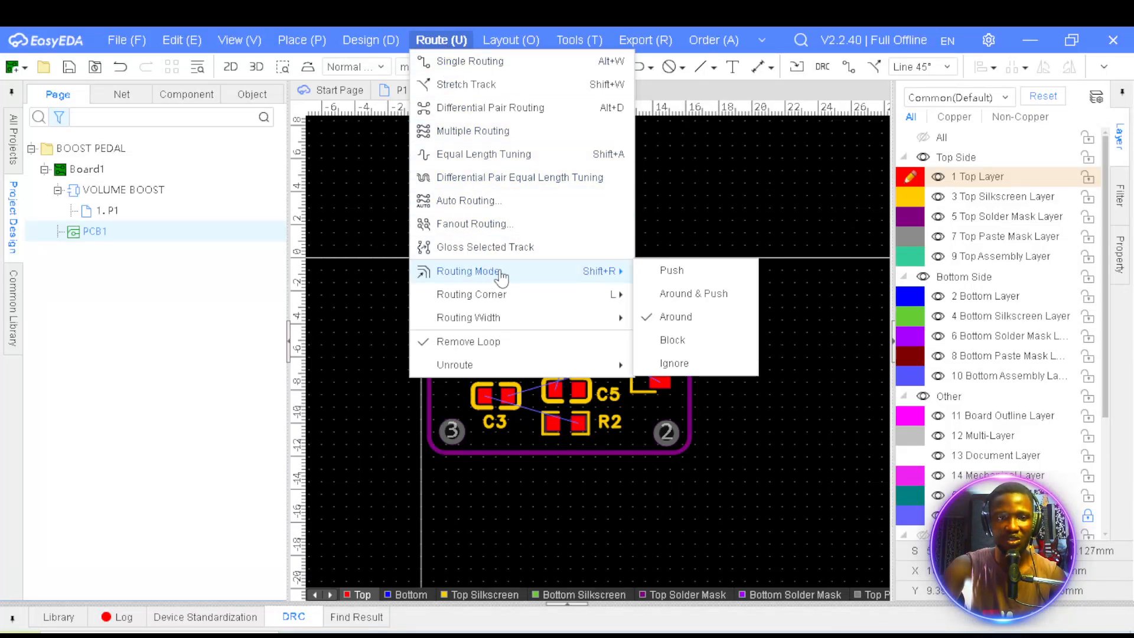
click(457, 203)
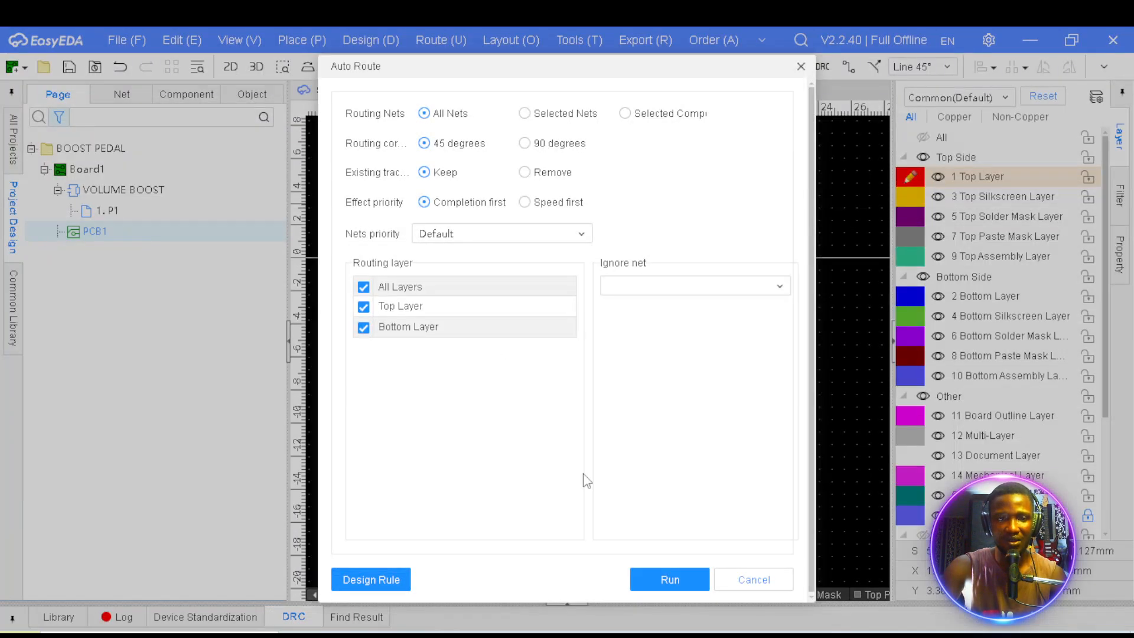
click(650, 581)
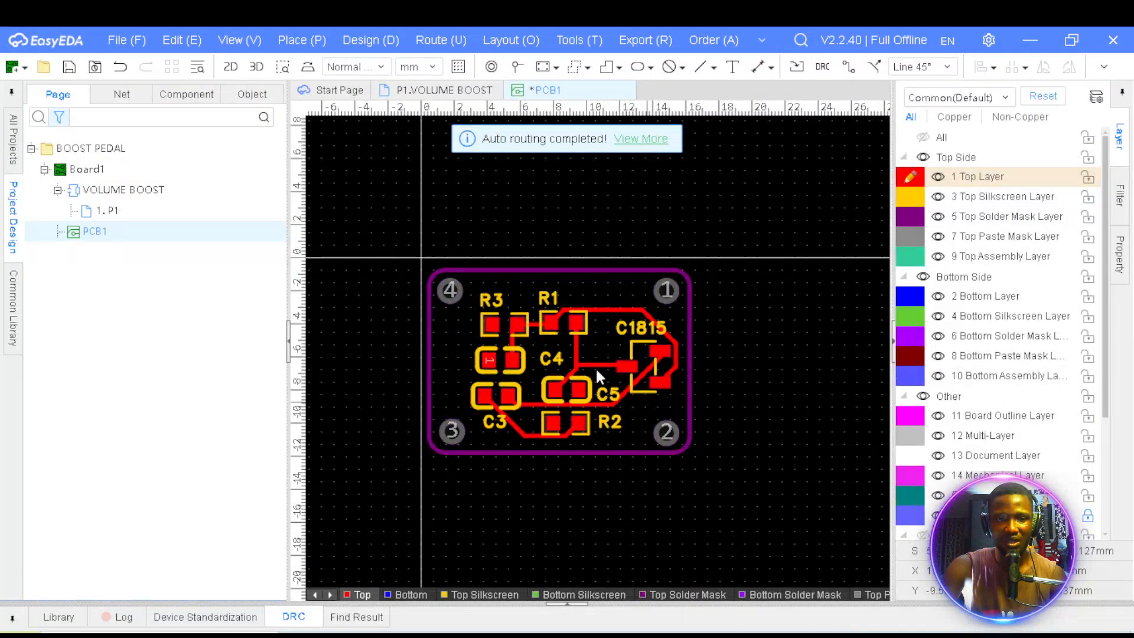
- Examine the routed tracks and net labels between the resistors, capacitors and C1815 across the whole board, hiding the project tree for more room
scroll(554, 421, up, 3)
scroll(558, 379, down, 4)
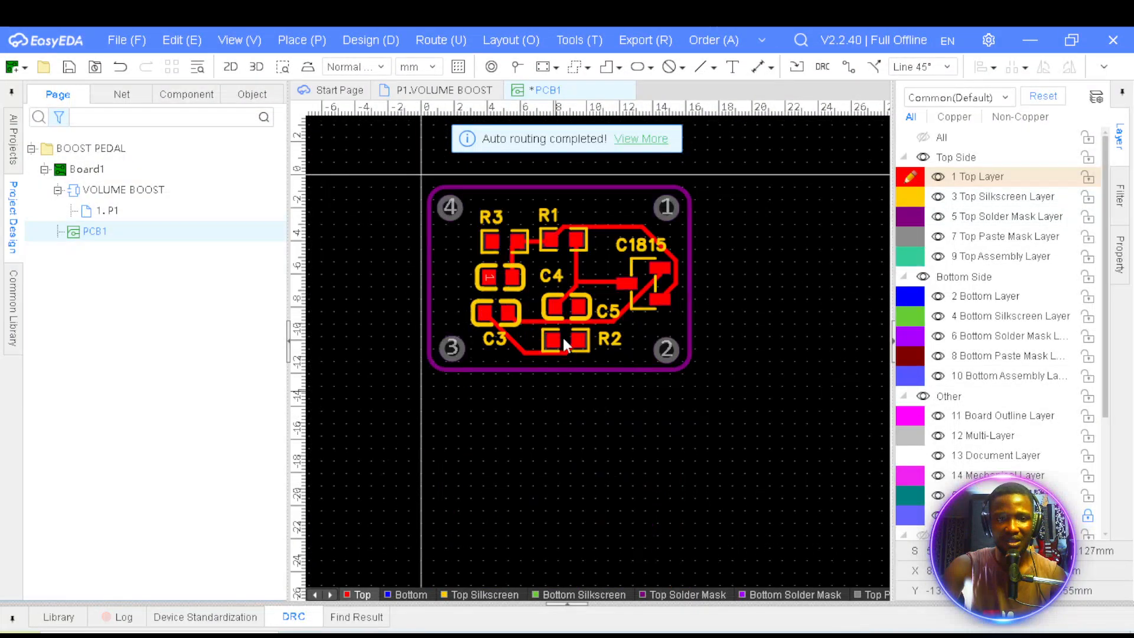
ctrl+scroll(563, 284, up, 5)
ctrl+scroll(562, 281, down, 2)
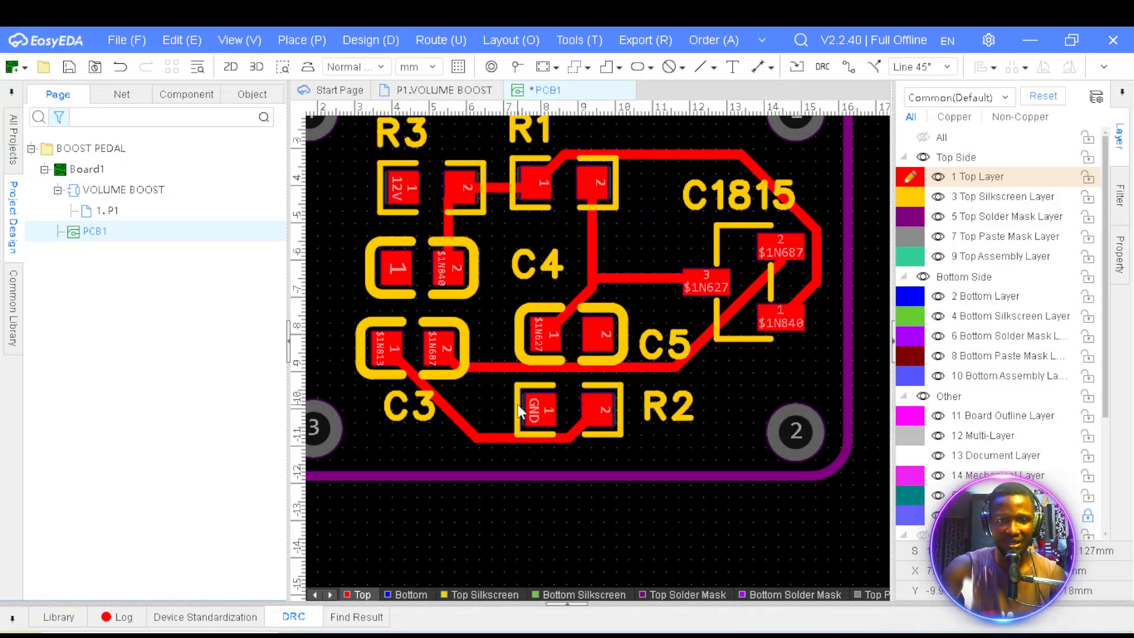
scroll(518, 409, up, 2)
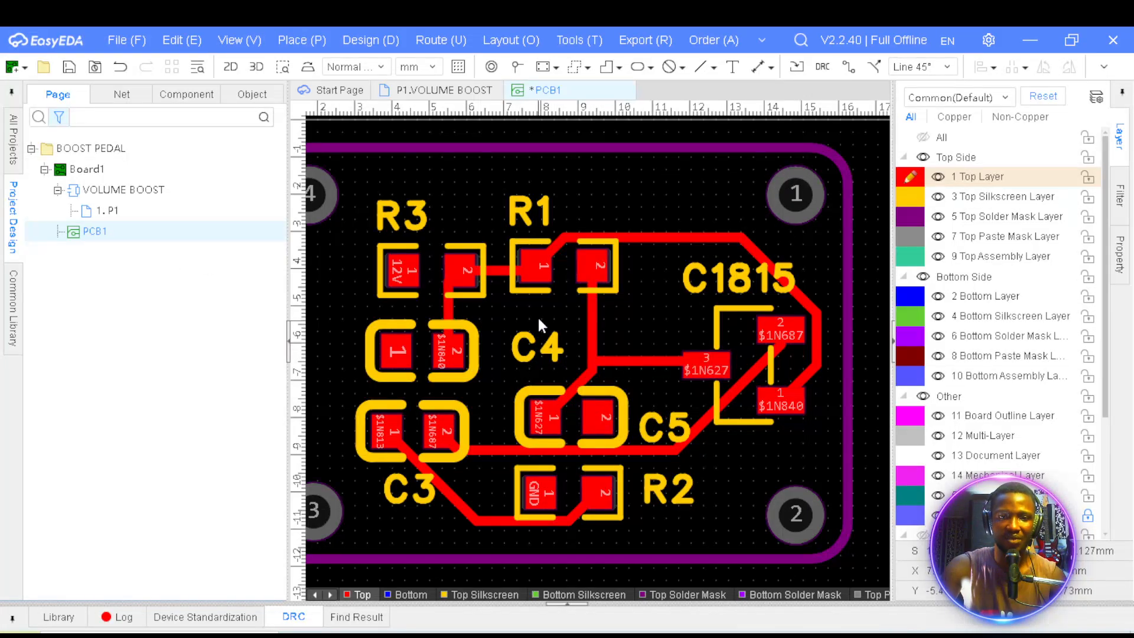
scroll(538, 316, down, 3)
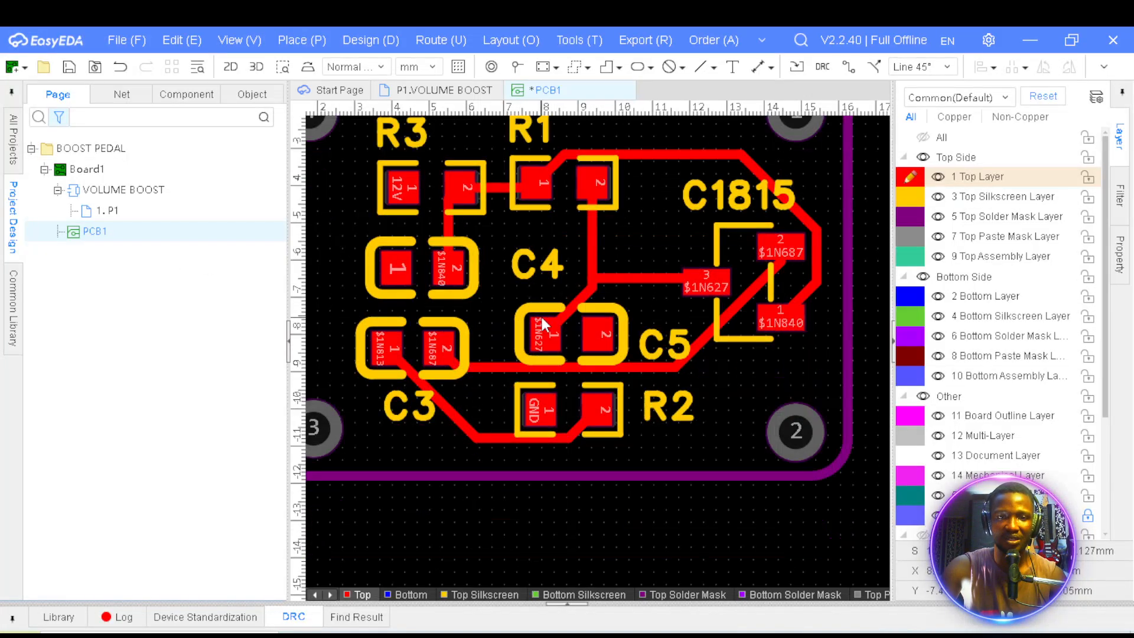
click(289, 346)
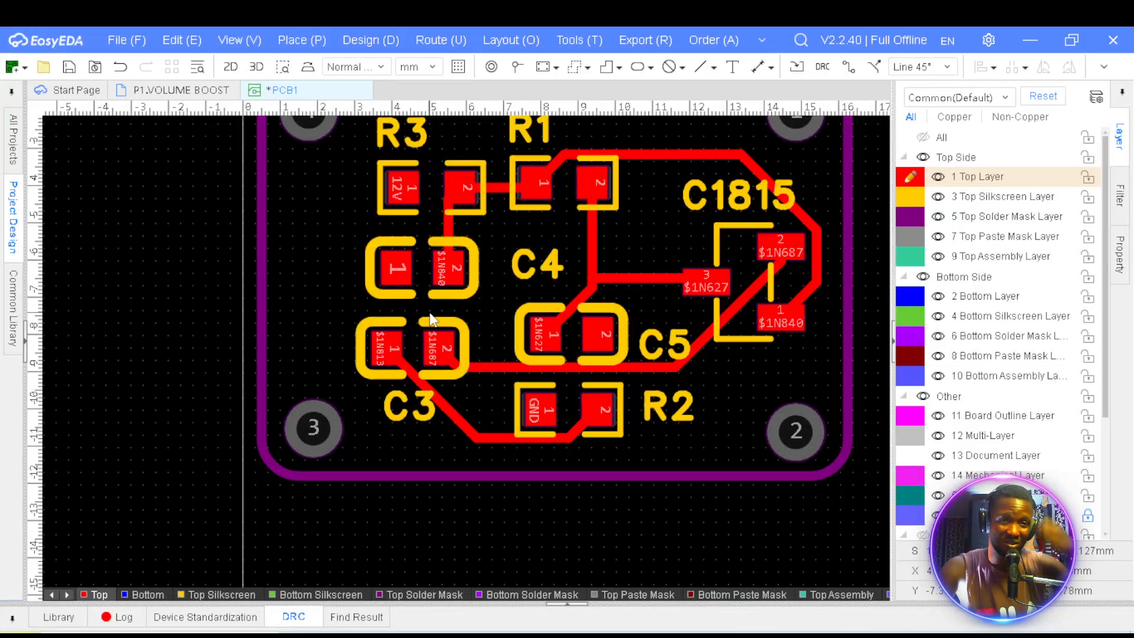
scroll(430, 319, up, 2)
scroll(435, 324, down, 3)
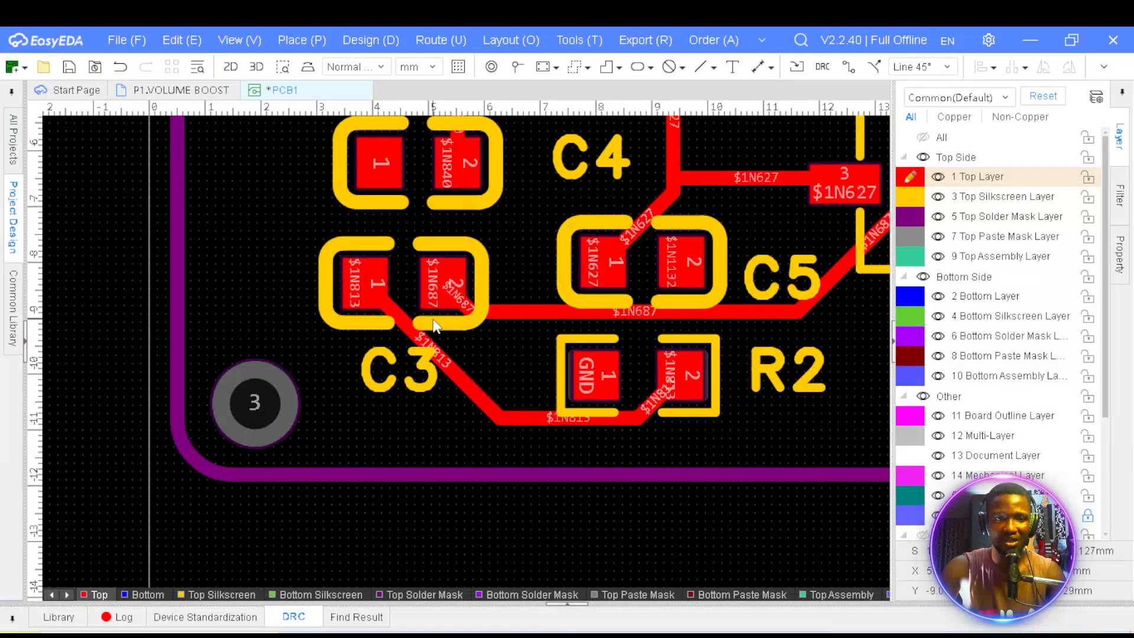
scroll(708, 253, up, 2)
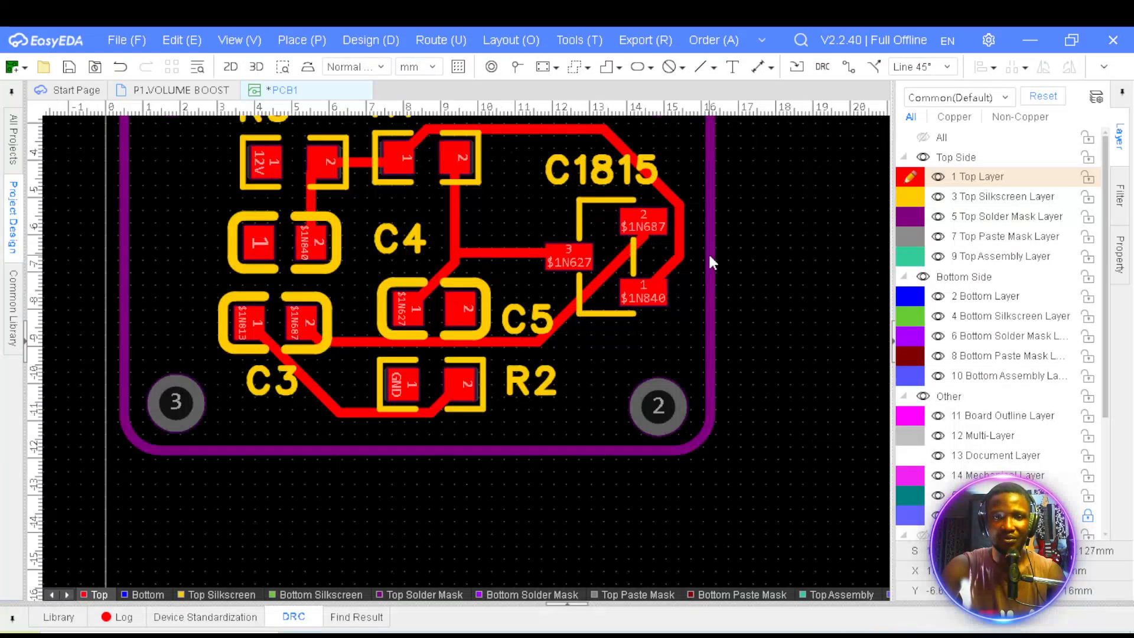
scroll(757, 277, up, 2)
scroll(758, 280, down, 2)
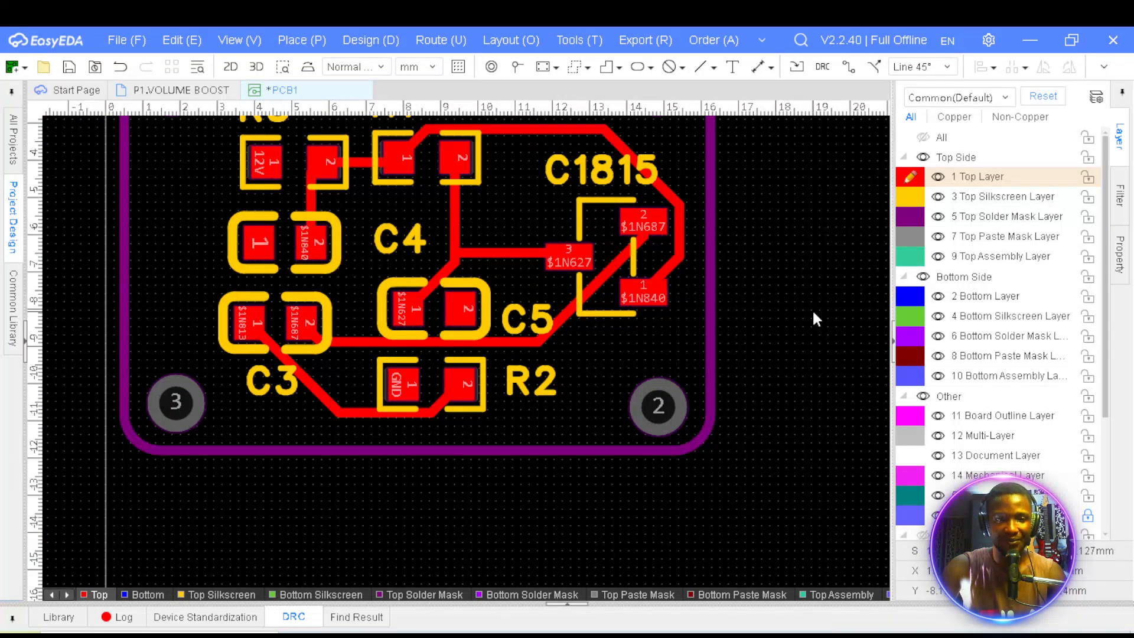
scroll(811, 308, down, 3)
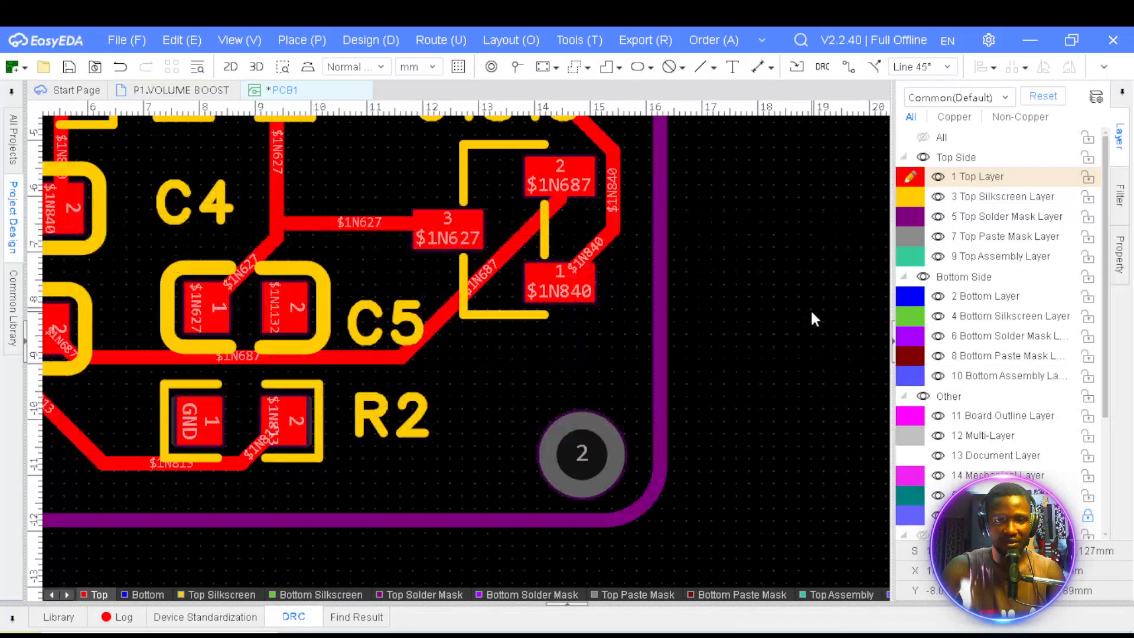
scroll(807, 281, up, 1)
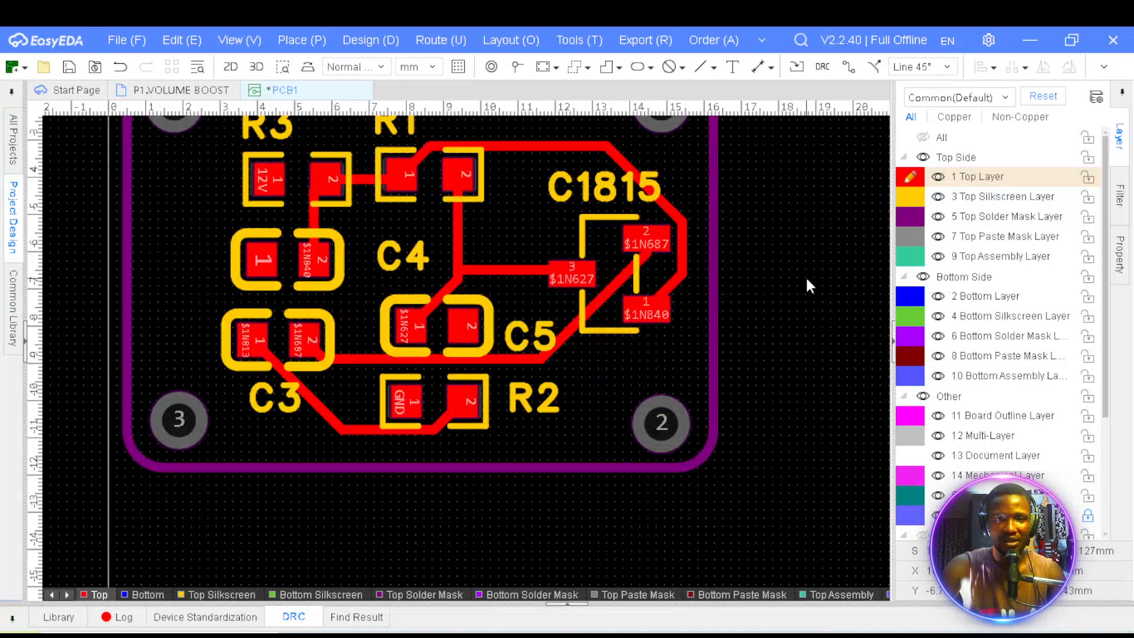
scroll(807, 282, down, 1)
scroll(808, 290, down, 1)
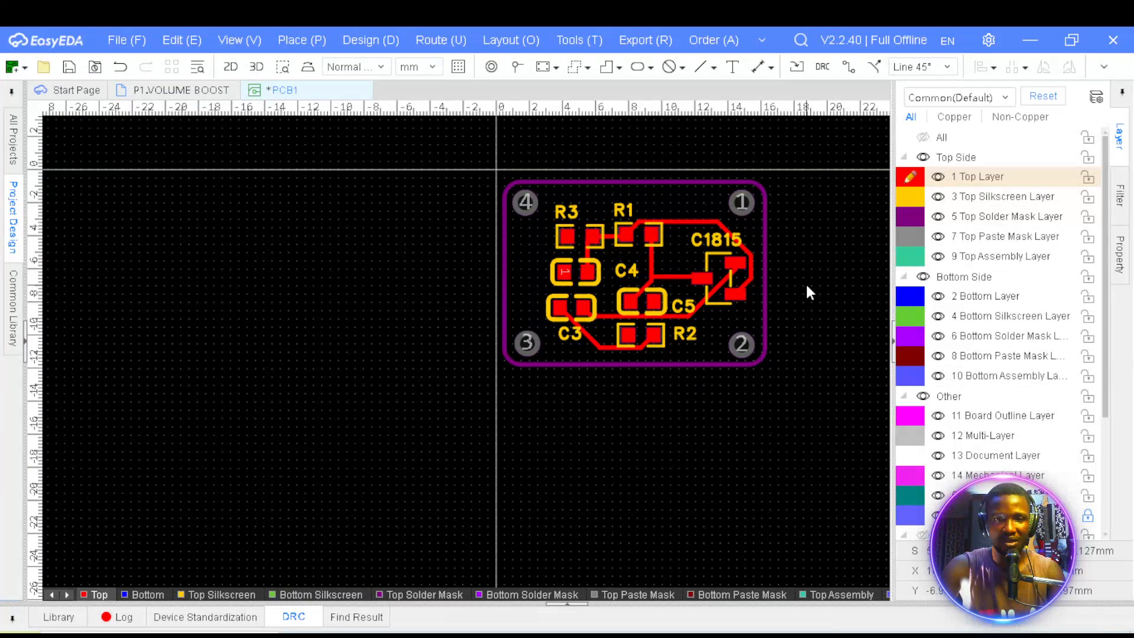
scroll(806, 282, up, 1)
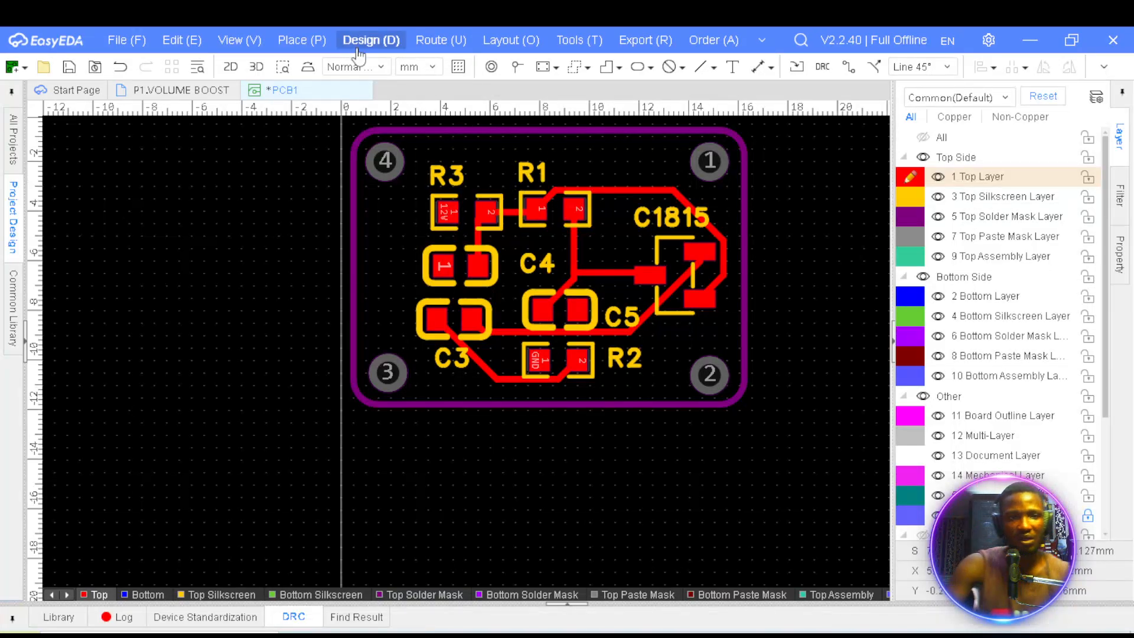
- Compare the layout with schematic page P1 of VOLUME BOOST and return to PCB1
click(11, 306)
click(12, 260)
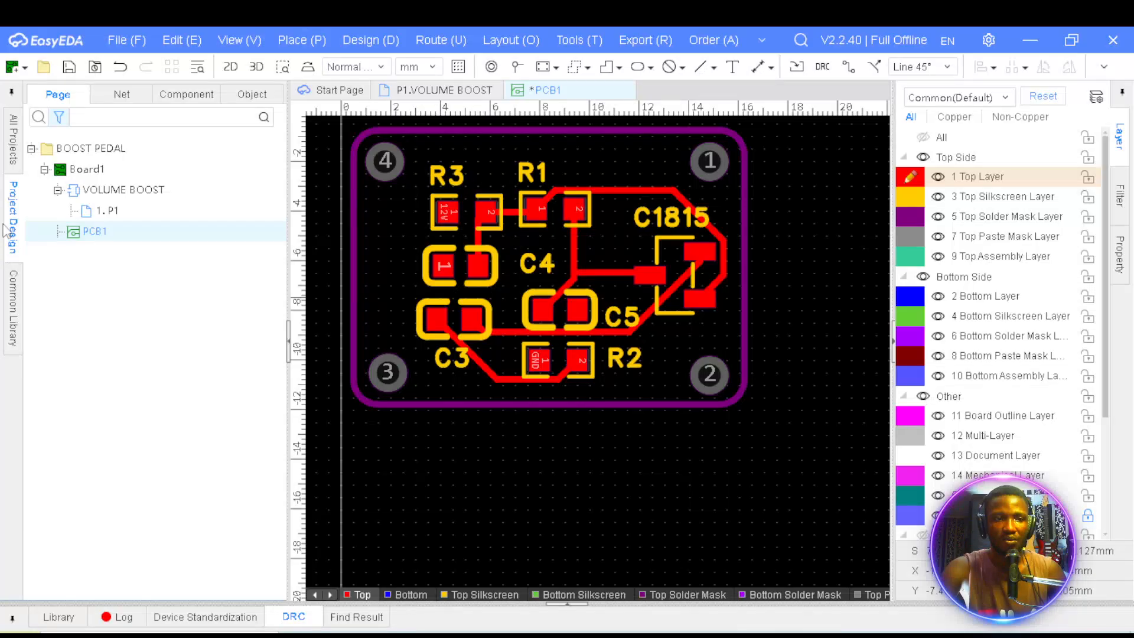
double_click(110, 212)
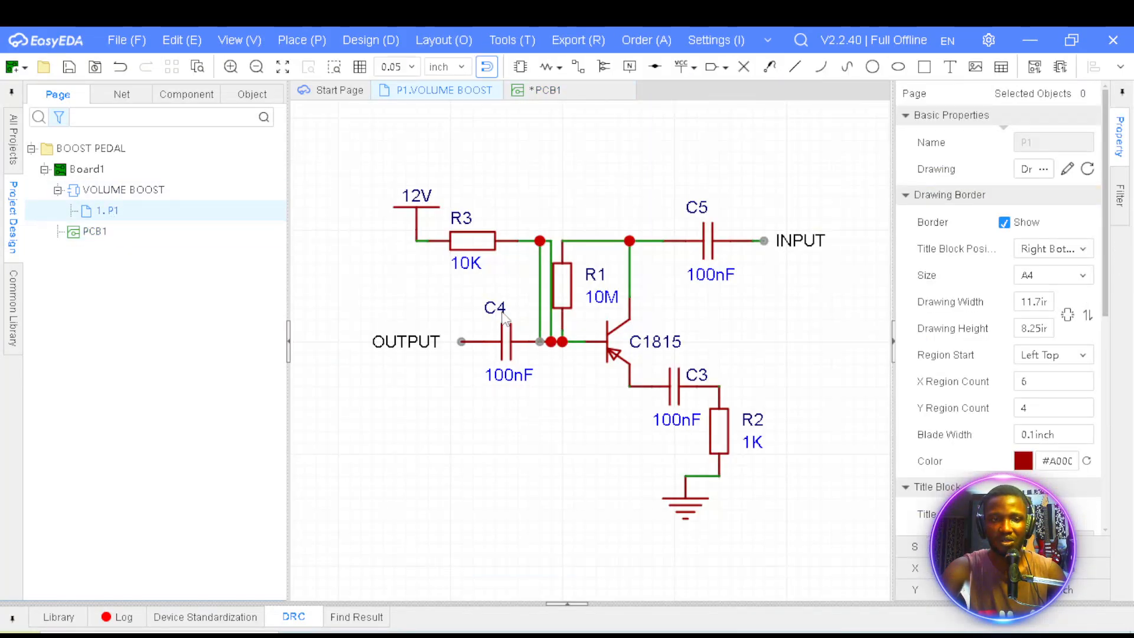
double_click(122, 234)
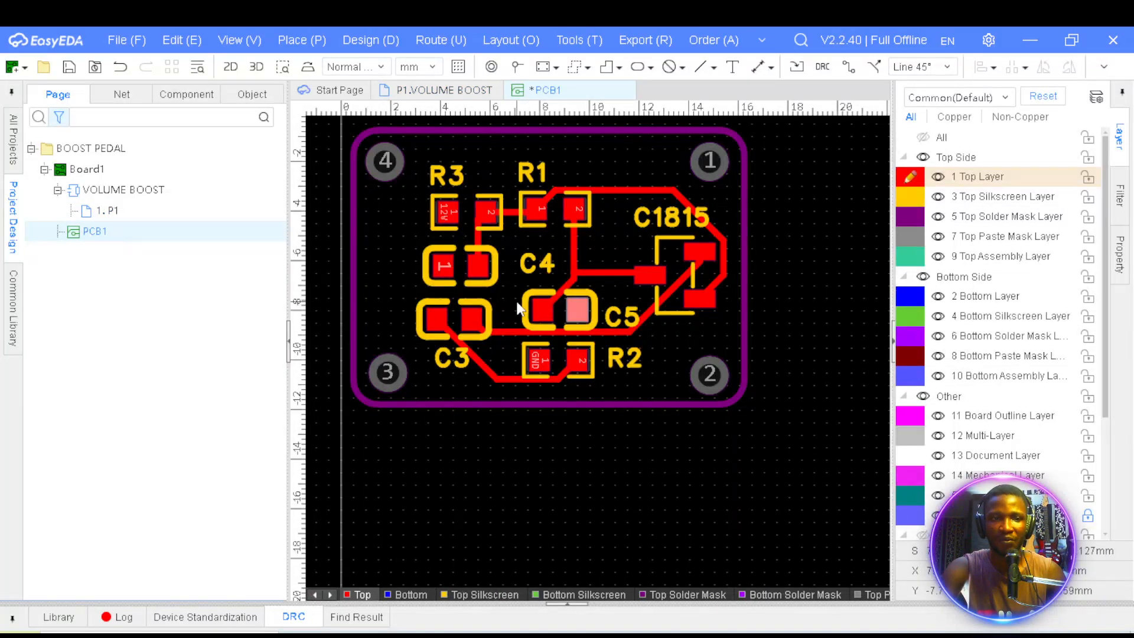
- Open the 2D preview of PCB1 and inspect the board's top side with the project tree hidden
click(231, 67)
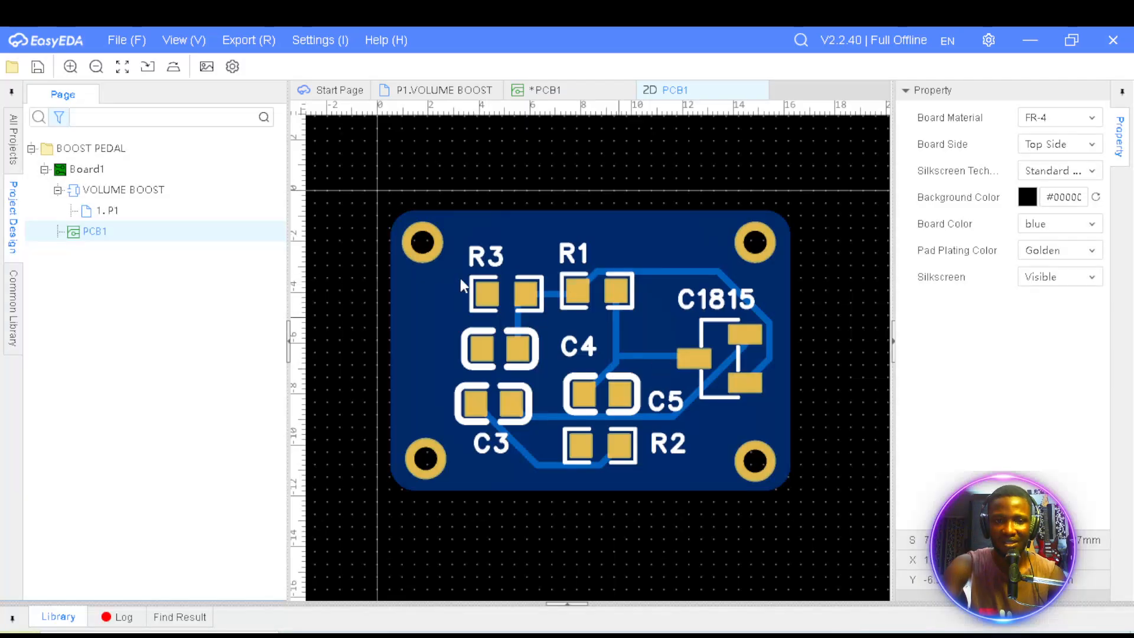
scroll(692, 438, up, 1)
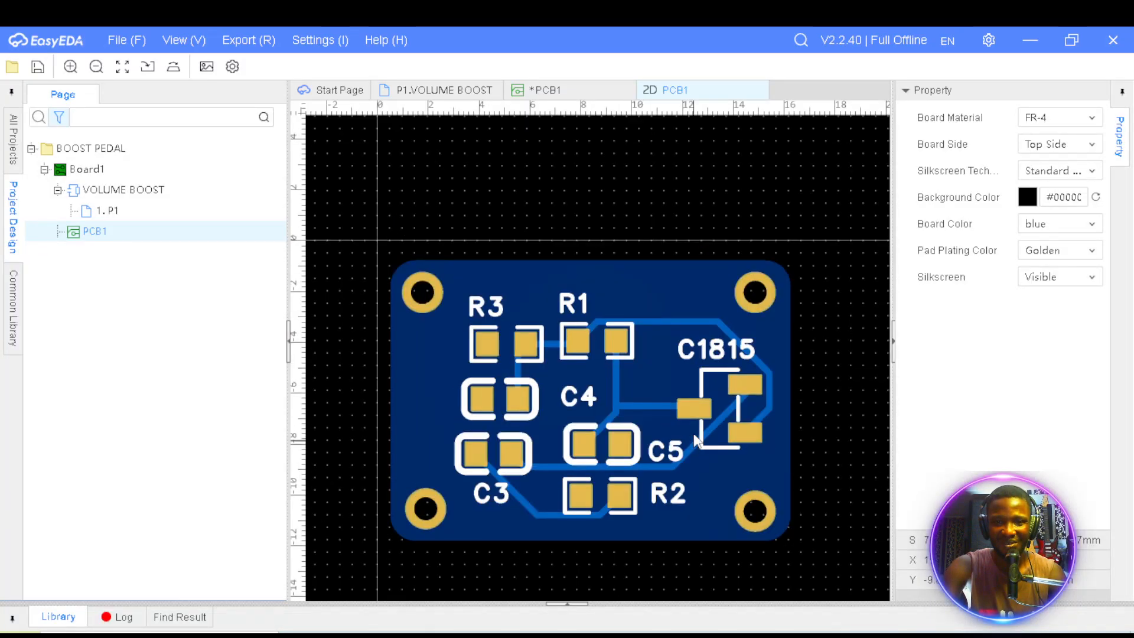
scroll(696, 431, down, 1)
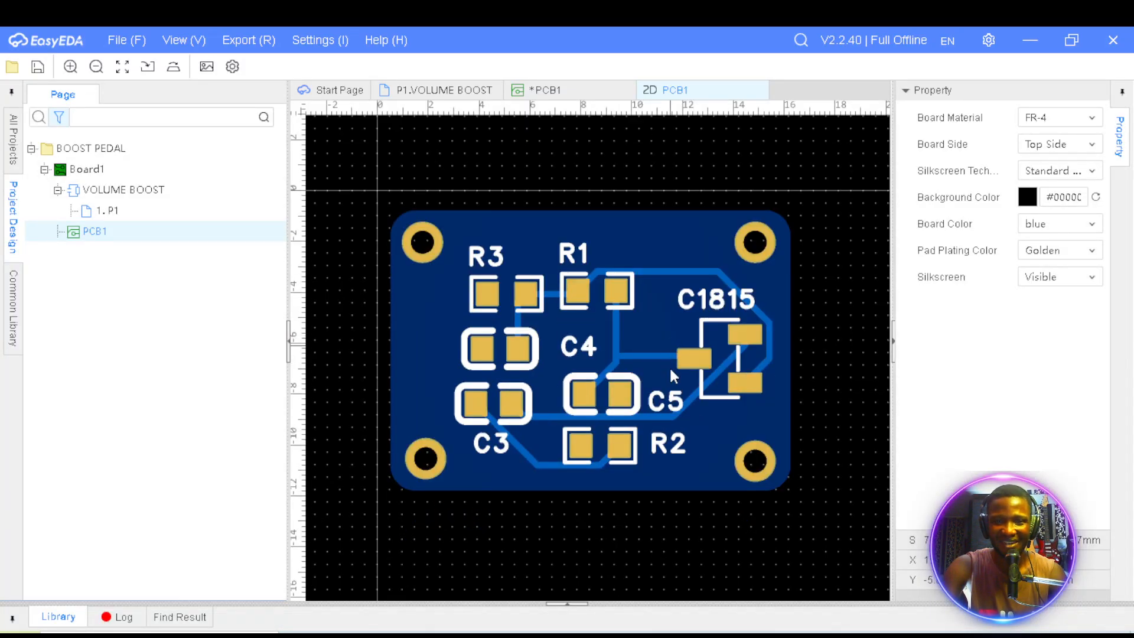
click(288, 342)
scroll(393, 381, up, 1)
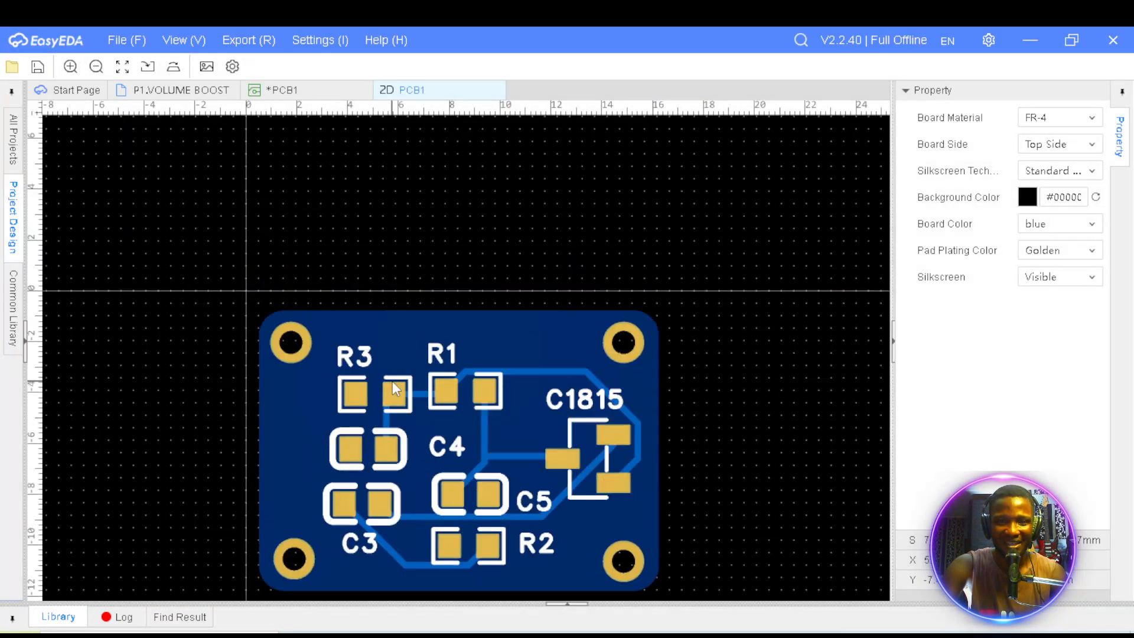
scroll(393, 381, down, 1)
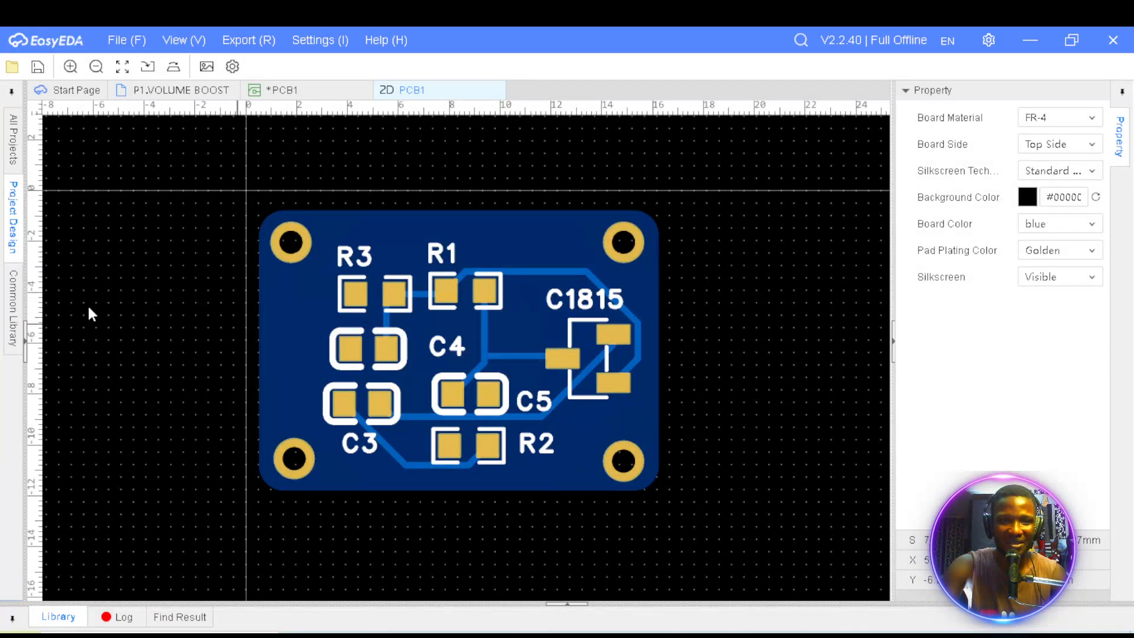
- Return to the PCB1 layout and open its 3D preview with the project tree hidden
click(16, 236)
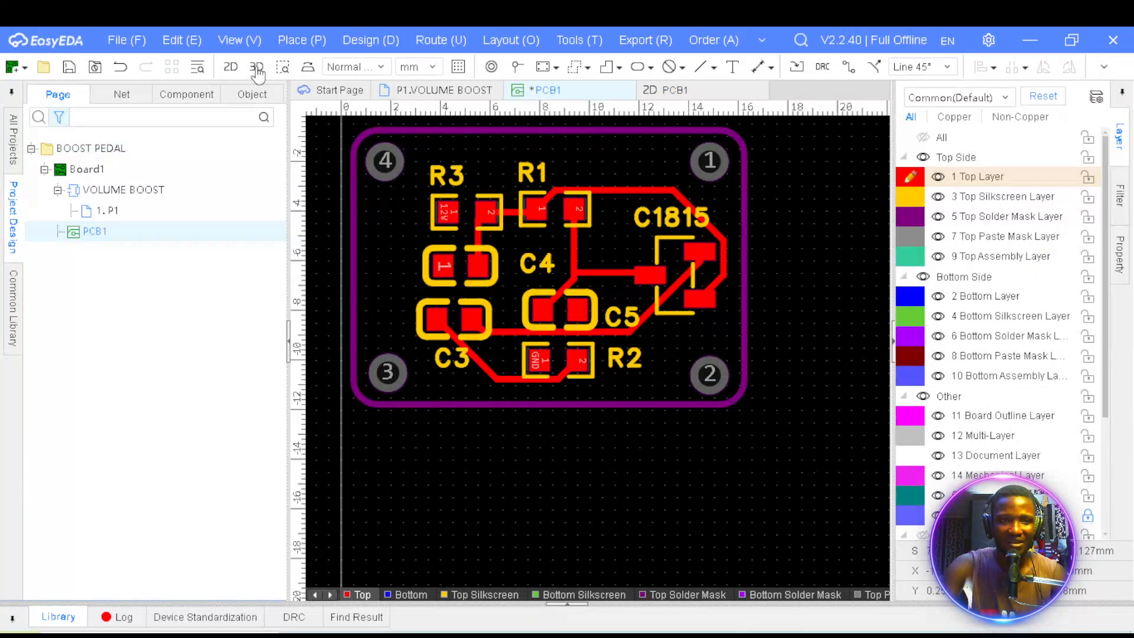
click(255, 68)
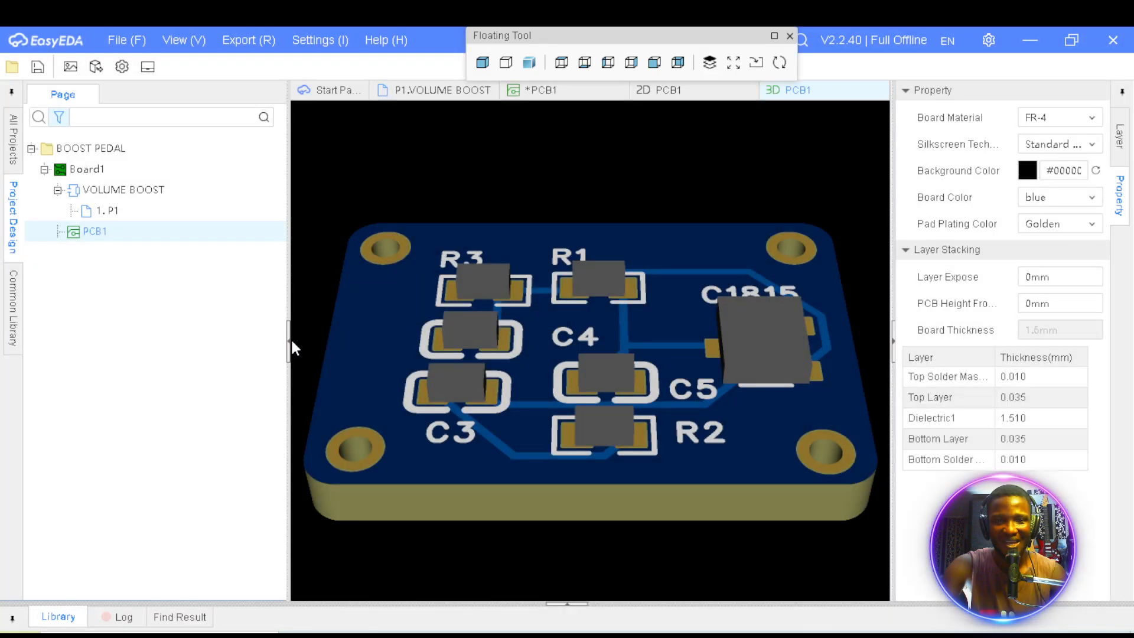
click(290, 343)
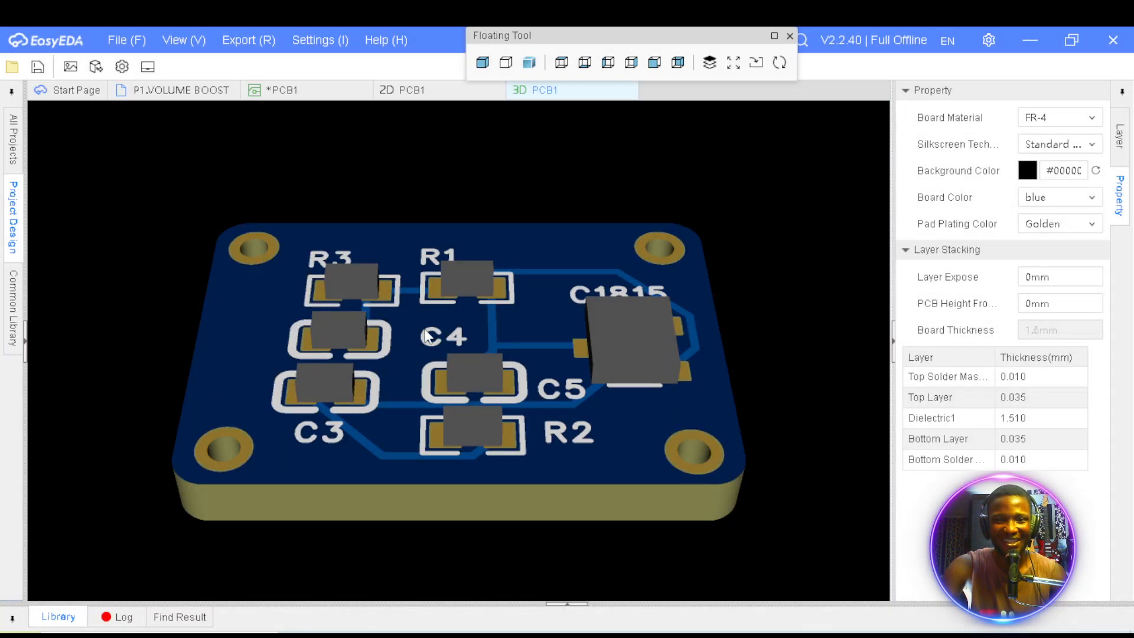
- Inspect the 3D board model from above, checking the component placement, tracks and corner pads
drag(437, 268, 442, 313)
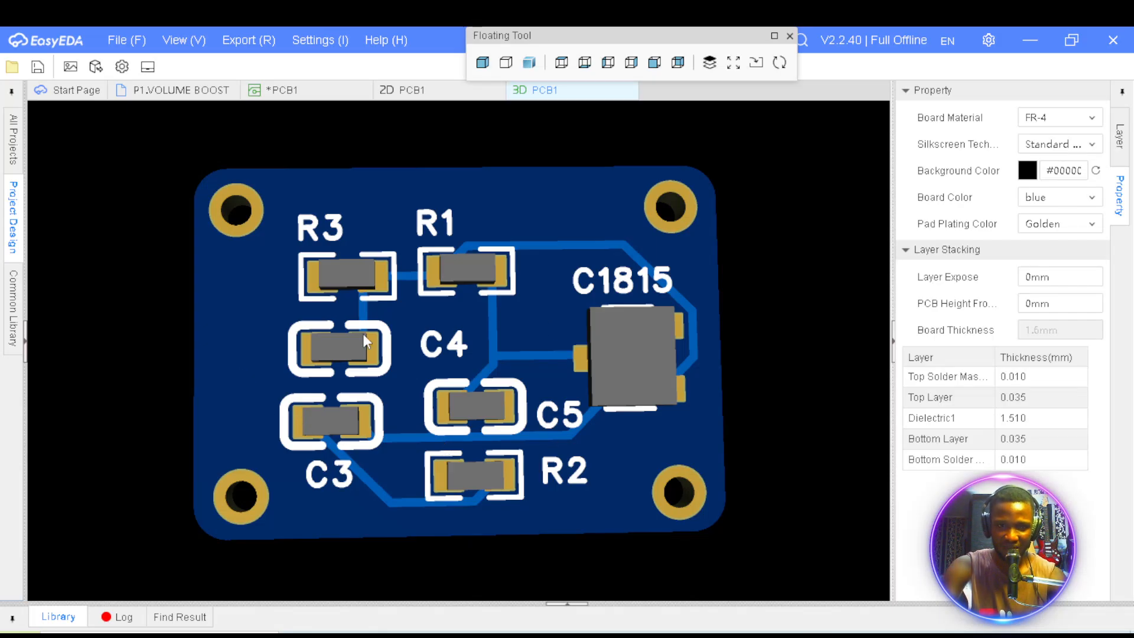
drag(304, 332, 244, 271)
drag(448, 279, 446, 334)
click(125, 40)
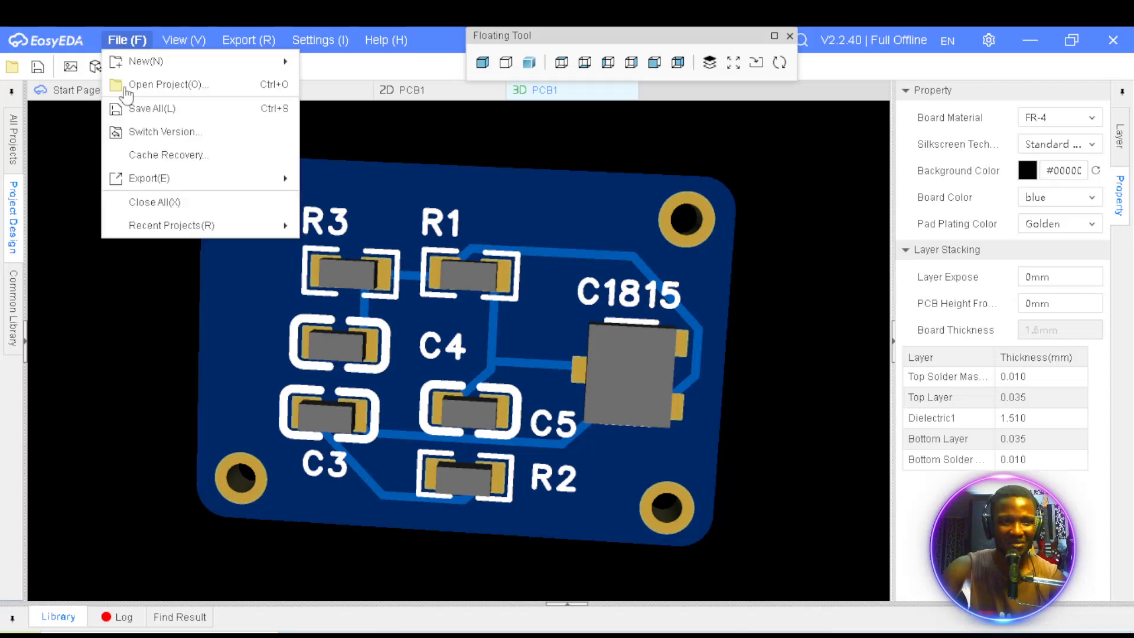
click(171, 85)
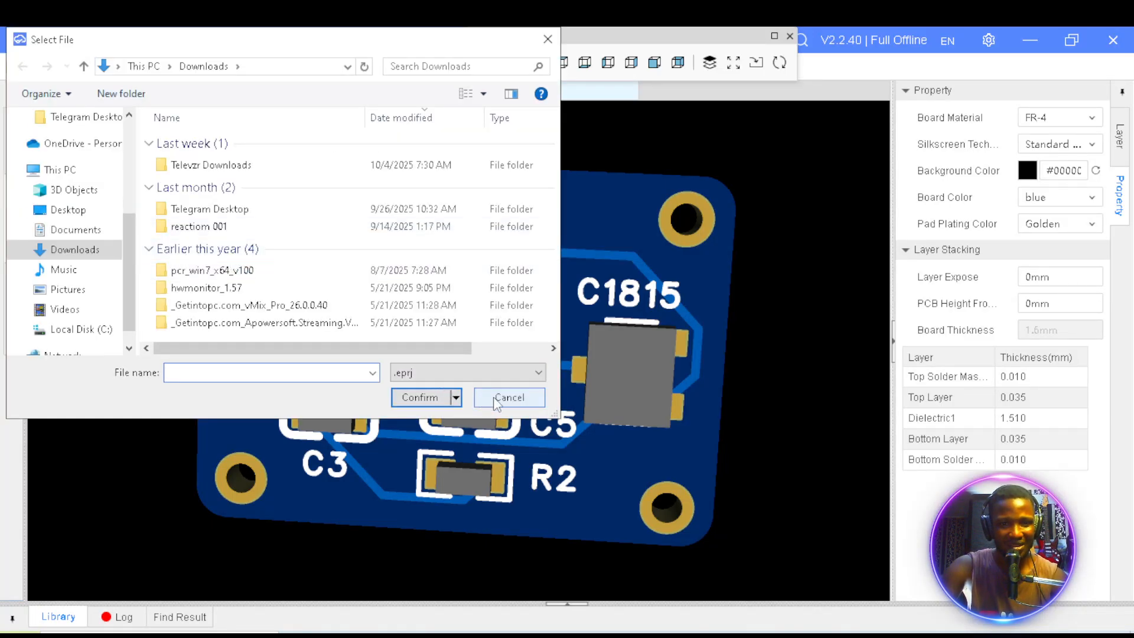
click(510, 398)
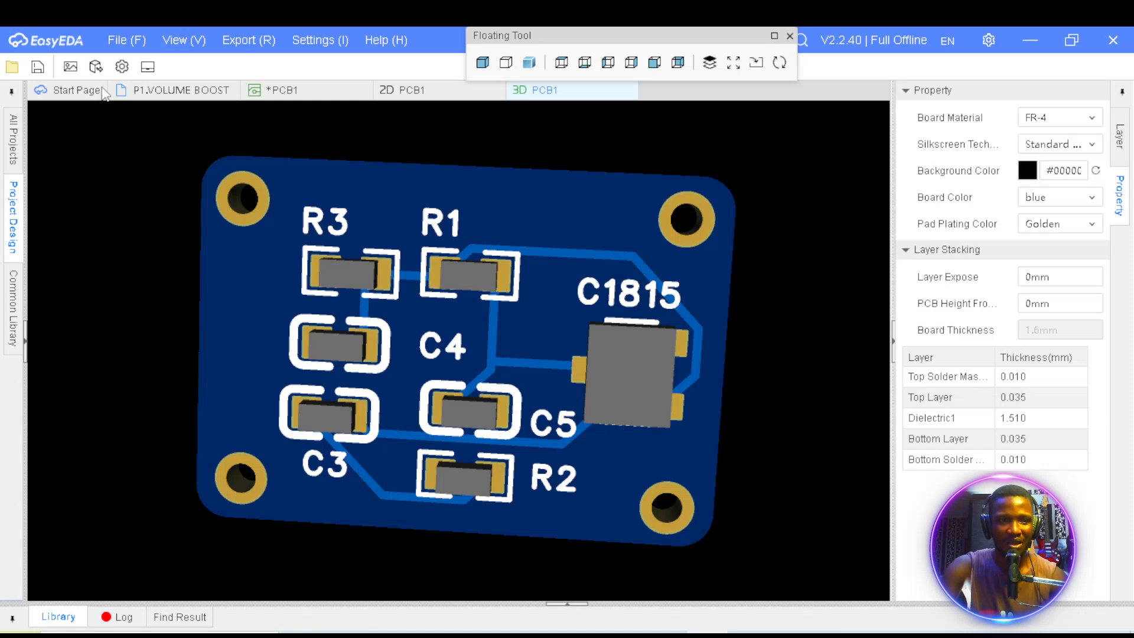
click(122, 41)
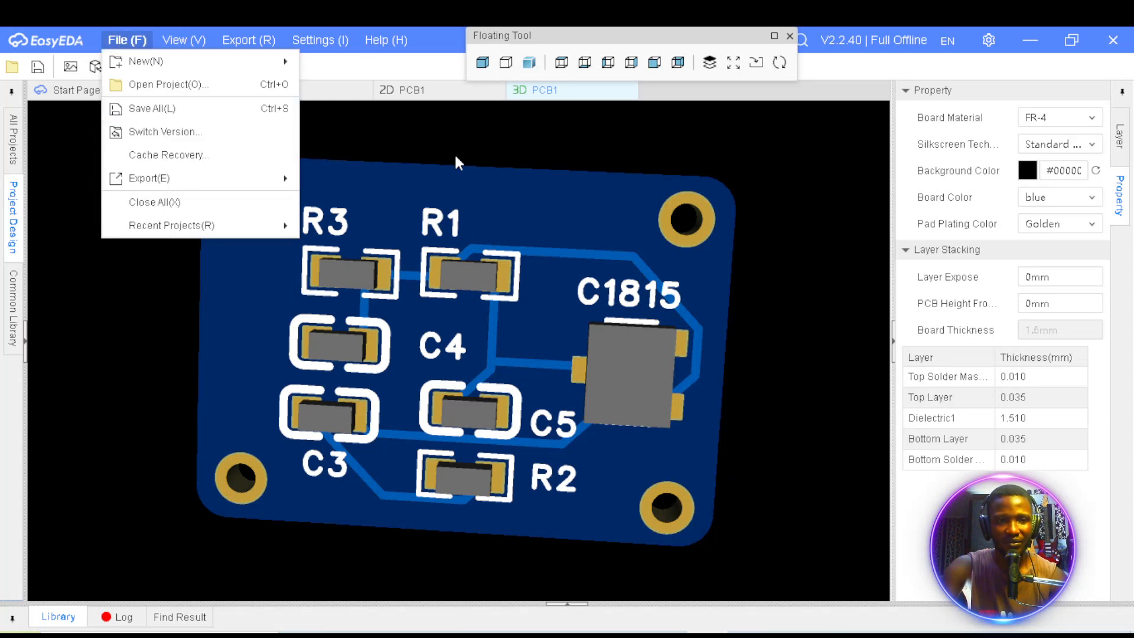
mouse_move(180, 188)
mouse_move(225, 235)
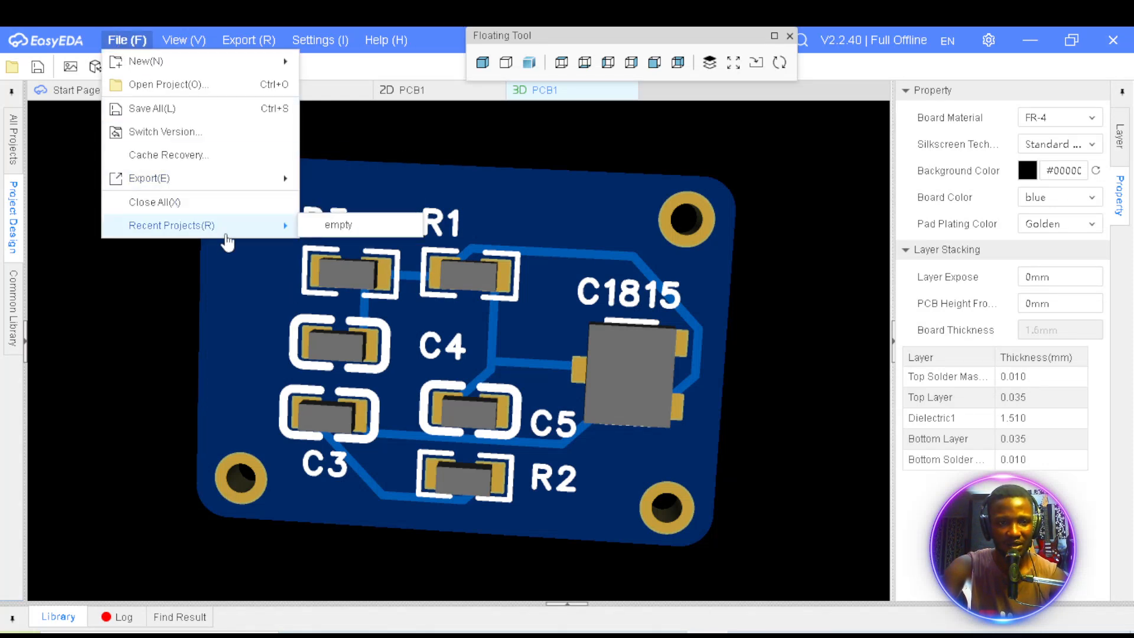
click(583, 170)
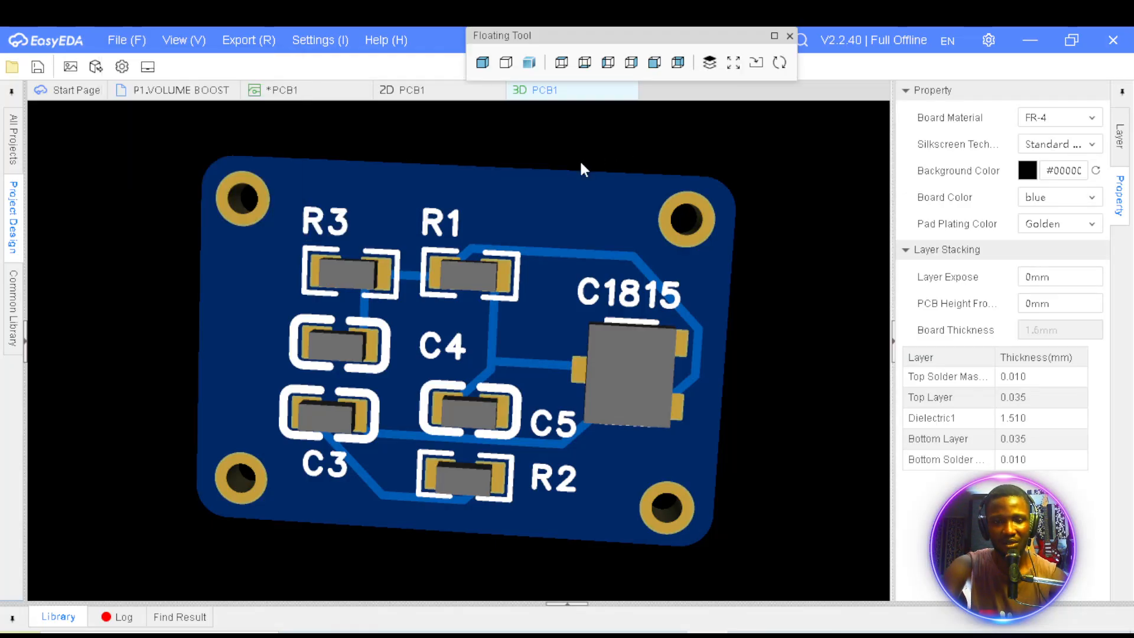
- Examine the 3D board from several tilted angles, including its side edges, the corner holes and the C1815 body
drag(572, 222, 383, 269)
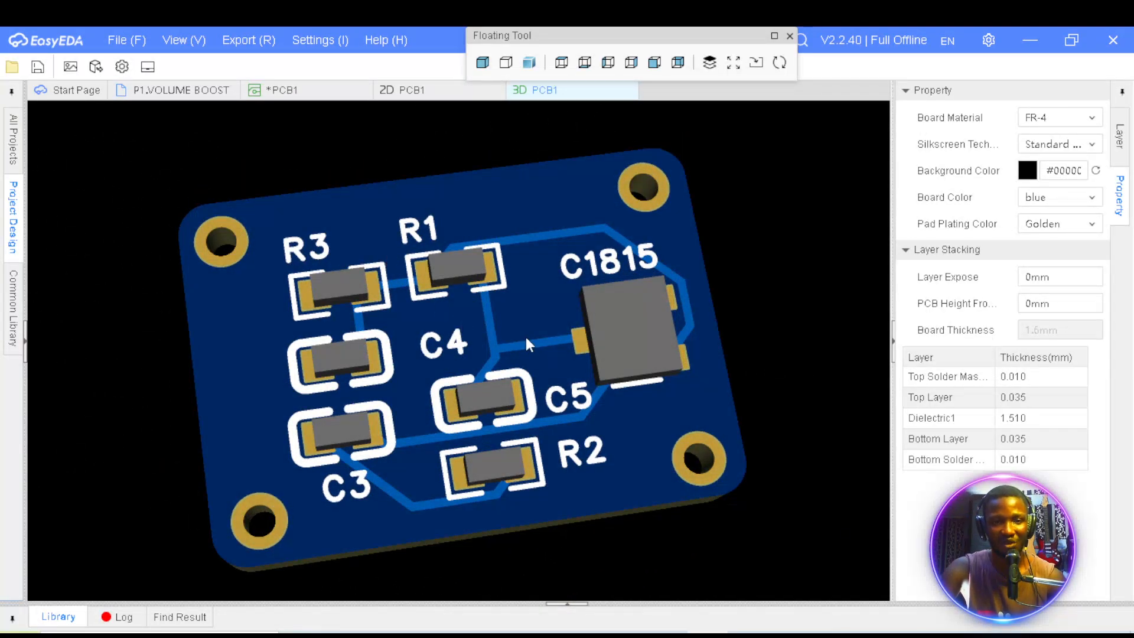
drag(527, 339, 654, 317)
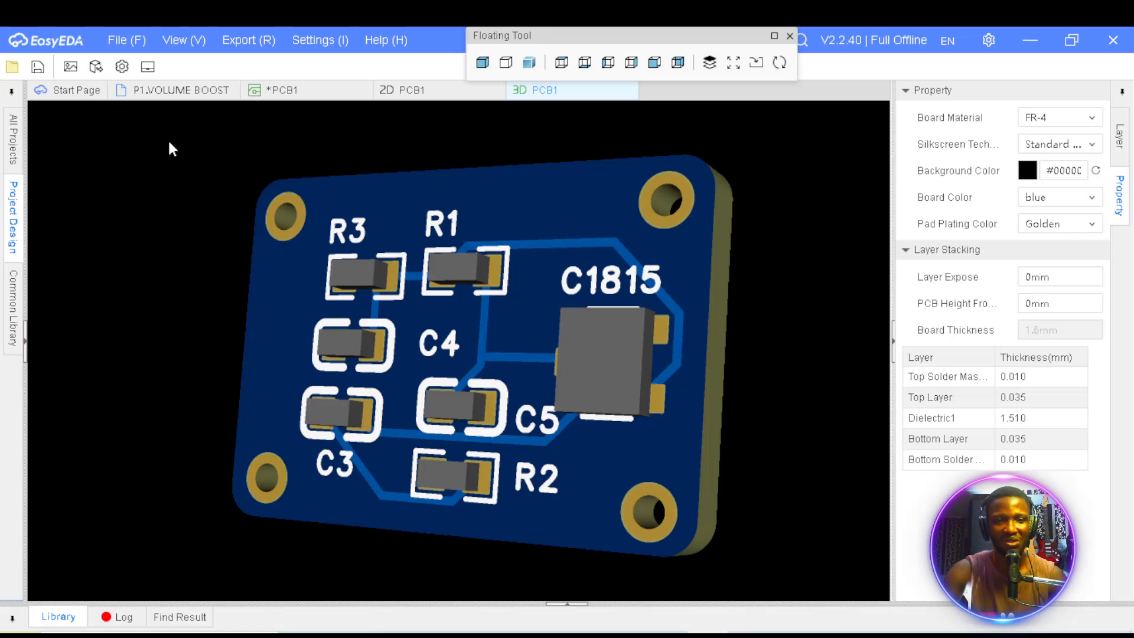
drag(308, 282, 364, 259)
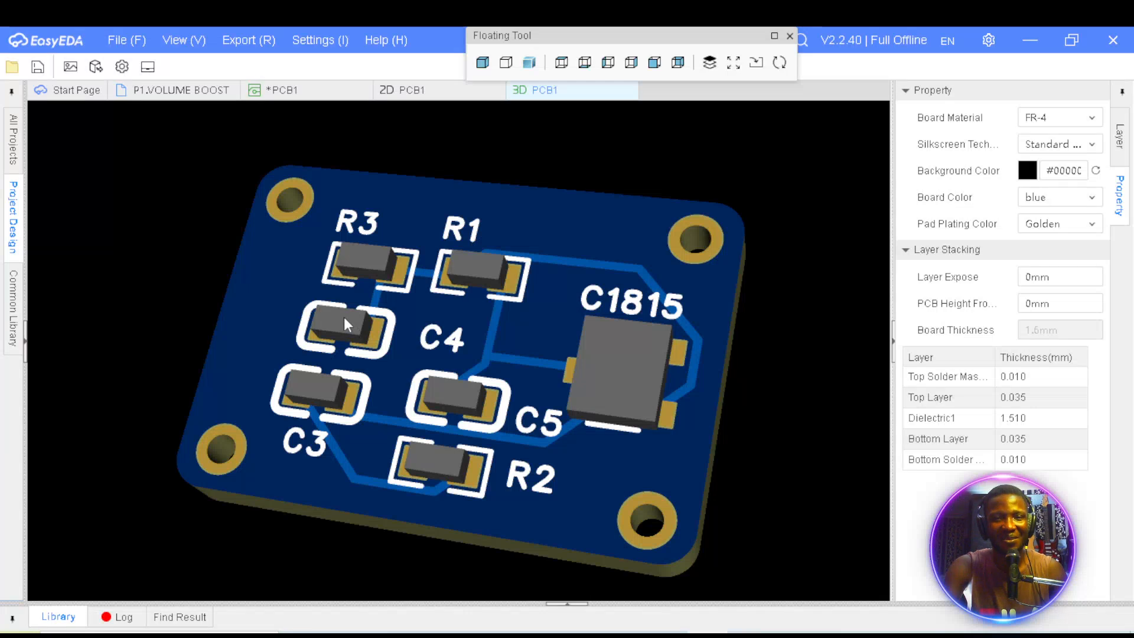